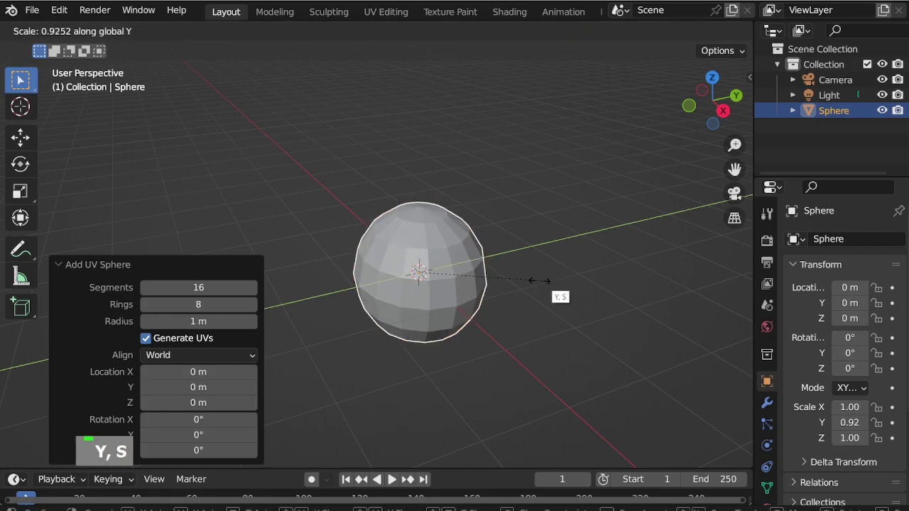
# Step: Flatten the sphere along Y to a scale of about 0.21
pyautogui.click(462, 278)
pyautogui.scroll(3, 417, 288)
pyautogui.moveTo(418, 287)
pyautogui.mouseDown(button='middle')
pyautogui.moveTo(488, 266)
pyautogui.moveTo(431, 277)
pyautogui.mouseUp(button='middle')
# Step: In Edit Mode with X-ray on, scale the sphere's lowest vertex ring along X by about 0.757 using proportional editing, size about 1.61
pyautogui.press('Tab')
pyautogui.moveTo(412, 390); pyautogui.dragTo(463, 382, button='middle')
pyautogui.hotkey('alt', 'z')
pyautogui.scroll(3, 408, 398)
pyautogui.click(381, 408)
pyautogui.moveTo(390, 411); pyautogui.dragTo(412, 416, button='middle')
pyautogui.scroll(-1, 412, 411)
pyautogui.moveTo(306, 382); pyautogui.dragTo(326, 377, button='middle')
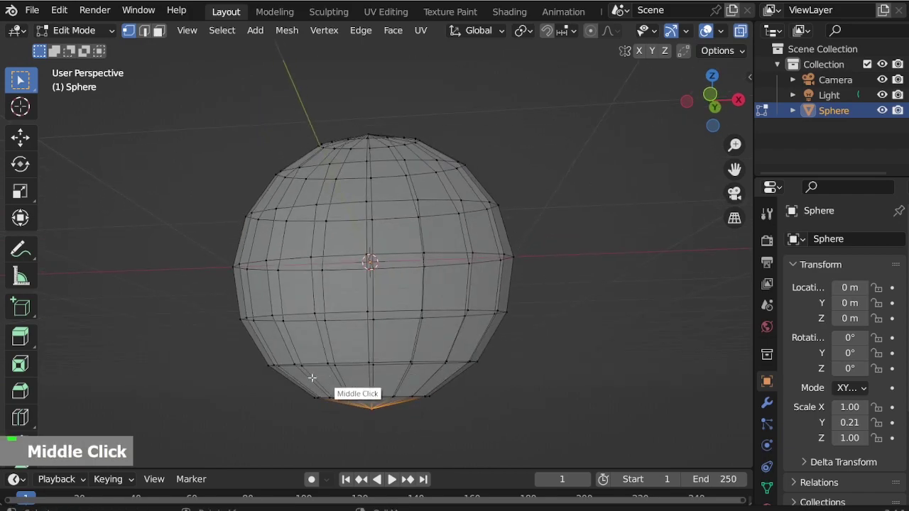
pyautogui.moveTo(457, 400); pyautogui.dragTo(458, 400)
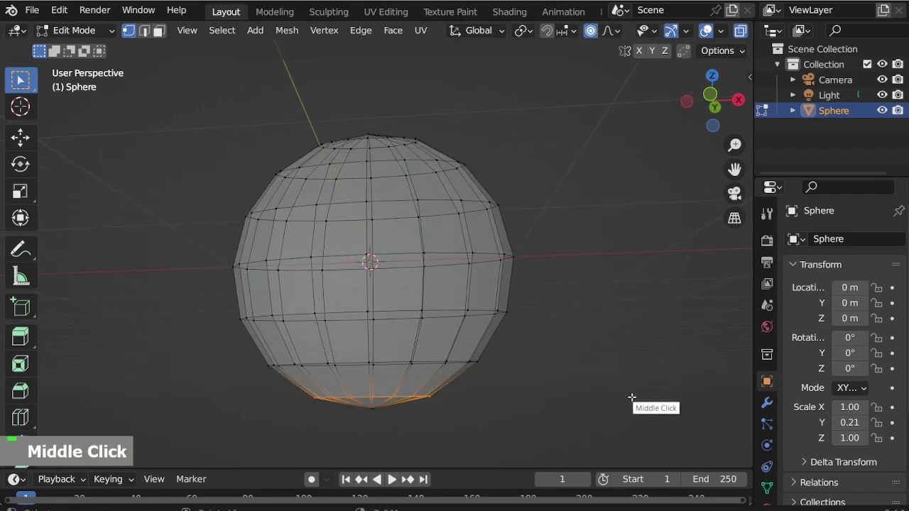
pyautogui.press('s')
pyautogui.press('x')
pyautogui.scroll(-5, 609, 404)
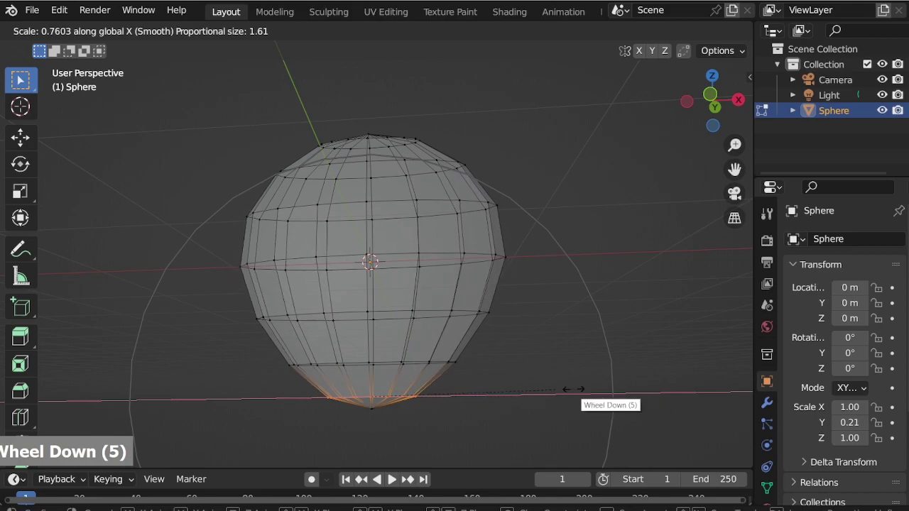
pyautogui.click(542, 369)
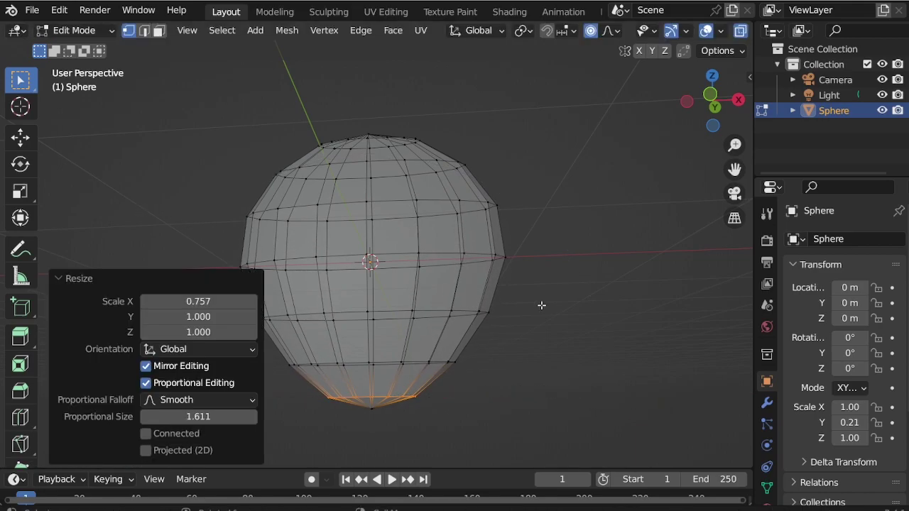
# Step: In front view, move the middle vertex ring up about 0.25 m along Z with proportional size about 1.95
pyautogui.press('KP_1')
pyautogui.scroll(-2, 290, 230)
pyautogui.moveTo(278, 245); pyautogui.dragTo(578, 284)
pyautogui.press('g')
pyautogui.press('z')
pyautogui.scroll(-2, 593, 260)
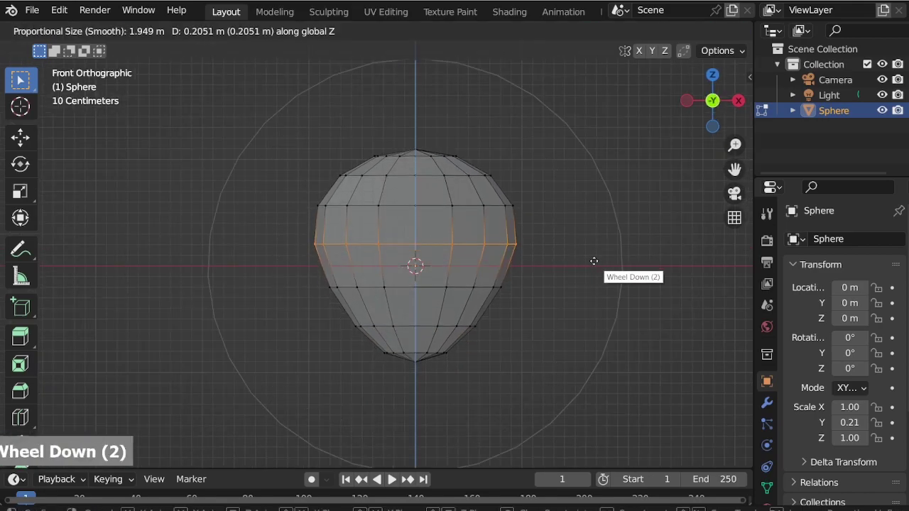
pyautogui.click(594, 254)
pyautogui.moveTo(501, 177); pyautogui.dragTo(384, 236, button='middle')
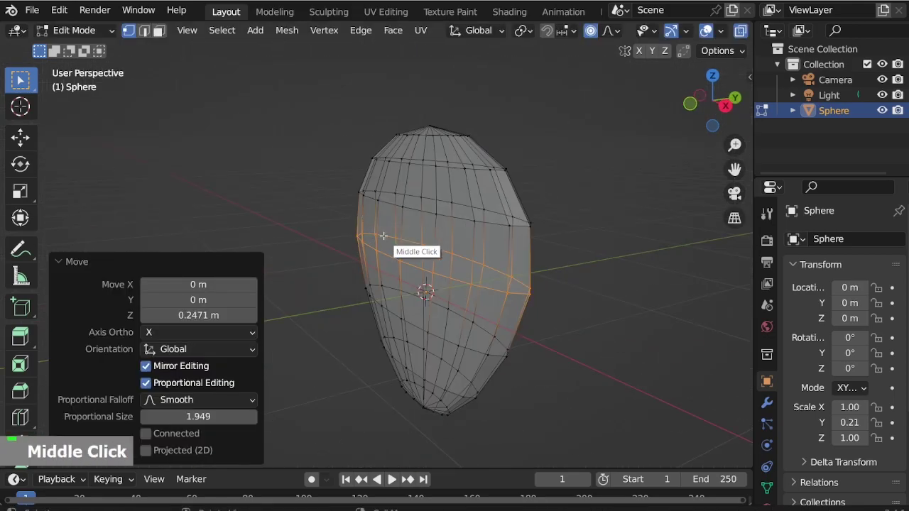
pyautogui.hotkey('alt', 'z')
pyautogui.moveTo(426, 152); pyautogui.dragTo(588, 251, button='middle')
pyautogui.press('g')
pyautogui.scroll(-1, 568, 252)
pyautogui.press('y')
pyautogui.scroll(3, 525, 251)
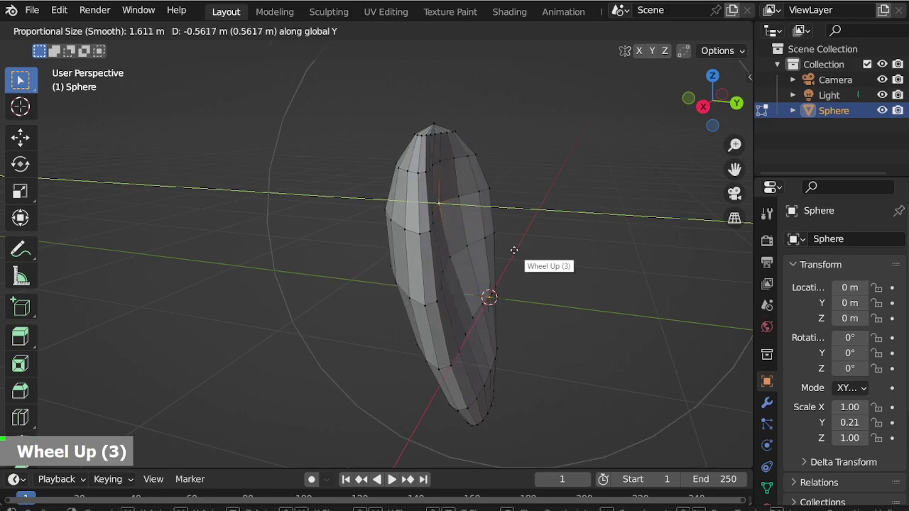
pyautogui.scroll(-2, 543, 255)
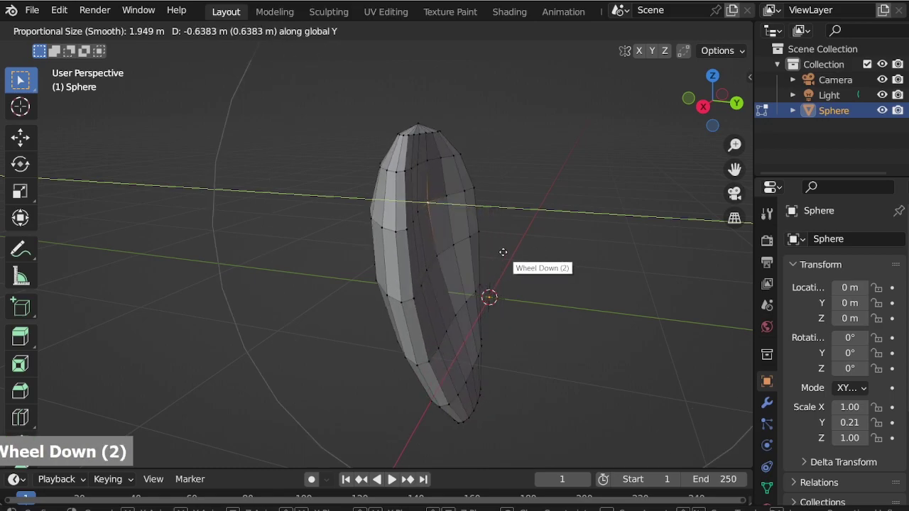
pyautogui.scroll(1, 527, 251)
pyautogui.press('Escape')
pyautogui.moveTo(557, 257); pyautogui.dragTo(647, 274, button='middle')
pyautogui.scroll(2, 647, 274)
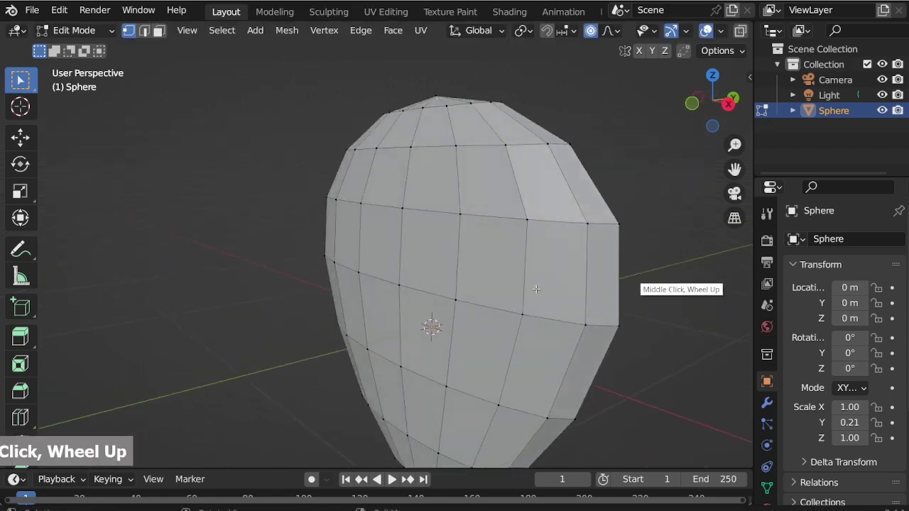
pyautogui.scroll(-4, 423, 304)
pyautogui.press('g')
pyautogui.press('Escape')
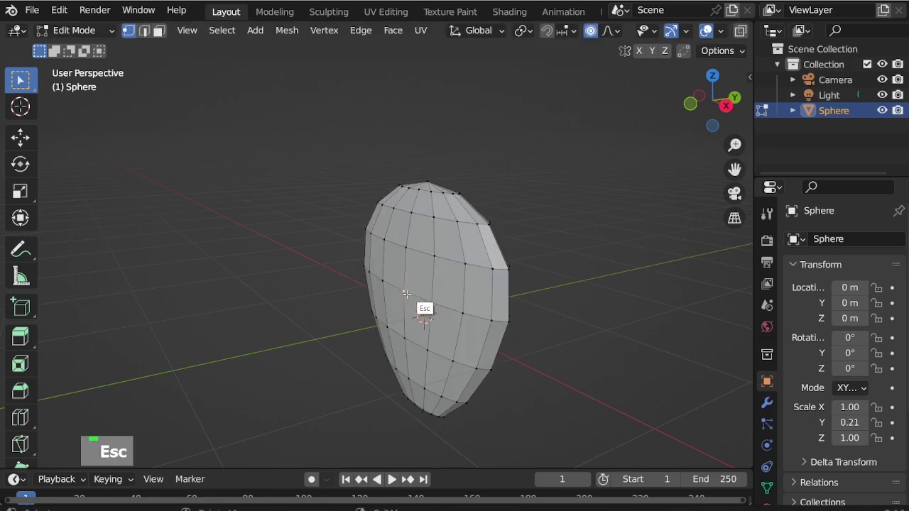
# Step: Move the vertex at the centre of the petal's face about 1.04 m along Y with proportional size about 1.77
pyautogui.press('g')
pyautogui.press('y')
pyautogui.click(562, 284)
pyautogui.scroll(2, 561, 284)
pyautogui.scroll(-1, 540, 276)
pyautogui.moveTo(540, 277); pyautogui.dragTo(446, 243, button='middle')
pyautogui.scroll(2, 623, 218)
# Step: In side view with X-ray on, move the petal's top tip about 0.56 m along Y with proportional size about 1.21
pyautogui.press('KP_3')
pyautogui.hotkey('alt', 'z')
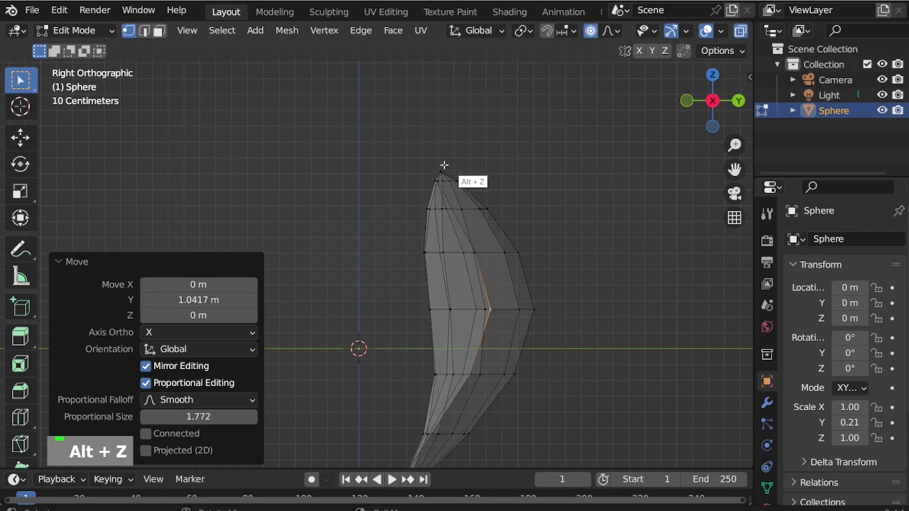
pyautogui.click(444, 172)
pyautogui.press('g')
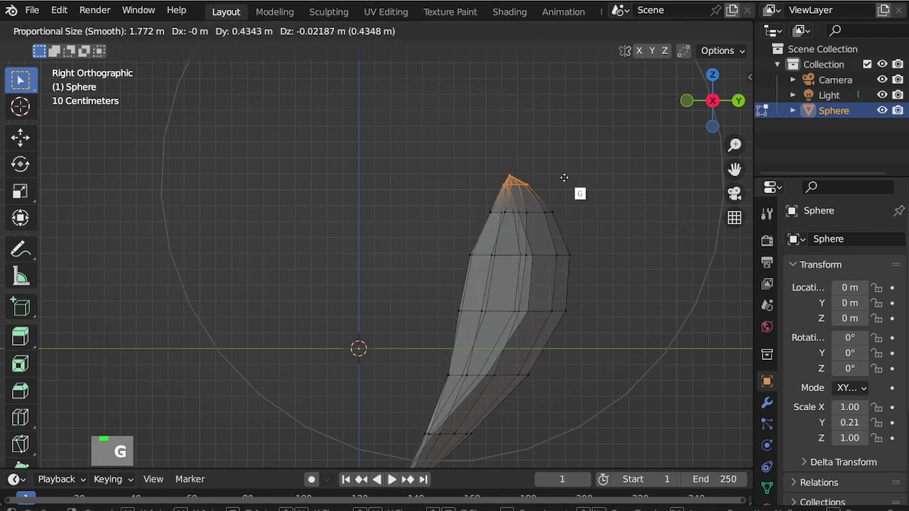
pyautogui.scroll(4, 549, 183)
pyautogui.press('y')
pyautogui.click(591, 256)
# Step: Rotate the petal's top tip by about 39° with proportional editing and shift it along Z
pyautogui.press('r')
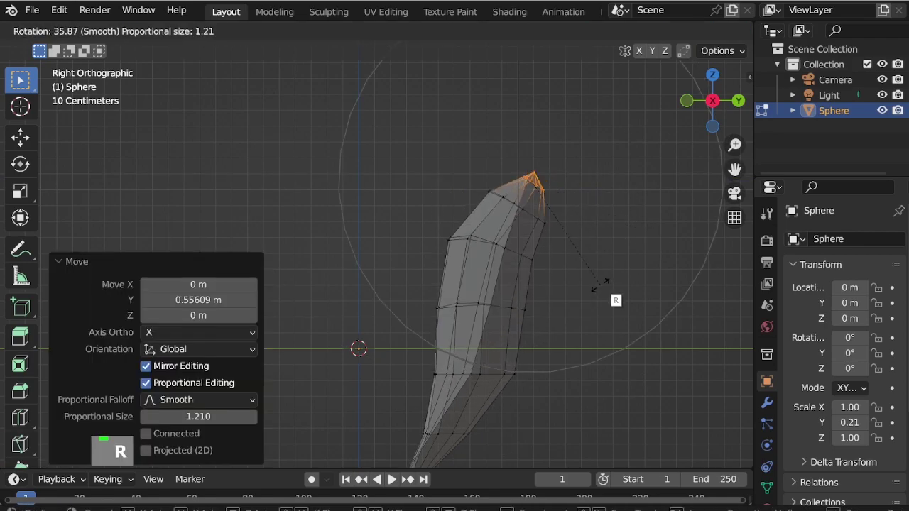
pyautogui.scroll(-7, 596, 280)
pyautogui.scroll(5, 588, 277)
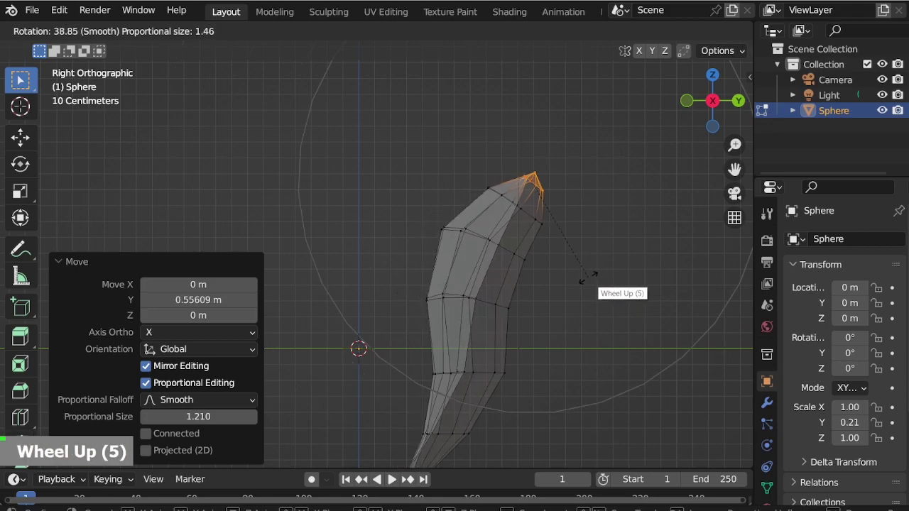
pyautogui.click(597, 298)
pyautogui.press('g')
pyautogui.press('z')
pyautogui.click(606, 309)
# Step: Rotate the petal's top tip once more to refine its curl
pyautogui.press('r')
pyautogui.scroll(-1, 629, 244)
pyautogui.scroll(1, 617, 241)
pyautogui.click(616, 241)
# Step: Turn off X-ray and move the petal's two outer side points along Y with proportional editing
pyautogui.hotkey('alt', 'z')
pyautogui.moveTo(615, 256); pyautogui.dragTo(535, 260, button='middle')
pyautogui.scroll(2, 432, 299)
pyautogui.moveTo(432, 299); pyautogui.dragTo(537, 287, button='middle')
pyautogui.press('g')
pyautogui.press('y')
pyautogui.scroll(2, 477, 298)
pyautogui.scroll(-4, 497, 286)
pyautogui.click(497, 285)
# Step: In Object Mode, add a level 2 subdivision to the petal and shade it smooth
pyautogui.press('Tab')
pyautogui.hotkey('ctrl', '1')
pyautogui.rightClick(525, 231)
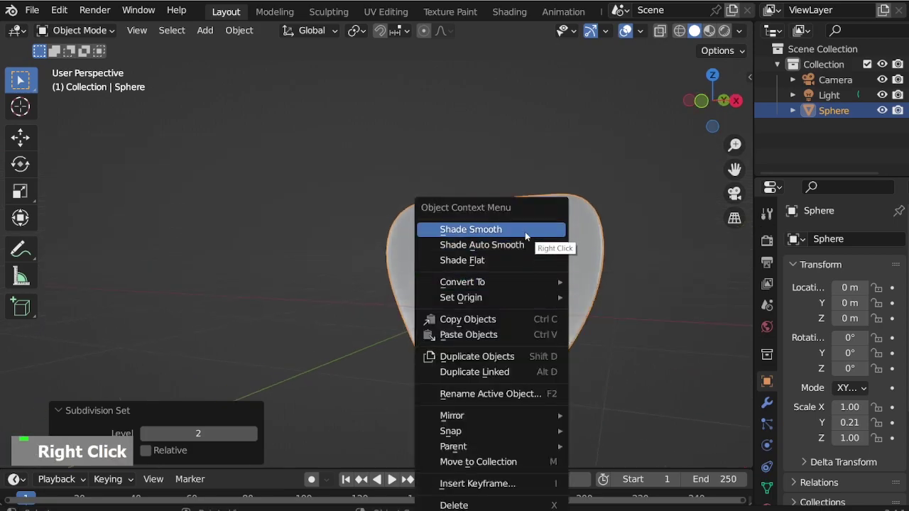
pyautogui.click(525, 232)
# Step: In Edit Mode, move the petal's two outer side points about -0.28 m along Y with proportional size about 1.77
pyautogui.moveTo(525, 231); pyautogui.dragTo(554, 339, button='middle')
pyautogui.scroll(2, 553, 294)
pyautogui.scroll(1, 526, 291)
pyautogui.moveTo(525, 292); pyautogui.dragTo(527, 334, button='middle')
pyautogui.hotkey('ctrl', 'Tab')
pyautogui.moveTo(585, 329); pyautogui.dragTo(511, 319, button='middle')
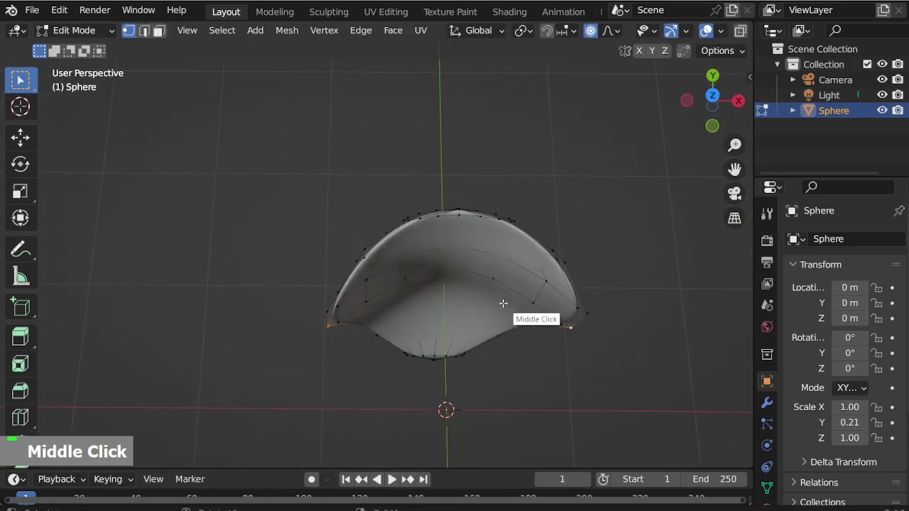
pyautogui.press('g')
pyautogui.press('y')
pyautogui.scroll(-3, 501, 327)
pyautogui.scroll(3, 500, 334)
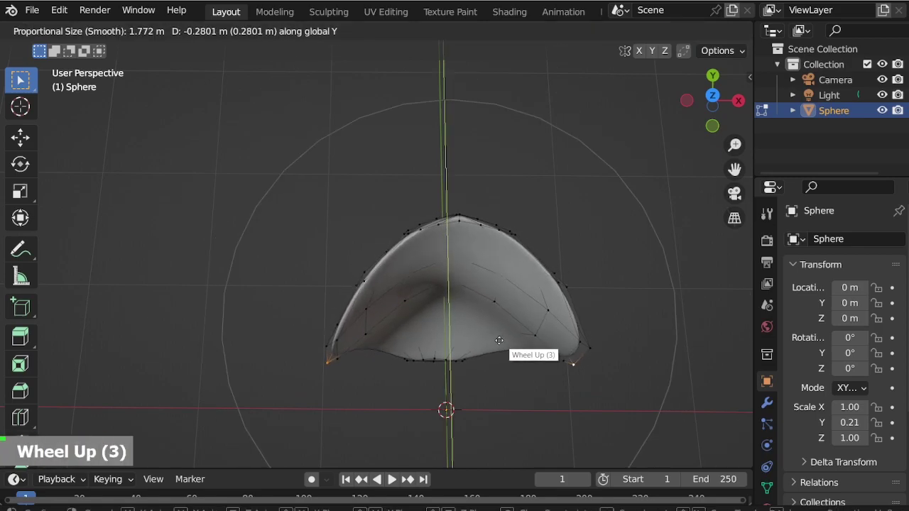
pyautogui.click(499, 335)
# Step: Rotate the petal object about 7.9° around Z in top view
pyautogui.moveTo(499, 335); pyautogui.dragTo(478, 297, button='middle')
pyautogui.hotkey('ctrl', 'Tab')
pyautogui.press('KP_7')
pyautogui.press('r')
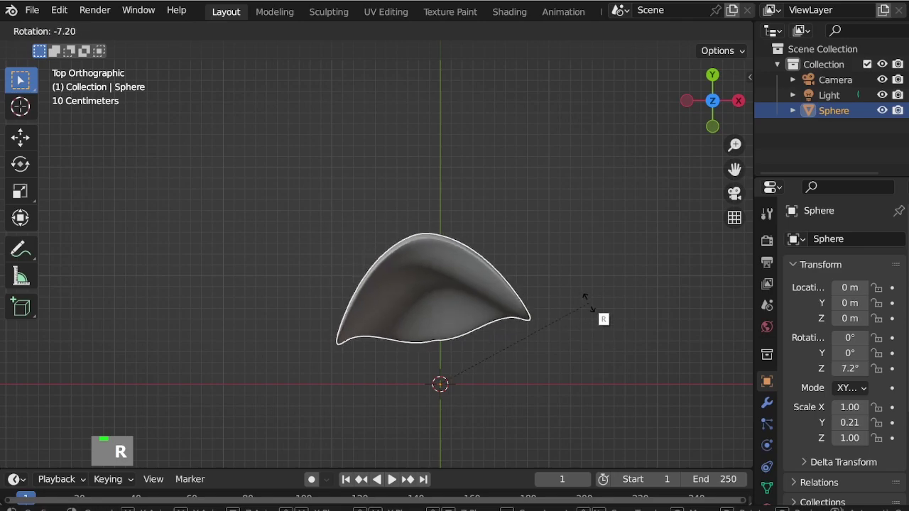
pyautogui.click(588, 302)
# Step: Move the whole petal mesh about 0.77 m along Y in Edit Mode, away from the object's origin
pyautogui.hotkey('ctrl', 'Tab')
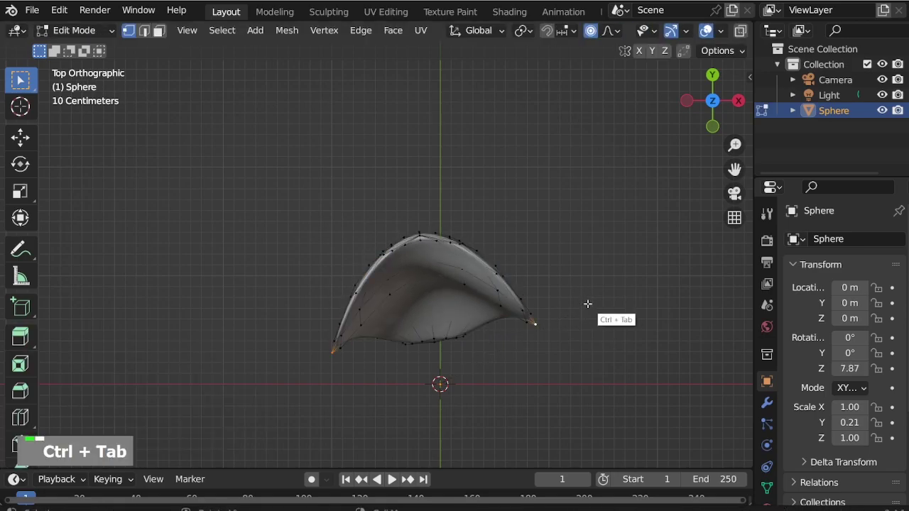
pyautogui.press('a')
pyautogui.press('g')
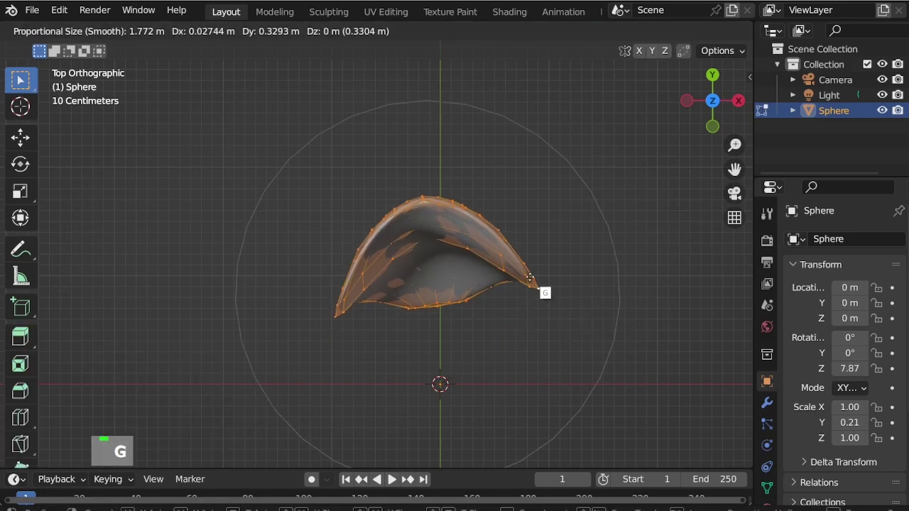
pyautogui.press('y')
pyautogui.click(538, 229)
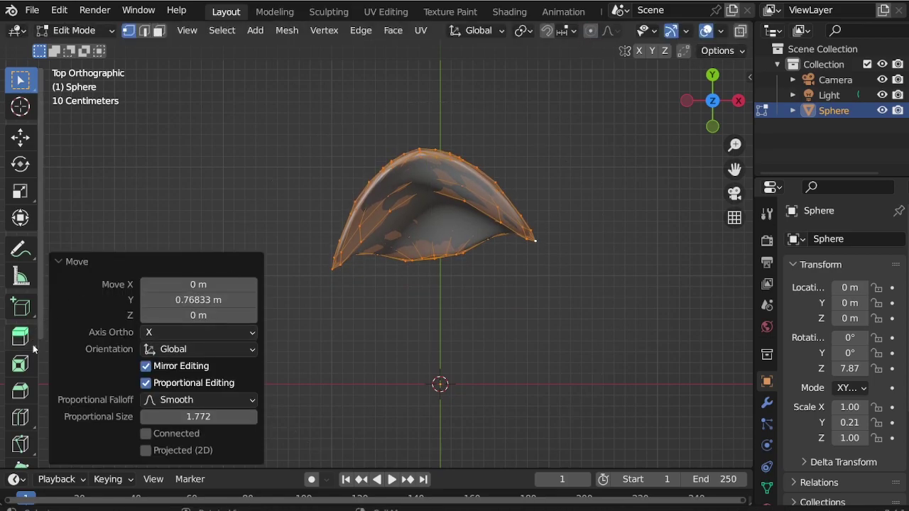
# Step: Turn off proportional editing and spin the petal around the Z axis with 6 steps and a 360° angle
pyautogui.scroll(-6, 32, 344)
pyautogui.click(20, 378)
pyautogui.moveTo(539, 286); pyautogui.dragTo(485, 252)
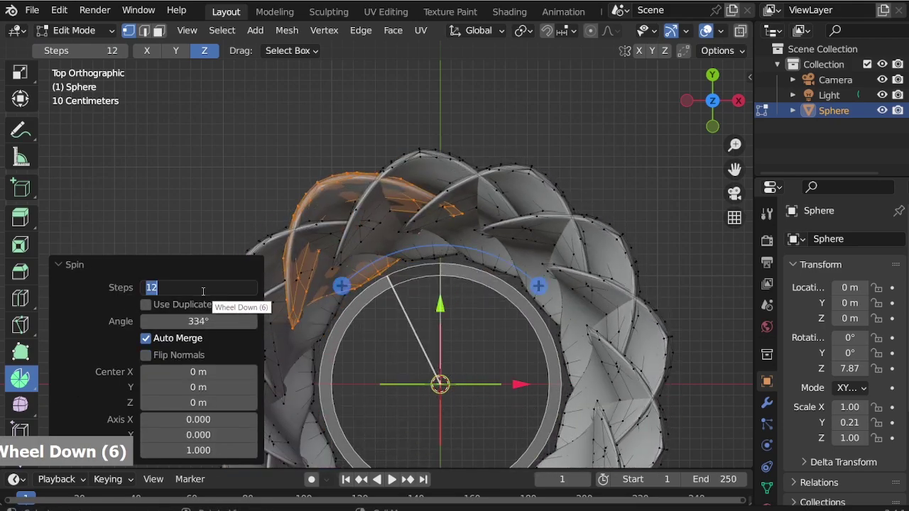
pyautogui.write('6')
pyautogui.press('Return')
pyautogui.scroll(-3, 450, 127)
pyautogui.scroll(3, 430, 252)
pyautogui.click(213, 321)
pyautogui.write('3')
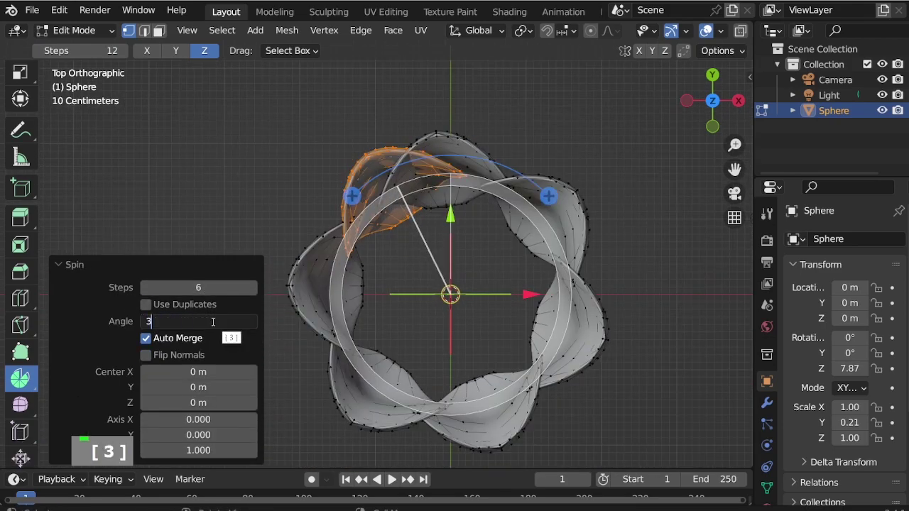
pyautogui.write('60')
pyautogui.press('Return')
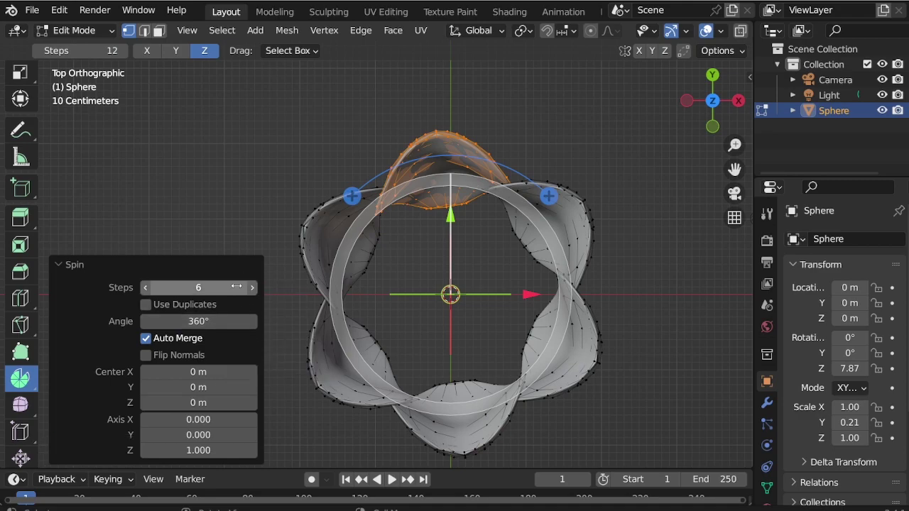
# Step: Try the spin with 7 steps and set it back to 6
pyautogui.press('Return')
pyautogui.doubleClick(211, 288)
pyautogui.write('7')
pyautogui.press('Return')
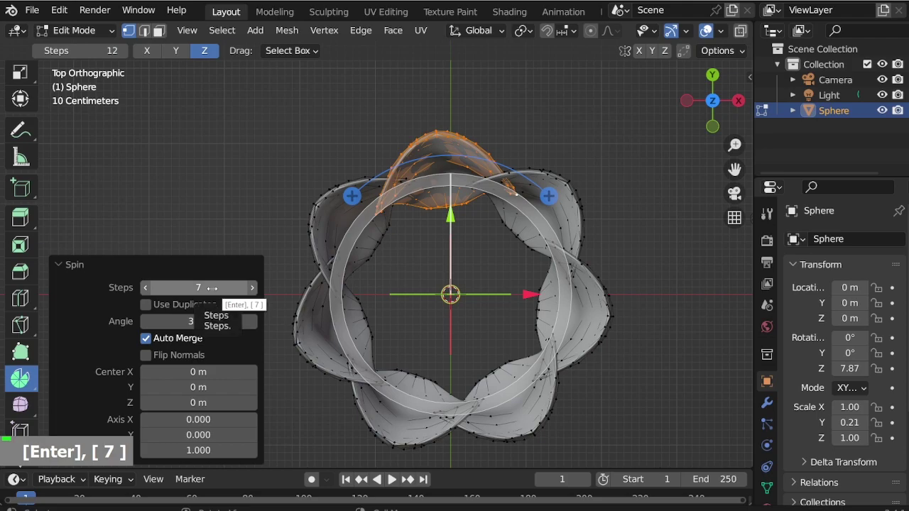
pyautogui.write('6')
pyautogui.press('Return')
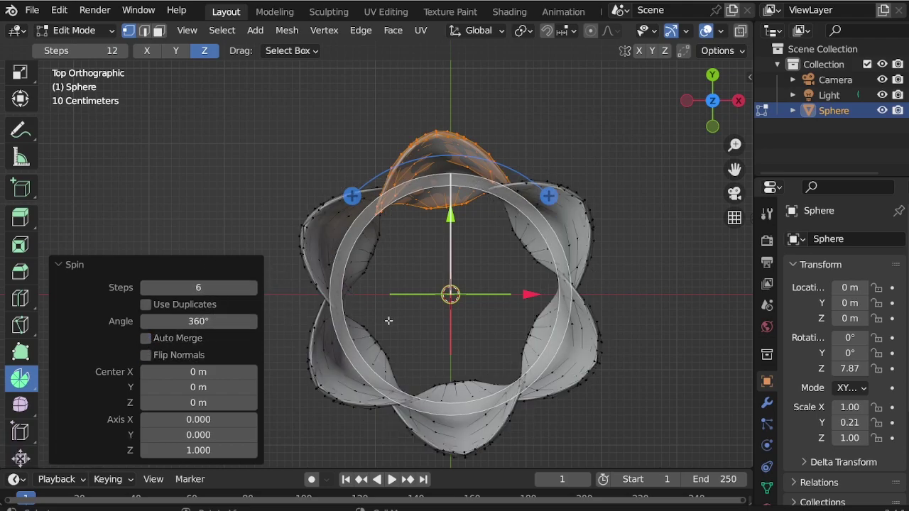
# Step: Turn off Auto Merge for the spin and delete the selected overlapping petal
pyautogui.press('Delete')
pyautogui.click(399, 223)
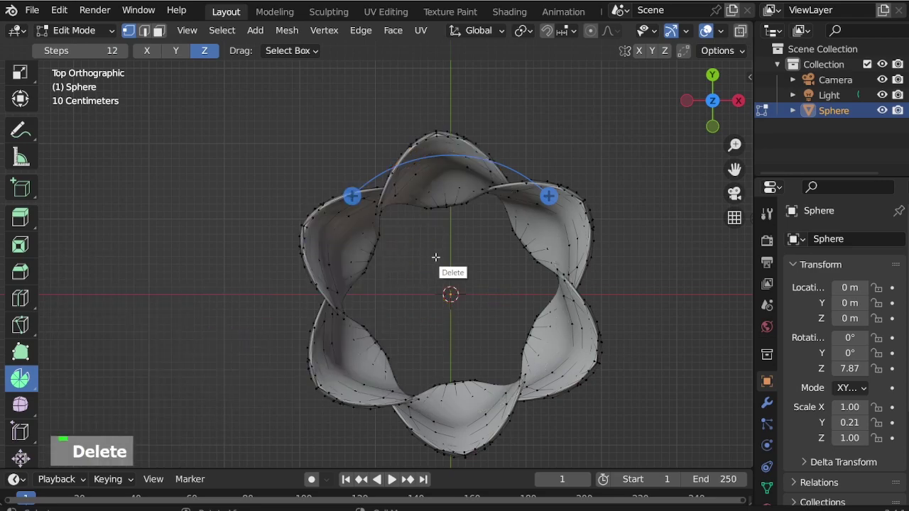
pyautogui.scroll(1, 426, 237)
pyautogui.scroll(-1, 419, 221)
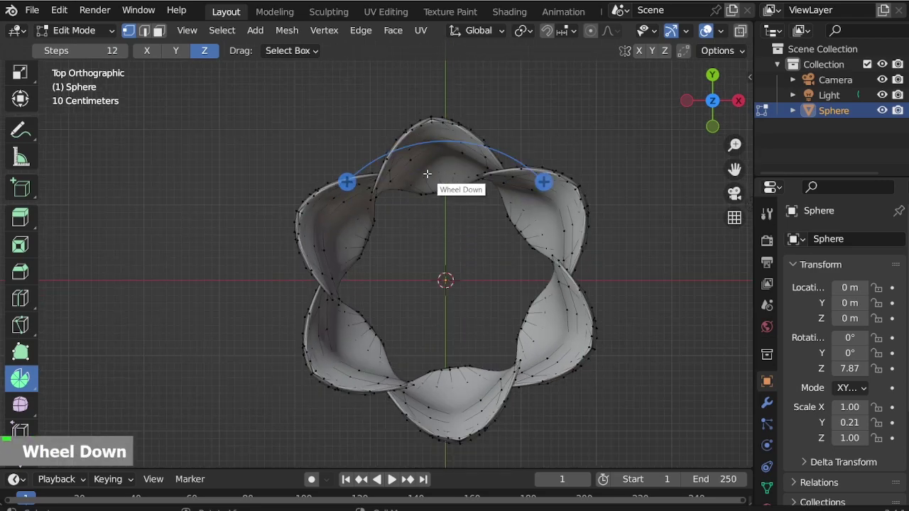
# Step: Duplicate the petal at the top of the ring in place and separate the copy into its own object
pyautogui.press('l')
pyautogui.hotkey('shift', 'd')
pyautogui.press('Escape')
pyautogui.press('p')
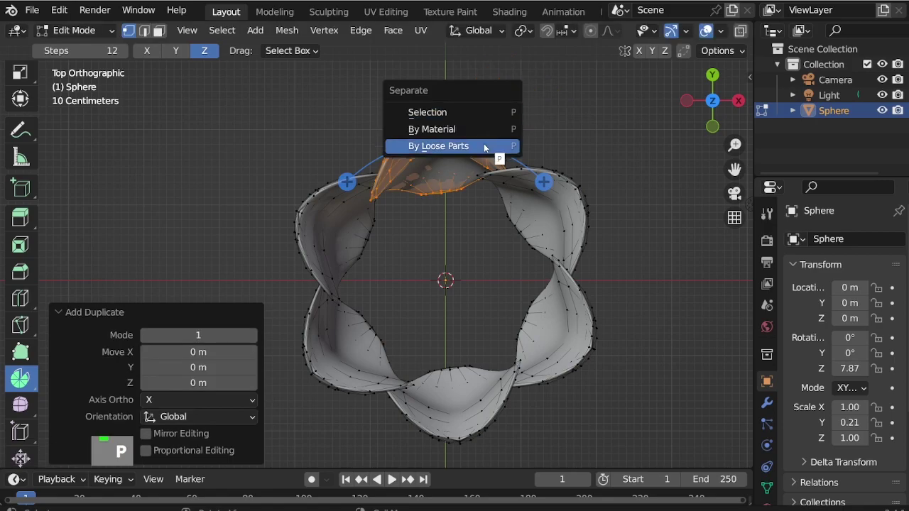
pyautogui.click(490, 146)
pyautogui.hotkey('ctrl', 'Tab')
pyautogui.click(459, 160)
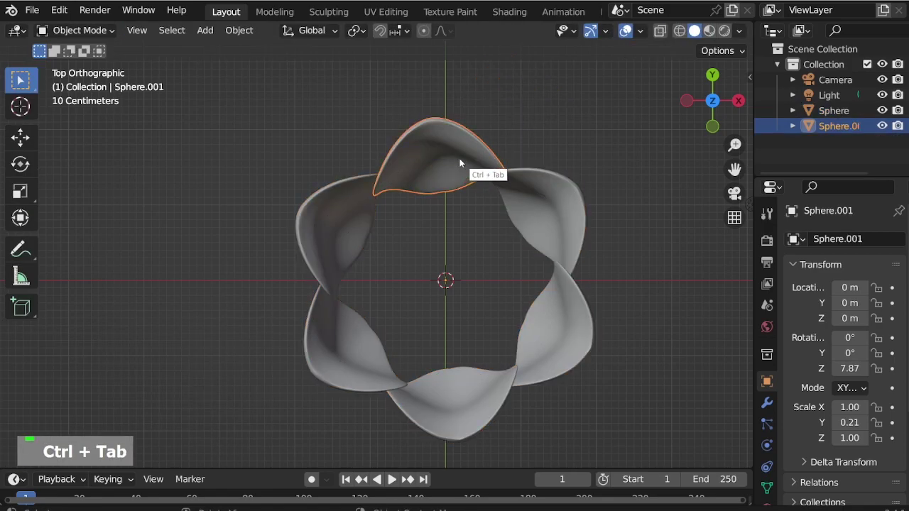
pyautogui.press('g')
pyautogui.press('Escape')
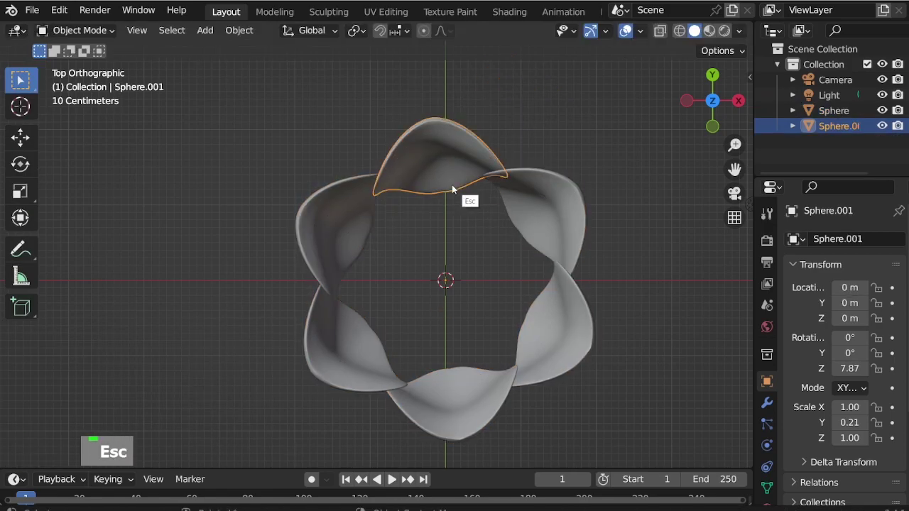
# Step: In Edit Mode, select the whole separated petal and move it about -0.49 m in X and -0.60 m in Y
pyautogui.hotkey('ctrl', 'Tab')
pyautogui.moveTo(346, 96); pyautogui.dragTo(546, 222)
pyautogui.press('g')
pyautogui.press('Escape')
pyautogui.press('l')
pyautogui.press('g')
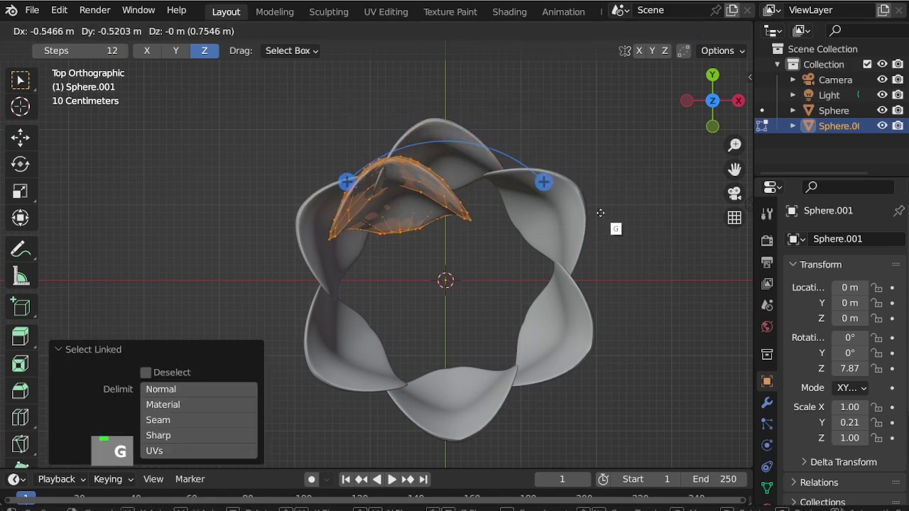
pyautogui.click(604, 219)
# Step: Rotate the separated petal about -29.5° and nudge it to sit inside the gap between two outer petals
pyautogui.press('r')
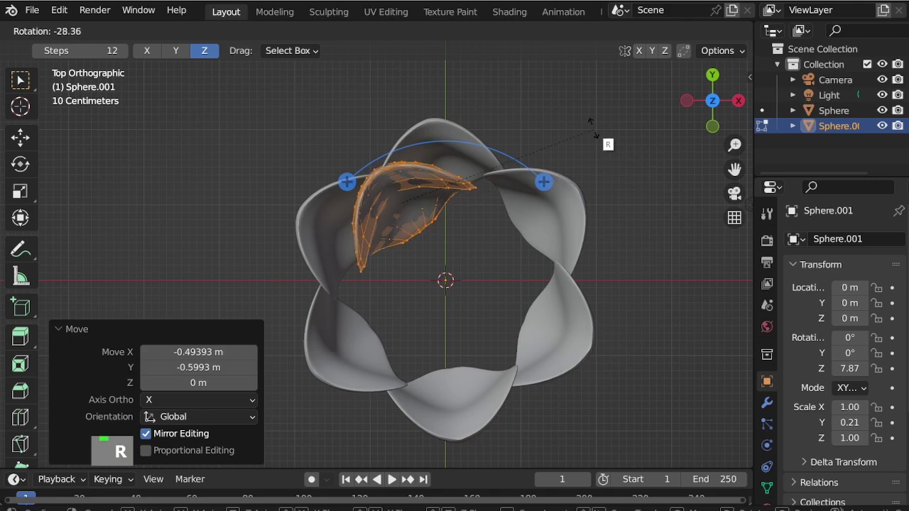
pyautogui.click(590, 121)
pyautogui.press('g')
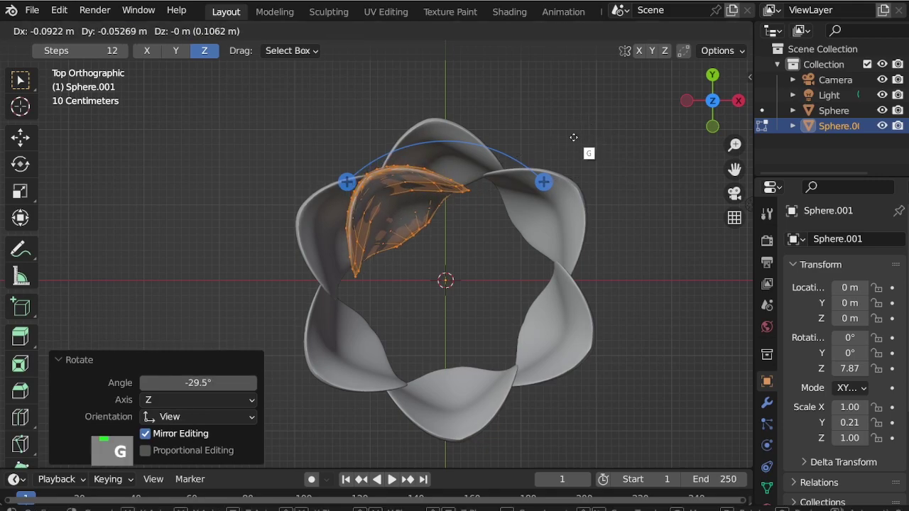
pyautogui.click(573, 136)
# Step: Spin the inner petal around the centre with 6 steps and a 360° angle
pyautogui.moveTo(545, 183); pyautogui.dragTo(430, 133)
pyautogui.write('360')
pyautogui.press('Return')
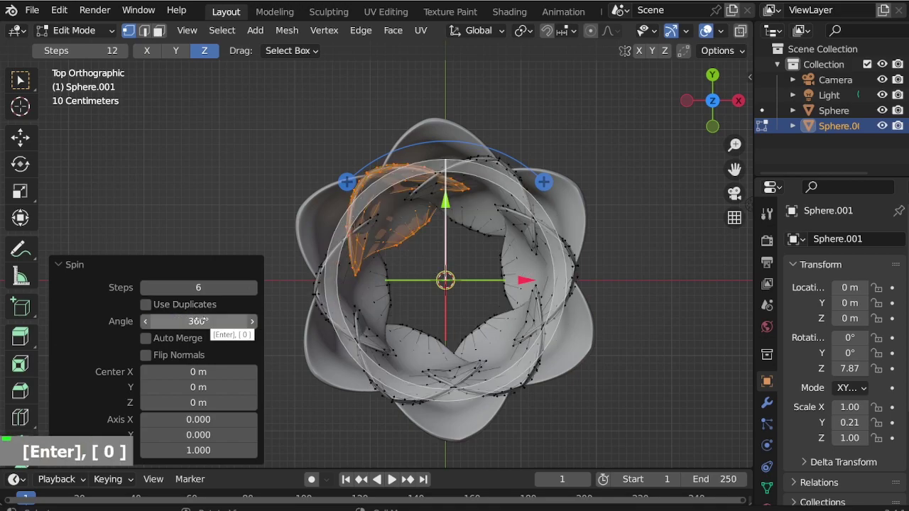
# Step: Set the inner petal ring's spin to 5 steps
pyautogui.write('5')
pyautogui.press('Return')
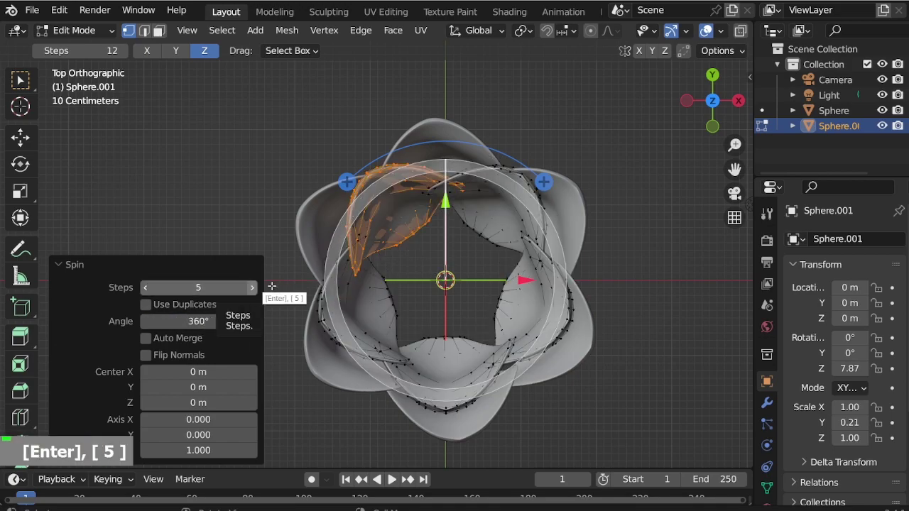
# Step: Duplicate the selected inner petal in place, separate the copy into its own object and select that object in Object Mode
pyautogui.hotkey('shift', 'd')
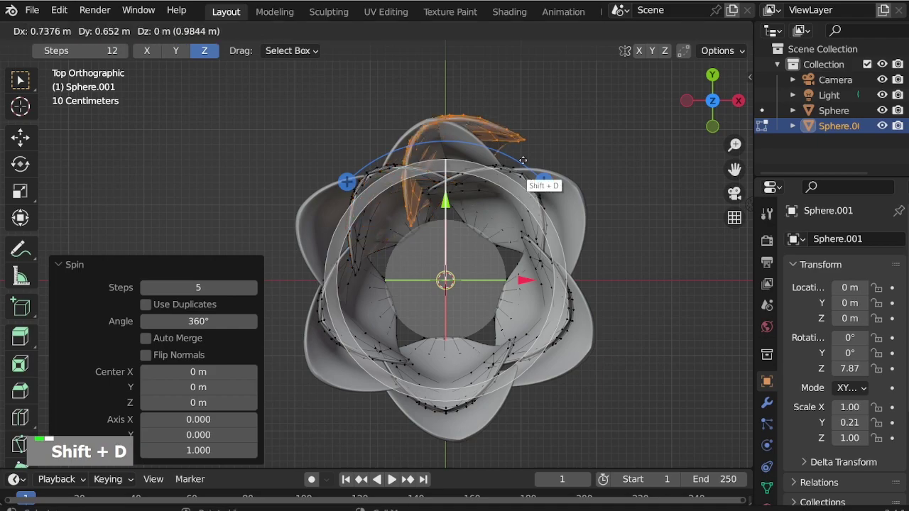
pyautogui.rightClick(540, 152)
pyautogui.press('p')
pyautogui.click(490, 144)
pyautogui.hotkey('ctrl', 'Tab')
pyautogui.click(406, 216)
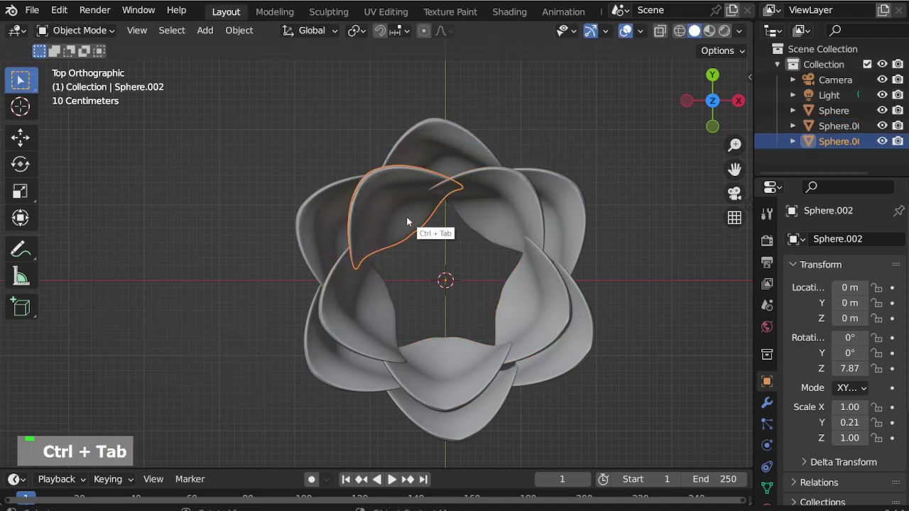
# Step: In Edit Mode, rotate the whole separated petal, finishing with about 7.25°, and move it inside the gap between the ring's two upper petals
pyautogui.hotkey('ctrl', 'Tab')
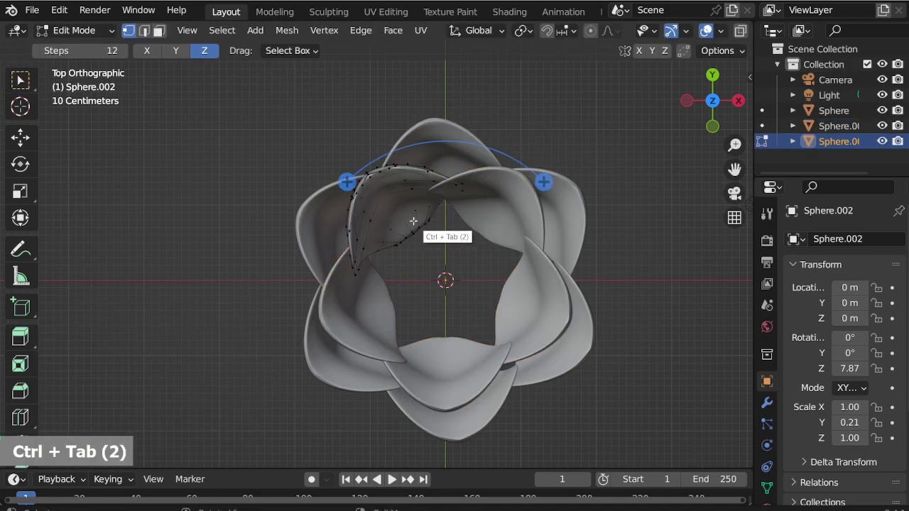
pyautogui.press('l')
pyautogui.press('r')
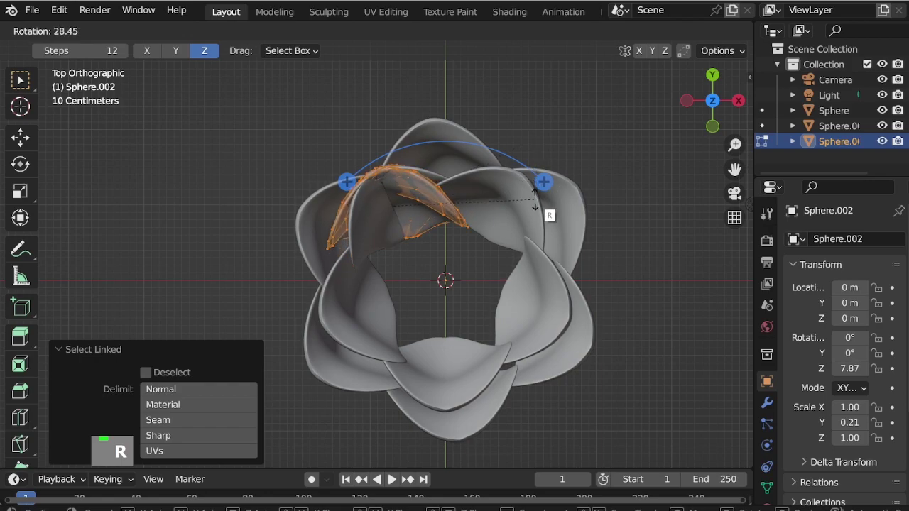
pyautogui.click(568, 213)
pyautogui.press('g')
pyautogui.click(594, 227)
pyautogui.press('r')
pyautogui.click(595, 230)
pyautogui.press('g')
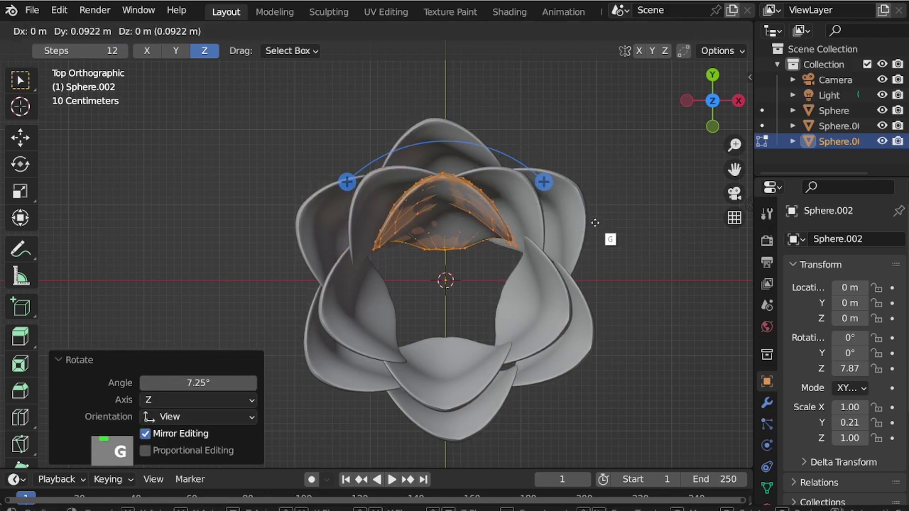
pyautogui.click(551, 236)
# Step: Scale the petal to about 0.9, then fine-tune its placement in top view with a rotation of about 1.2° and a small move
pyautogui.moveTo(552, 237); pyautogui.dragTo(426, 203, button='middle')
pyautogui.scroll(-2, 607, 196)
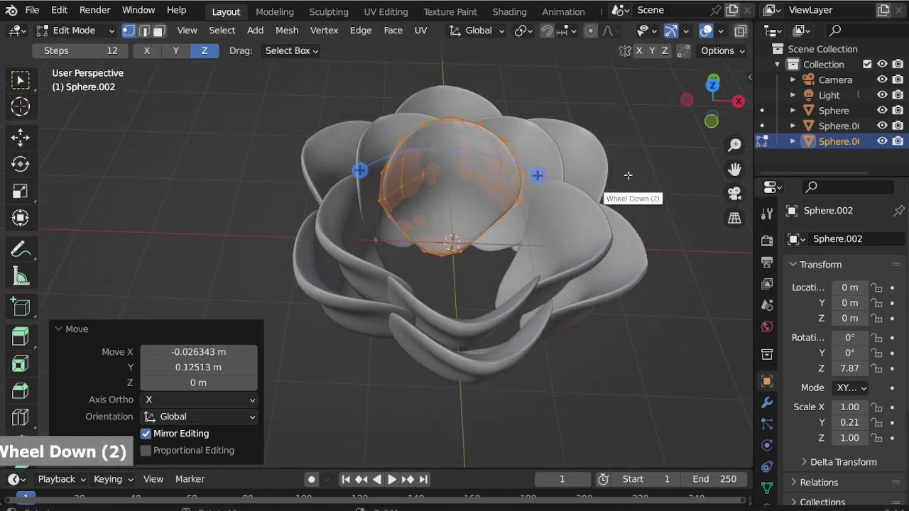
pyautogui.press('s')
pyautogui.click(639, 178)
pyautogui.press('KP_7')
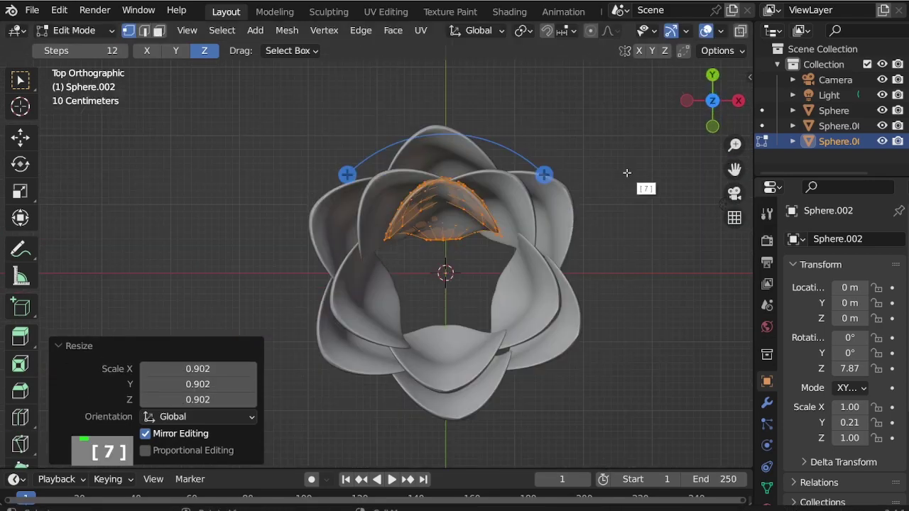
pyautogui.press('r')
pyautogui.click(620, 202)
pyautogui.press('g')
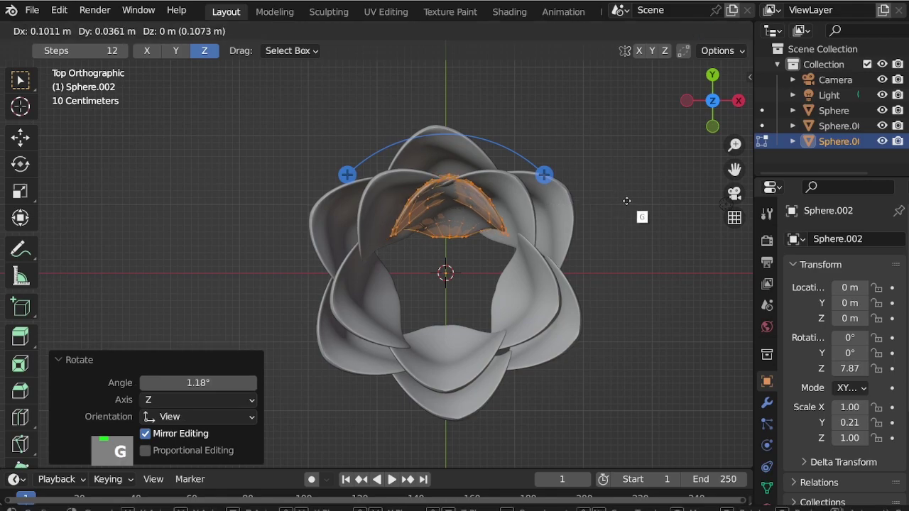
pyautogui.click(618, 204)
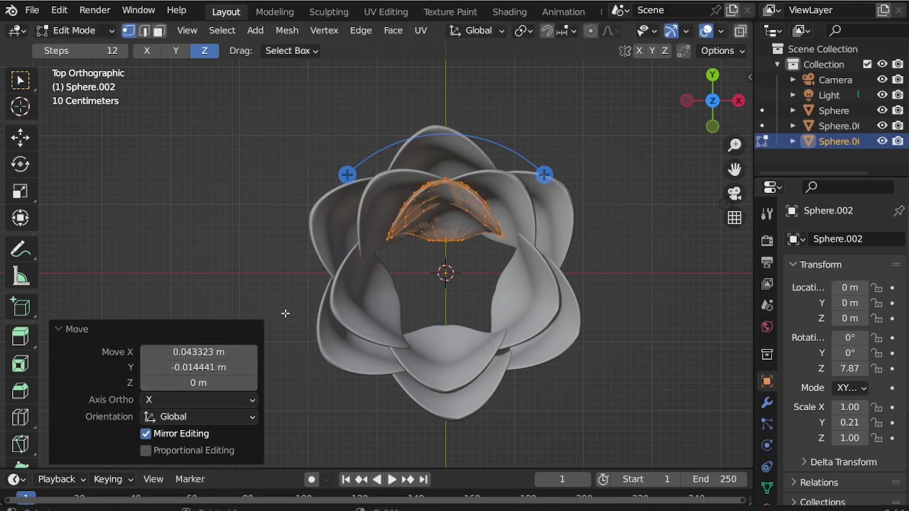
# Step: Undo the last change and rotate the petal about -6°
pyautogui.scroll(-3, 21, 389)
pyautogui.hotkey('ctrl', 'z')
pyautogui.press('r')
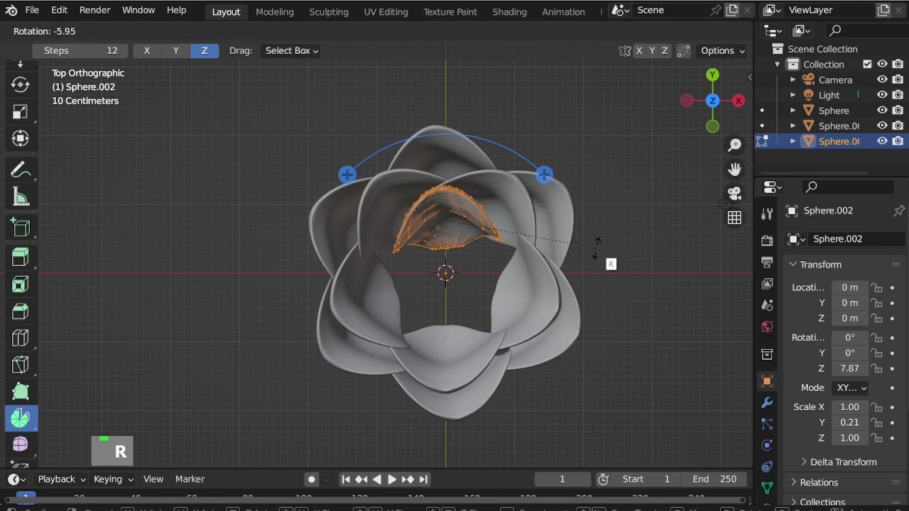
pyautogui.click(597, 245)
# Step: Spin the petal around the centre through 360° with 5 steps to form the third ring
pyautogui.moveTo(544, 174); pyautogui.dragTo(334, 213)
pyautogui.click(199, 321)
pyautogui.write('360')
pyautogui.press('Return')
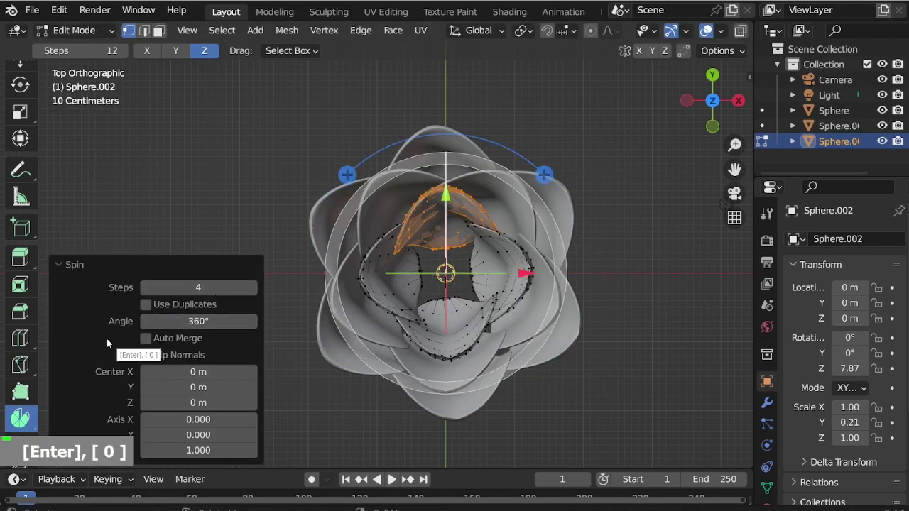
pyautogui.write('5')
pyautogui.press('Return')
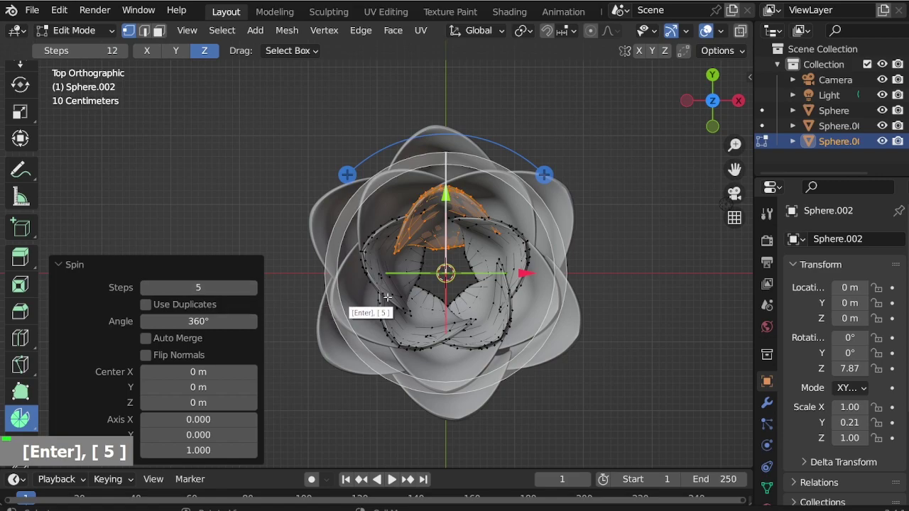
# Step: Duplicate the top petal of the third ring in place, separate the copy into its own object and select that object
pyautogui.press('Delete')
pyautogui.click(578, 222)
pyautogui.press('l')
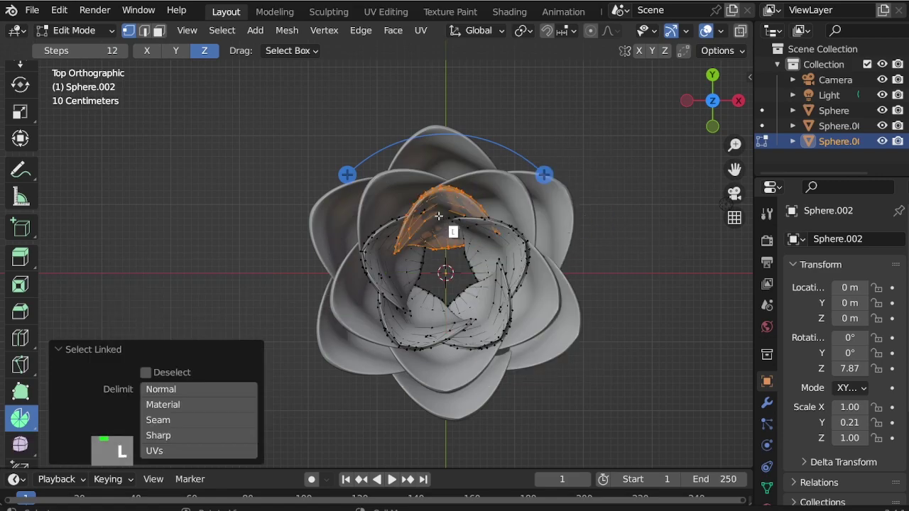
pyautogui.hotkey('shift', 'd')
pyautogui.rightClick(458, 198)
pyautogui.press('p')
pyautogui.click(452, 189)
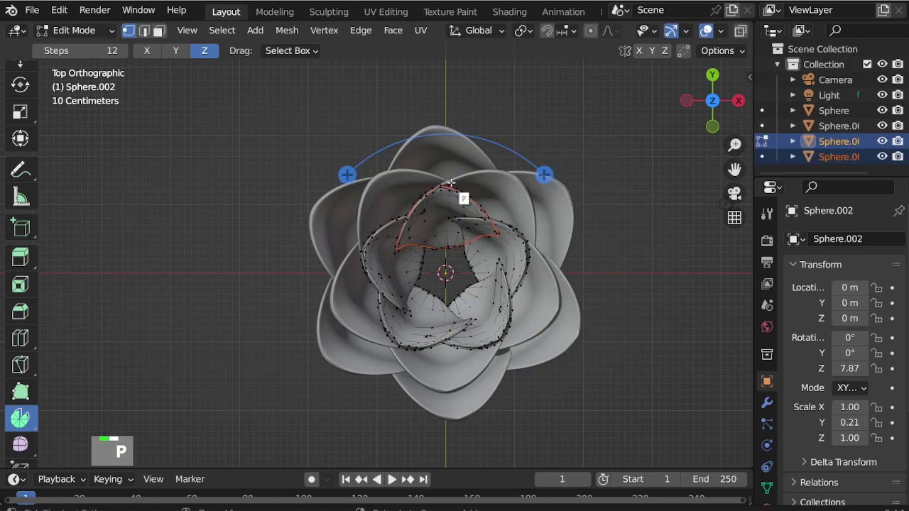
pyautogui.hotkey('ctrl', 'Tab')
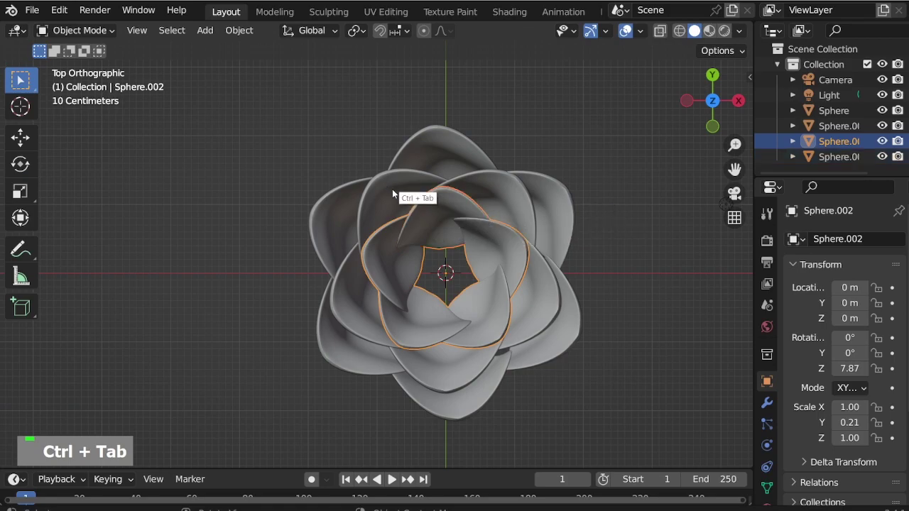
pyautogui.click(436, 219)
# Step: In Edit Mode, scale the whole separated petal to about 0.756 and move it about -0.07 m in X and -0.22 m in Y
pyautogui.hotkey('ctrl', 'Tab')
pyautogui.press('a')
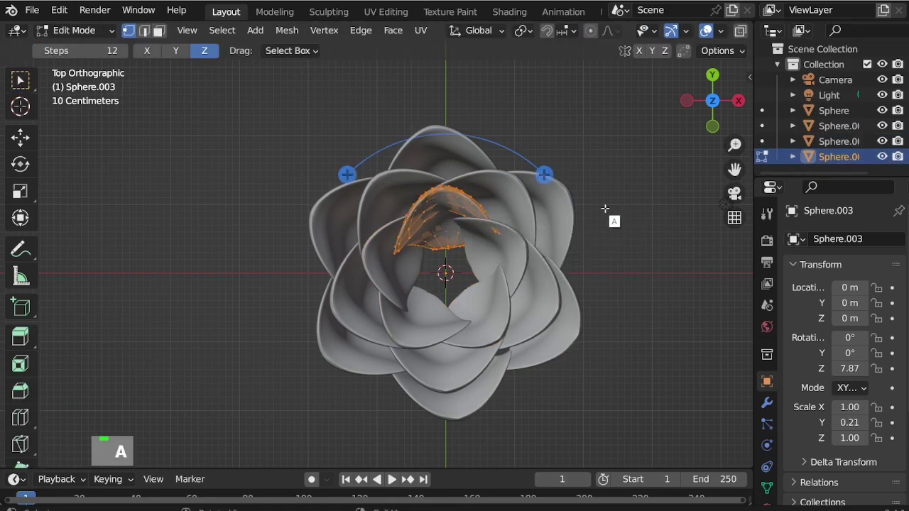
pyautogui.moveTo(627, 221); pyautogui.dragTo(517, 305, button='middle')
pyautogui.press('s')
pyautogui.click(583, 204)
pyautogui.press('KP_7')
pyautogui.press('g')
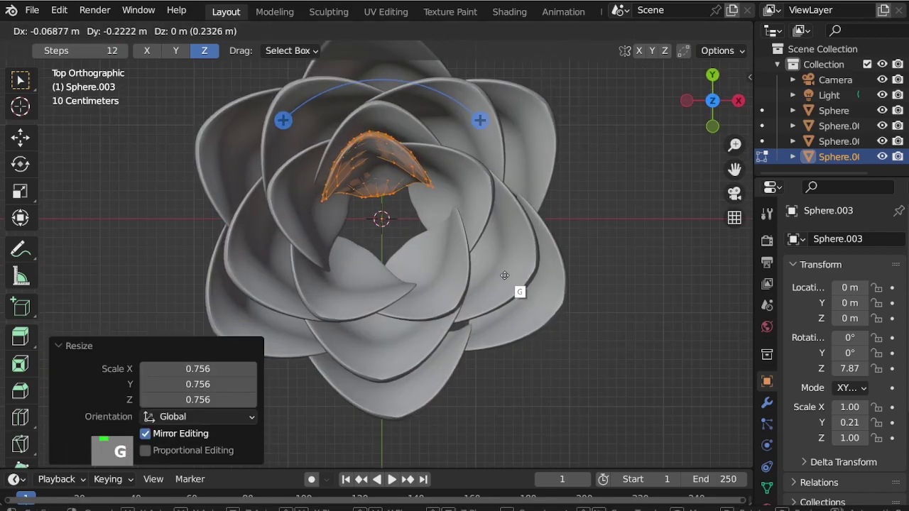
pyautogui.click(503, 276)
# Step: Scale the small petal slightly along Y and to about 0.924 along X
pyautogui.press('s')
pyautogui.press('y')
pyautogui.click(548, 273)
pyautogui.press('s')
pyautogui.press('x')
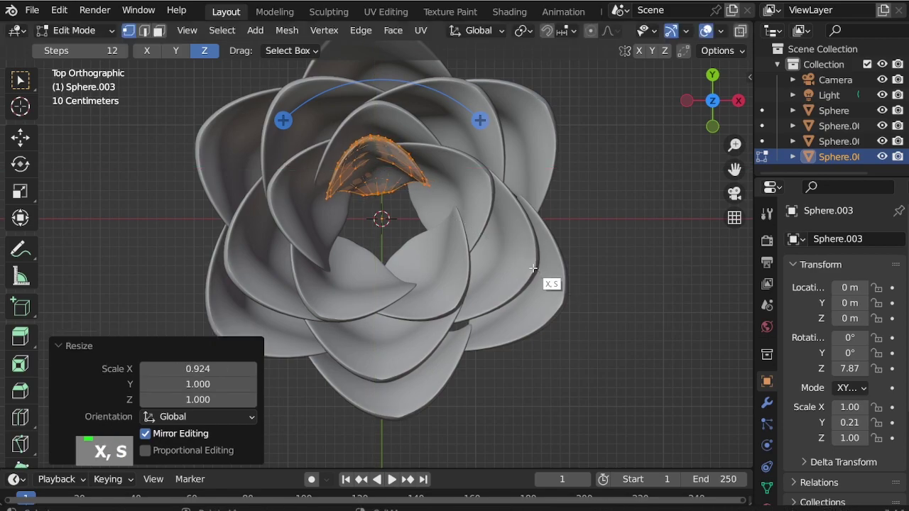
pyautogui.click(533, 269)
# Step: Move the small petal about 0.08 m along Y and rotate it slightly clockwise or counterclockwise to sit centred in the ring
pyautogui.press('g')
pyautogui.press('y')
pyautogui.click(547, 270)
pyautogui.press('r')
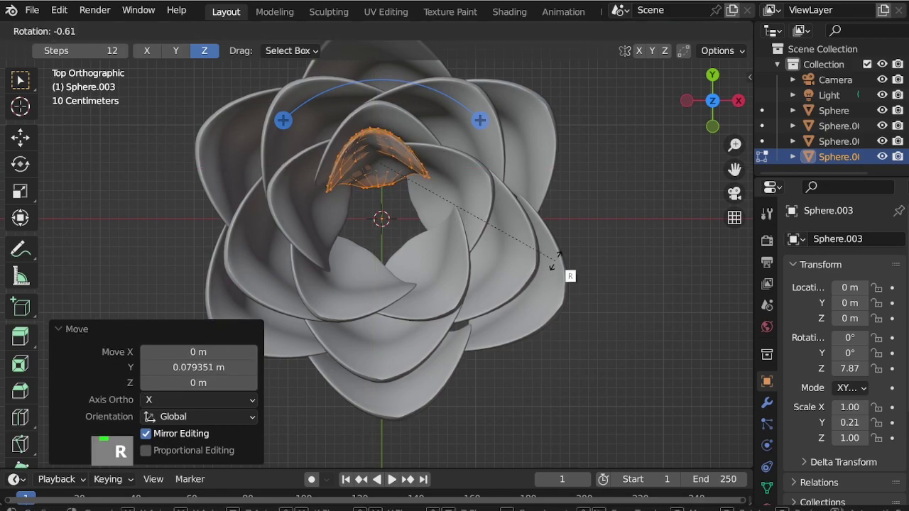
pyautogui.click(560, 253)
# Step: Try spinning the small petal around the centre through 360° with 3 and 4 steps, and undo the spin
pyautogui.moveTo(480, 121); pyautogui.dragTo(287, 144)
pyautogui.click(198, 321)
pyautogui.write('360')
pyautogui.press('Return')
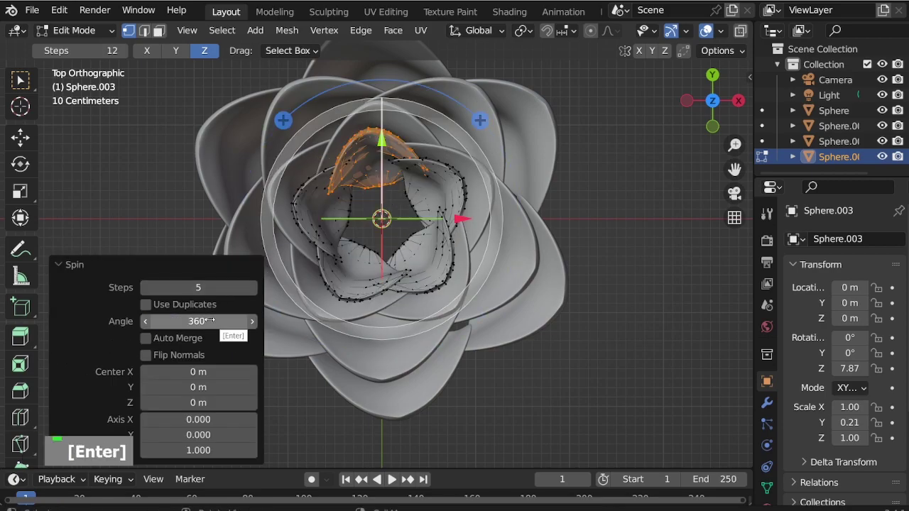
pyautogui.write('3')
pyautogui.press('Return')
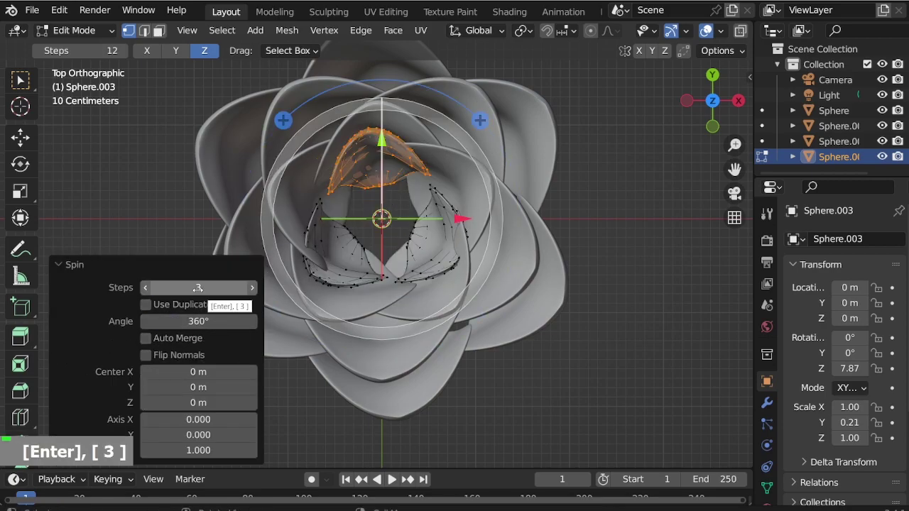
pyautogui.write('4')
pyautogui.press('Return')
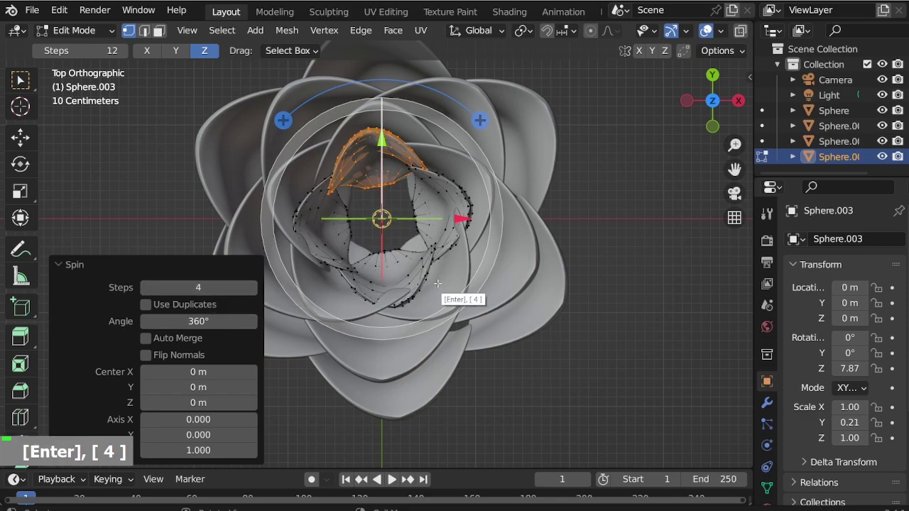
pyautogui.hotkey('ctrl', 'z')
# Step: Nudge the small petal slightly inward and spin it around the centre through 360° with 4 steps
pyautogui.press('g')
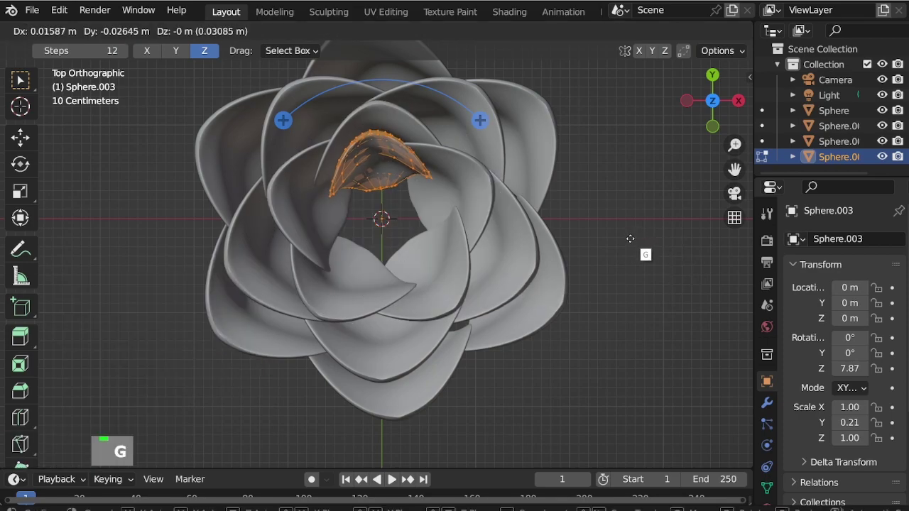
pyautogui.click(644, 255)
pyautogui.moveTo(480, 120); pyautogui.dragTo(350, 110)
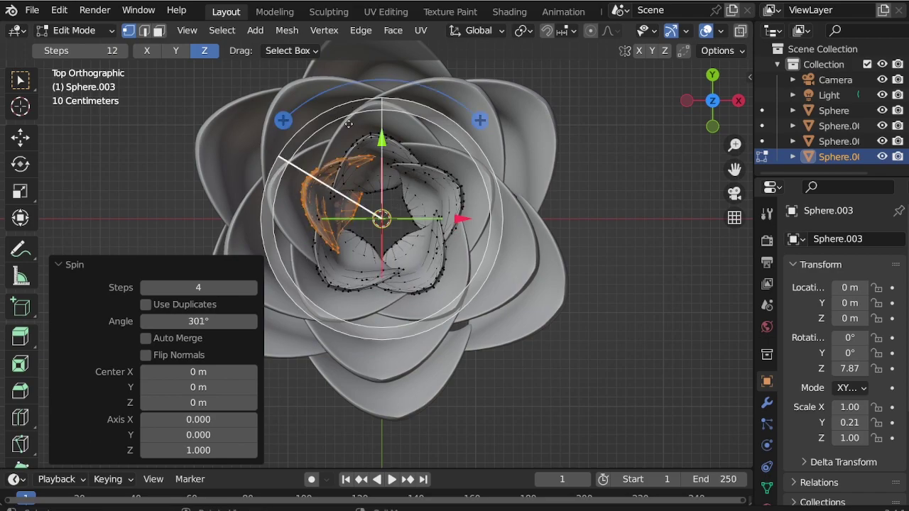
pyautogui.click(216, 318)
pyautogui.press('Return')
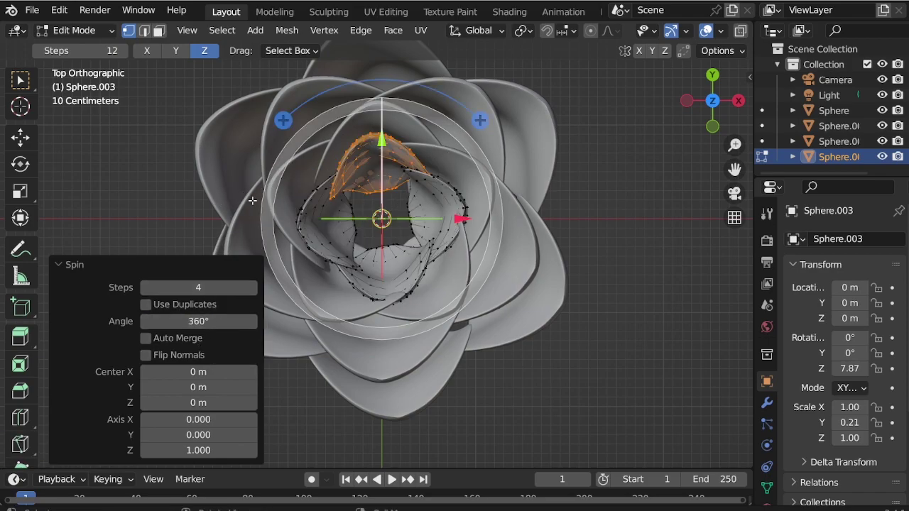
# Step: Separate the selected petal of the innermost ring into its own object and return to Object Mode
pyautogui.press('Delete')
pyautogui.press('p')
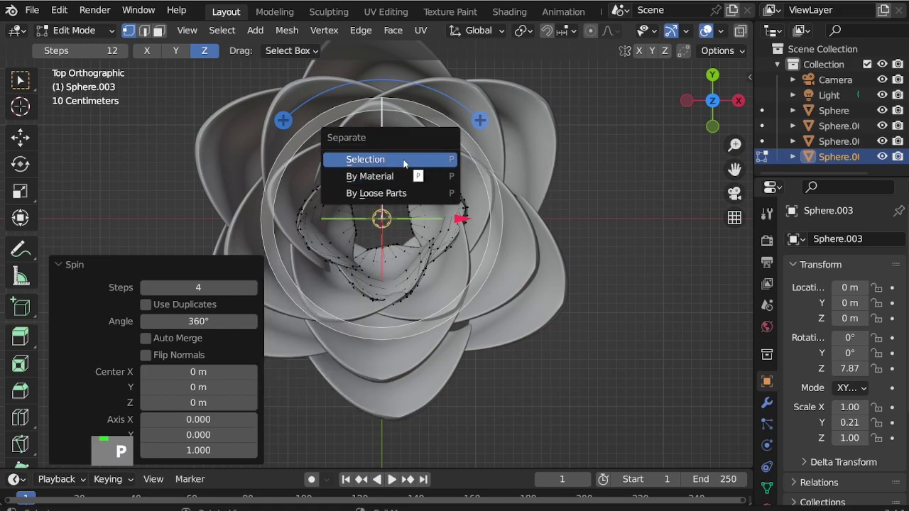
pyautogui.click(403, 164)
pyautogui.hotkey('ctrl', 'Tab')
# Step: Fit the innermost ring inside the others by scaling it to 0.988, rotating it about -19° and scaling it again to about 0.95
pyautogui.moveTo(450, 172); pyautogui.dragTo(421, 190, button='middle')
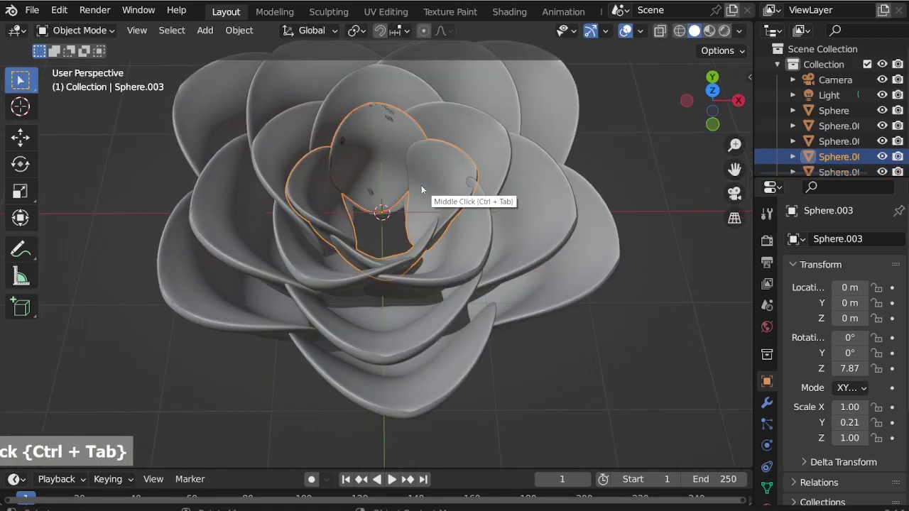
pyautogui.press('s')
pyautogui.click(654, 323)
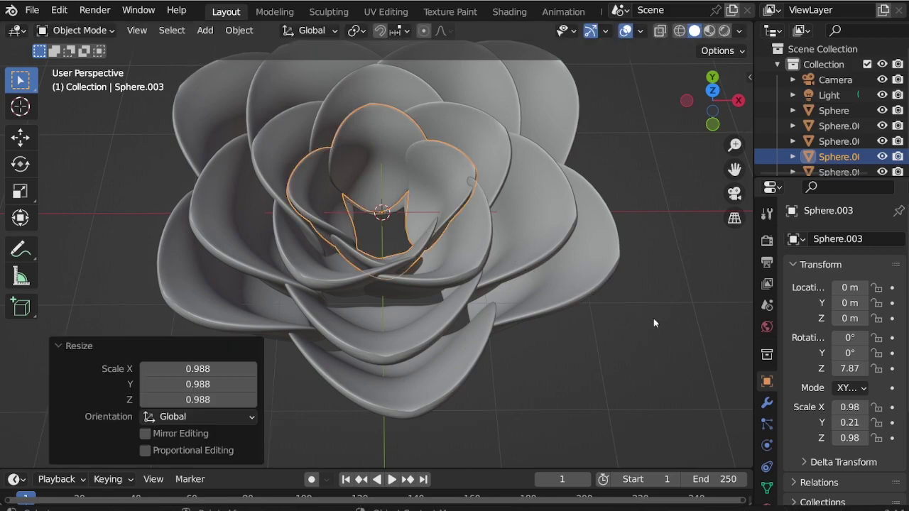
pyautogui.press('KP_7')
pyautogui.press('r')
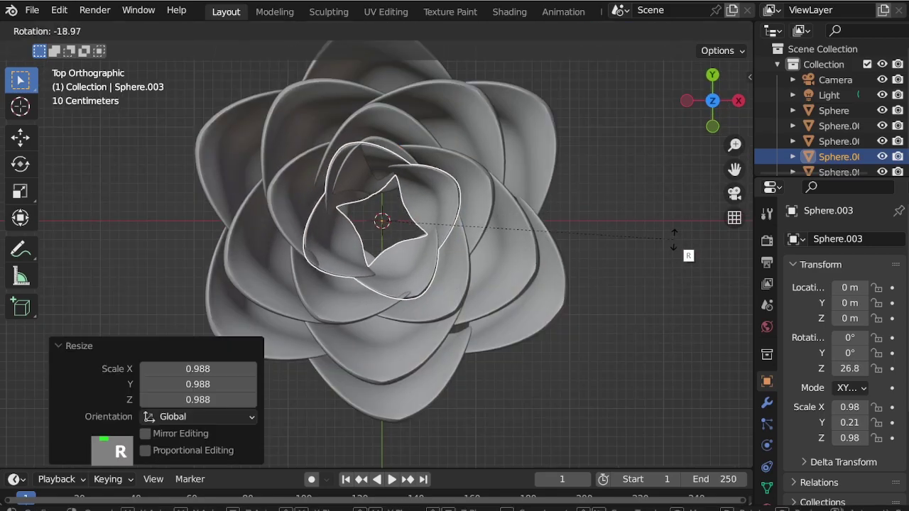
pyautogui.click(673, 240)
pyautogui.press('s')
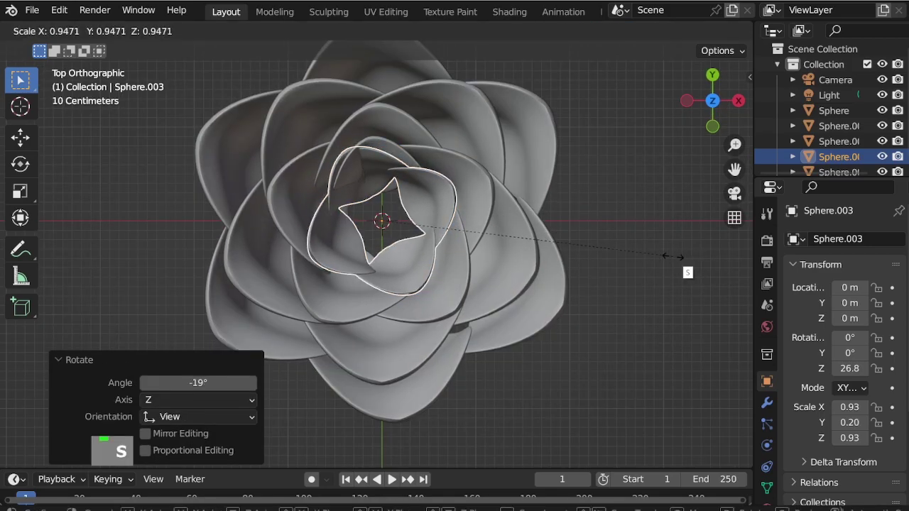
pyautogui.click(673, 256)
# Step: Select the separated single petal and scale it to about 0.88
pyautogui.moveTo(615, 257); pyautogui.dragTo(598, 212, button='middle')
pyautogui.click(347, 173)
pyautogui.moveTo(442, 166); pyautogui.dragTo(448, 184, button='middle')
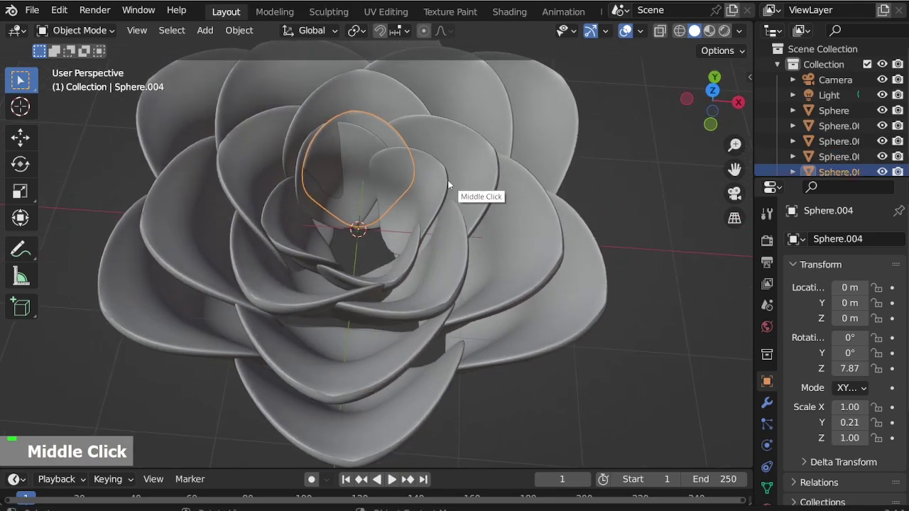
pyautogui.press('s')
pyautogui.click(490, 188)
pyautogui.press('KP_7')
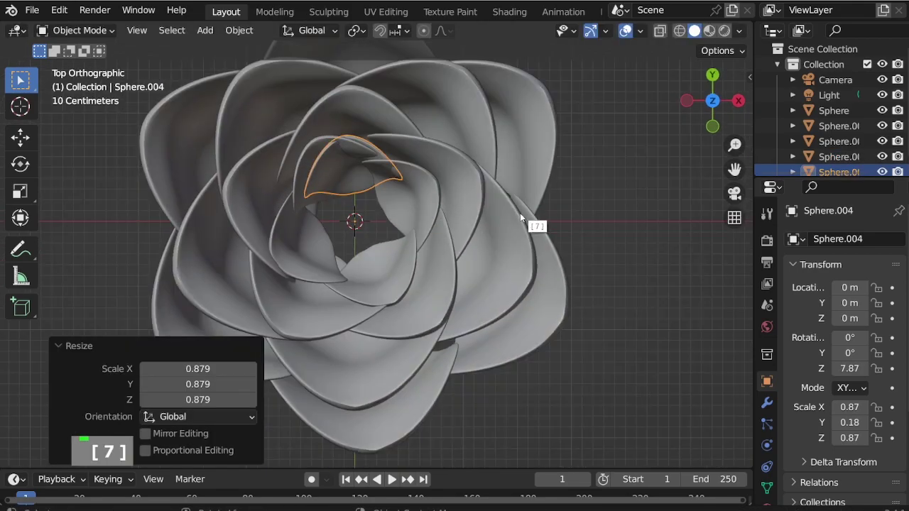
# Step: Scale the single petal to about 0.87 along Y and move it about -0.03 m in X and -0.055 m in Y
pyautogui.press('s')
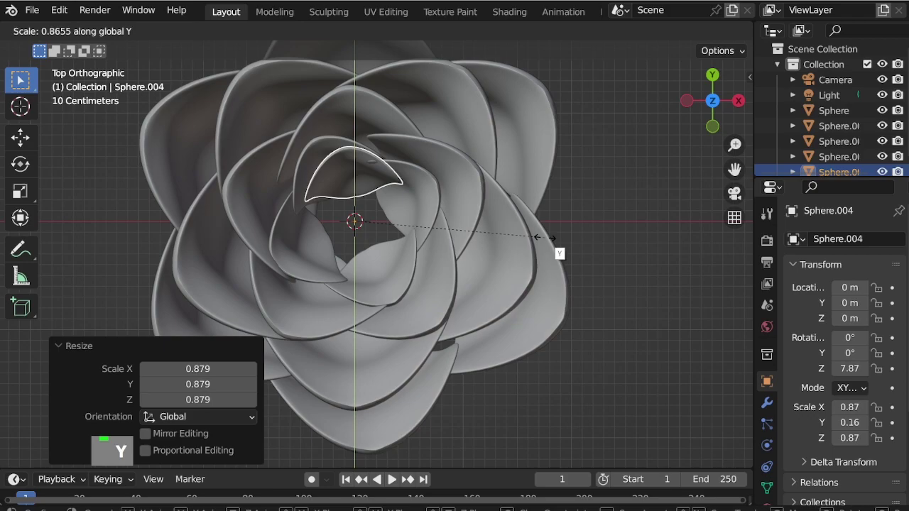
pyautogui.click(544, 237)
pyautogui.press('g')
pyautogui.click(555, 242)
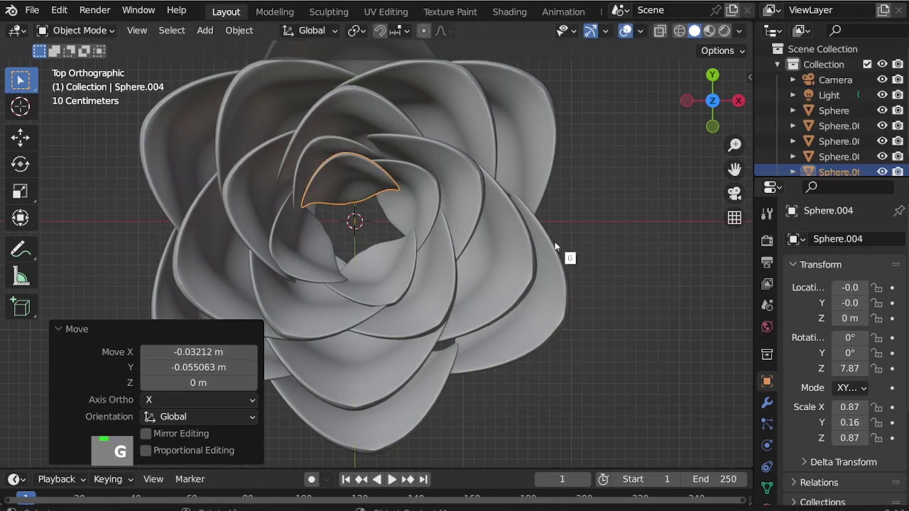
# Step: In Edit Mode, rotate the whole single-petal mesh and reposition it so it sits tilted inside the innermost ring
pyautogui.hotkey('ctrl', 'Tab')
pyautogui.press('a')
pyautogui.press('r')
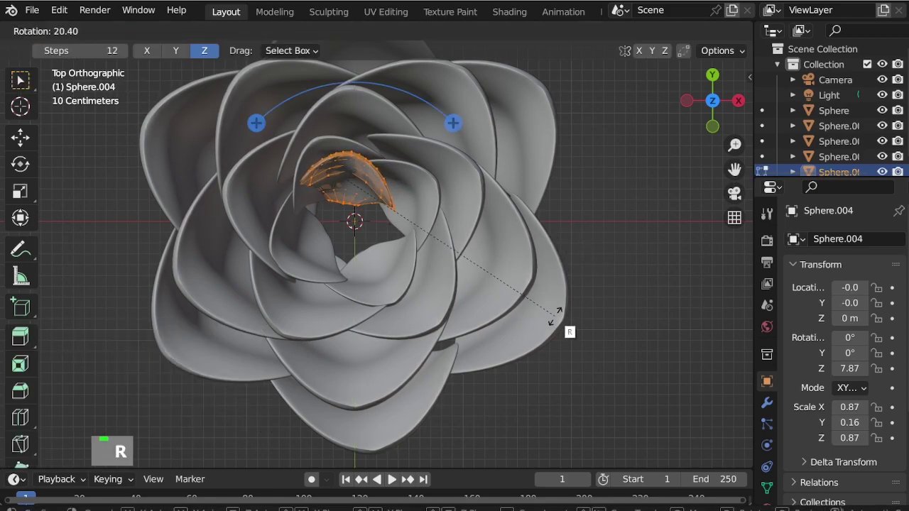
pyautogui.click(559, 313)
pyautogui.press('g')
pyautogui.click(572, 317)
pyautogui.press('r')
pyautogui.click(612, 325)
pyautogui.press('g')
pyautogui.click(615, 326)
# Step: Spin the petal mesh around the flower's centre through 360° with 5 steps to form a new ring
pyautogui.moveTo(455, 124); pyautogui.dragTo(252, 165)
pyautogui.click(209, 322)
pyautogui.write('360')
pyautogui.press('Return')
pyautogui.click(194, 286)
pyautogui.write('5')
pyautogui.press('Return')
# Step: Separate the selected petal of the new five-petal ring into its own object and return to Object Mode
pyautogui.press('p')
pyautogui.click(496, 182)
pyautogui.hotkey('ctrl', 'Tab')
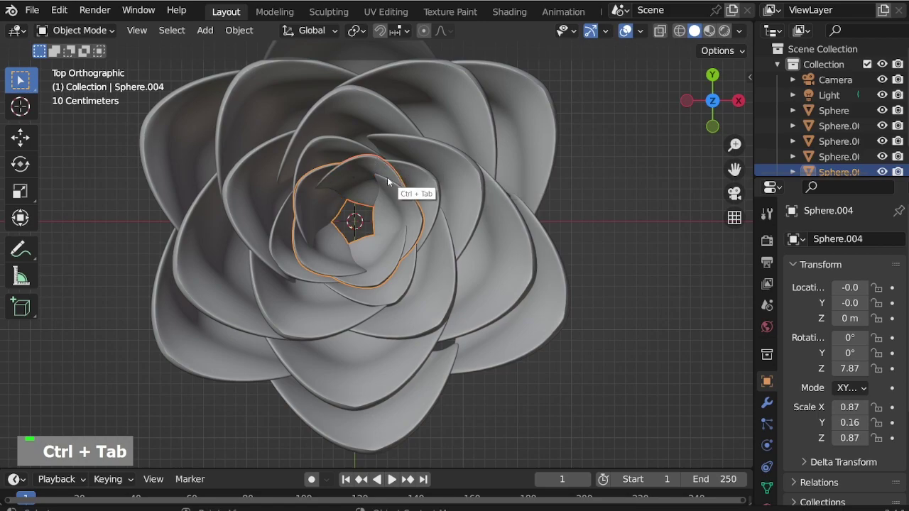
# Step: Select the separated petal Sphere.005 and scale it uniformly to 0.718
pyautogui.scroll(-3, 844, 149)
pyautogui.click(838, 161)
pyautogui.press('s')
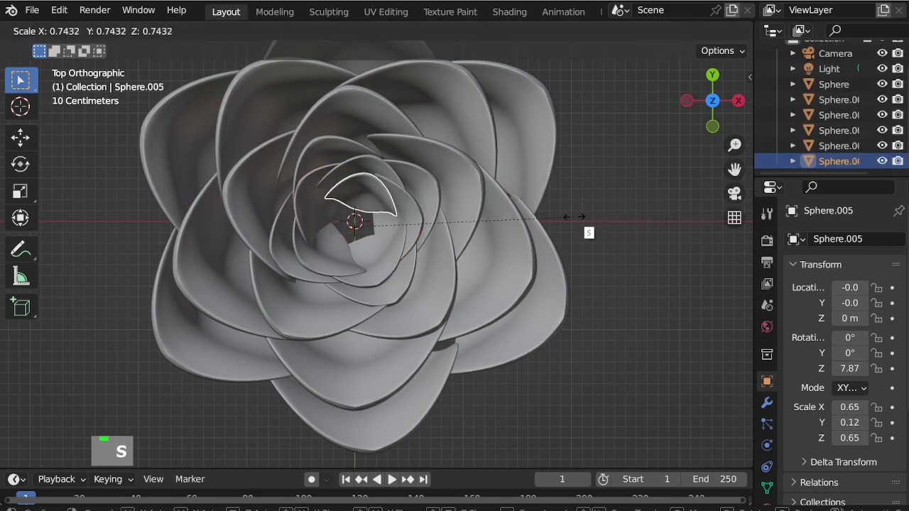
pyautogui.click(566, 216)
# Step: Stretch the small petal Sphere.005 along Z, and reduce its height again with a Z scale of 0.871
pyautogui.moveTo(566, 217); pyautogui.dragTo(436, 131, button='middle')
pyautogui.press('s')
pyautogui.press('z')
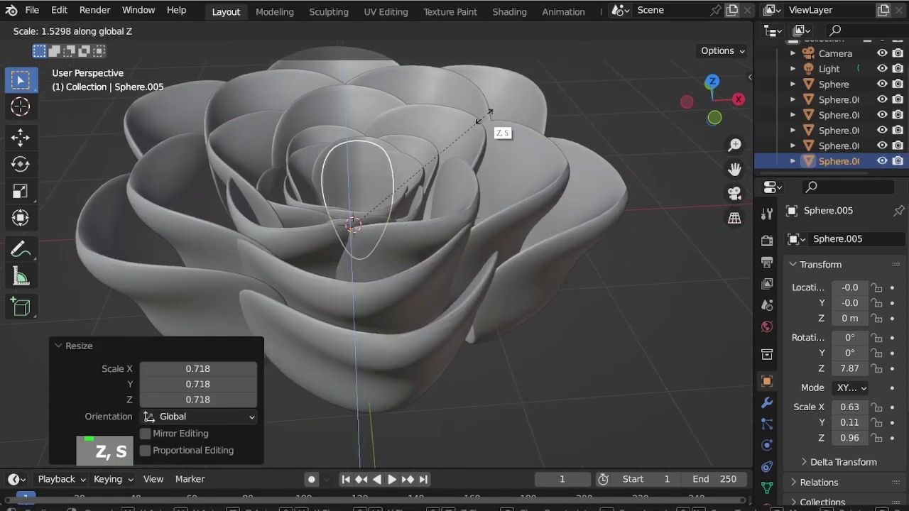
pyautogui.click(488, 115)
pyautogui.moveTo(488, 116); pyautogui.dragTo(500, 135, button='middle')
pyautogui.press('s')
pyautogui.press('z')
pyautogui.click(434, 147)
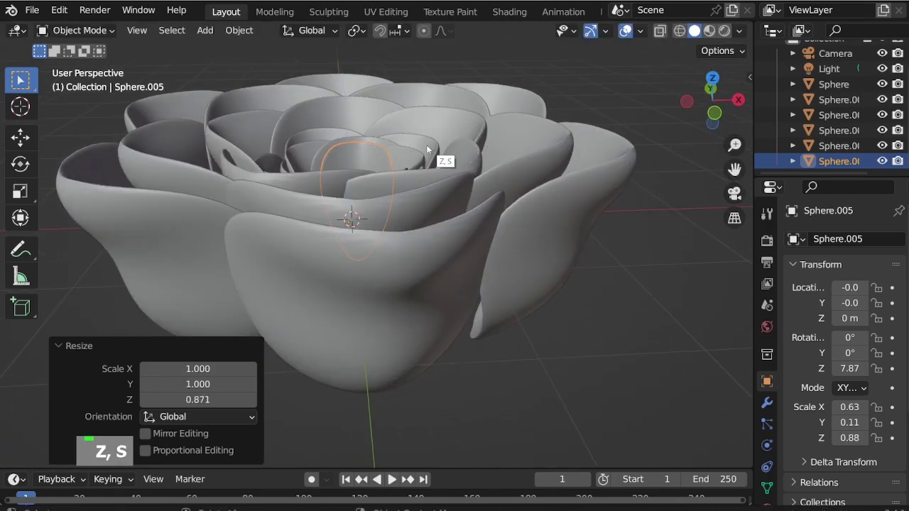
# Step: Select the five-petal ring Sphere.004 around the small petal and scale it to 1.317 along Z
pyautogui.moveTo(434, 147); pyautogui.dragTo(427, 184, button='middle')
pyautogui.click(407, 157)
pyautogui.press('s')
pyautogui.press('z')
pyautogui.click(467, 124)
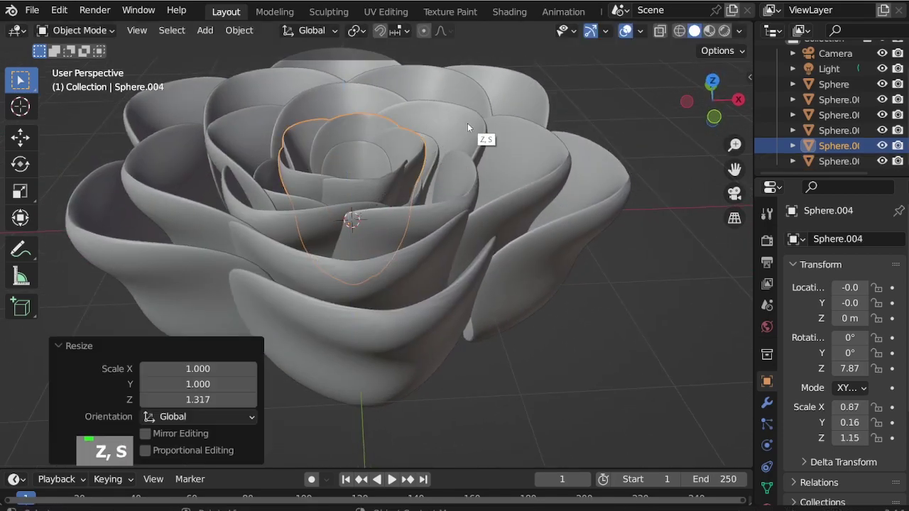
# Step: Select the next ring outward, Sphere.003, and adjust its height by scaling and moving it along Z in the front X-ray view
pyautogui.press('KP_1')
pyautogui.hotkey('alt', 'z')
pyautogui.hotkey('alt', 'z')
pyautogui.moveTo(404, 139); pyautogui.dragTo(405, 162, button='middle')
pyautogui.scroll(4, 395, 84)
pyautogui.scroll(2, 408, 184)
pyautogui.click(443, 200)
pyautogui.press('KP_1')
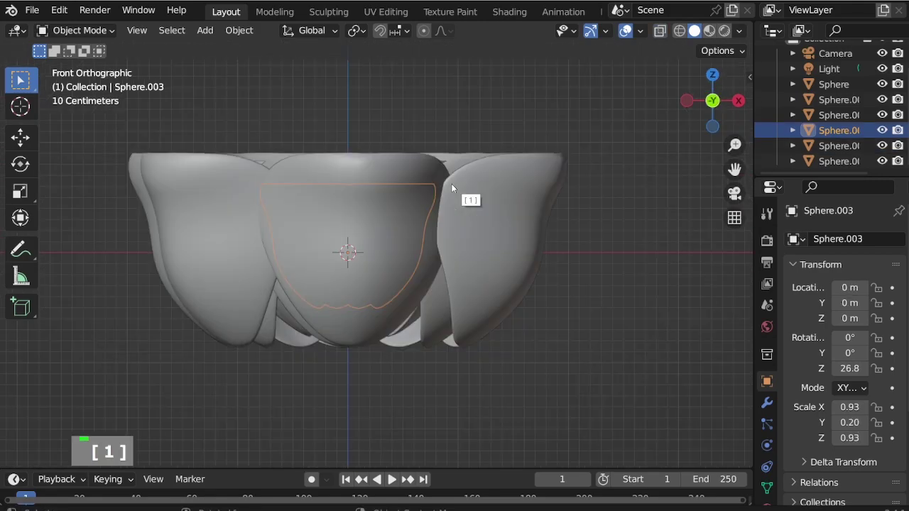
pyautogui.hotkey('alt', 'z')
pyautogui.press('s')
pyautogui.press('z')
pyautogui.click(465, 160)
pyautogui.press('g')
pyautogui.press('z')
pyautogui.click(466, 172)
# Step: Select the ring Sphere.004 and move it about -0.076 m along Z in the front X-ray view
pyautogui.scroll(-2, 387, 134)
pyautogui.moveTo(398, 107); pyautogui.dragTo(451, 204, button='middle')
pyautogui.scroll(3, 389, 136)
pyautogui.hotkey('alt', 'z')
pyautogui.click(448, 170)
pyautogui.scroll(2, 440, 189)
pyautogui.click(446, 194)
pyautogui.click(446, 192)
pyautogui.click(445, 191)
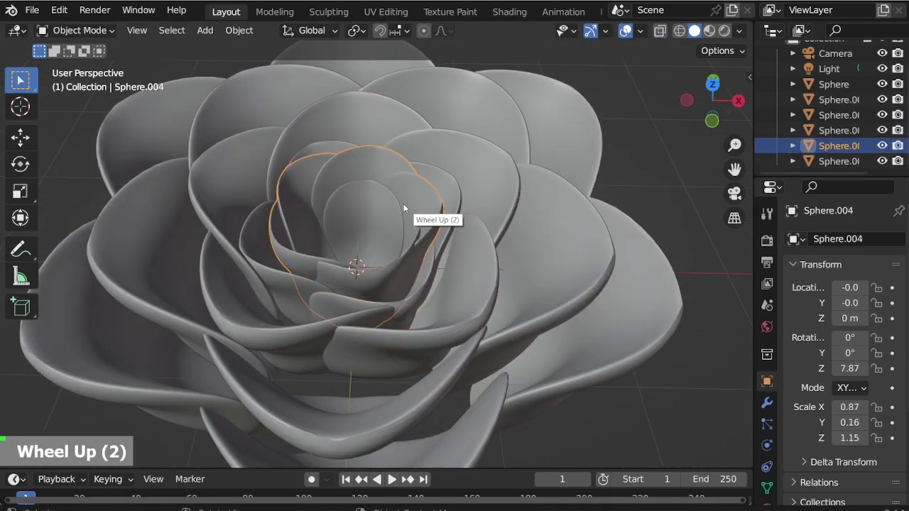
pyautogui.press('KP_1')
pyautogui.hotkey('alt', 'z')
pyautogui.press('g')
pyautogui.press('z')
pyautogui.click(467, 282)
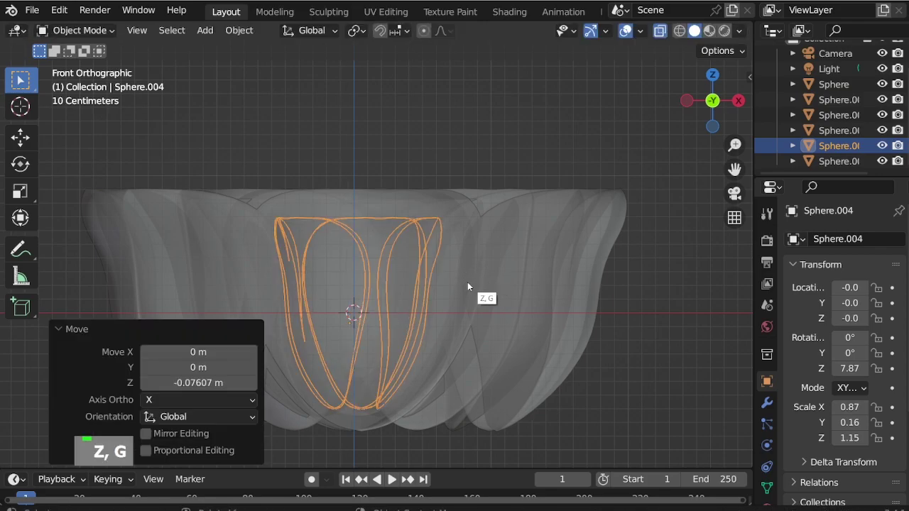
# Step: Select the single petal Sphere.005, scale it to 1.077 along Z and move it about -0.145 m along Z
pyautogui.moveTo(468, 282); pyautogui.dragTo(394, 206, button='middle')
pyautogui.scroll(-2, 394, 206)
pyautogui.scroll(3, 384, 130)
pyautogui.click(384, 130)
pyautogui.hotkey('alt', 'z')
pyautogui.press('KP_1')
pyautogui.press('s')
pyautogui.press('z')
pyautogui.click(472, 203)
pyautogui.press('g')
pyautogui.press('z')
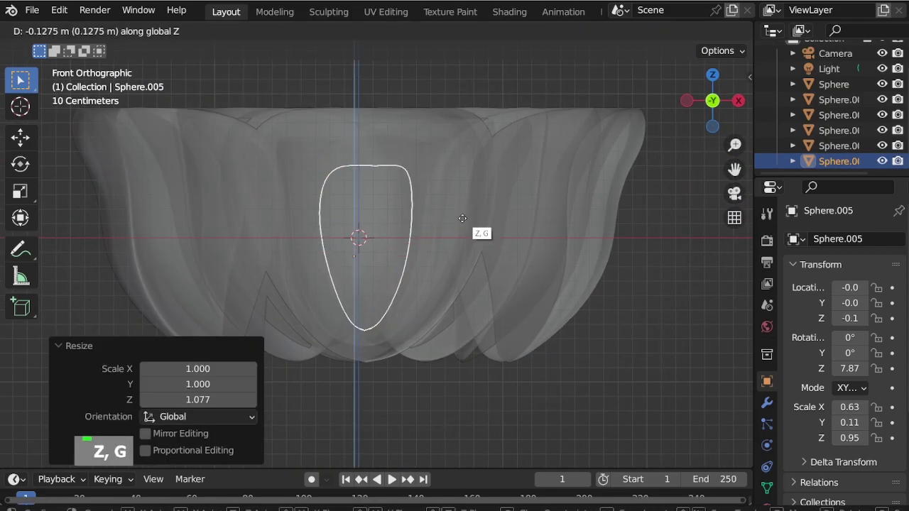
pyautogui.click(461, 231)
# Step: Scale the single petal to about 0.95 along X from the top view and select its whole mesh in Edit Mode
pyautogui.moveTo(462, 231); pyautogui.dragTo(400, 260, button='middle')
pyautogui.scroll(-2, 400, 260)
pyautogui.scroll(5, 389, 126)
pyautogui.moveTo(389, 126); pyautogui.dragTo(380, 195, button='middle')
pyautogui.press('KP_7')
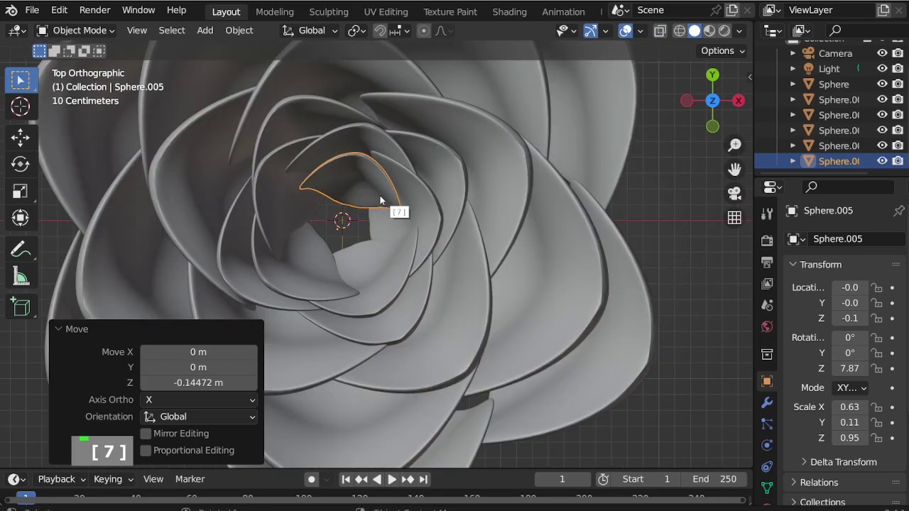
pyautogui.press('s')
pyautogui.press('x')
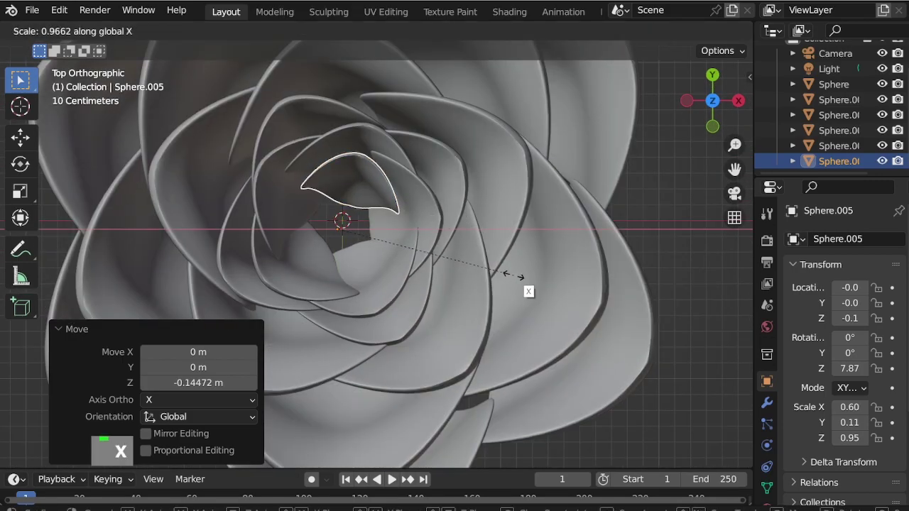
pyautogui.click(510, 272)
pyautogui.hotkey('ctrl', 'Tab')
pyautogui.press('a')
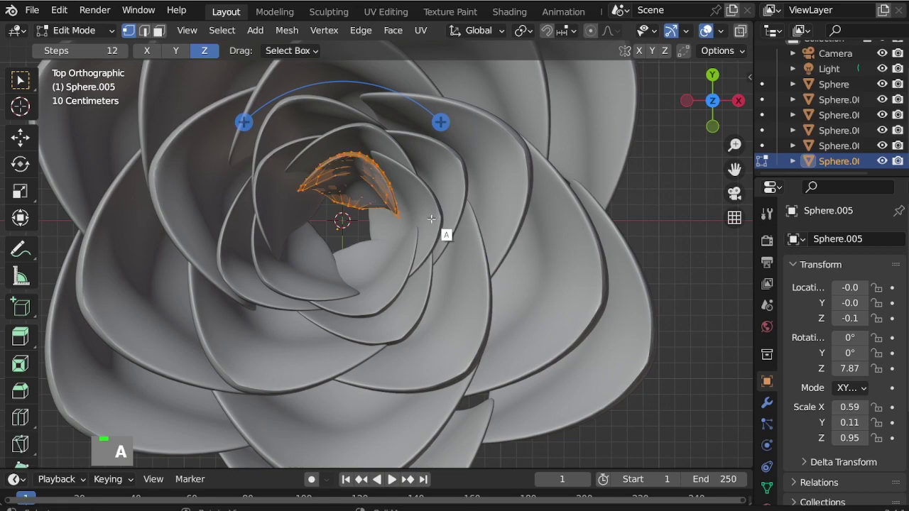
# Step: Try spinning the petal through 360° with 4, 5 and 3 steps, and undo the spin
pyautogui.moveTo(440, 122); pyautogui.dragTo(275, 99)
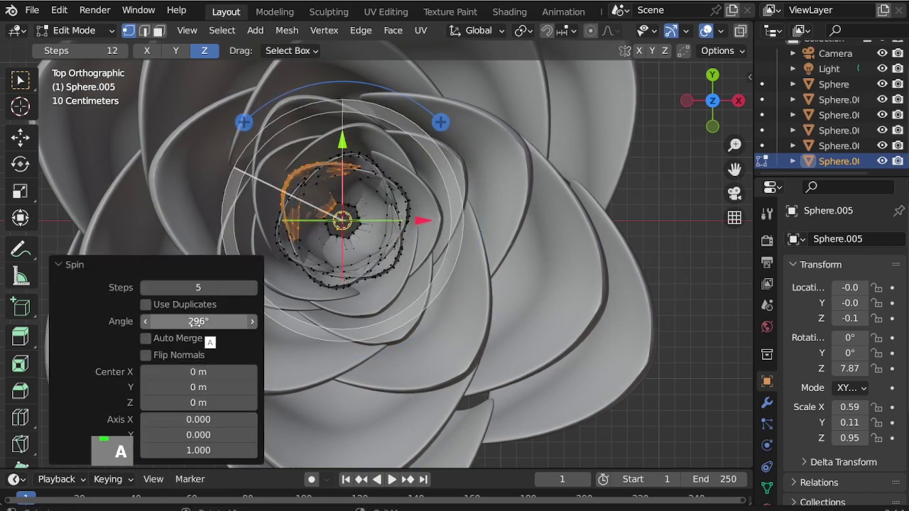
pyautogui.click(196, 322)
pyautogui.write('360')
pyautogui.press('Return')
pyautogui.click(204, 286)
pyautogui.write('4')
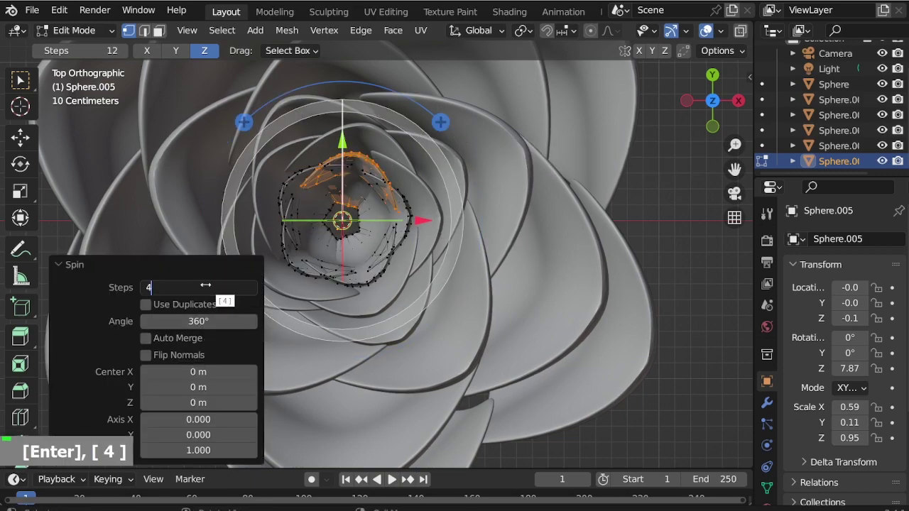
pyautogui.press('Return')
pyautogui.click(222, 286)
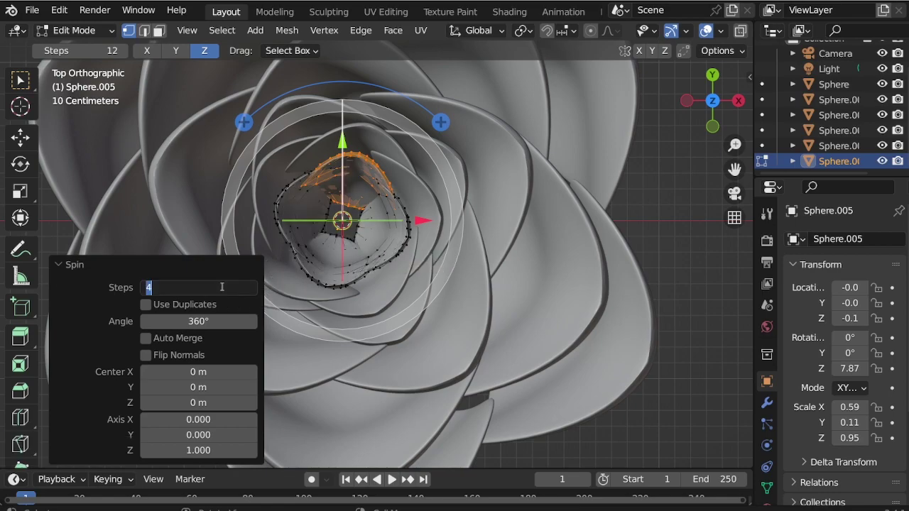
pyautogui.write('5')
pyautogui.press('Return')
pyautogui.click(208, 286)
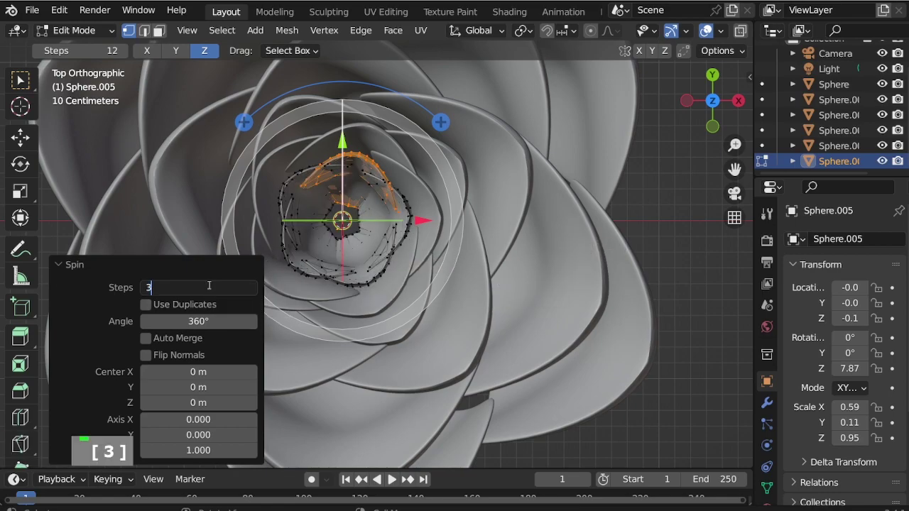
pyautogui.write('3')
pyautogui.press('Return')
pyautogui.hotkey('ctrl', 'z')
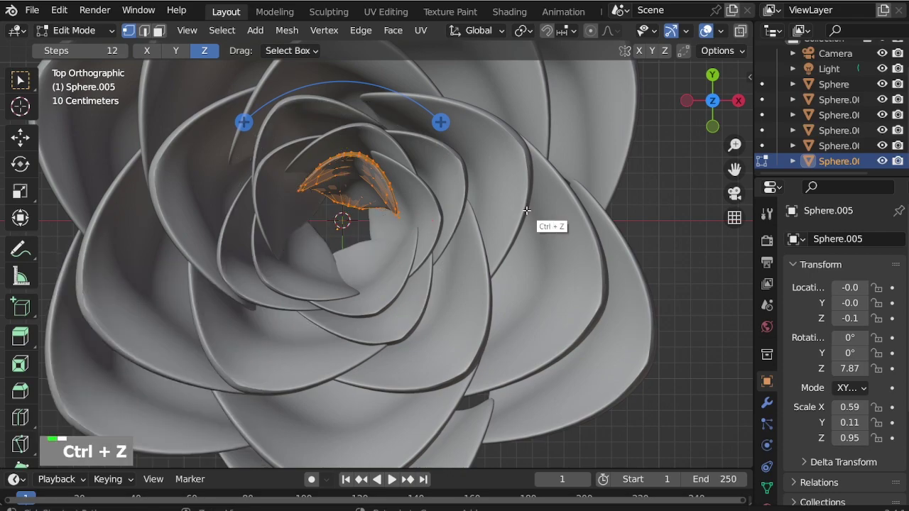
# Step: Level the petal mesh by rotating it, scale it to 0.92 along Y and 0.873 along X, and rotate it back about 15°
pyautogui.press('r')
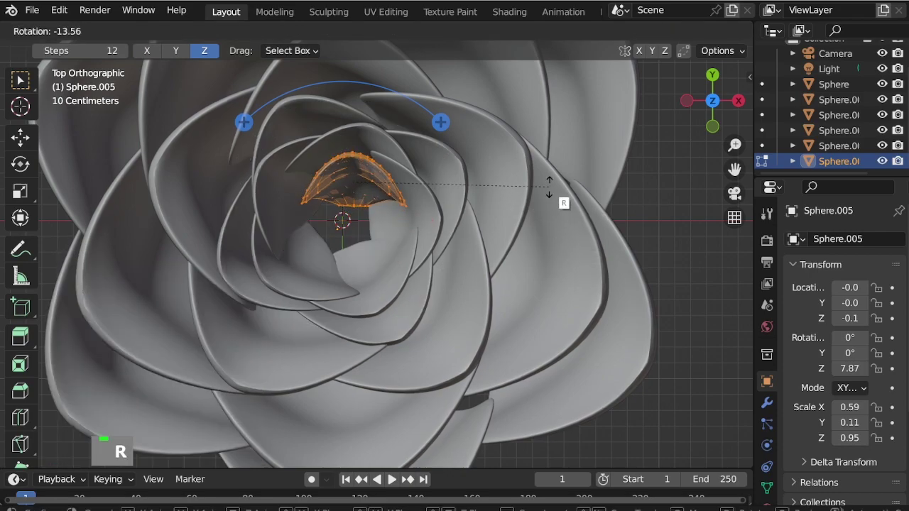
pyautogui.click(593, 225)
pyautogui.press('s')
pyautogui.press('y')
pyautogui.click(579, 229)
pyautogui.press('s')
pyautogui.press('x')
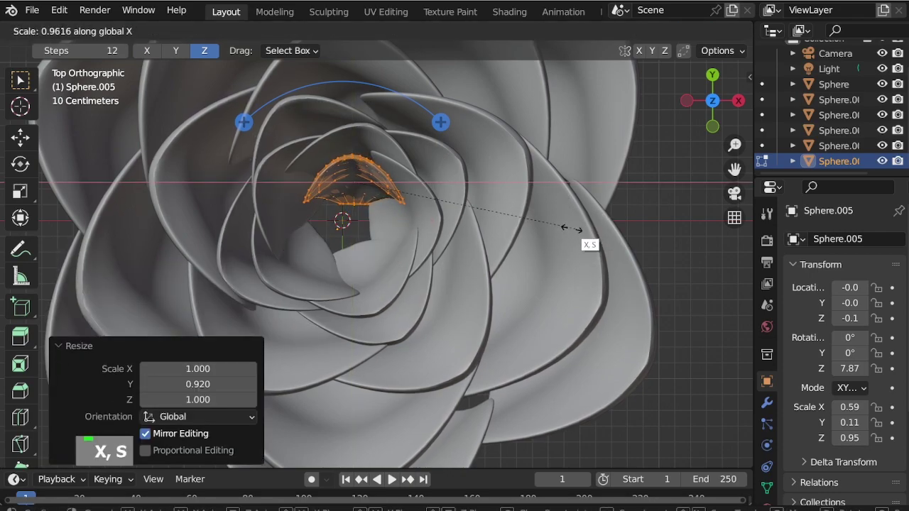
pyautogui.click(554, 228)
pyautogui.press('r')
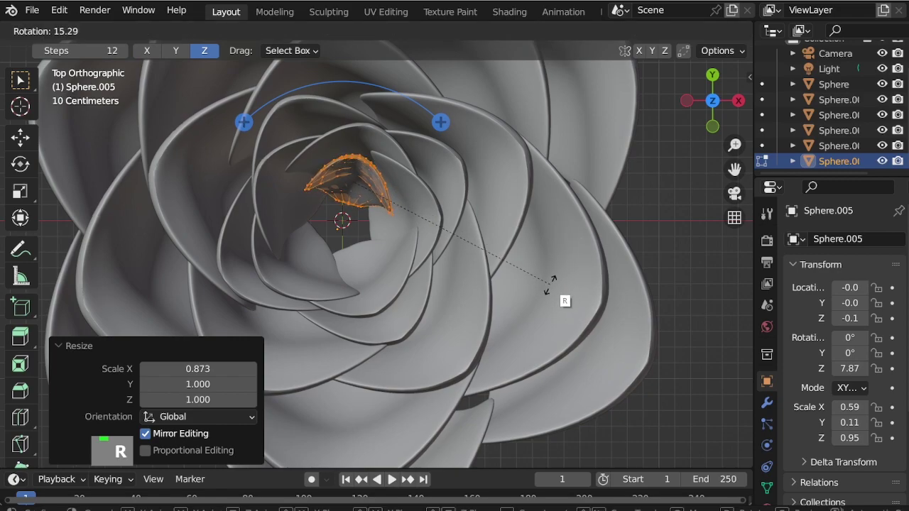
pyautogui.click(548, 291)
# Step: Spin the narrowed petal around the flower's centre through 360° with 4 steps
pyautogui.moveTo(441, 122); pyautogui.dragTo(242, 153)
pyautogui.press('Return')
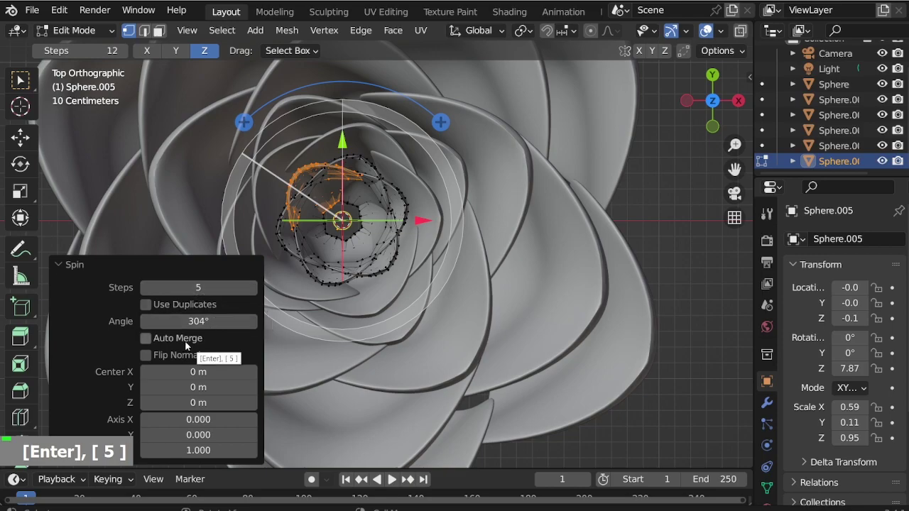
pyautogui.write('360')
pyautogui.press('Return')
pyautogui.click(202, 288)
pyautogui.write('4')
pyautogui.press('Return')
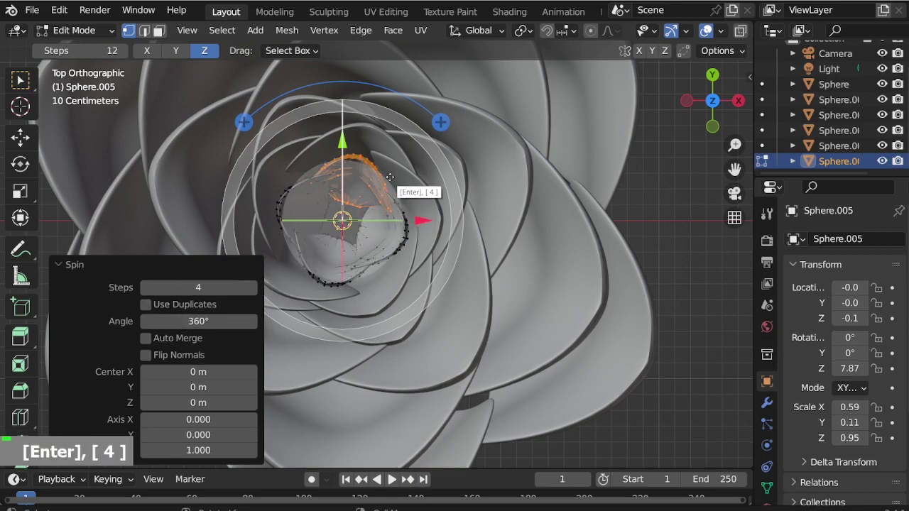
# Step: Separate the selected petal of the four-petal ring into its own object and return to Object Mode
pyautogui.press('p')
pyautogui.click(404, 163)
pyautogui.hotkey('ctrl', 'Tab')
pyautogui.press('g')
pyautogui.press('Escape')
# Step: Select the separated petal Sphere.006 and move it about -0.016 m in X and -0.1 m in Y
pyautogui.scroll(-2, 836, 161)
pyautogui.click(837, 162)
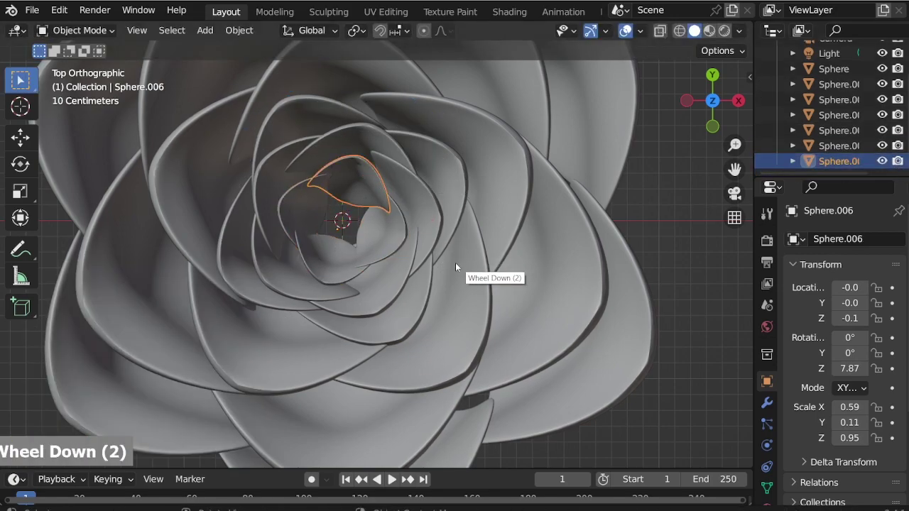
pyautogui.press('g')
pyautogui.click(444, 283)
# Step: Scale the petal Sphere.006 to 1.142 along Z and lower it along Z in the front view
pyautogui.keyDown('alt'); pyautogui.moveTo(514, 310); pyautogui.dragTo(511, 300, button='middle'); pyautogui.keyUp('alt')
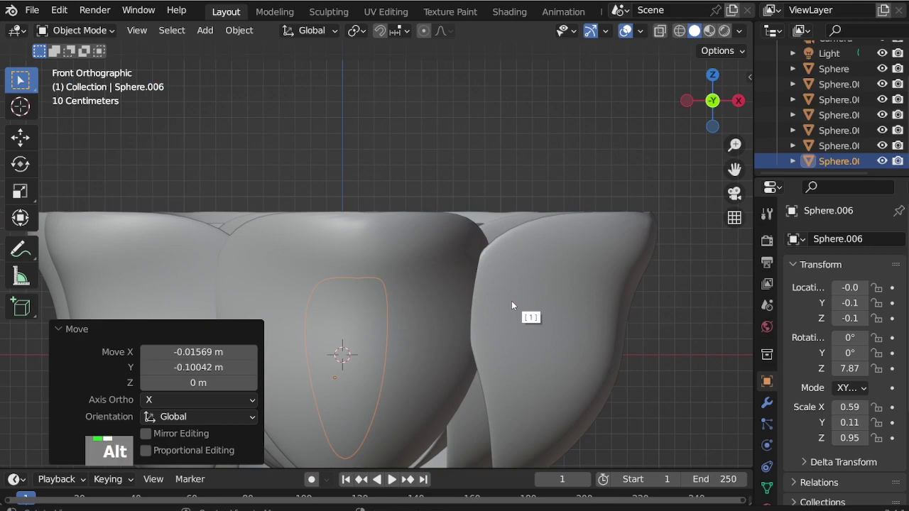
pyautogui.scroll(-2, 511, 301)
pyautogui.press('s')
pyautogui.press('z')
pyautogui.click(440, 394)
pyautogui.press('g')
pyautogui.press('z')
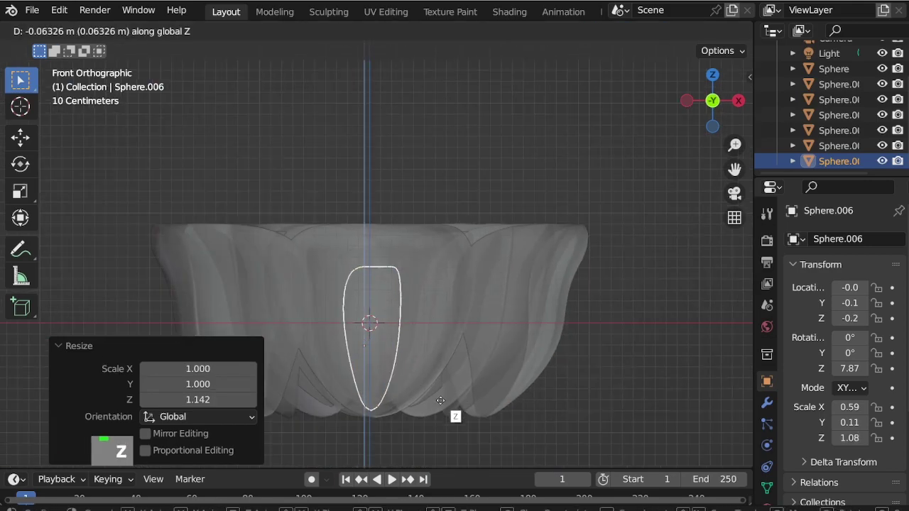
pyautogui.click(436, 406)
# Step: In Edit Mode, scale the whole petal mesh uniformly to about 0.92 and flatten it to 0.811 along Y
pyautogui.hotkey('ctrl', 'Tab')
pyautogui.moveTo(418, 284); pyautogui.dragTo(399, 326, button='middle')
pyautogui.scroll(-2, 398, 327)
pyautogui.hotkey('alt', 'z')
pyautogui.scroll(6, 389, 208)
pyautogui.press('a')
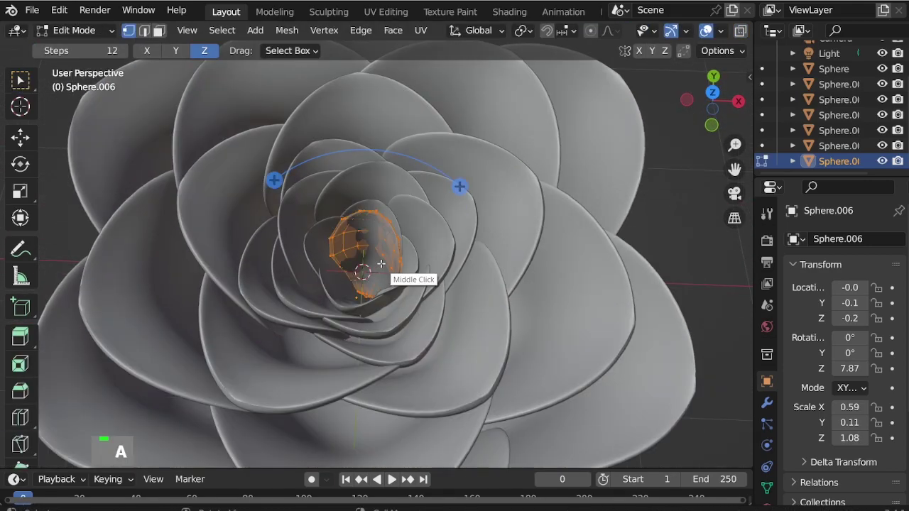
pyautogui.press('KP_7')
pyautogui.scroll(2, 393, 234)
pyautogui.press('s')
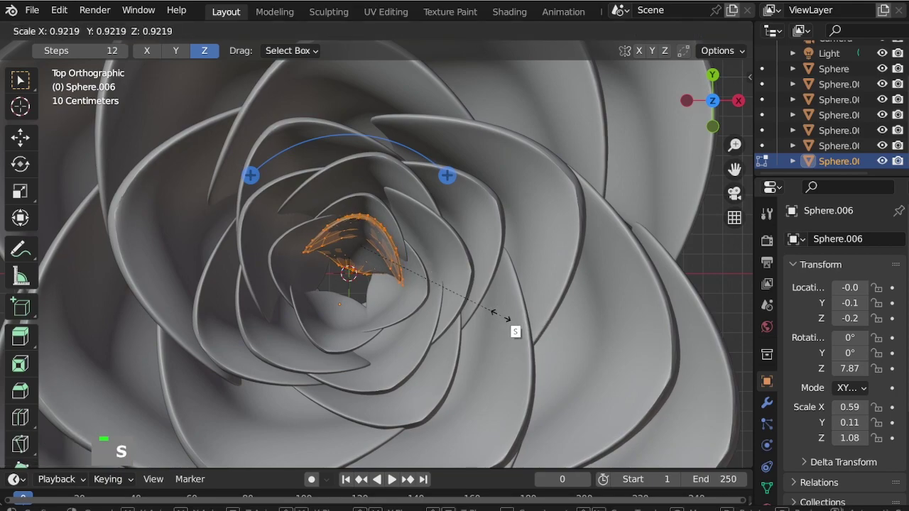
pyautogui.click(501, 316)
pyautogui.press('s')
pyautogui.press('x')
pyautogui.press('y')
pyautogui.click(503, 282)
pyautogui.scroll(-1, 461, 263)
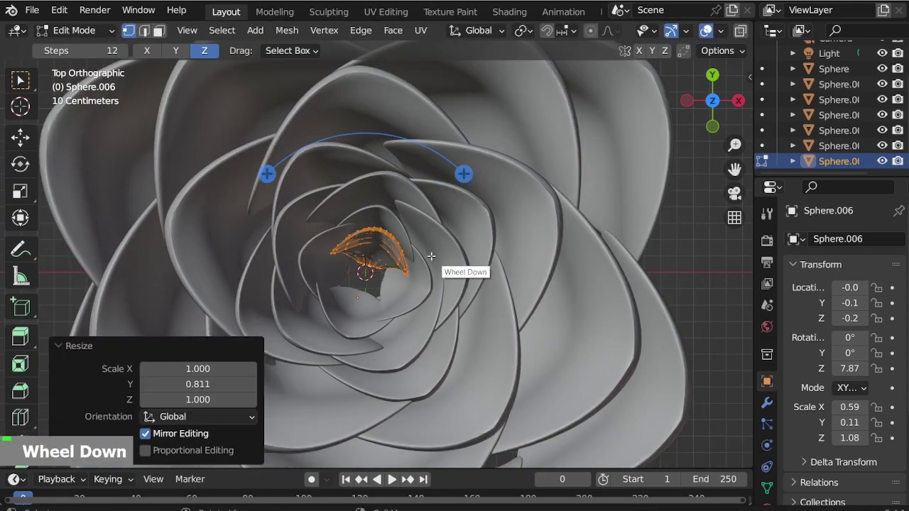
# Step: Spin the Sphere.006 petal around the flower's centre through 360° with 5 steps, leaving duplicates disabled
pyautogui.moveTo(461, 174); pyautogui.dragTo(315, 221)
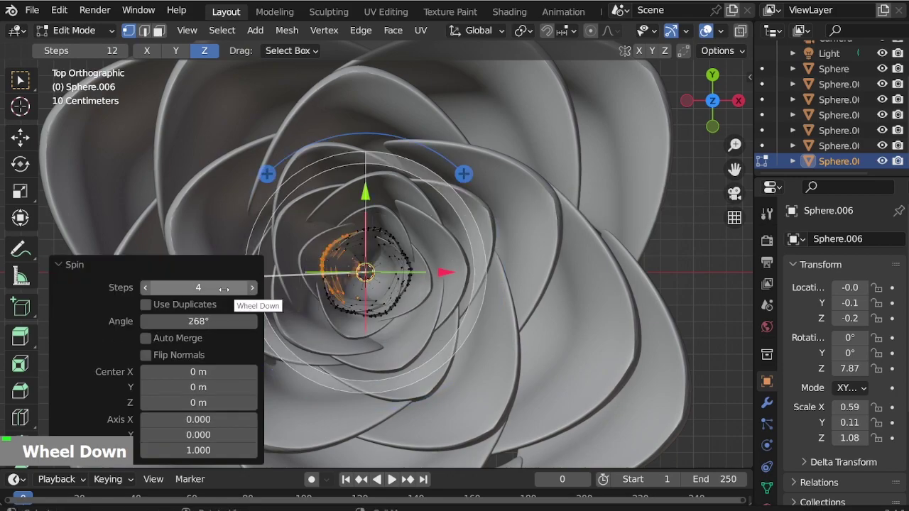
pyautogui.click(220, 306)
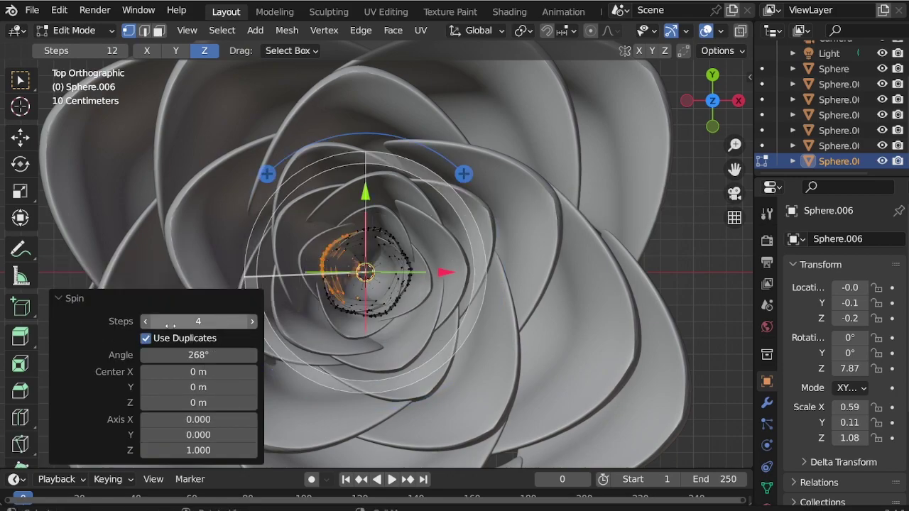
pyautogui.click(166, 340)
pyautogui.write('360')
pyautogui.press('Return')
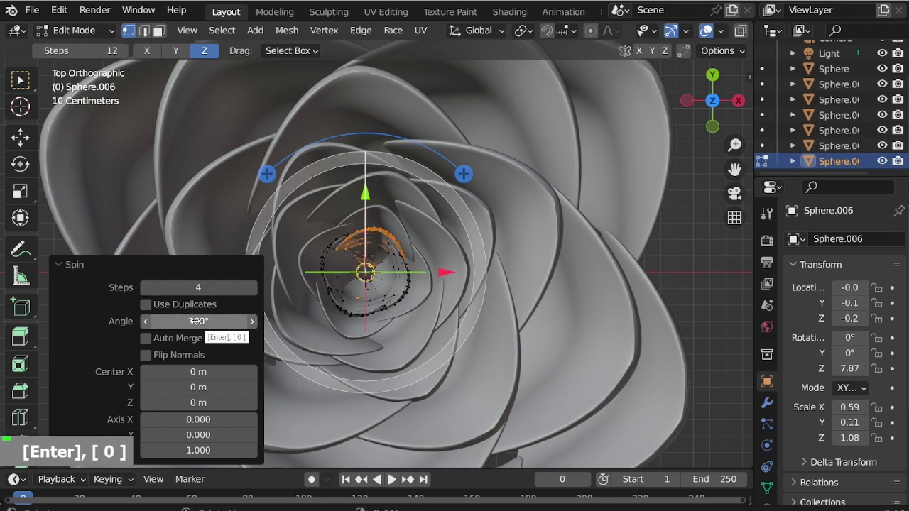
pyautogui.click(201, 284)
pyautogui.write('5')
pyautogui.press('Return')
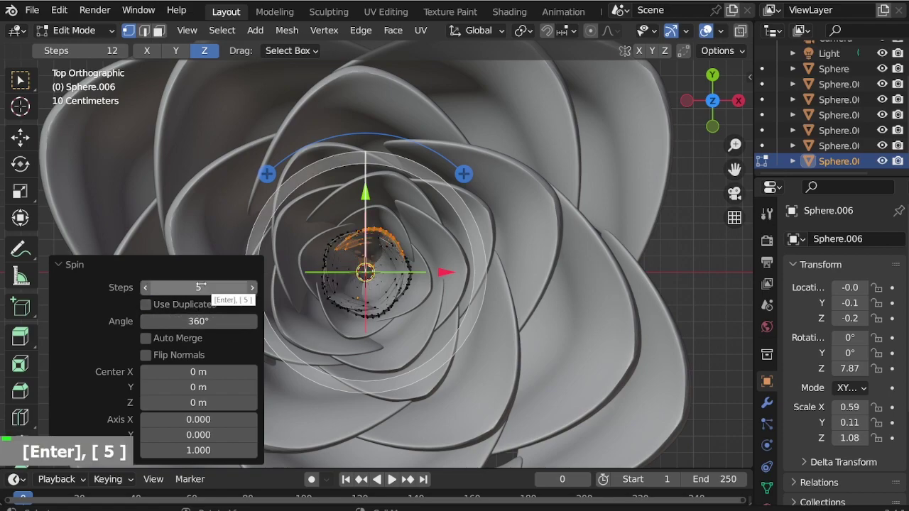
# Step: Undo the 5-step spin of the Sphere.006 petal
pyautogui.press('Return')
pyautogui.moveTo(515, 316); pyautogui.dragTo(511, 248, button='middle')
pyautogui.hotkey('ctrl', 'z')
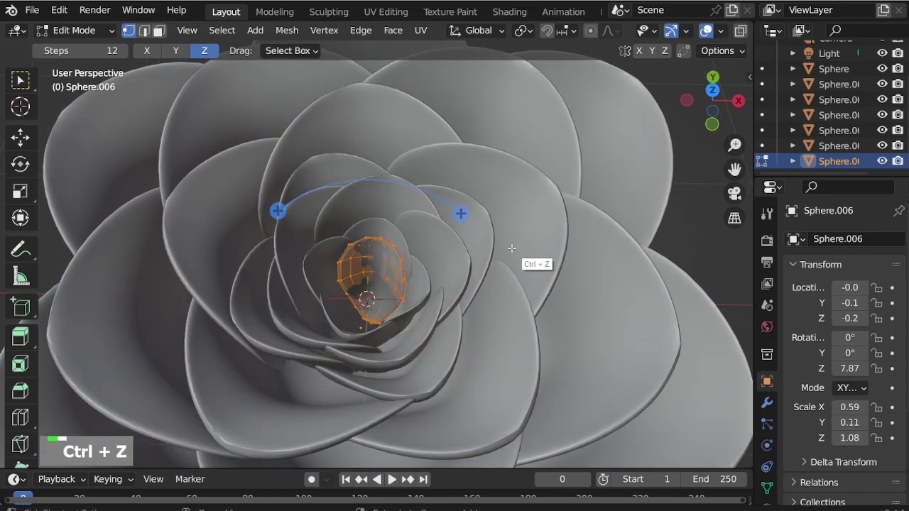
# Step: In top view, adjust the single Sphere.006 petal with small moves and rotations, including a -4.13° turn, so it faces the flower's centre
pyautogui.press('KP_7')
pyautogui.press('r')
pyautogui.click(526, 245)
pyautogui.press('g')
pyautogui.click(522, 245)
pyautogui.press('r')
pyautogui.click(532, 250)
pyautogui.press('g')
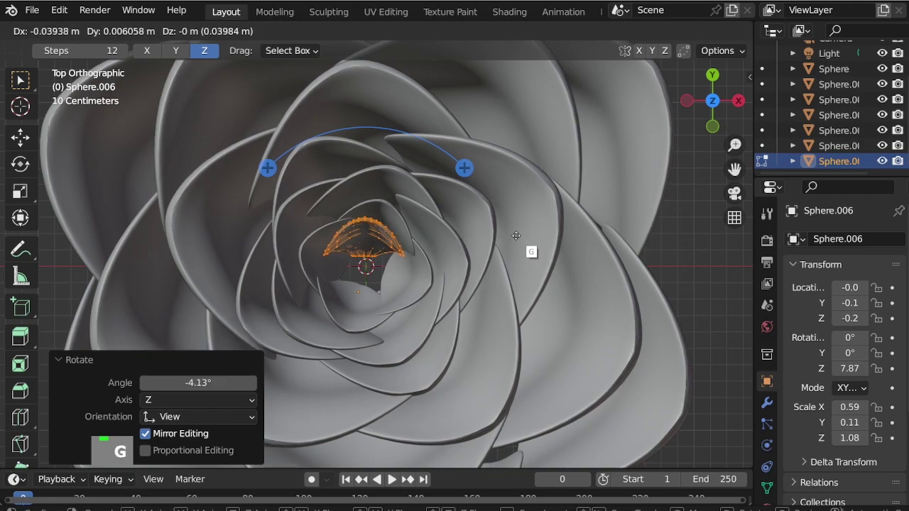
pyautogui.click(528, 249)
# Step: Spin the adjusted Sphere.006 petal around the flower's centre through 360° with 4 steps
pyautogui.moveTo(467, 171); pyautogui.dragTo(239, 314)
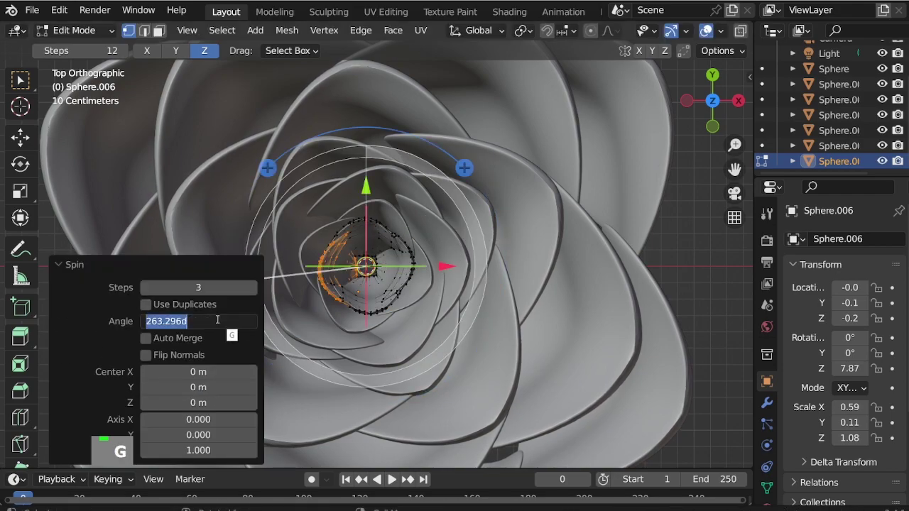
pyautogui.write('360')
pyautogui.press('Return')
pyautogui.click(204, 288)
pyautogui.write('4')
pyautogui.press('Return')
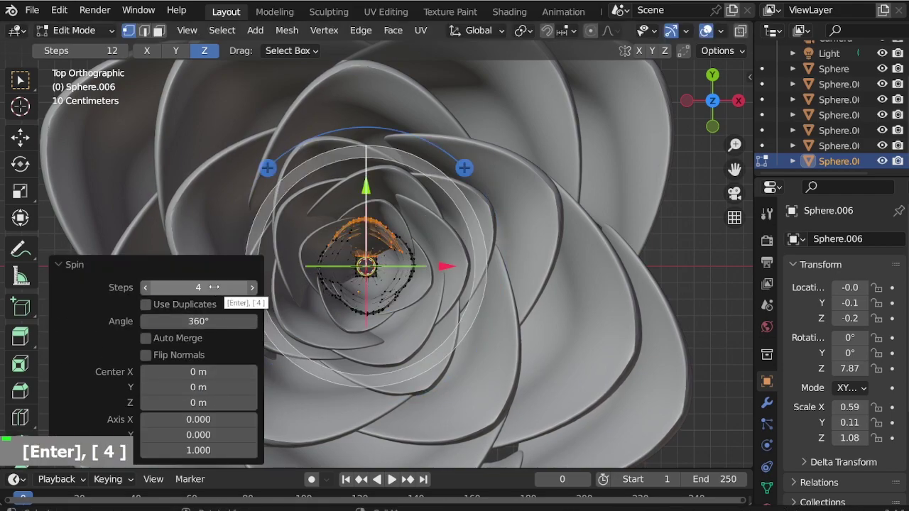
# Step: Delete the vertices of the still-selected overlapping petal copy in Sphere.006 and return to Object Mode
pyautogui.hotkey('ctrl', 'Tab')
pyautogui.hotkey('ctrl', 'Tab')
pyautogui.press('Escape')
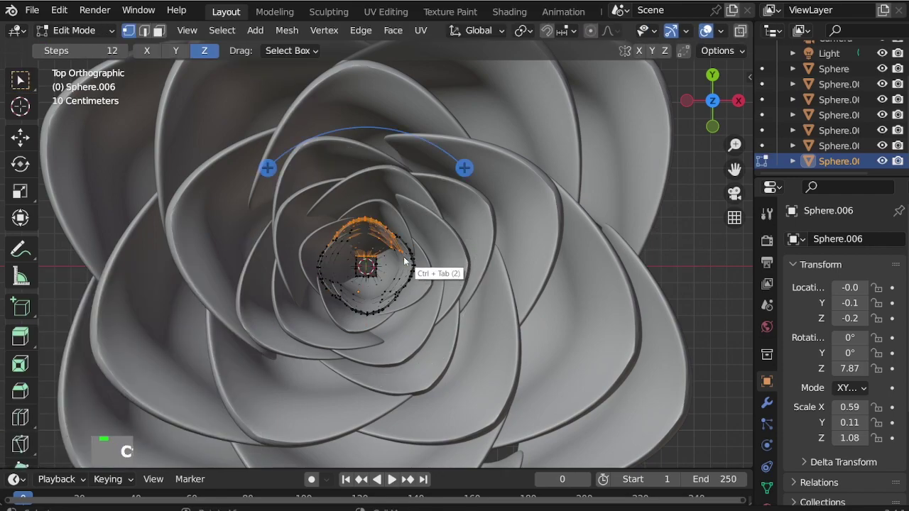
pyautogui.press('Delete')
pyautogui.click(410, 208)
pyautogui.hotkey('ctrl', 'Tab')
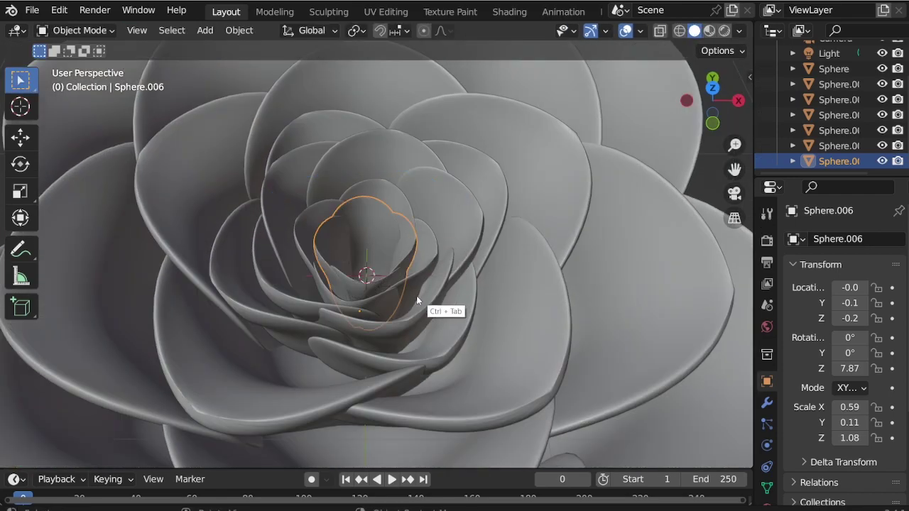
# Step: In the petal ring Sphere.001, select one connected petal and delete its vertices, returning to Object Mode
pyautogui.scroll(-3, 311, 194)
pyautogui.click(282, 177)
pyautogui.hotkey('ctrl', 'Tab')
pyautogui.press('l')
pyautogui.press('Delete')
pyautogui.click(282, 182)
pyautogui.hotkey('ctrl', 'Tab')
pyautogui.moveTo(461, 217); pyautogui.dragTo(523, 395, button='middle')
pyautogui.scroll(-5, 577, 344)
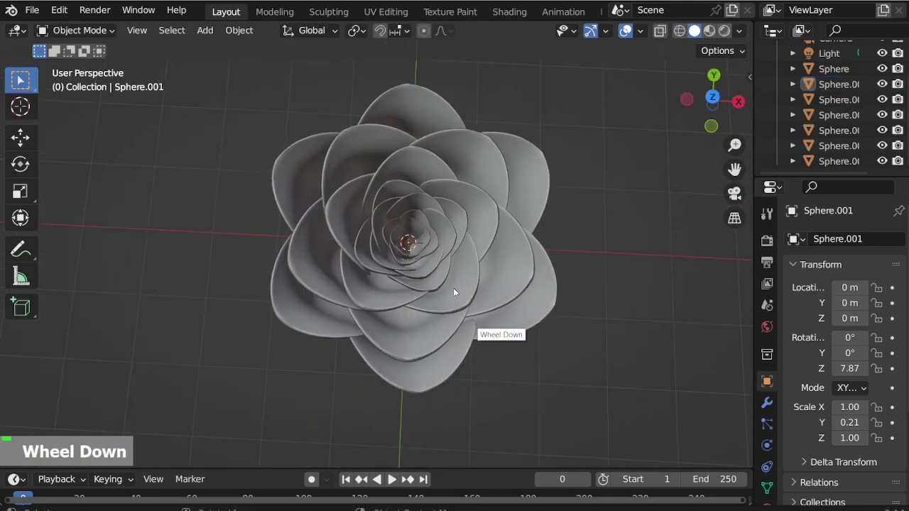
# Step: In top view, rotate the petal rings Sphere.003 to about 19.7° and Sphere.004 to about -5.5° in Z
pyautogui.press('KP_7')
pyautogui.click(455, 204)
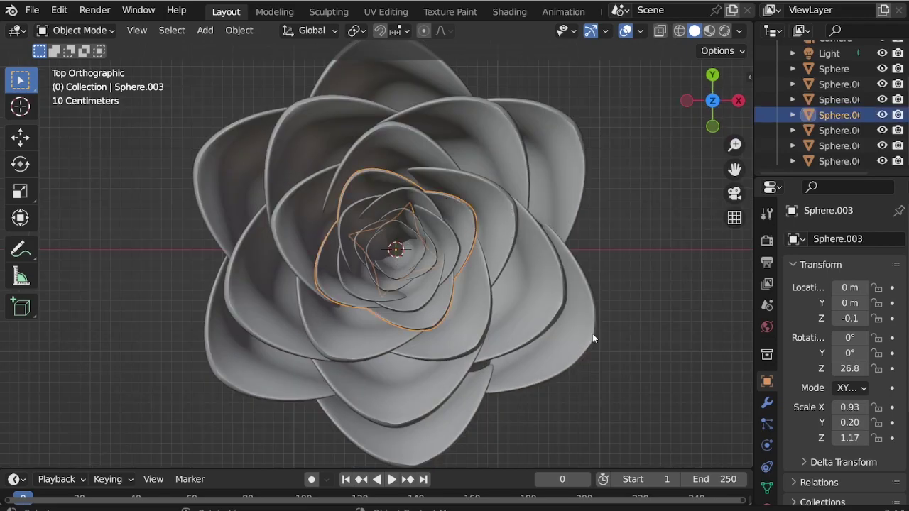
pyautogui.press('r')
pyautogui.click(650, 323)
pyautogui.click(473, 258)
pyautogui.press('r')
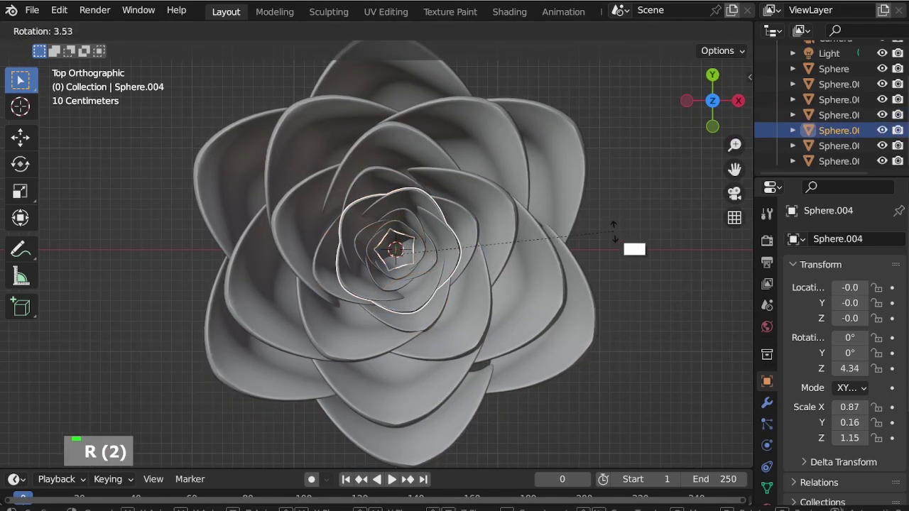
pyautogui.click(616, 270)
# Step: Rotate the petal ring Sphere.005 by -13.9° in top view
pyautogui.click(428, 225)
pyautogui.press('r')
pyautogui.click(630, 187)
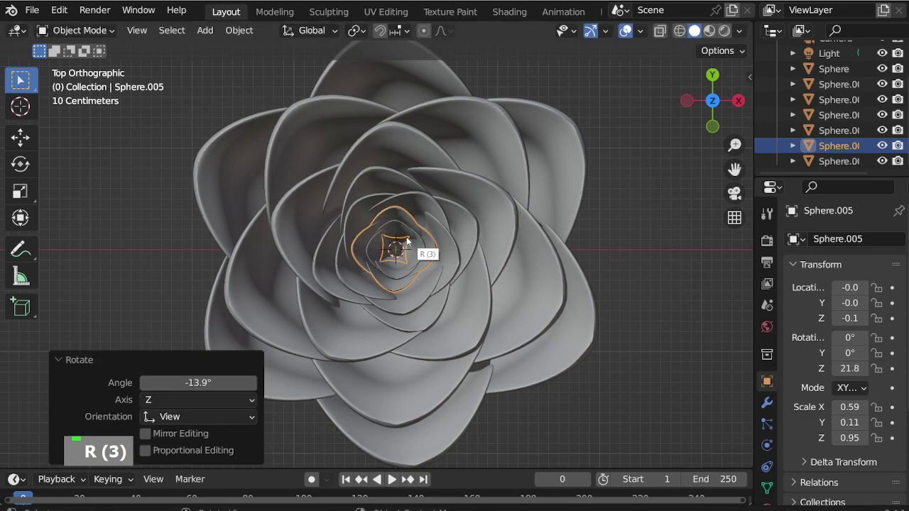
# Step: Set the origin of the innermost ring Sphere.006 to the 3D cursor and rotate the ring 61.8° in top view
pyautogui.click(416, 241)
pyautogui.press('r')
pyautogui.press('Escape')
pyautogui.click(239, 30)
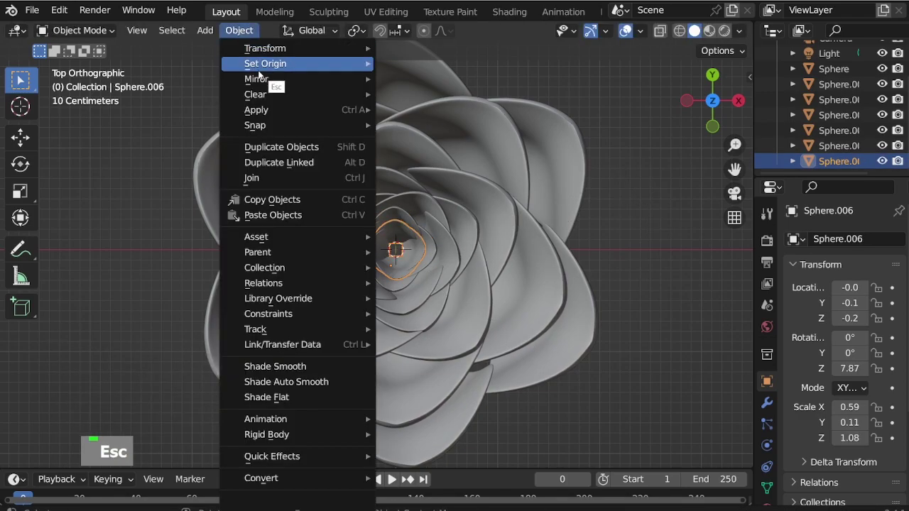
pyautogui.moveTo(288, 64)
pyautogui.click(464, 97)
pyautogui.press('r')
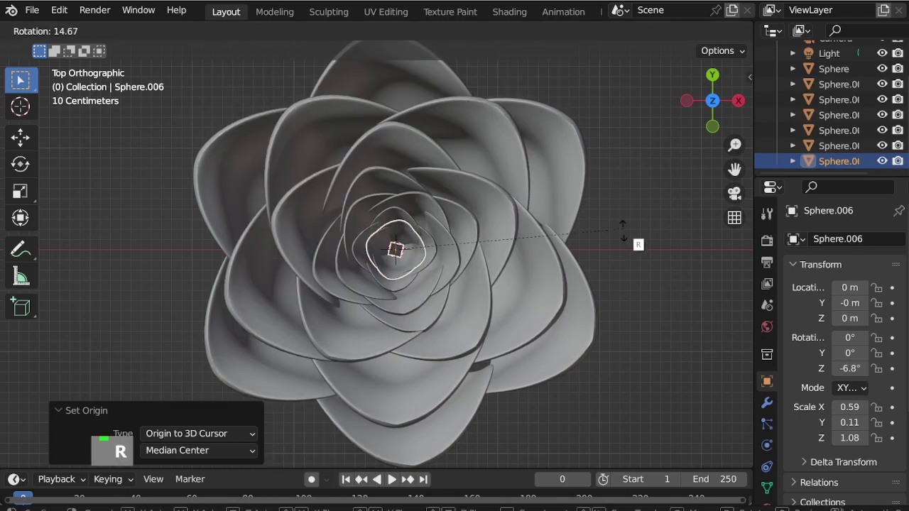
pyautogui.click(519, 361)
# Step: Join the three outer petal rings Sphere, Sphere.001 and Sphere.002 into one object
pyautogui.moveTo(574, 247); pyautogui.dragTo(567, 114, button='middle')
pyautogui.scroll(-3, 566, 114)
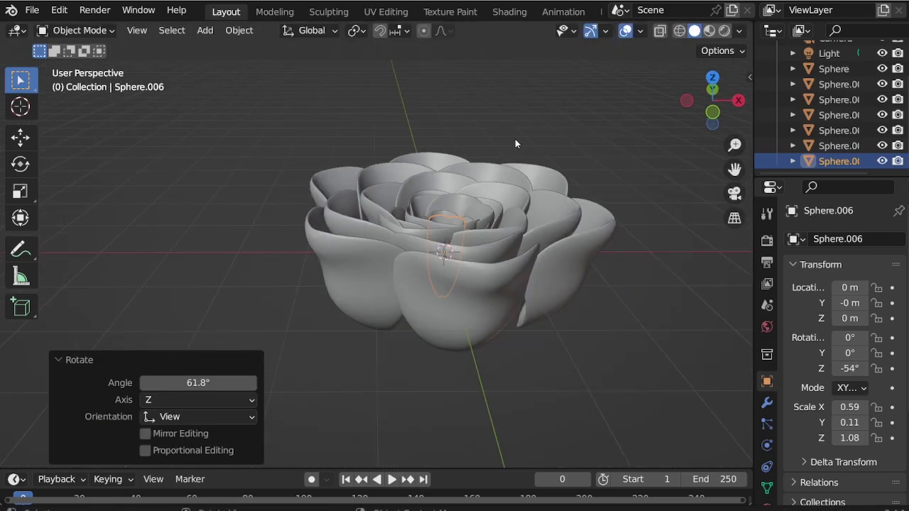
pyautogui.press('KP_7')
pyautogui.moveTo(497, 260); pyautogui.dragTo(506, 209, button='middle')
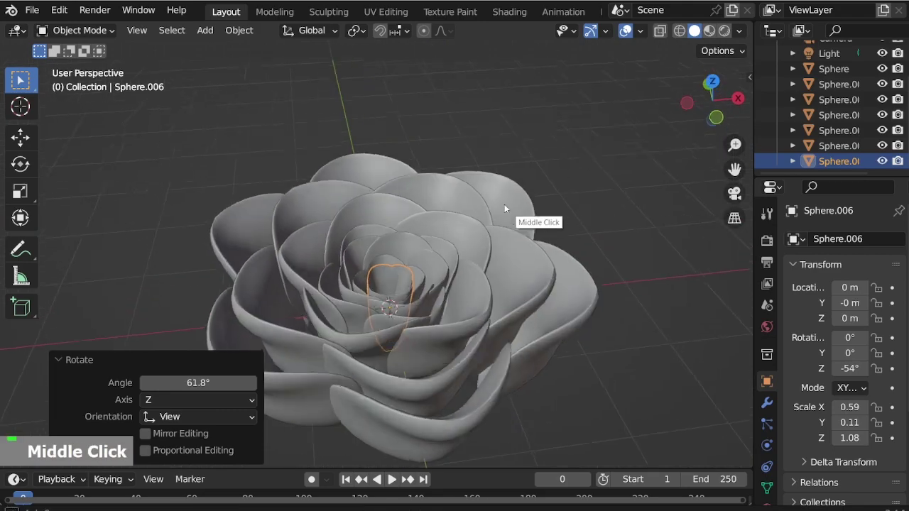
pyautogui.scroll(-2, 507, 225)
pyautogui.scroll(3, 421, 335)
pyautogui.click(421, 335)
pyautogui.keyDown('shift'); pyautogui.click(419, 329); pyautogui.keyUp('shift')
pyautogui.hotkey('ctrl', 'j')
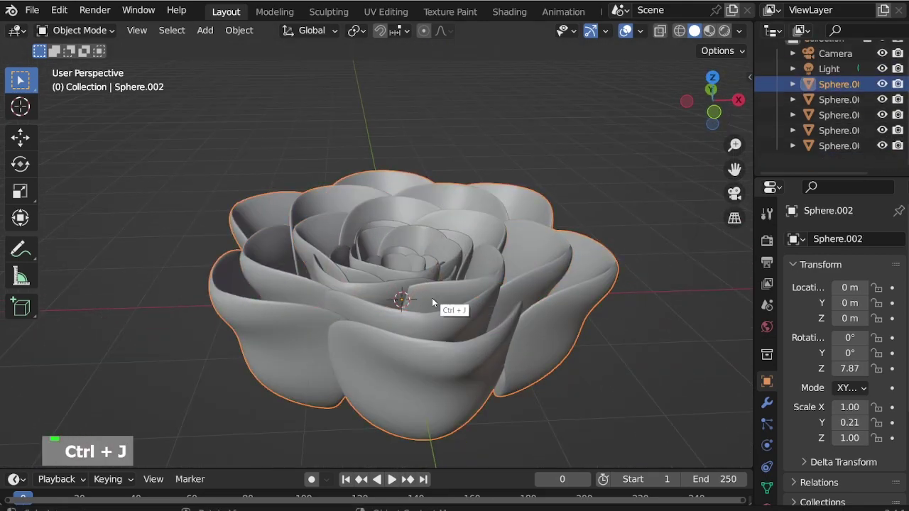
# Step: Join the merged outer petals with the ring Sphere.003, and join the result into Sphere.004
pyautogui.keyDown('shift'); pyautogui.click(412, 277); pyautogui.keyUp('shift')
pyautogui.scroll(3, 463, 262)
pyautogui.doubleClick(470, 255)
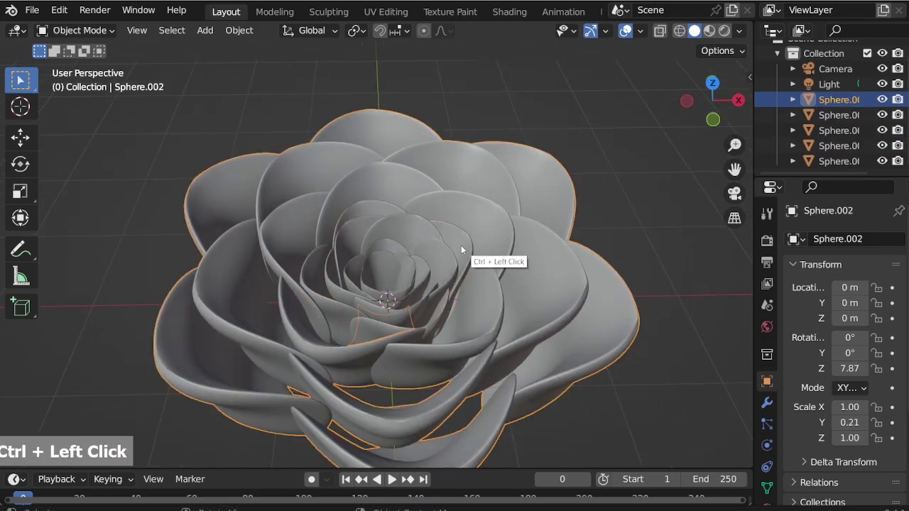
pyautogui.keyDown('shift'); pyautogui.click(461, 249); pyautogui.keyUp('shift')
pyautogui.hotkey('ctrl', 'j')
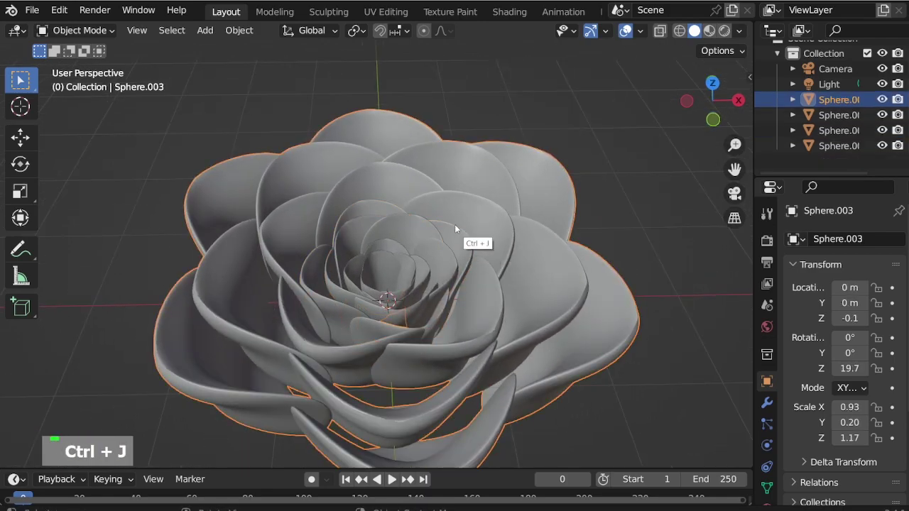
pyautogui.keyDown('shift'); pyautogui.click(418, 228); pyautogui.keyUp('shift')
pyautogui.hotkey('ctrl', 'j')
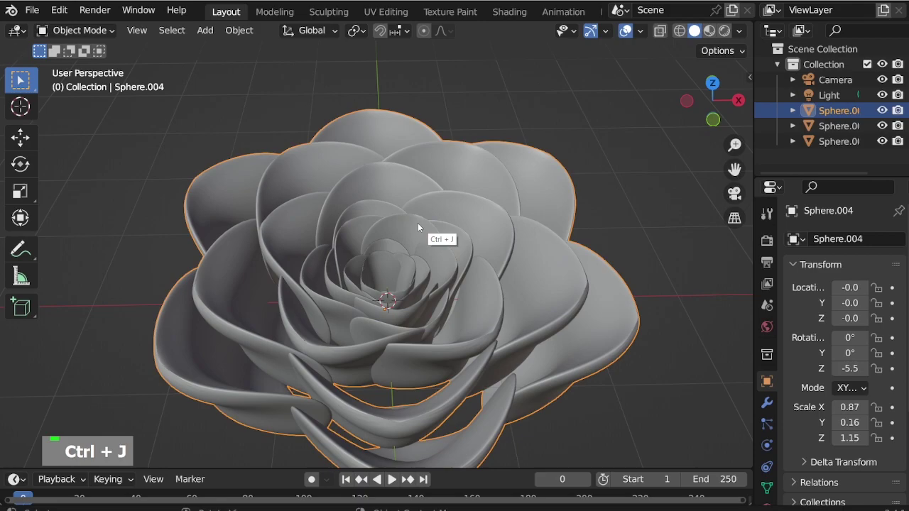
# Step: Join the two remaining inner petal rings, Sphere.005 and Sphere.006, into Sphere.004
pyautogui.keyDown('shift'); pyautogui.click(827, 128); pyautogui.keyUp('shift')
pyautogui.hotkey('ctrl', 'j')
pyautogui.keyDown('shift'); pyautogui.click(838, 126); pyautogui.keyUp('shift')
pyautogui.hotkey('ctrl', 'j')
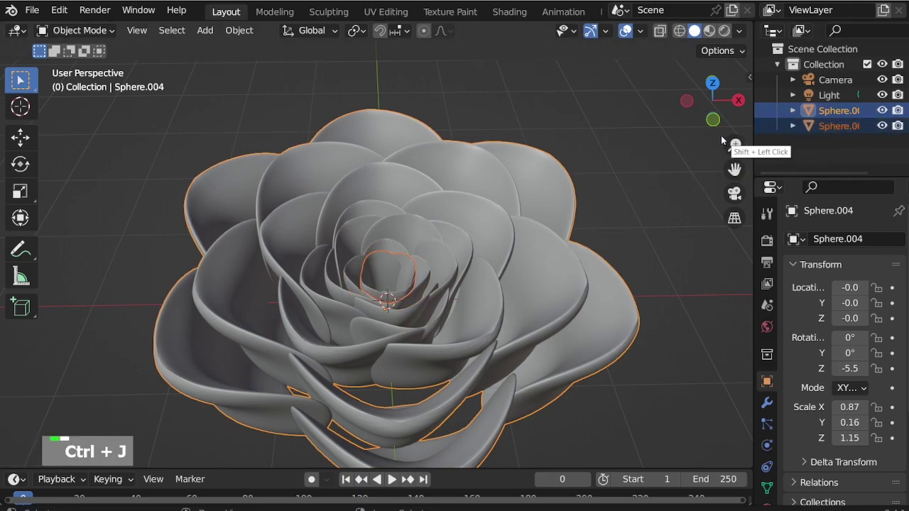
pyautogui.scroll(-2, 355, 250)
pyautogui.scroll(3, 391, 289)
# Step: In Edit Mode, select the flower's bottom vertices in front view and scale them to 0.536 with smooth proportional editing of size 2.594
pyautogui.press('KP_1')
pyautogui.scroll(-4, 415, 155)
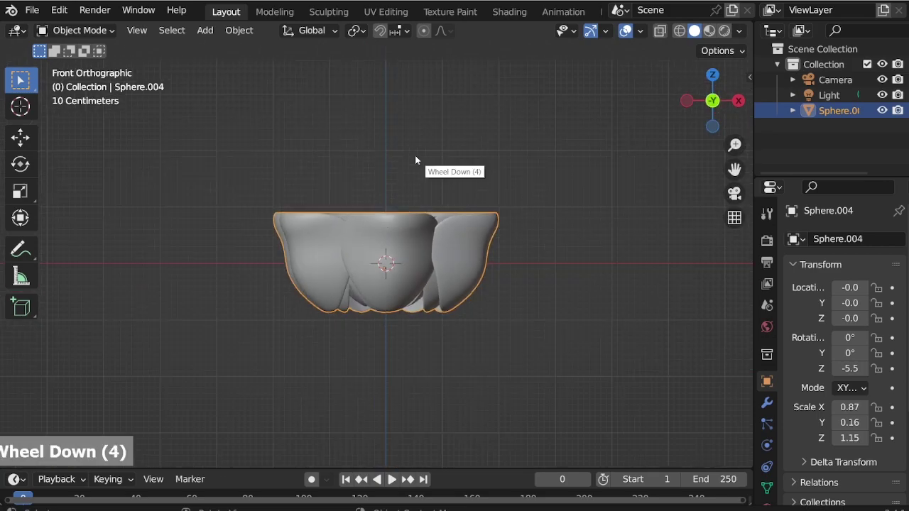
pyautogui.scroll(2, 390, 244)
pyautogui.hotkey('ctrl', 'Tab')
pyautogui.scroll(2, 376, 314)
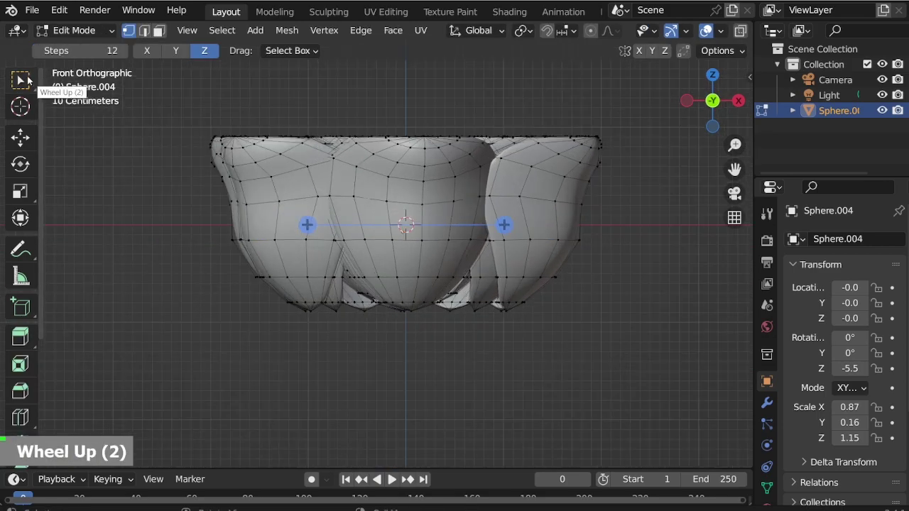
pyautogui.click(29, 81)
pyautogui.moveTo(294, 309); pyautogui.dragTo(544, 355)
pyautogui.hotkey('alt', 'z')
pyautogui.hotkey('alt', 'z')
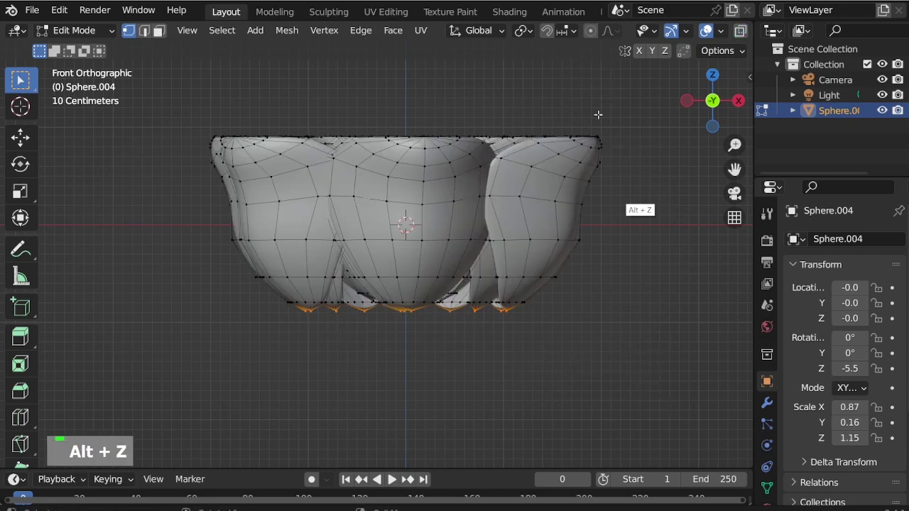
pyautogui.press('s')
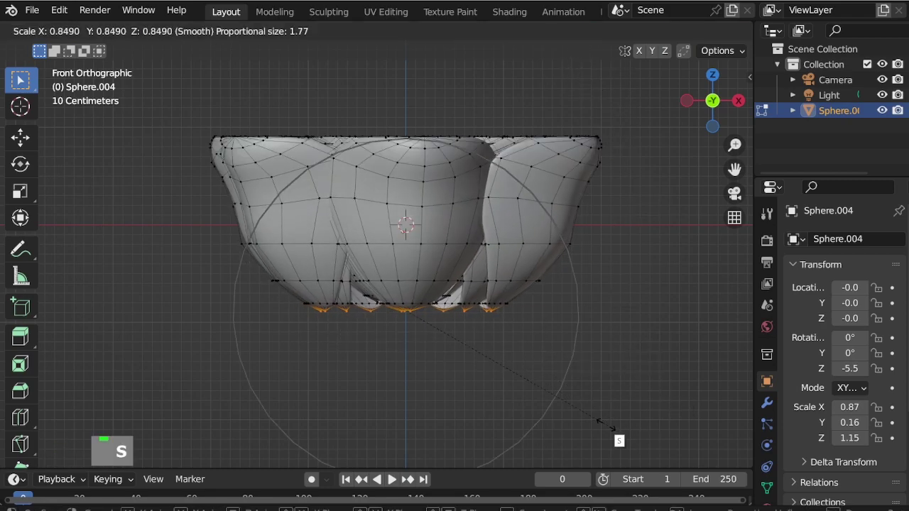
pyautogui.scroll(3, 575, 412)
pyautogui.scroll(-7, 568, 413)
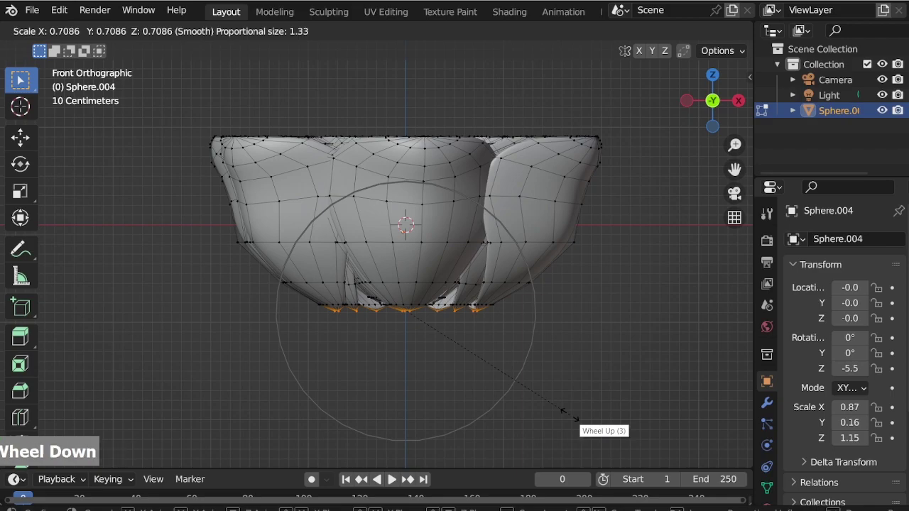
pyautogui.click(515, 401)
pyautogui.moveTo(516, 349); pyautogui.dragTo(434, 283, button='middle')
pyautogui.hotkey('alt', 'z')
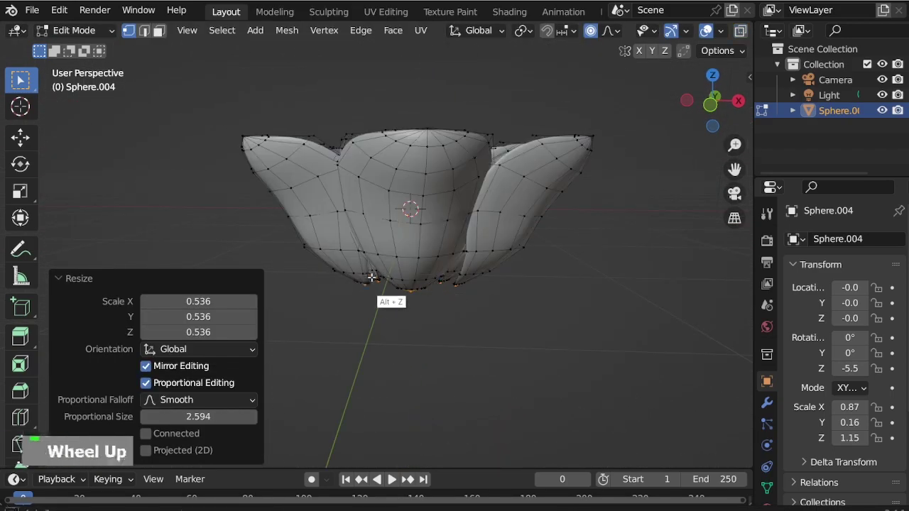
# Step: Scale the flower's base again to about 0.91 with a proportional size of about 4.18, and return to Object Mode
pyautogui.scroll(1, 544, 320)
pyautogui.press('s')
pyautogui.press('Escape')
pyautogui.press('KP_1')
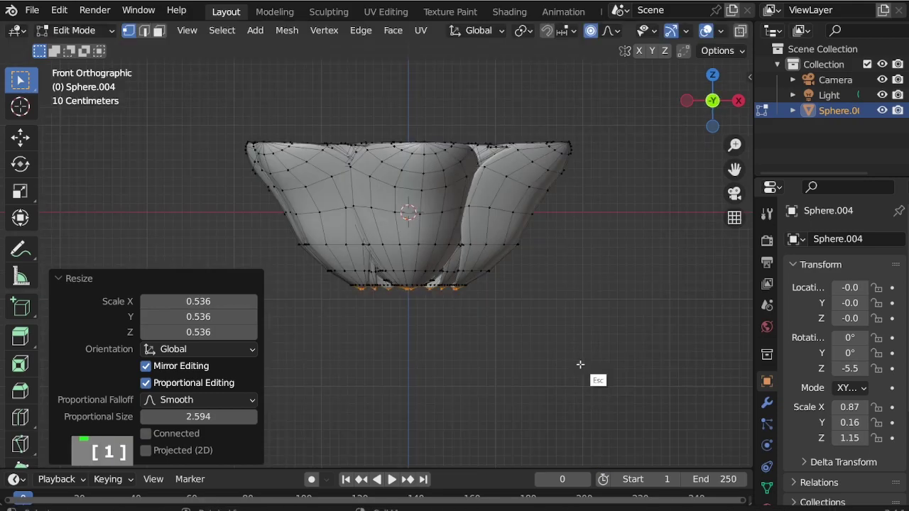
pyautogui.press('s')
pyautogui.scroll(-5, 605, 374)
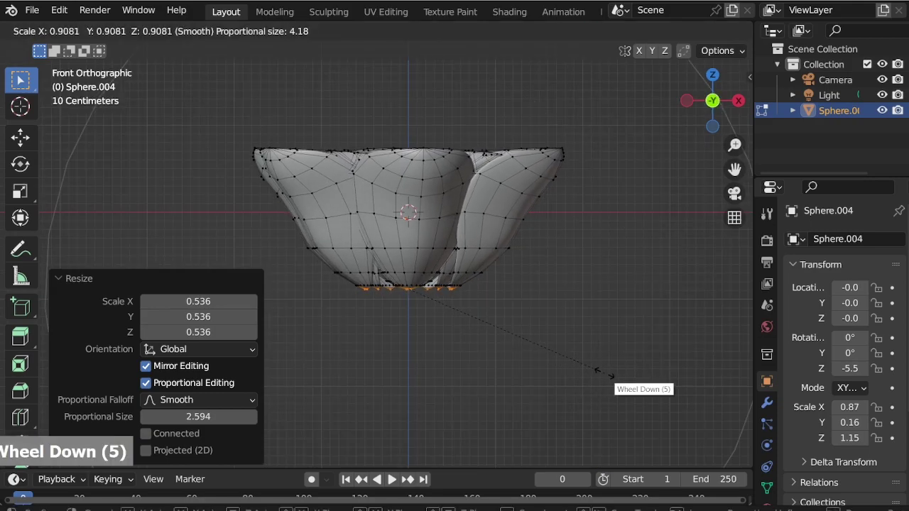
pyautogui.click(599, 370)
pyautogui.scroll(2, 476, 226)
pyautogui.press('Tab')
# Step: Duplicate one connected outer petal in place, separate the copy into its own object, and select it in Object Mode
pyautogui.moveTo(454, 186); pyautogui.dragTo(462, 233, button='middle')
pyautogui.scroll(2, 503, 142)
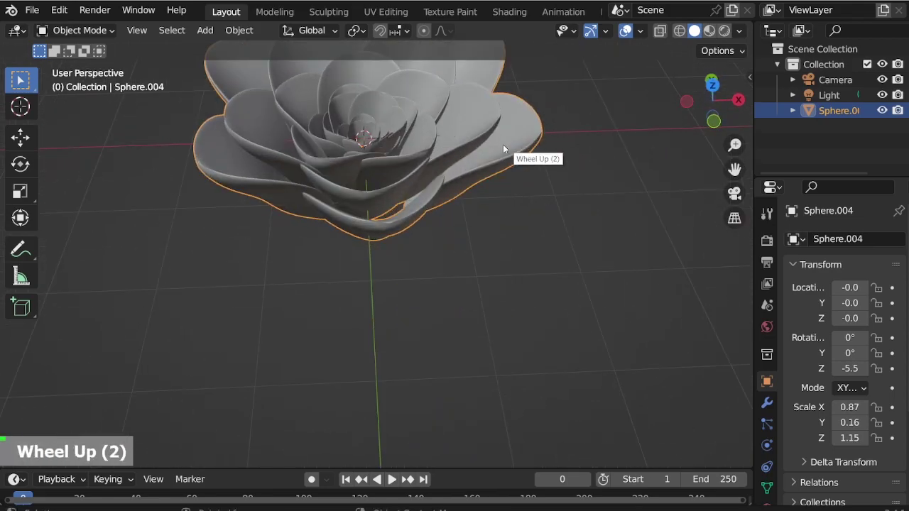
pyautogui.hotkey('ctrl', 'Tab')
pyautogui.press('l')
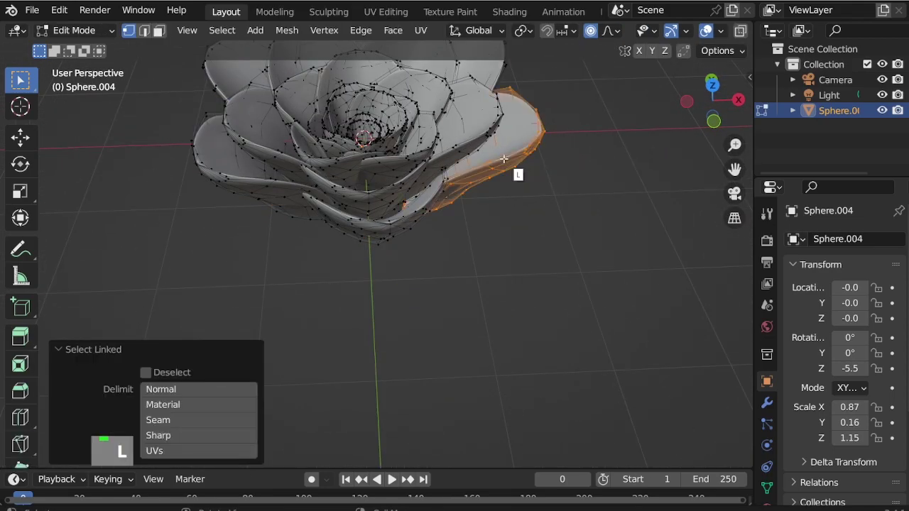
pyautogui.rightClick(616, 145)
pyautogui.press('p')
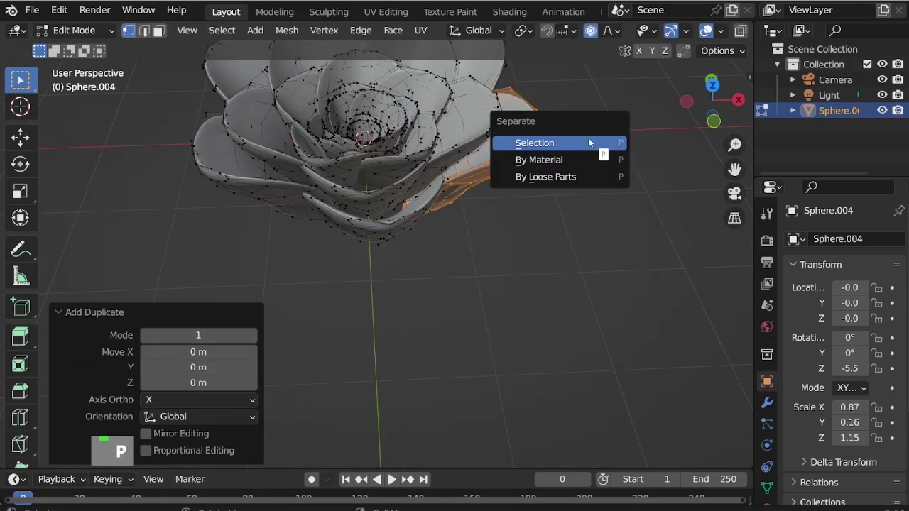
pyautogui.click(603, 142)
pyautogui.hotkey('ctrl', 'Tab')
pyautogui.click(483, 177)
# Step: Scale the separated petal Sphere.001 to about 1.26 in top view and rotate it to point outward along X
pyautogui.press('KP_1')
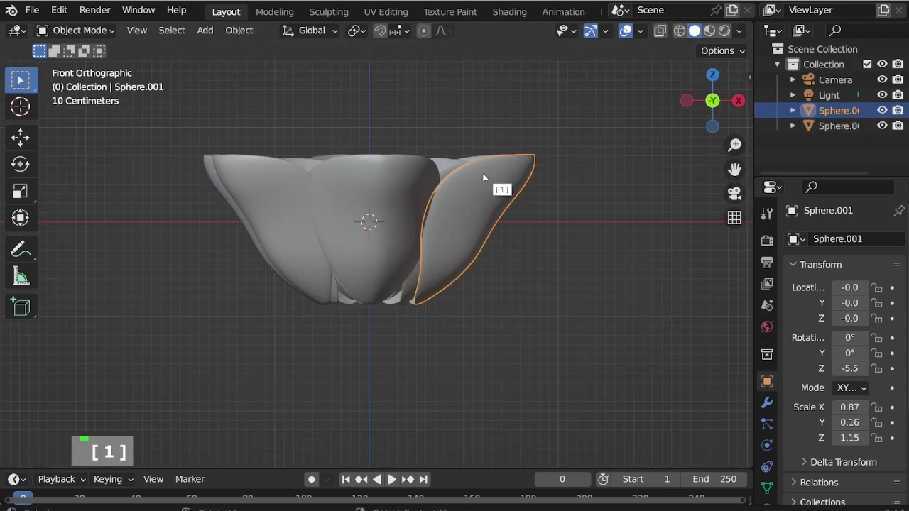
pyautogui.press('KP_7')
pyautogui.press('s')
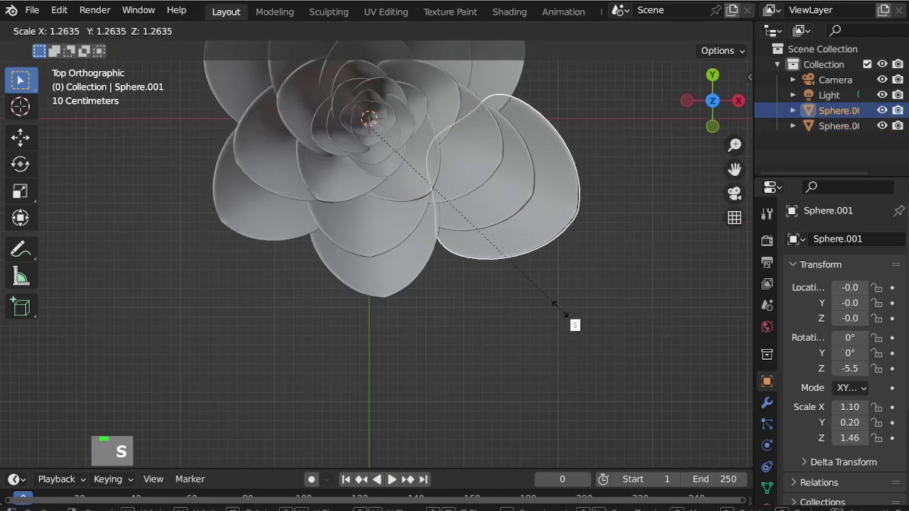
pyautogui.click(555, 304)
pyautogui.scroll(-4, 566, 317)
pyautogui.press('r')
pyautogui.click(664, 275)
# Step: In front view, tilt the petal Sphere.001 outward by 18.9° and move it 0.0315 m in X and 0.315 m in Z
pyautogui.moveTo(664, 276); pyautogui.dragTo(527, 163, button='middle')
pyautogui.press('KP_1')
pyautogui.press('r')
pyautogui.click(582, 253)
pyautogui.press('g')
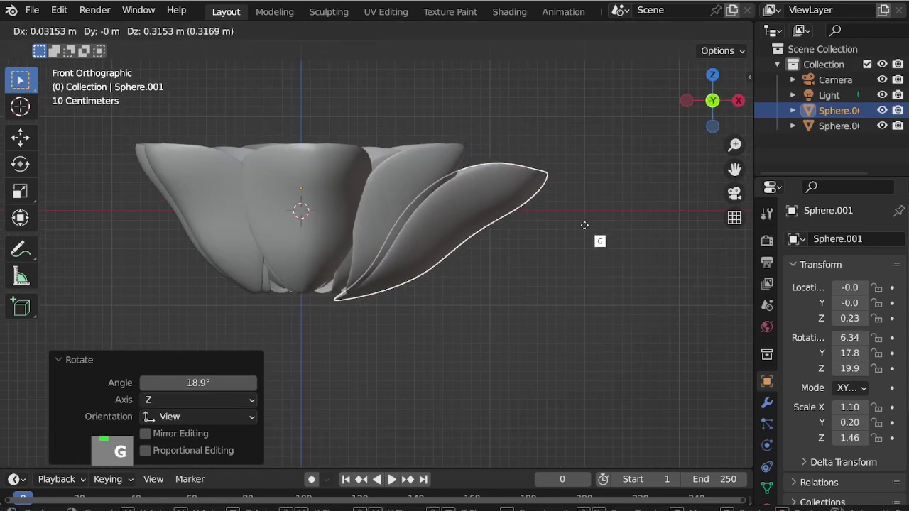
pyautogui.click(577, 225)
# Step: Rotate the petal Sphere.001 by -6.71° in top view and return to the front view
pyautogui.press('KP_7')
pyautogui.press('r')
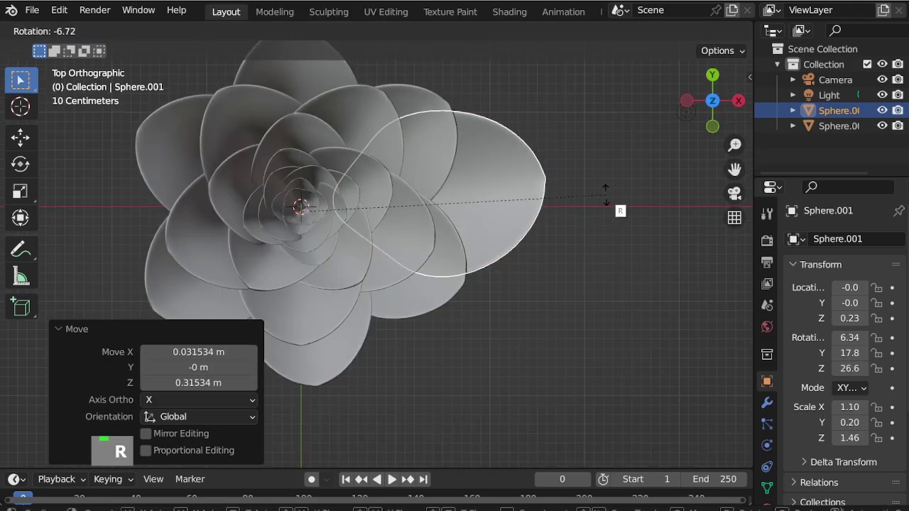
pyautogui.click(582, 202)
pyautogui.scroll(-3, 580, 205)
pyautogui.moveTo(580, 205); pyautogui.dragTo(471, 86, button='middle')
pyautogui.press('KP_1')
pyautogui.scroll(1, 576, 252)
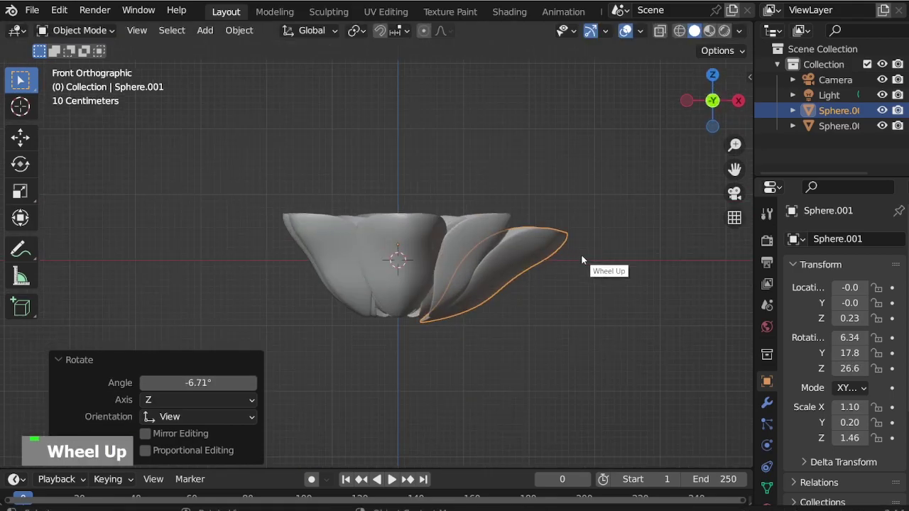
# Step: Move the petal Sphere.001 by -0.0757 m along X in front view
pyautogui.press('g')
pyautogui.press('x')
pyautogui.click(634, 286)
pyautogui.press('KP_3')
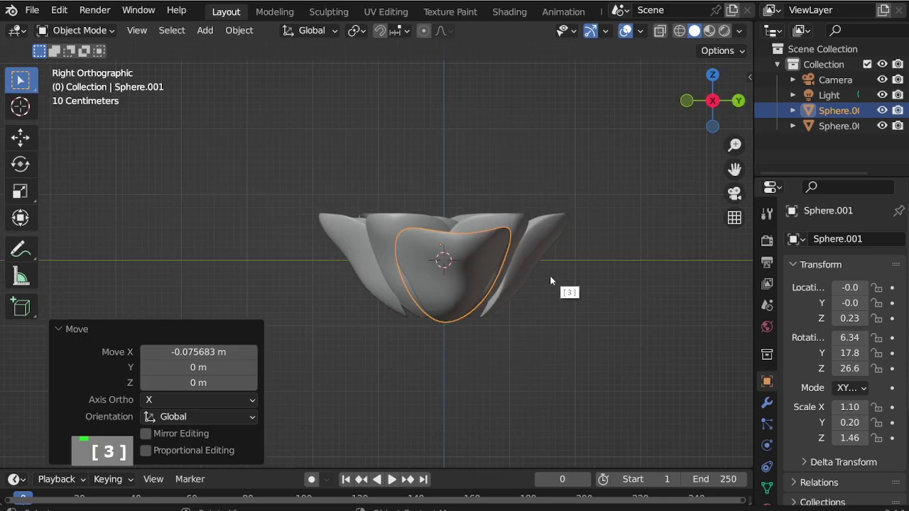
pyautogui.press('s')
pyautogui.press('y')
pyautogui.press('Escape')
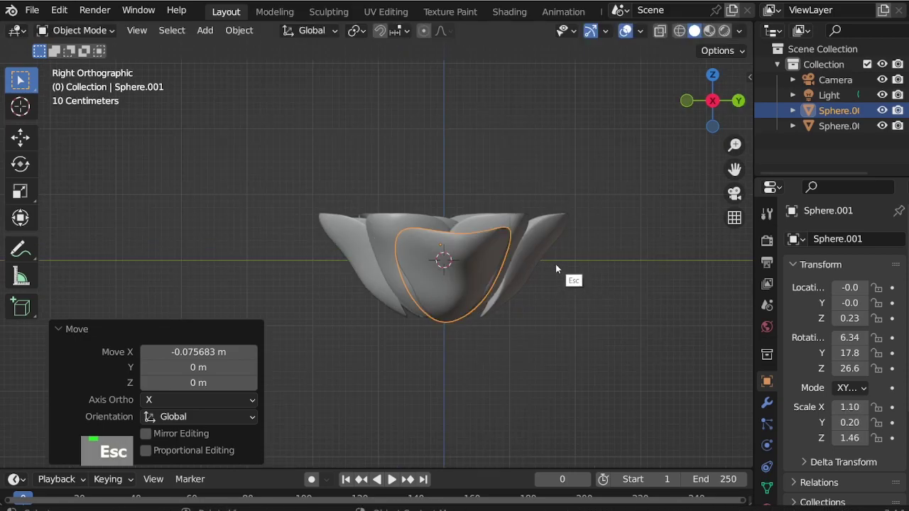
# Step: Rotate the petal Sphere.001 in top view and set its origin to the 3D cursor
pyautogui.press('KP_7')
pyautogui.press('r')
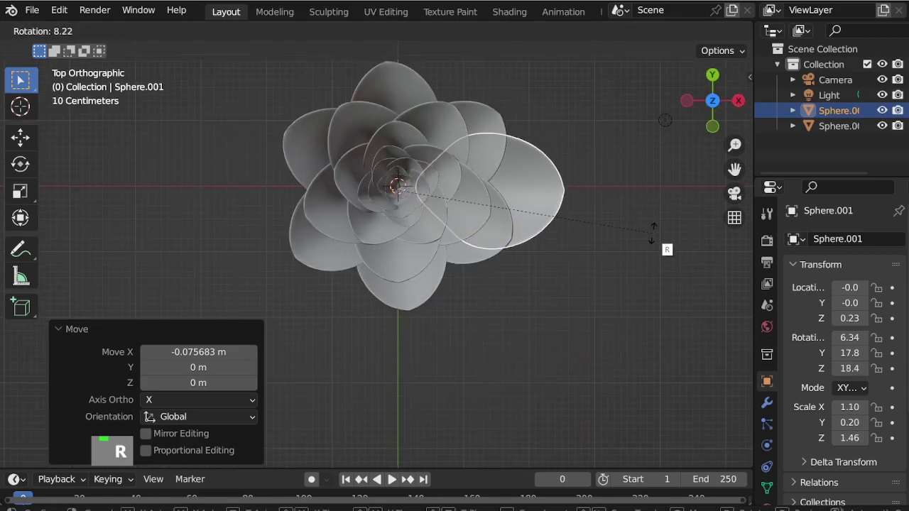
pyautogui.scroll(-1, 402, 284)
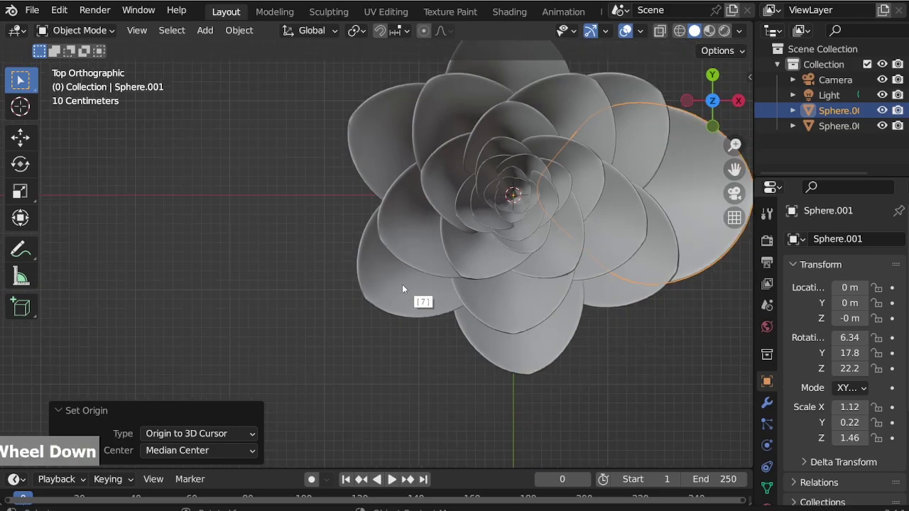
pyautogui.scroll(2, 558, 245)
pyautogui.scroll(-2, 602, 240)
# Step: Rotate the petal Sphere.001 by -0.471° in top view and check it from the front
pyautogui.press('r')
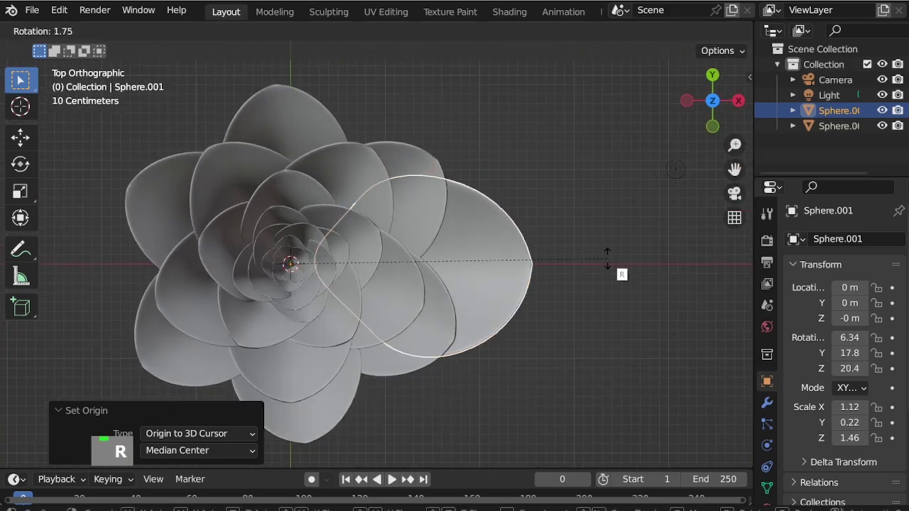
pyautogui.click(609, 243)
pyautogui.press('KP_1')
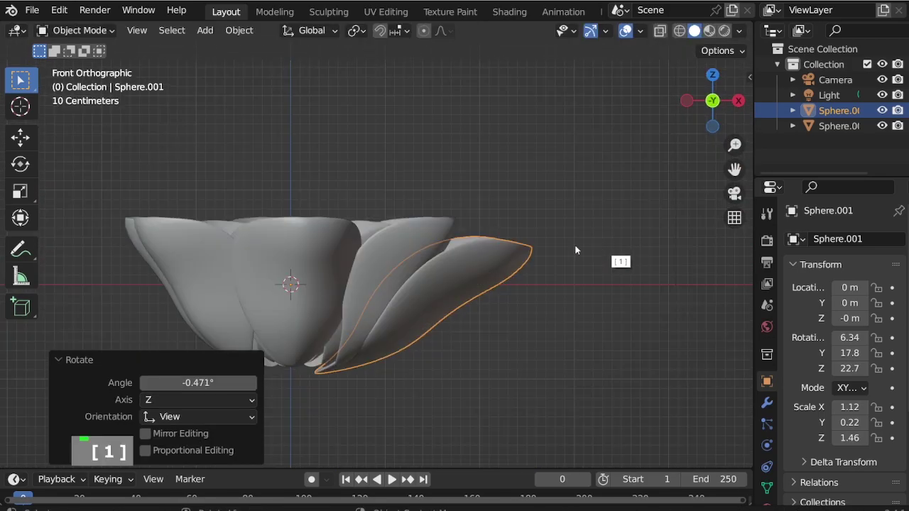
# Step: Select all of the petal Sphere.001's geometry in Edit Mode and spin it around the flower's centre in top view
pyautogui.press('KP_7')
pyautogui.hotkey('ctrl', 'Tab')
pyautogui.press('a')
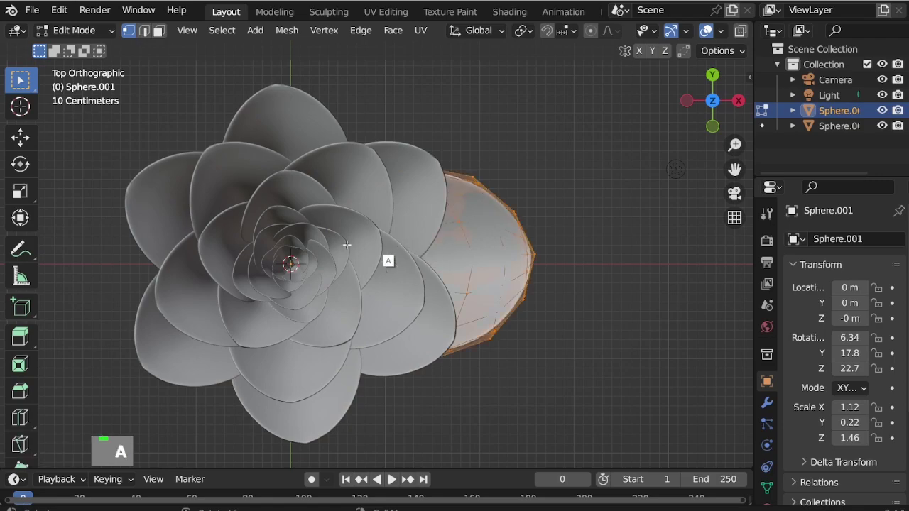
pyautogui.scroll(-4, 19, 365)
pyautogui.click(20, 418)
pyautogui.moveTo(385, 162); pyautogui.dragTo(306, 150)
# Step: Set the petal's spin angle to 360° and its steps to 6
pyautogui.click(203, 327)
pyautogui.write('3')
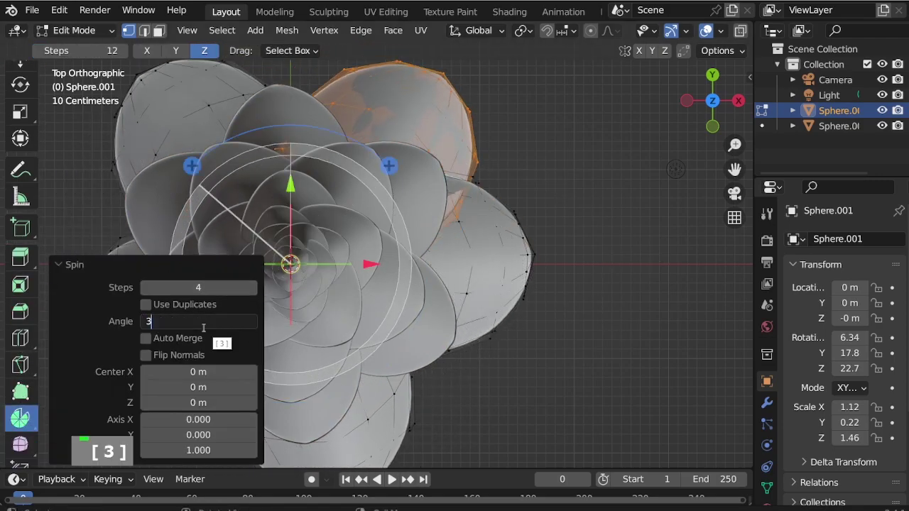
pyautogui.write('60')
pyautogui.press('Return')
pyautogui.write('6')
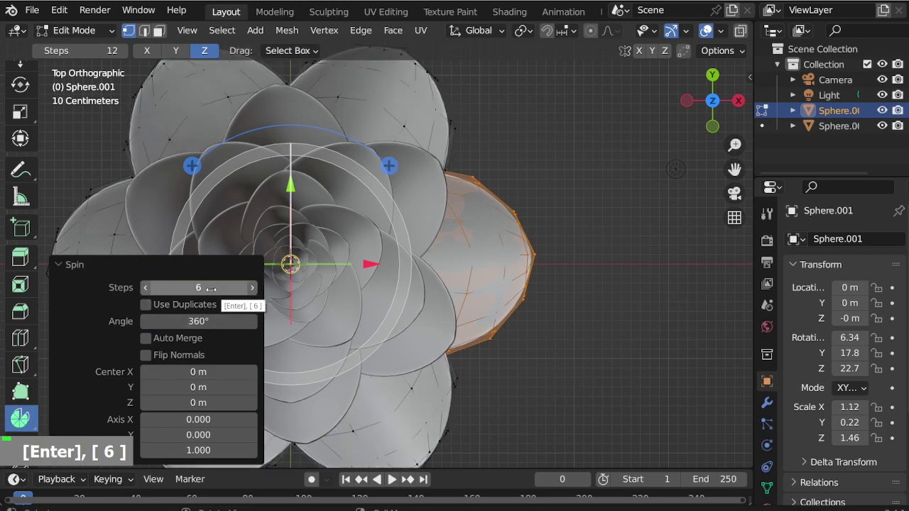
pyautogui.scroll(-2, 531, 154)
pyautogui.scroll(2, 364, 175)
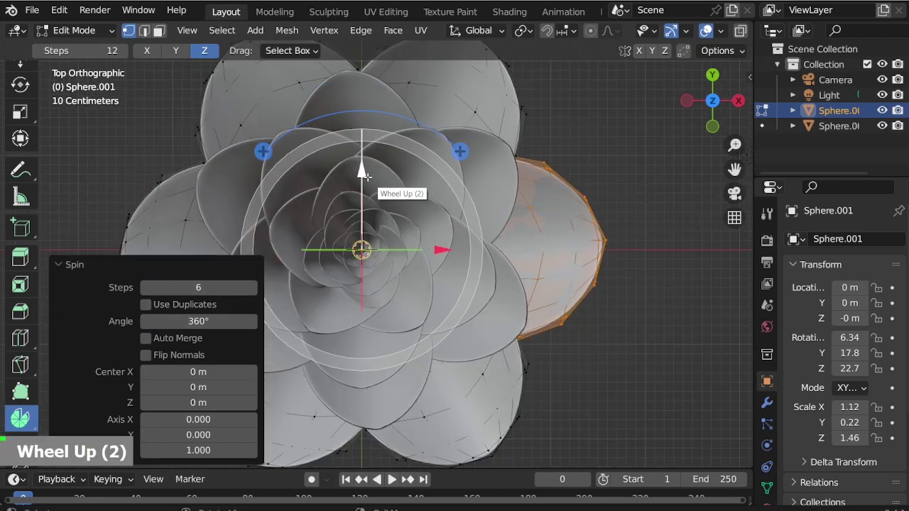
# Step: Separate the selected petal from the spun ring into its own object and select it in Object Mode
pyautogui.press('p')
pyautogui.click(560, 246)
pyautogui.hotkey('ctrl', 'Tab')
pyautogui.scroll(-2, 841, 130)
pyautogui.click(842, 127)
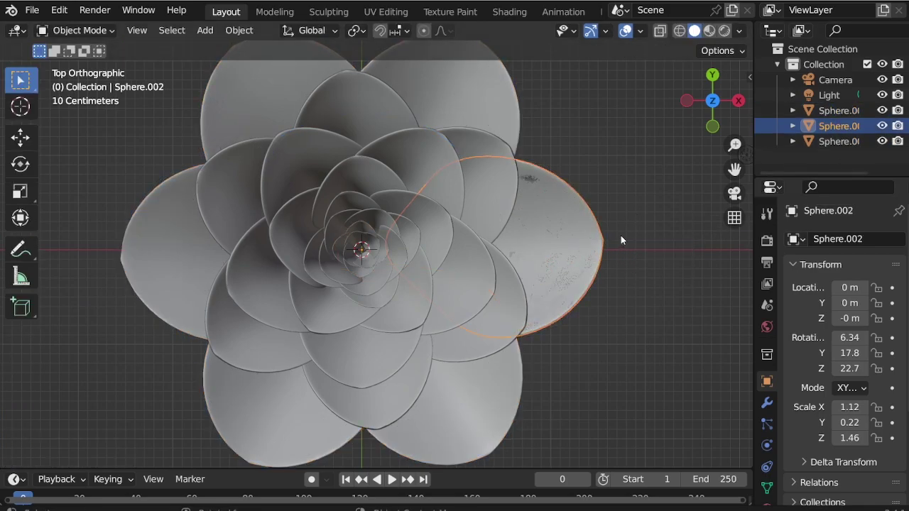
# Step: Scale the separated petal Sphere.002 to 0.898 in front view and rotate it by 33.1° in top view
pyautogui.press('s')
pyautogui.press('Escape')
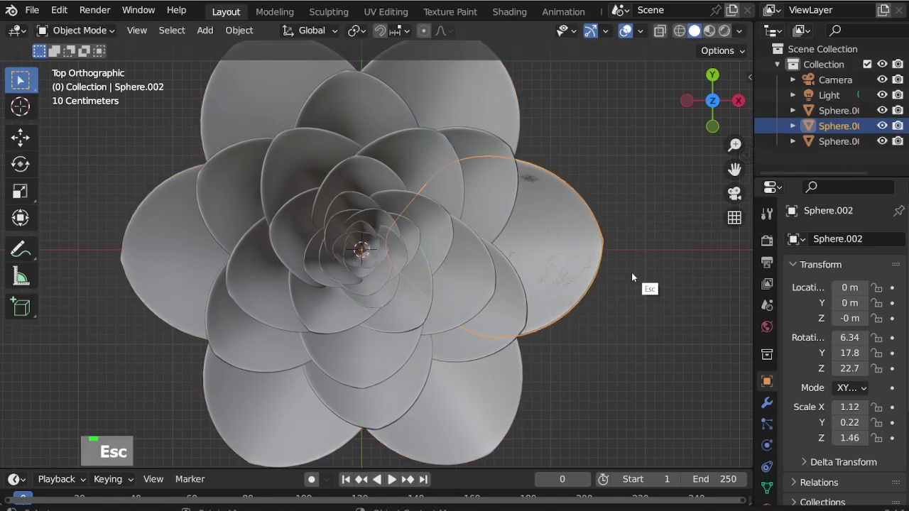
pyautogui.press('KP_1')
pyautogui.press('s')
pyautogui.click(618, 279)
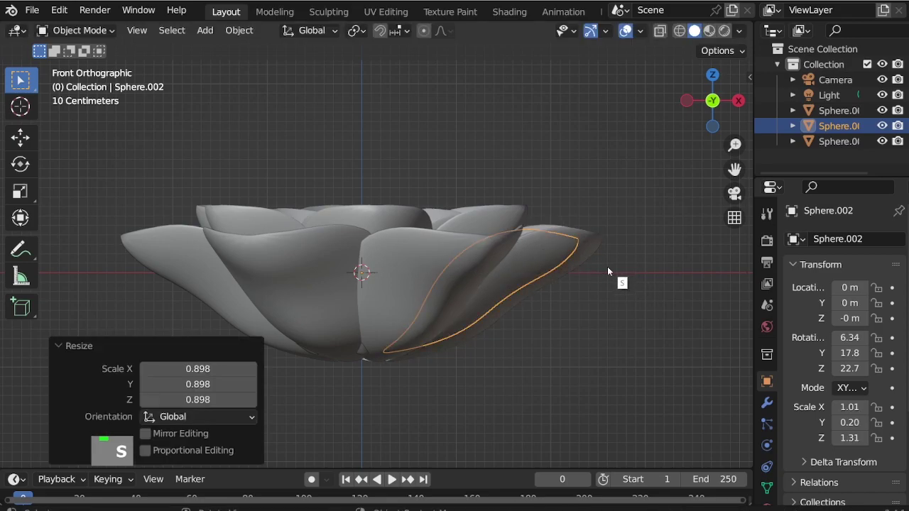
pyautogui.press('KP_7')
pyautogui.press('r')
pyautogui.click(598, 401)
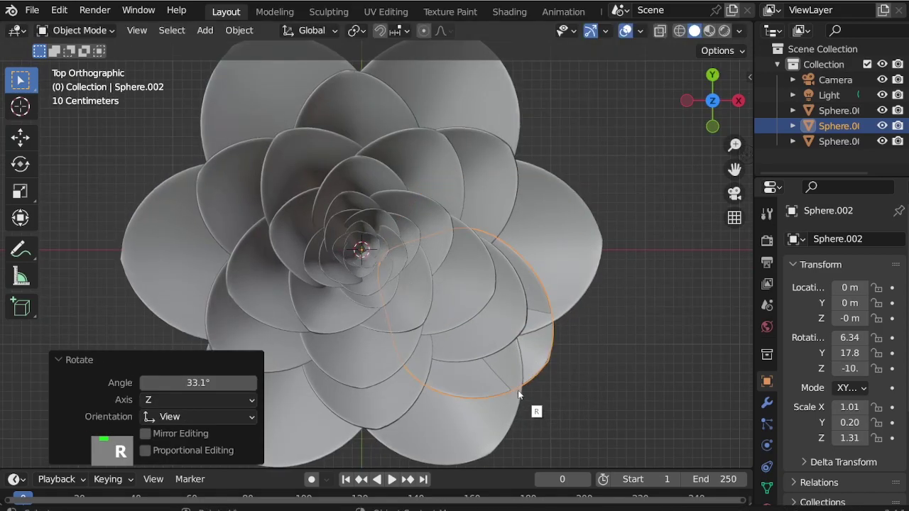
# Step: Raise the petal Sphere.002 along Z to a location of about 0.20 m
pyautogui.moveTo(521, 395); pyautogui.dragTo(519, 231, button='middle')
pyautogui.press('g')
pyautogui.press('z')
pyautogui.scroll(-3, 526, 335)
pyautogui.press('space')
# Step: Select the outer petal ring Sphere.001 and lower it about 0.15 m along Z
pyautogui.click(474, 390)
pyautogui.scroll(1, 474, 387)
pyautogui.click(343, 480)
pyautogui.scroll(1, 504, 388)
pyautogui.press('g')
pyautogui.press('z')
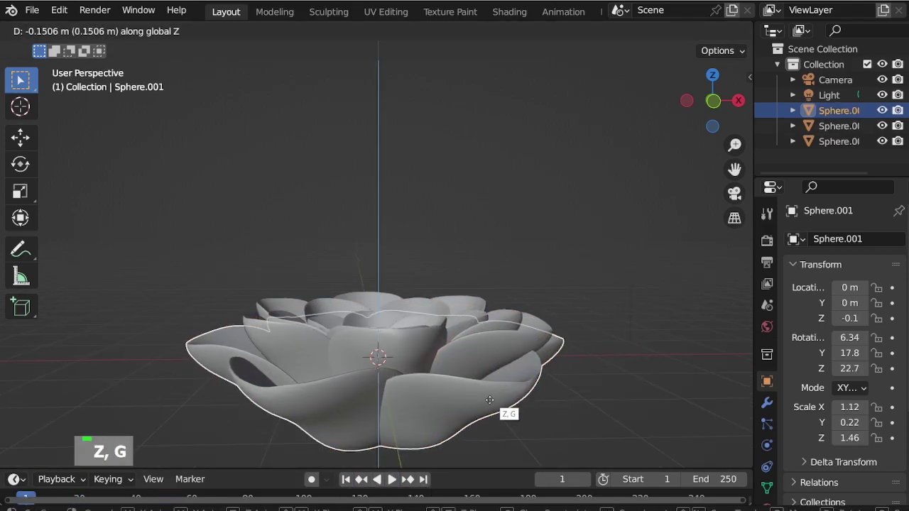
pyautogui.click(489, 394)
# Step: Scale the petal Sphere.002 to 0.940 in front view and rotate it by -6.29° in top view
pyautogui.press('KP_1')
pyautogui.click(597, 380)
pyautogui.press('s')
pyautogui.click(653, 336)
pyautogui.moveTo(654, 336); pyautogui.dragTo(565, 356, button='middle')
pyautogui.press('KP_7')
pyautogui.scroll(-2, 565, 356)
pyautogui.press('r')
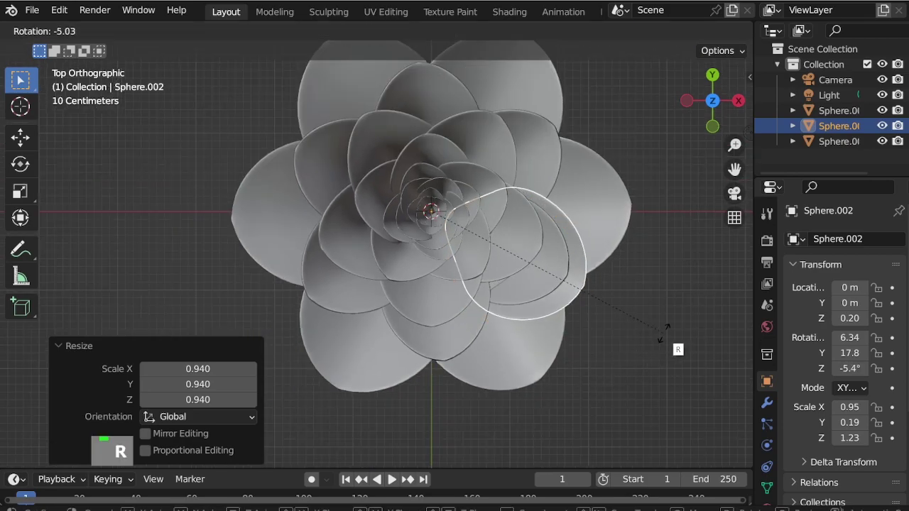
pyautogui.click(668, 329)
# Step: Move the petal Sphere.002 by -0.113 m along Z
pyautogui.moveTo(669, 329); pyautogui.dragTo(602, 210, button='middle')
pyautogui.press('g')
pyautogui.press('z')
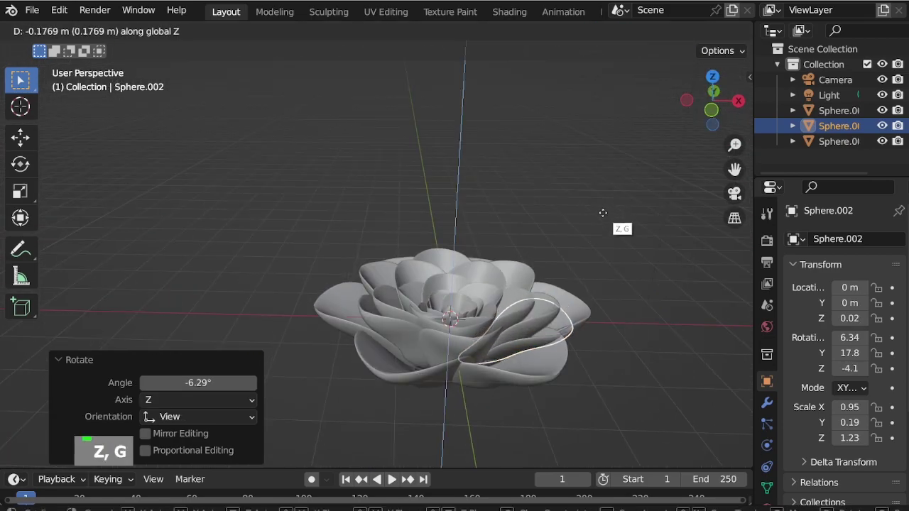
pyautogui.click(603, 210)
pyautogui.scroll(-1, 561, 269)
pyautogui.scroll(4, 543, 356)
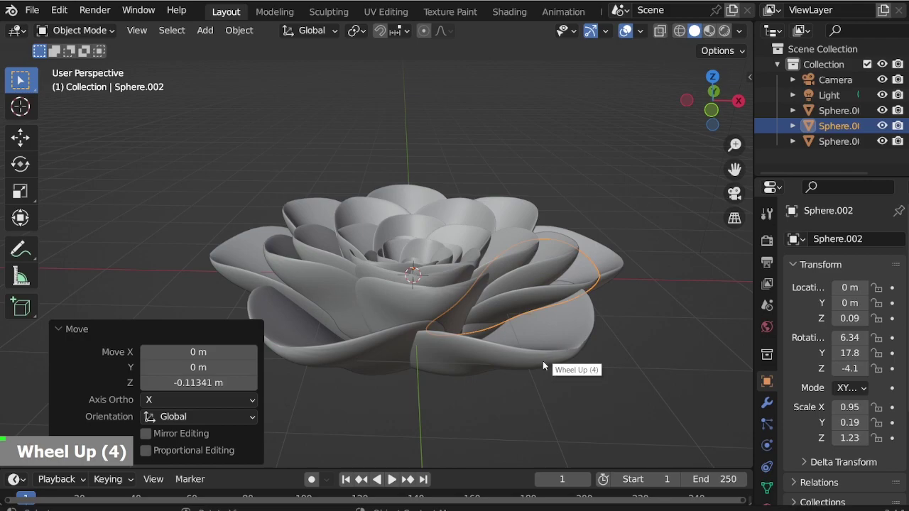
# Step: Select the outer petal ring Sphere.001 and apply all of its transforms
pyautogui.moveTo(542, 356); pyautogui.dragTo(540, 320, button='middle')
pyautogui.click(498, 334)
pyautogui.scroll(-3, 499, 334)
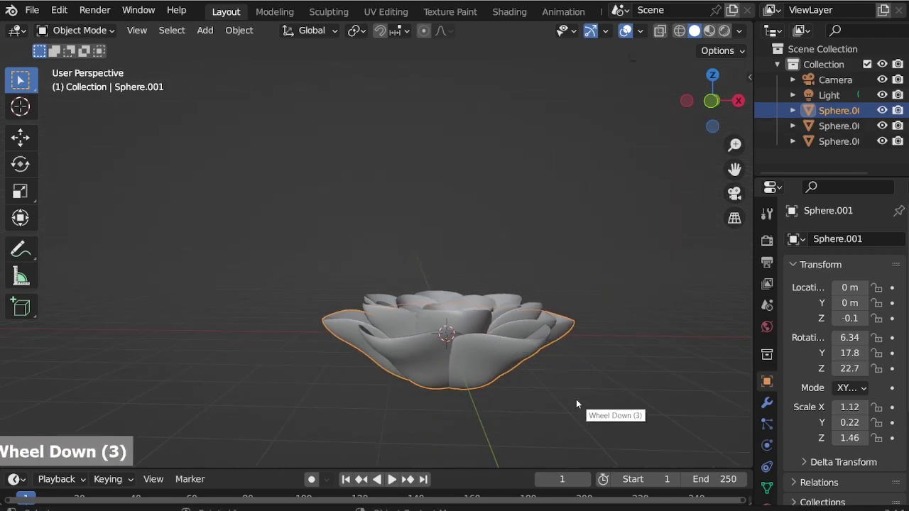
pyautogui.press('KP_1')
pyautogui.hotkey('ctrl', 'a')
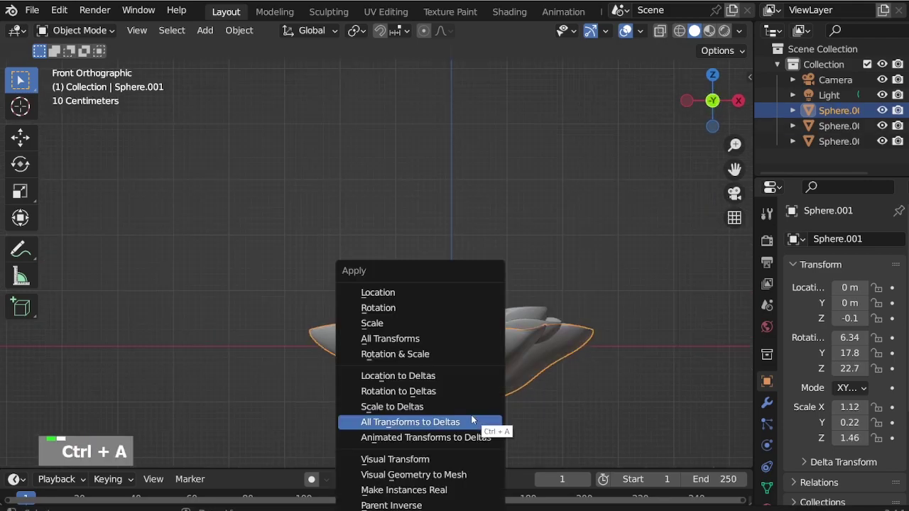
pyautogui.click(461, 334)
# Step: Flatten the ring Sphere.001 to about 0.79 along Z and move it by -0.134 m along Z
pyautogui.press('s')
pyautogui.press('z')
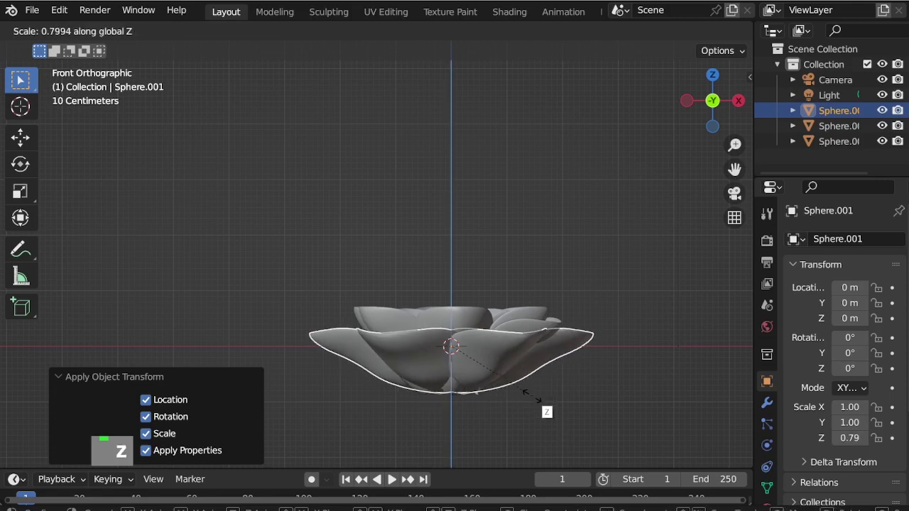
pyautogui.click(531, 396)
pyautogui.press('g')
pyautogui.press('z')
pyautogui.click(532, 405)
pyautogui.scroll(3, 527, 346)
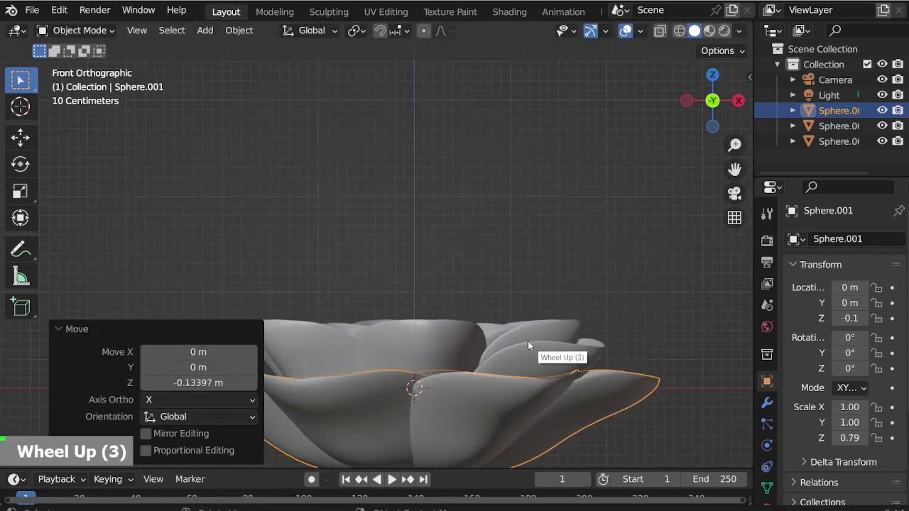
# Step: Rotate the ring Sphere.001 by about -34° in top view
pyautogui.press('KP_7')
pyautogui.press('r')
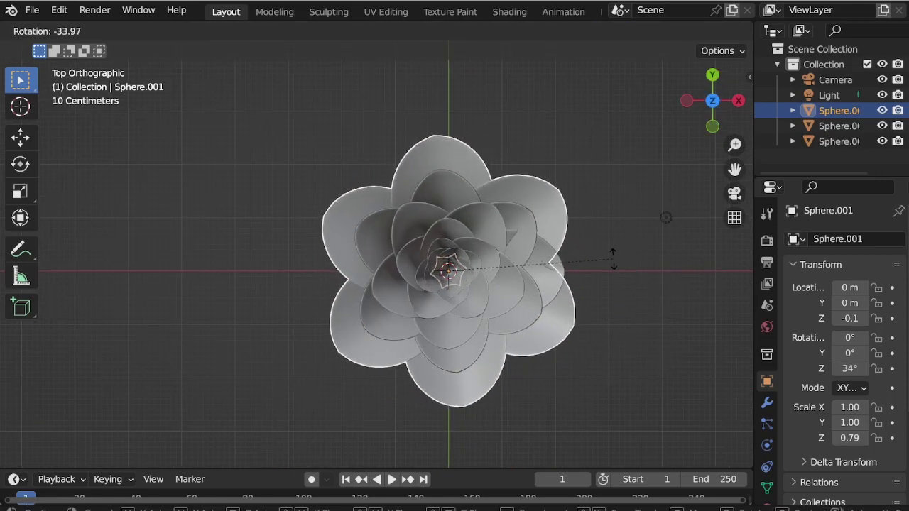
pyautogui.click(613, 259)
# Step: Delete the single separated petal Sphere.002
pyautogui.click(546, 280)
pyautogui.press('s')
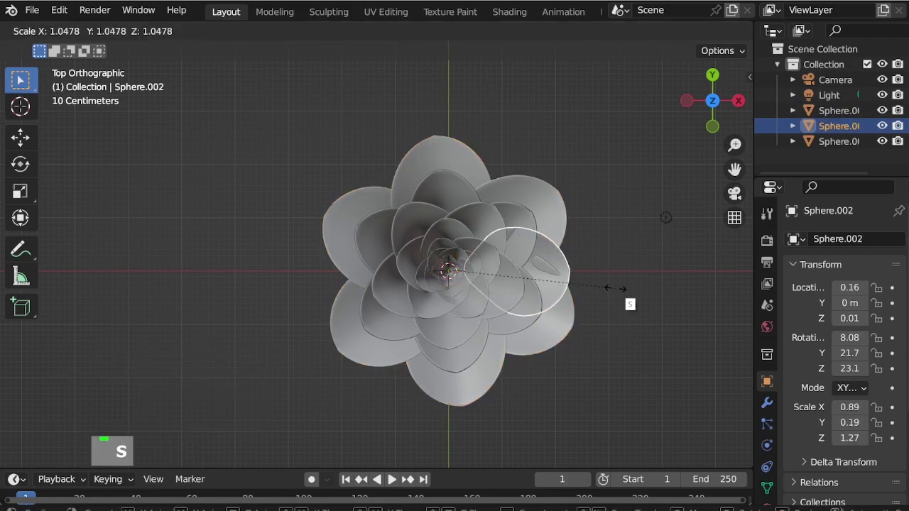
pyautogui.click(616, 297)
pyautogui.press('r')
pyautogui.press('Escape')
pyautogui.press('Delete')
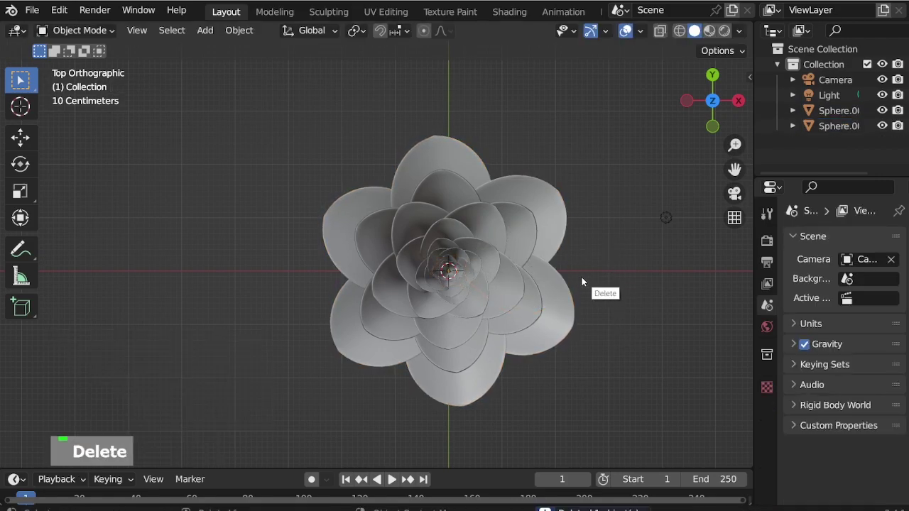
# Step: Duplicate one petal of the next inner ring Sphere.004 in place, separate the copy into its own object, and select it in Object Mode
pyautogui.click(527, 228)
pyautogui.hotkey('ctrl', 'Tab')
pyautogui.press('l')
pyautogui.hotkey('shift', 'd')
pyautogui.rightClick(625, 188)
pyautogui.press('p')
pyautogui.click(615, 189)
pyautogui.hotkey('ctrl', 'Tab')
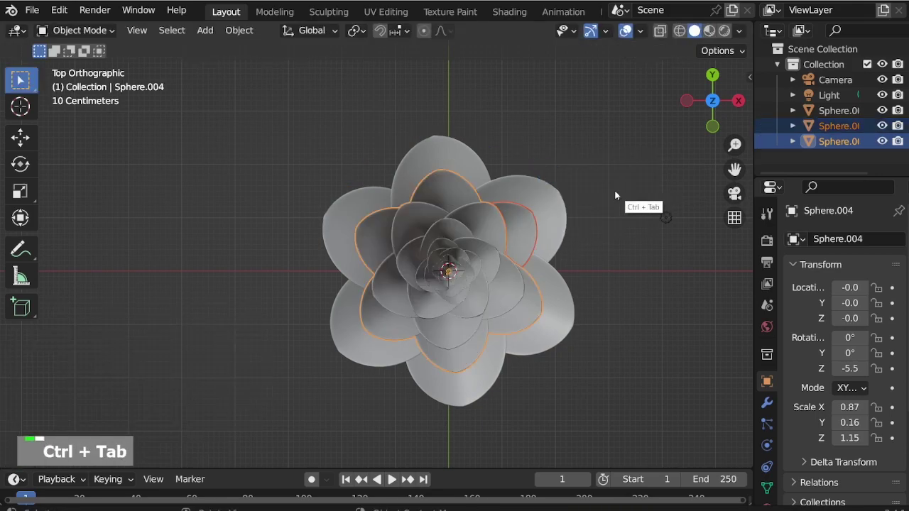
pyautogui.click(844, 127)
# Step: Rotate the new petal Sphere.002 by about 33° in top view and tilt it outward in front view
pyautogui.press('r')
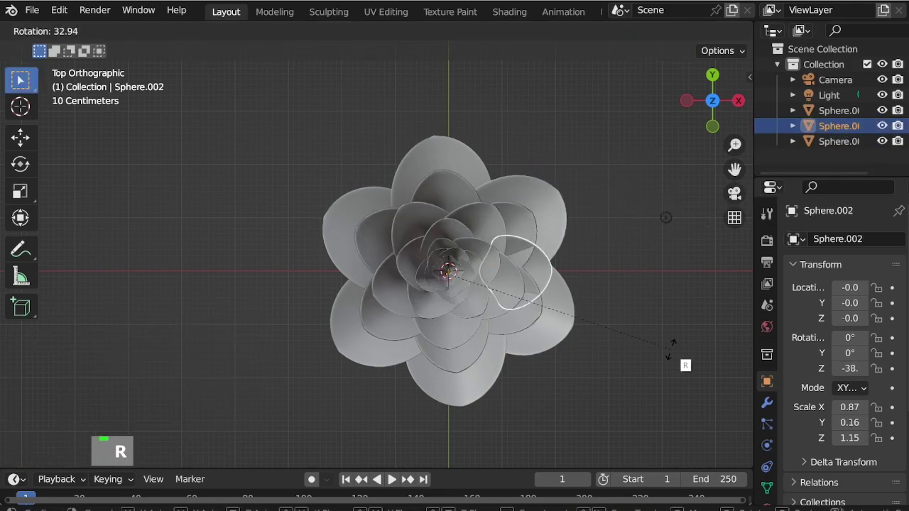
pyautogui.click(670, 347)
pyautogui.press('1')
pyautogui.press('r')
pyautogui.click(621, 299)
# Step: Scale the petal Sphere.002 to 1.074 and reposition it between the inner and outer rings in front view
pyautogui.press('s')
pyautogui.click(628, 301)
pyautogui.press('g')
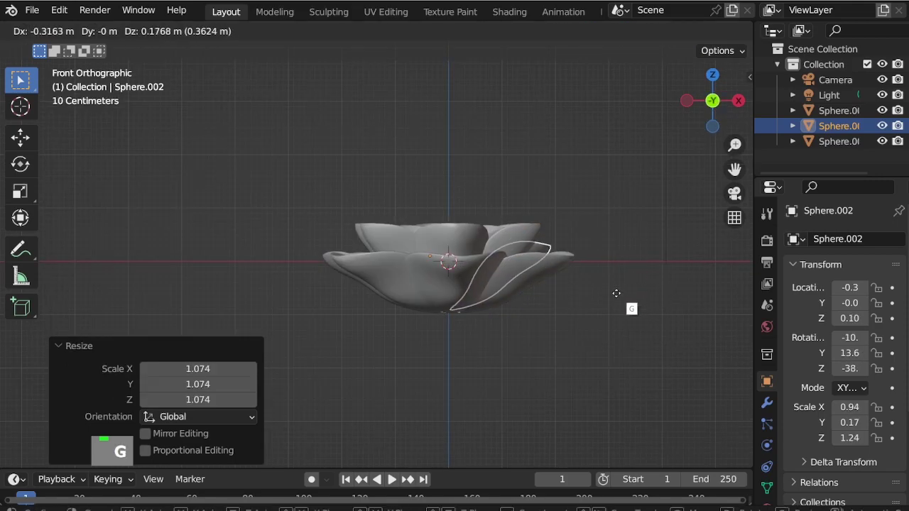
pyautogui.click(615, 295)
# Step: Raise the petal Sphere.002 to about 0.28 m in Z and move it 0.356 m along X
pyautogui.scroll(3, 600, 245)
pyautogui.moveTo(601, 246); pyautogui.dragTo(614, 288, button='middle')
pyautogui.press('g')
pyautogui.press('z')
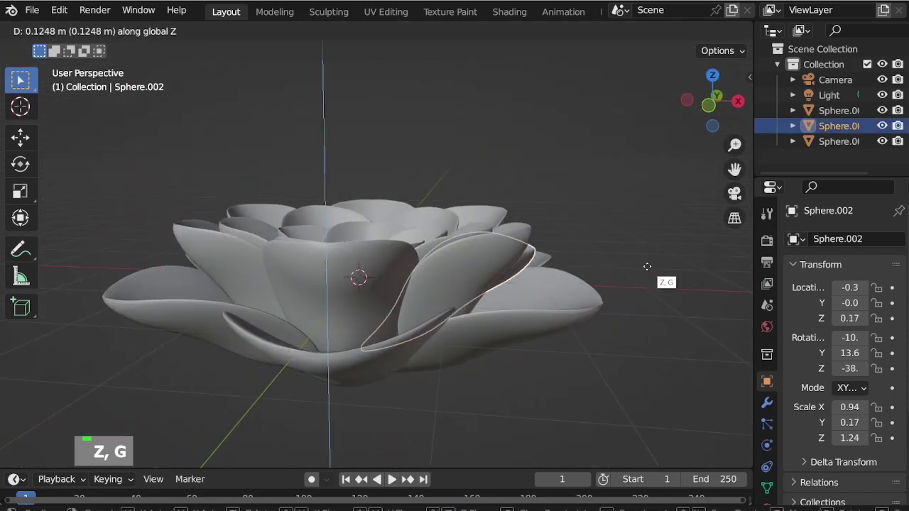
pyautogui.click(644, 267)
pyautogui.press('g')
pyautogui.press('x')
pyautogui.click(642, 254)
pyautogui.moveTo(642, 253); pyautogui.dragTo(617, 287, button='middle')
# Step: Set the petal Sphere.002's origin to the 3D cursor and rotate it by -3.28° in top view
pyautogui.press('KP_7')
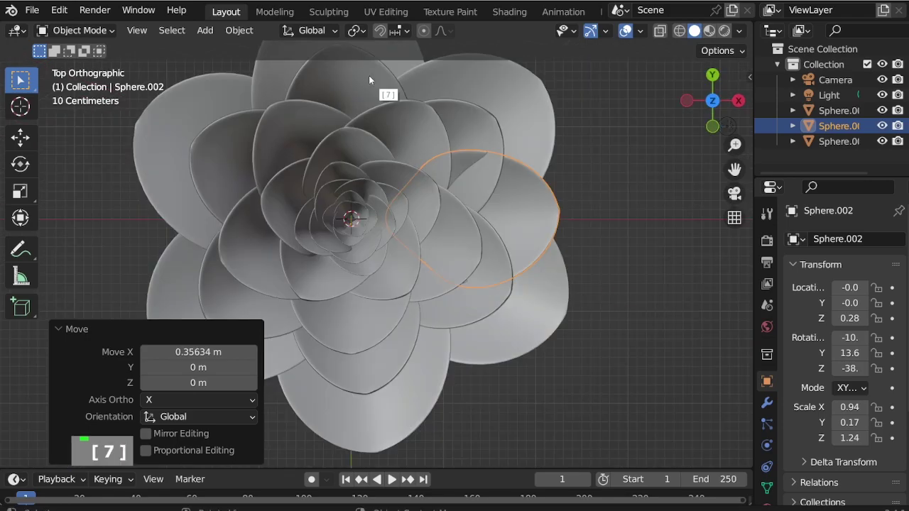
pyautogui.click(239, 29)
pyautogui.moveTo(256, 63)
pyautogui.click(433, 95)
pyautogui.scroll(-2, 625, 269)
pyautogui.press('r')
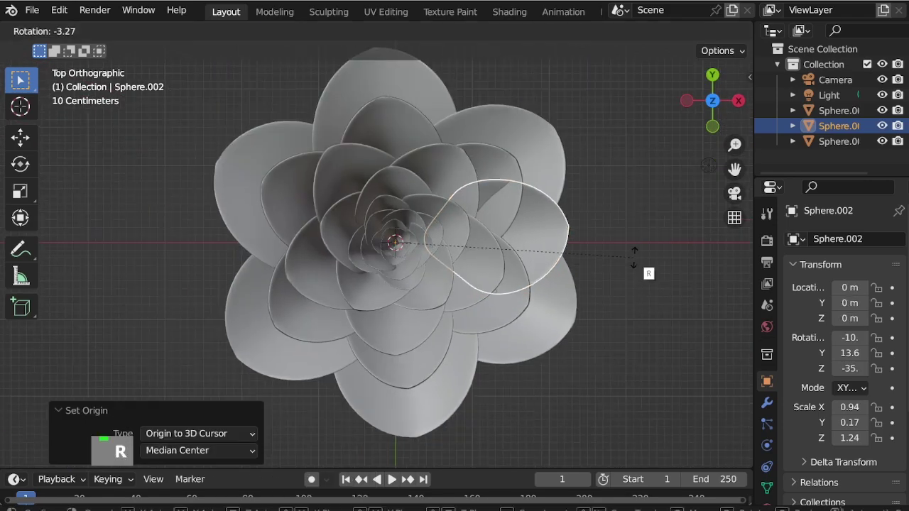
pyautogui.click(634, 257)
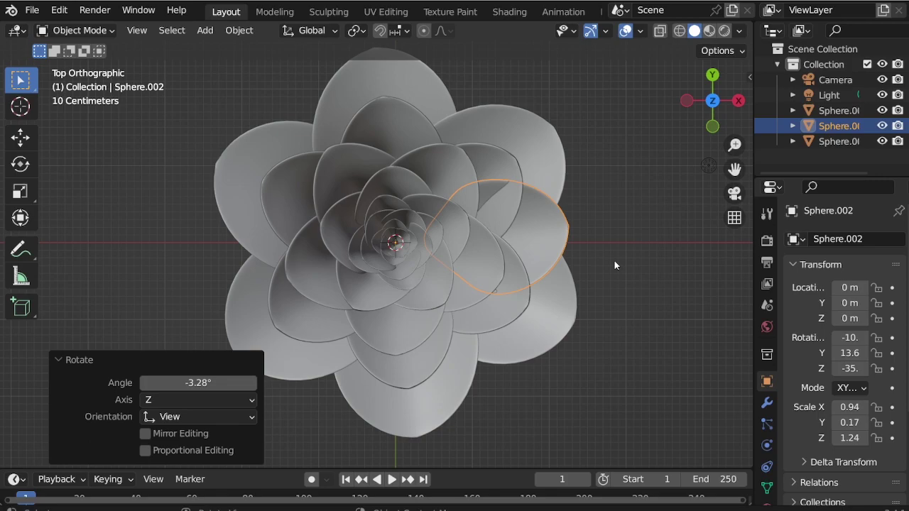
# Step: Move the petal Sphere.002 by 0.084 m along X and return to the front view
pyautogui.press('g')
pyautogui.press('x')
pyautogui.click(620, 268)
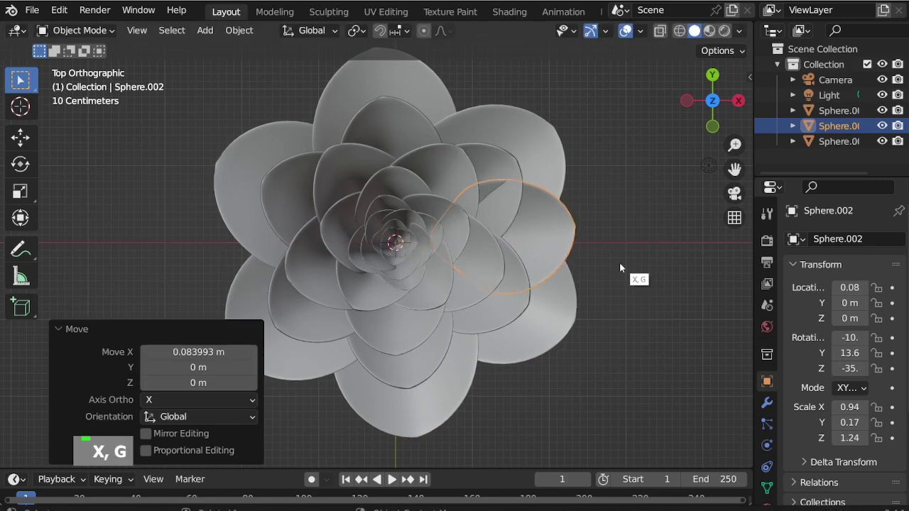
pyautogui.press('KP_1')
pyautogui.press('s')
pyautogui.press('z')
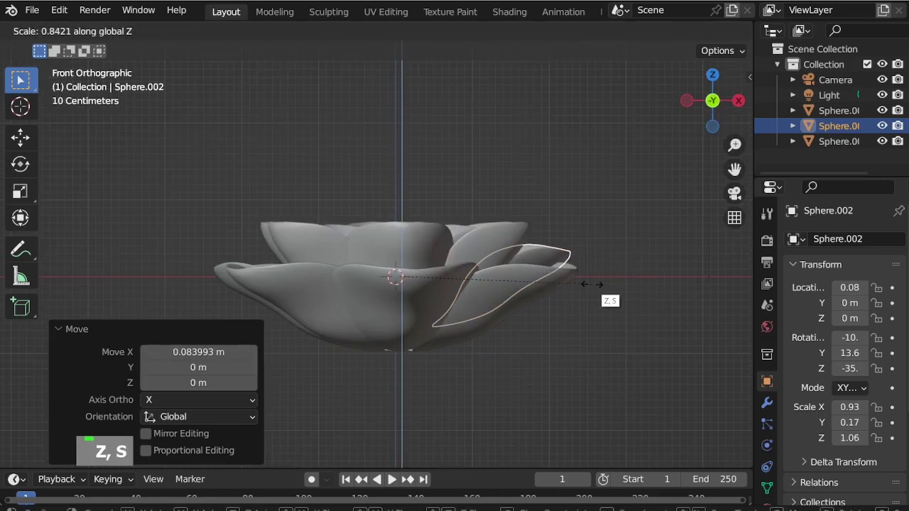
pyautogui.press('Escape')
# Step: Rotate the petal Sphere.002 by 4.48° in front view and by -4.37° in top view
pyautogui.press('r')
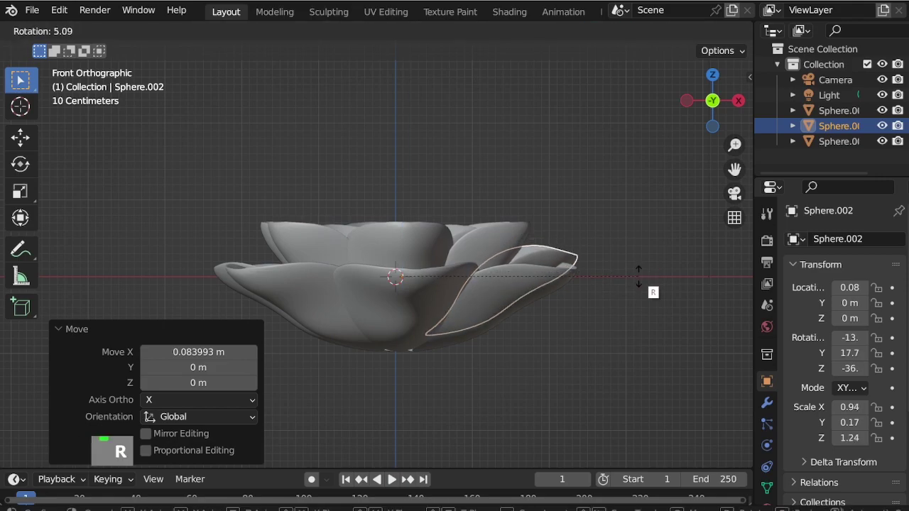
pyautogui.click(635, 272)
pyautogui.press('KP_7')
pyautogui.press('r')
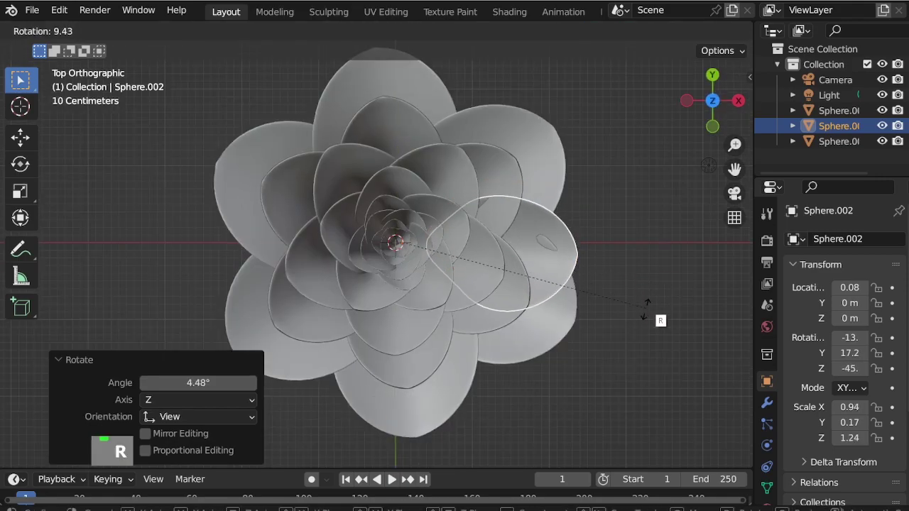
pyautogui.click(630, 247)
# Step: Raise the petal Sphere.002 slightly along Z, and shift it by -0.142 m in X and -0.019 m in Z in front view
pyautogui.press('KP_1')
pyautogui.press('g')
pyautogui.press('z')
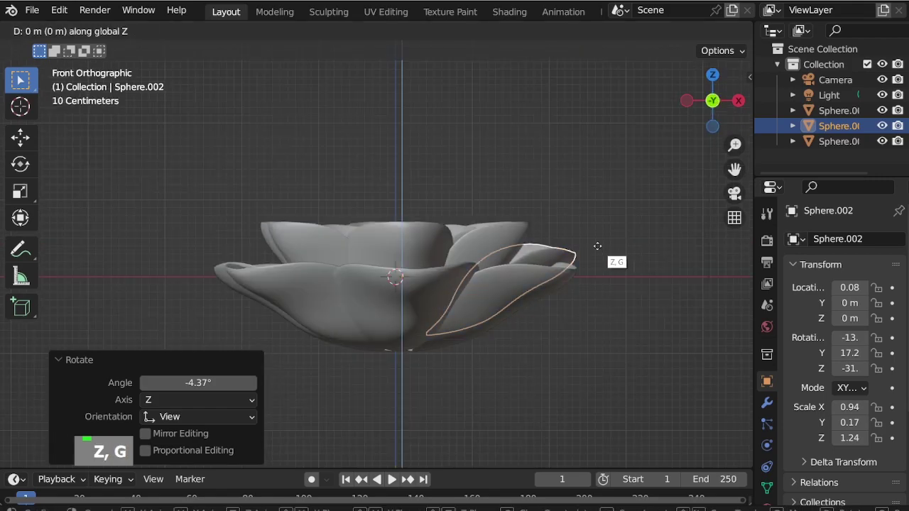
pyautogui.click(598, 240)
pyautogui.press('g')
pyautogui.click(586, 246)
pyautogui.press('KP_3')
pyautogui.press('r')
pyautogui.press('Escape')
pyautogui.scroll(4, 442, 241)
pyautogui.scroll(-2, 511, 243)
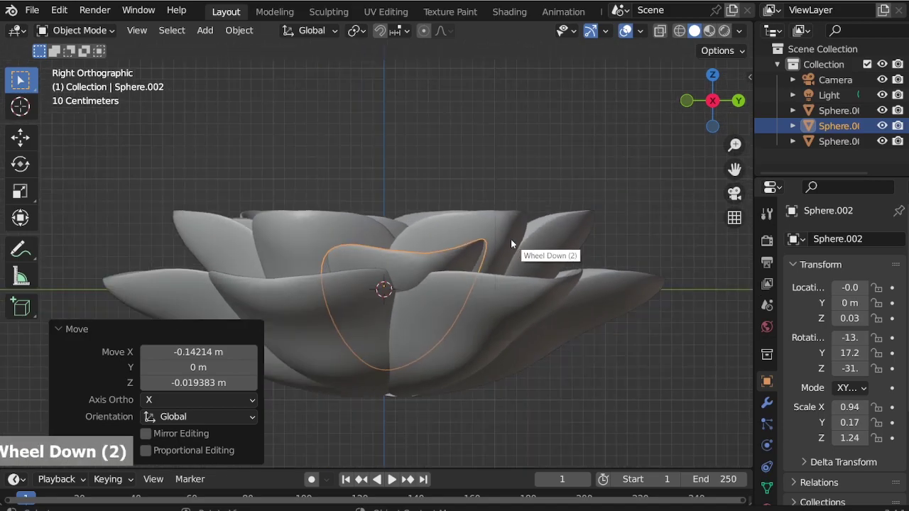
# Step: Rotate the petal Sphere.002 by 10.1° in top view
pyautogui.press('KP_7')
pyautogui.press('r')
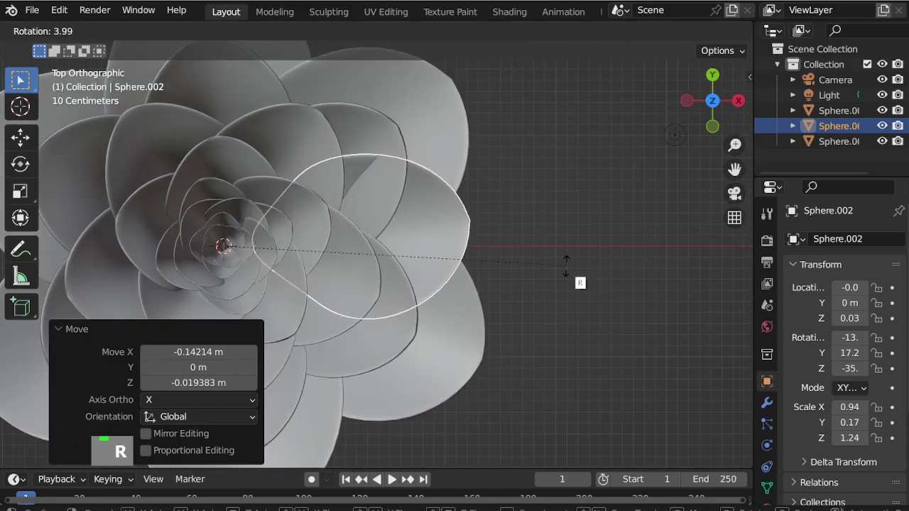
pyautogui.click(537, 296)
# Step: Apply the petal Sphere.002's location, rotation and scale, and rotate it by 2.89° about global Z
pyautogui.press('KP_3')
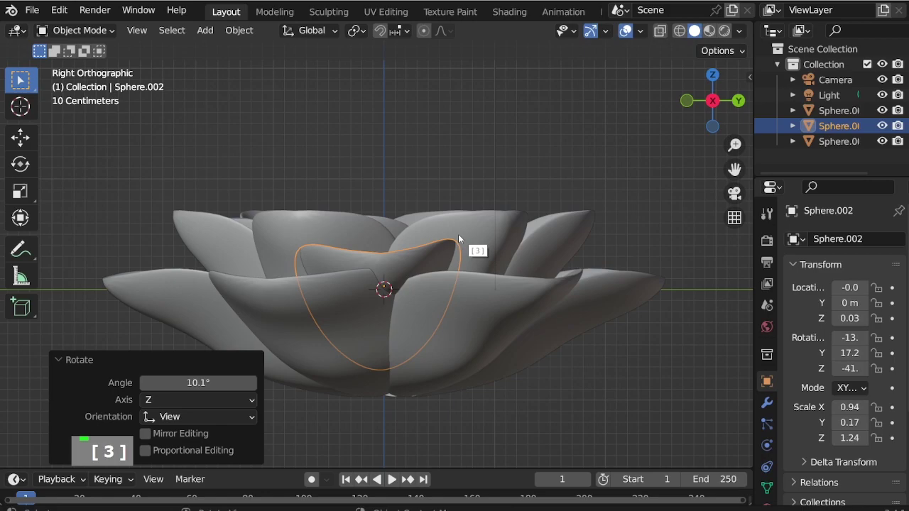
pyautogui.hotkey('ctrl', 'a')
pyautogui.click(414, 148)
pyautogui.press('r')
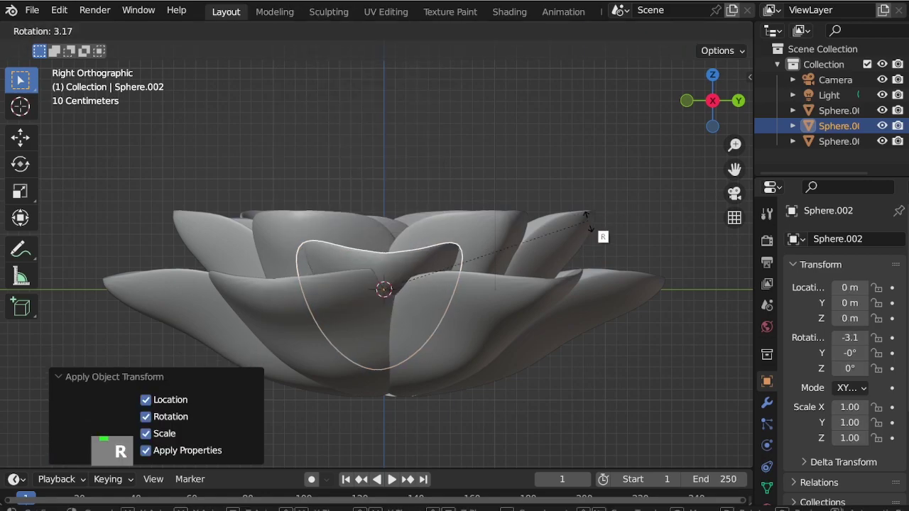
pyautogui.press('z')
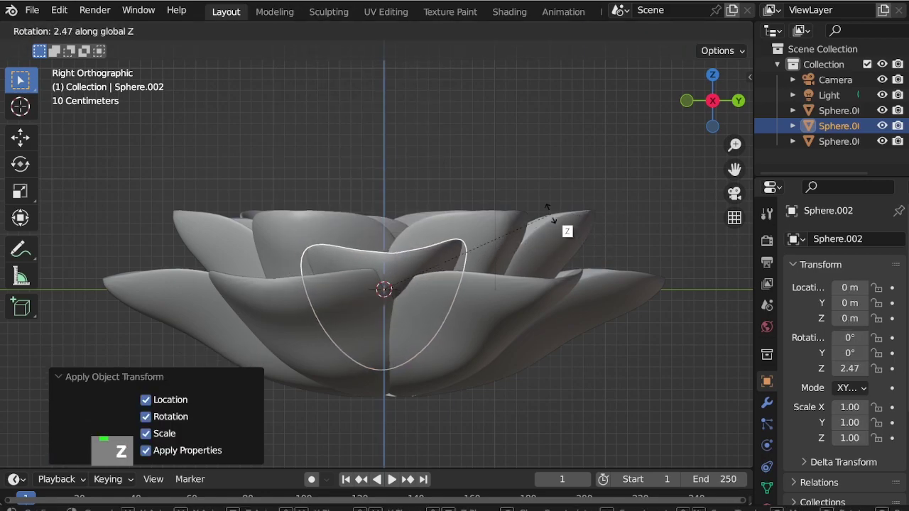
pyautogui.click(551, 213)
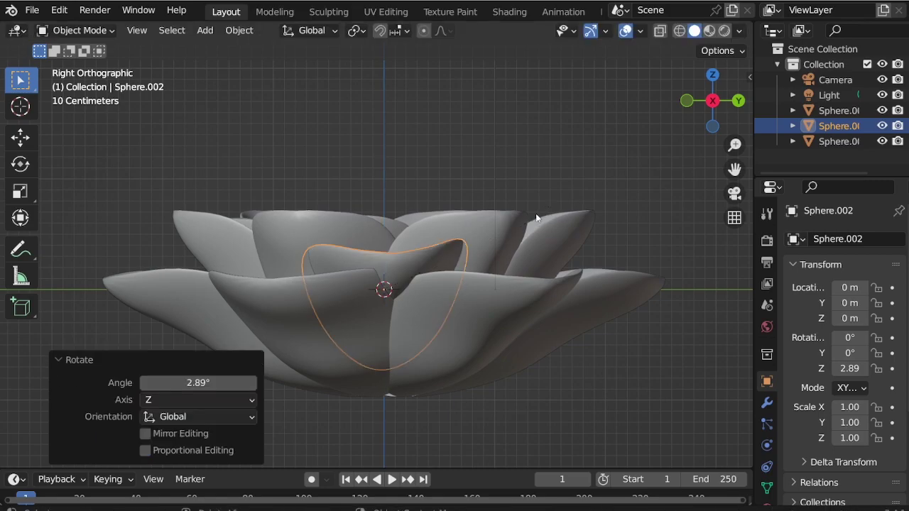
# Step: Set the petal Sphere.002's origin to the 3D cursor
pyautogui.click(239, 30)
pyautogui.moveTo(278, 64)
pyautogui.click(452, 97)
pyautogui.moveTo(365, 234); pyautogui.dragTo(436, 263, button='middle')
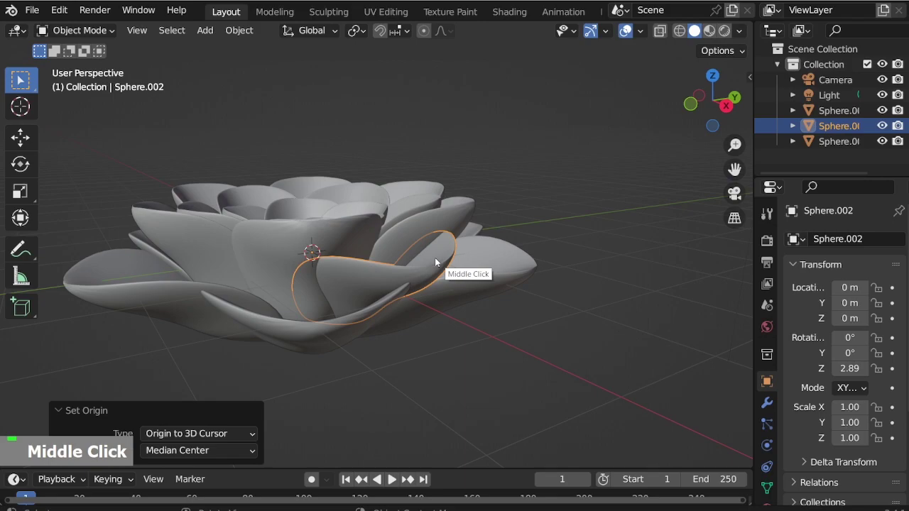
pyautogui.rightClick(435, 263)
# Step: Set the petal Sphere.002's origin to its geometry and scale it to 0.865 along Z
pyautogui.click(238, 30)
pyautogui.moveTo(263, 61)
pyautogui.click(454, 80)
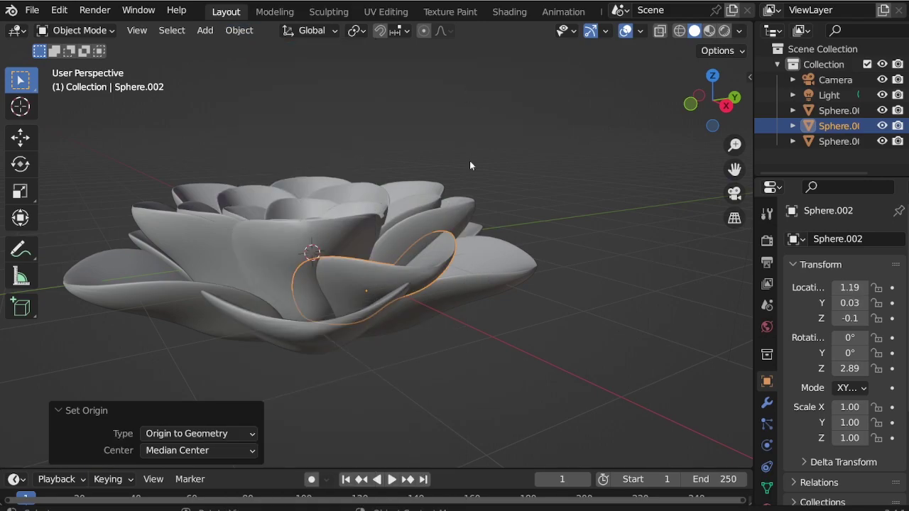
pyautogui.press('s')
pyautogui.press('z')
pyautogui.click(544, 369)
# Step: Raise the petal Sphere.002 along Z, and adjust its tilt and position between the rings in front view
pyautogui.press('g')
pyautogui.press('z')
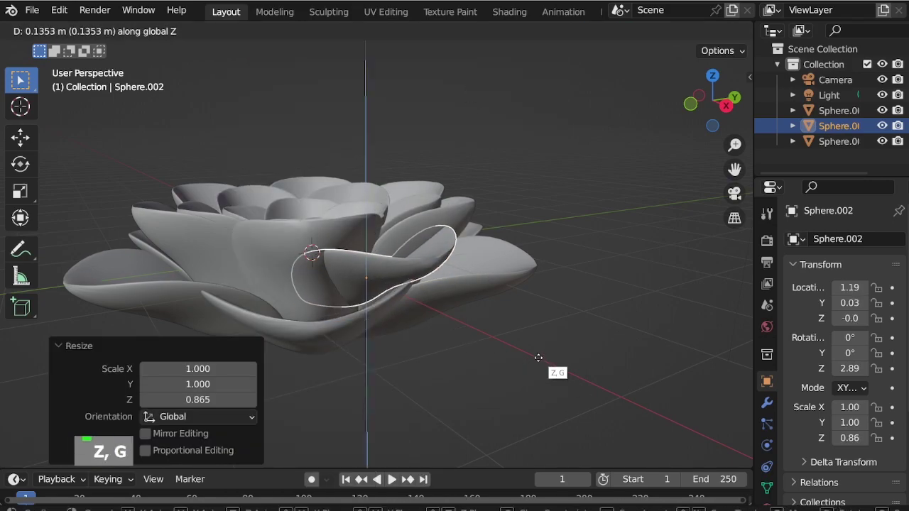
pyautogui.click(535, 357)
pyautogui.press('KP_1')
pyautogui.press('r')
pyautogui.click(538, 325)
pyautogui.press('g')
pyautogui.click(543, 330)
# Step: Return the tilted petal Sphere.002's origin to the 3D cursor
pyautogui.moveTo(544, 330); pyautogui.dragTo(348, 31, button='middle')
pyautogui.click(239, 30)
pyautogui.moveTo(269, 64)
pyautogui.click(448, 98)
# Step: Rotate the petal Sphere.002 slightly in top view and scale it uniformly to 1.049
pyautogui.press('KP_7')
pyautogui.scroll(-4, 505, 157)
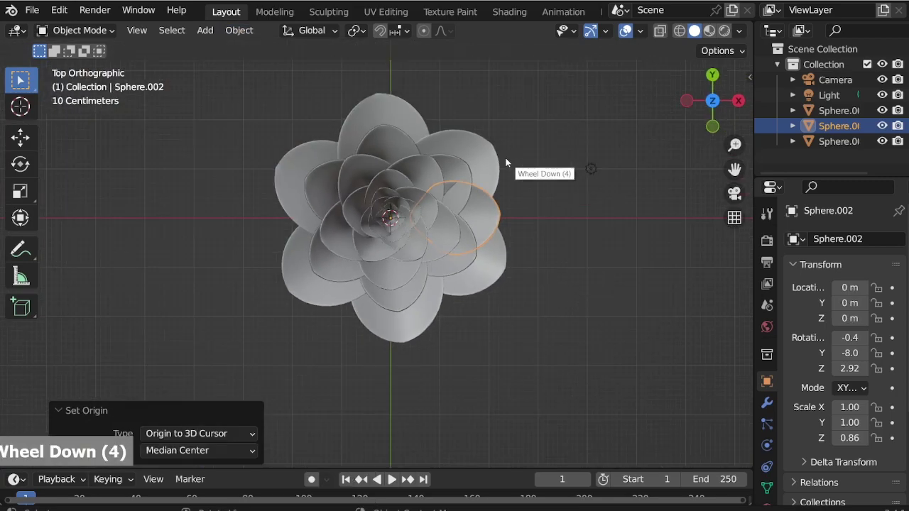
pyautogui.scroll(2, 651, 263)
pyautogui.press('r')
pyautogui.click(648, 264)
pyautogui.press('s')
pyautogui.click(673, 276)
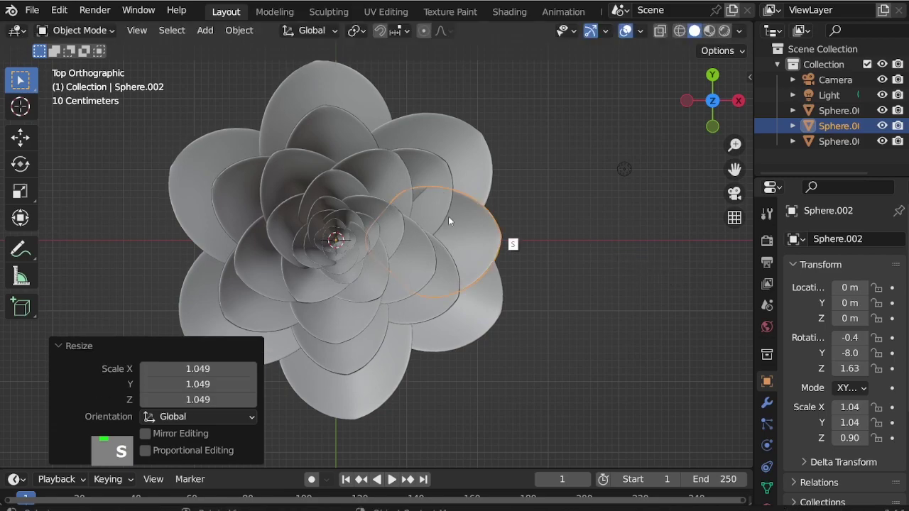
# Step: Spin the petal Sphere.002's mesh about Z through 360° in 6 steps to form the intermediate ring
pyautogui.click(79, 30)
pyautogui.click(98, 67)
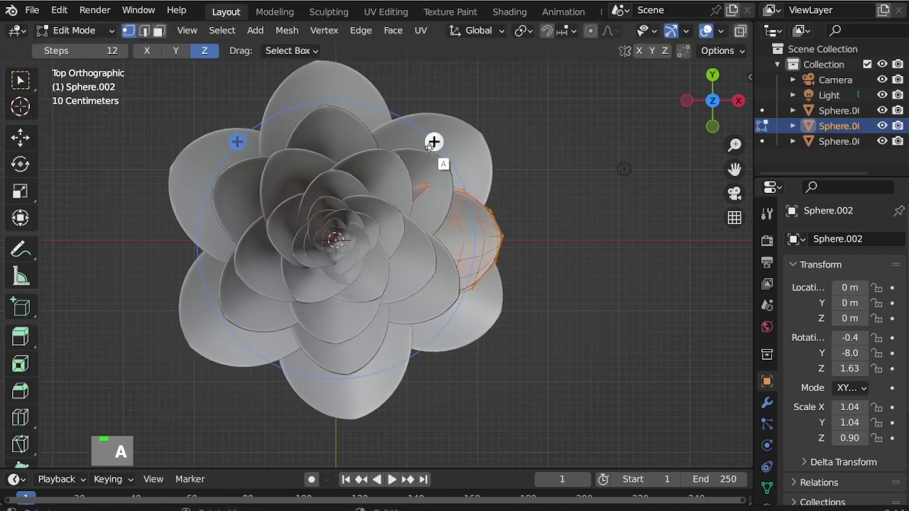
pyautogui.moveTo(433, 142); pyautogui.dragTo(312, 142)
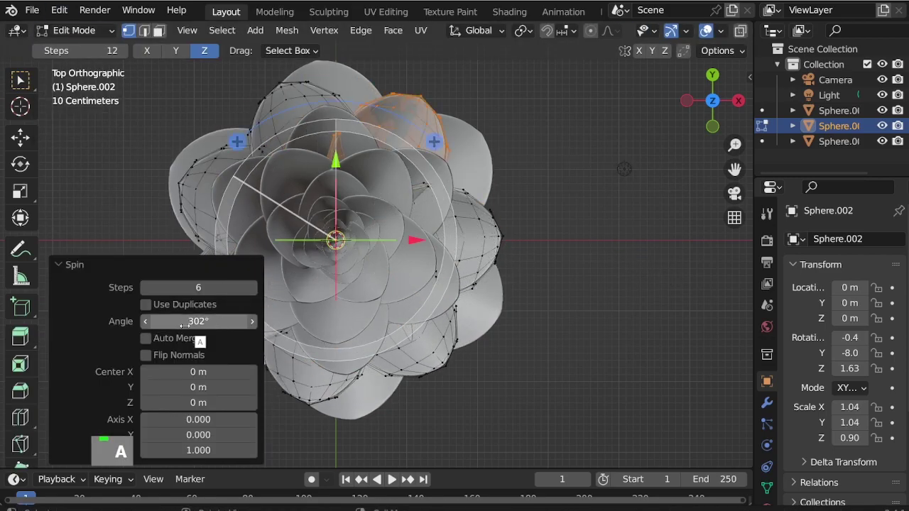
pyautogui.press('Return')
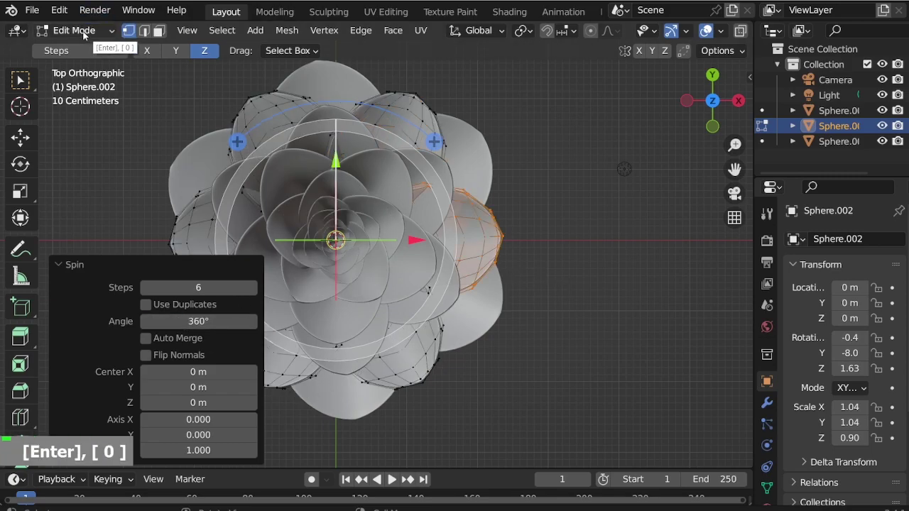
# Step: Delete the overlapping duplicate petal left by the spin and return to Object Mode
pyautogui.press('Delete')
pyautogui.click(432, 219)
pyautogui.press('Tab')
pyautogui.moveTo(542, 331); pyautogui.dragTo(396, 227, button='middle')
pyautogui.hotkey('alt', 'z')
pyautogui.hotkey('alt', 'z')
pyautogui.scroll(2, 396, 227)
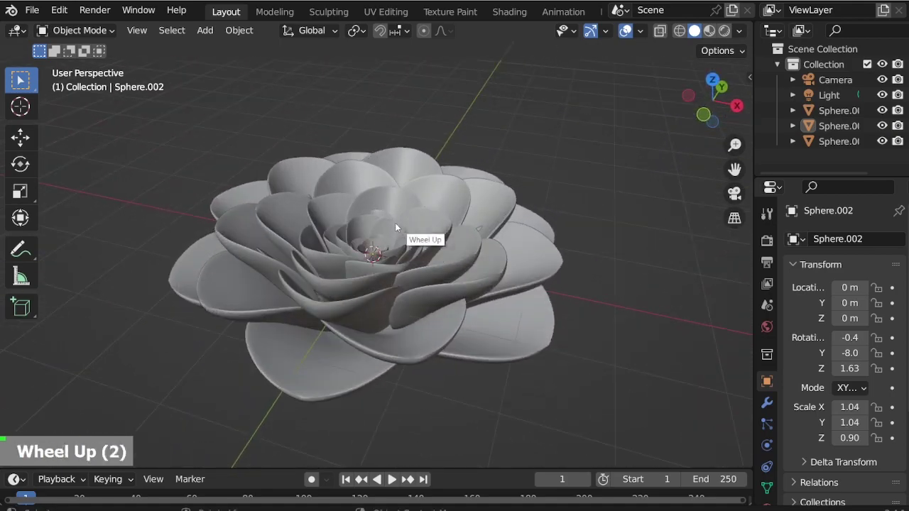
# Step: Join the three petal ring objects into one flower mesh and apply its transforms
pyautogui.keyDown('shift'); pyautogui.click(838, 111); pyautogui.keyUp('shift')
pyautogui.hotkey('ctrl', 'j')
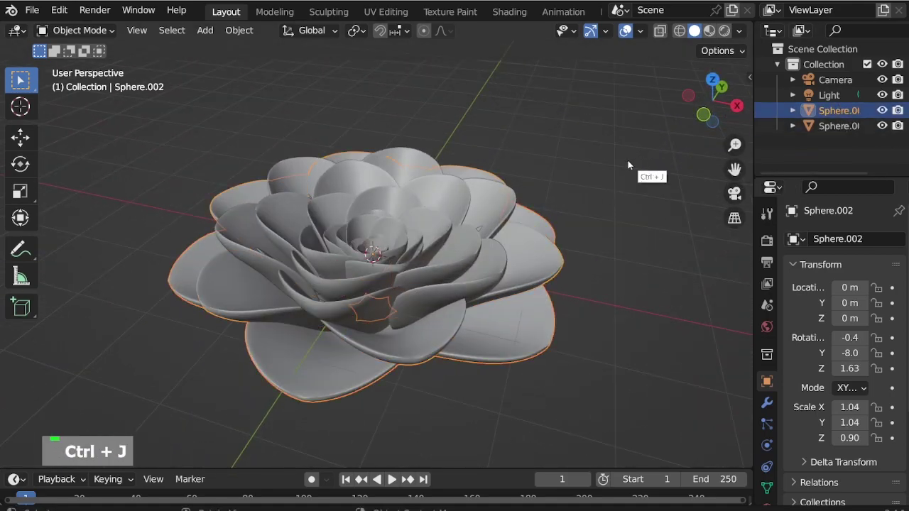
pyautogui.scroll(3, 627, 166)
pyautogui.keyDown('shift'); pyautogui.click(839, 125); pyautogui.keyUp('shift')
pyautogui.hotkey('ctrl', 'j')
pyautogui.scroll(-3, 521, 177)
pyautogui.hotkey('ctrl', 'a')
pyautogui.click(521, 173)
pyautogui.moveTo(533, 170); pyautogui.dragTo(456, 210, button='middle')
# Step: Add a mesh plane and move it 5.184 m along X, beside the flower
pyautogui.hotkey('alt', 'a')
pyautogui.hotkey('shift', 'a')
pyautogui.moveTo(497, 213)
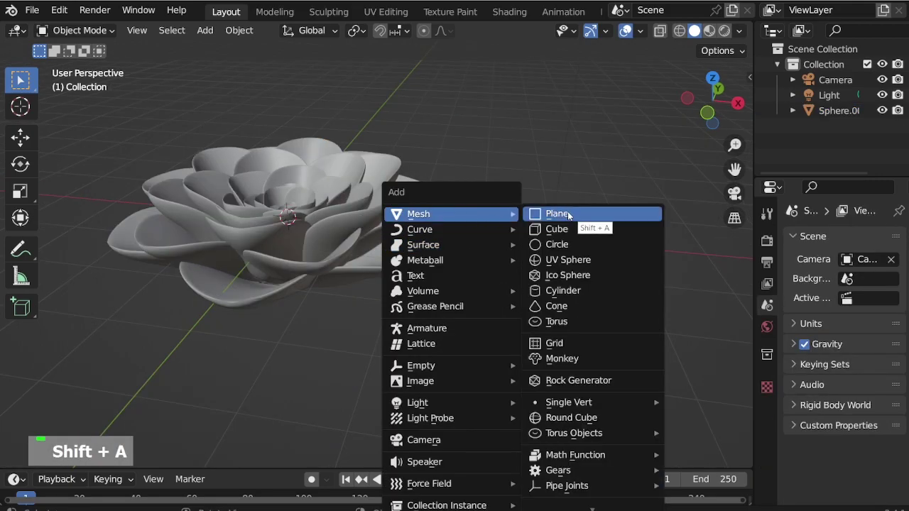
pyautogui.click(556, 214)
pyautogui.scroll(-2, 354, 273)
pyautogui.press('g')
pyautogui.press('x')
pyautogui.click(571, 237)
pyautogui.scroll(2, 571, 236)
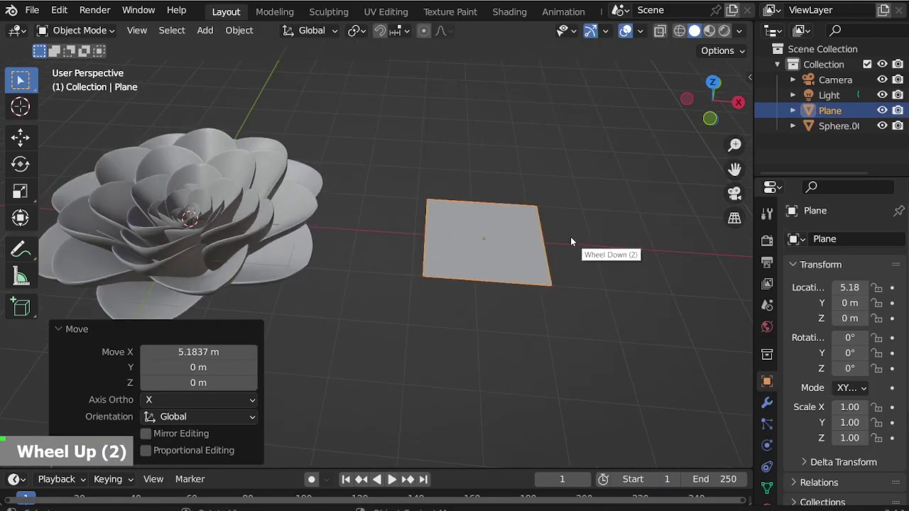
# Step: Scale the plane to 0.272 along Y to make a narrow strip
pyautogui.moveTo(571, 237); pyautogui.dragTo(497, 293, button='middle')
pyautogui.press('s')
pyautogui.press('y')
pyautogui.click(477, 286)
pyautogui.scroll(3, 523, 250)
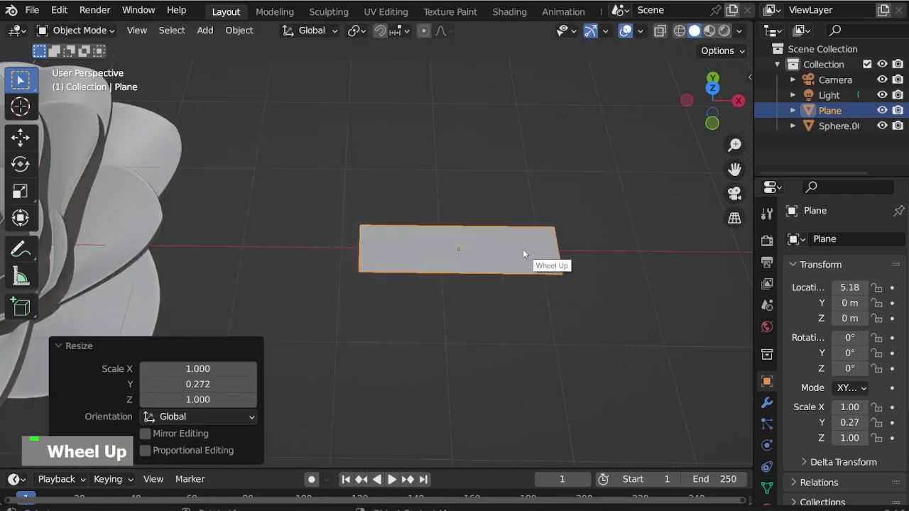
# Step: Add 16 evenly spaced crosswise loop cuts along the plane's length in Edit Mode
pyautogui.press('Tab')
pyautogui.scroll(-5, 413, 225)
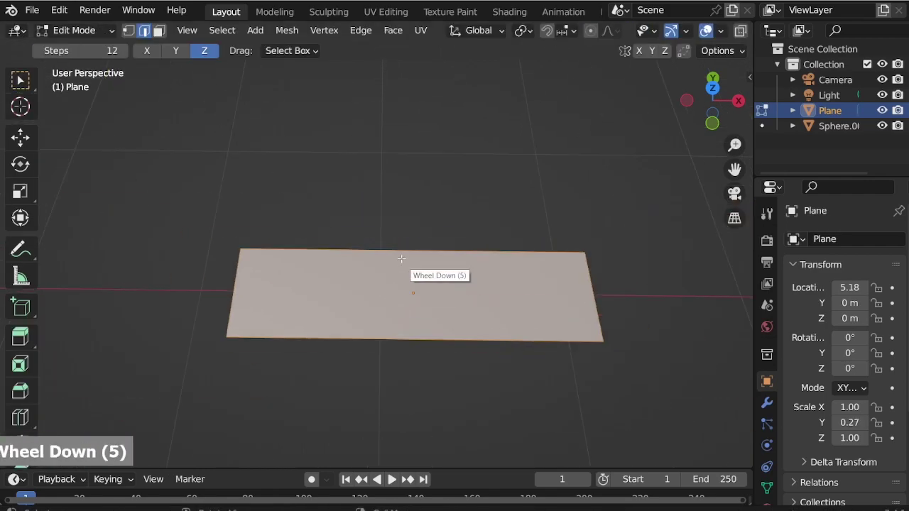
pyautogui.scroll(5, 408, 257)
pyautogui.click(410, 262)
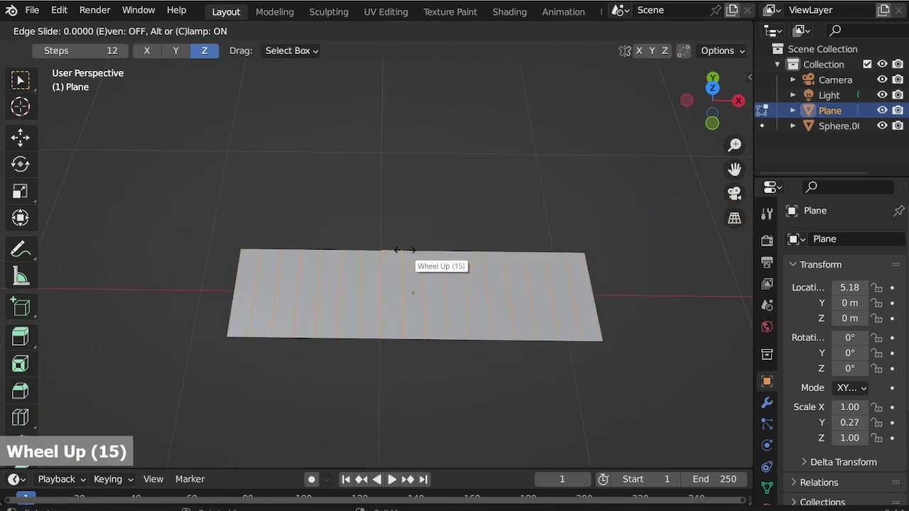
pyautogui.rightClick(411, 262)
# Step: Add 3 evenly spaced lengthwise loop cuts to the plane
pyautogui.hotkey('ctrl', 'r')
pyautogui.scroll(2, 414, 279)
pyautogui.click(413, 279)
pyautogui.rightClick(413, 279)
pyautogui.press('KP_7')
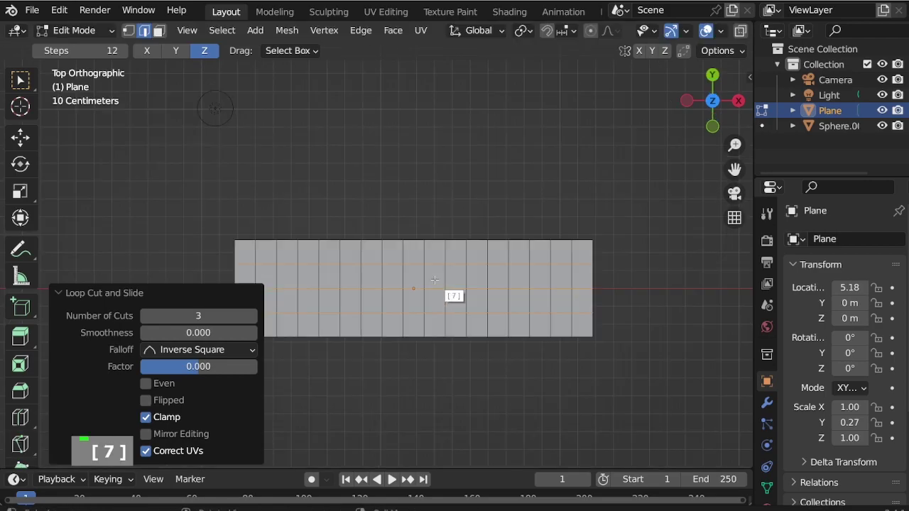
# Step: Scale the plane's end edge on the +X side to 0.683
pyautogui.click(622, 394)
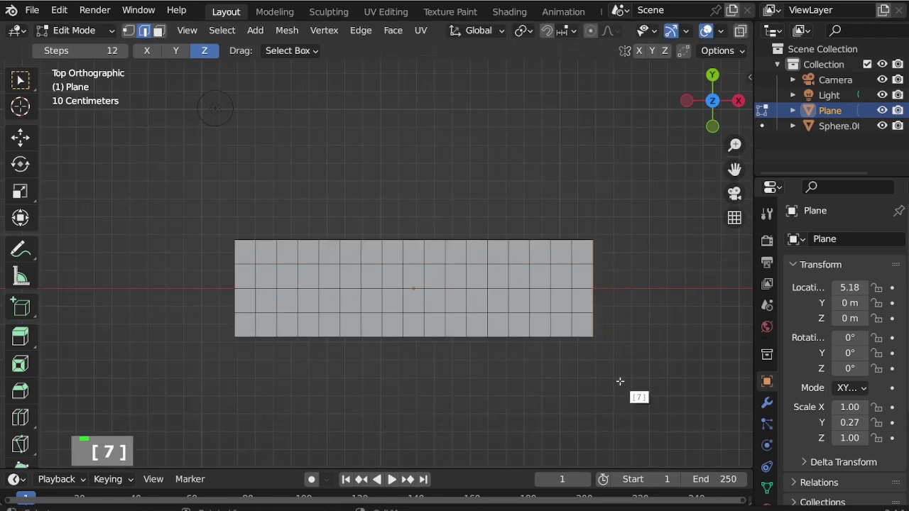
pyautogui.press('s')
pyautogui.click(645, 378)
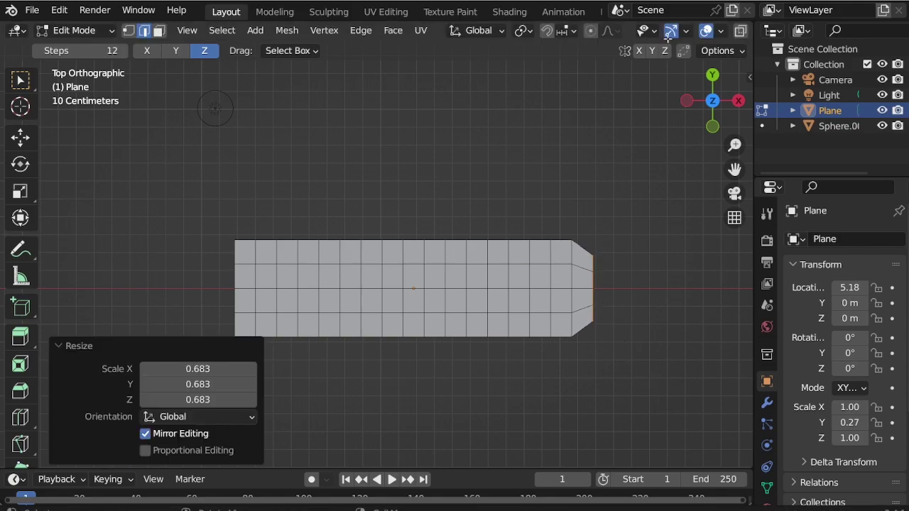
# Step: Taper the plane's +X end into a rounded tip by scaling its end edge down with smooth proportional editing
pyautogui.press('s')
pyautogui.scroll(-4, 650, 390)
pyautogui.scroll(10, 620, 348)
pyautogui.scroll(3, 617, 338)
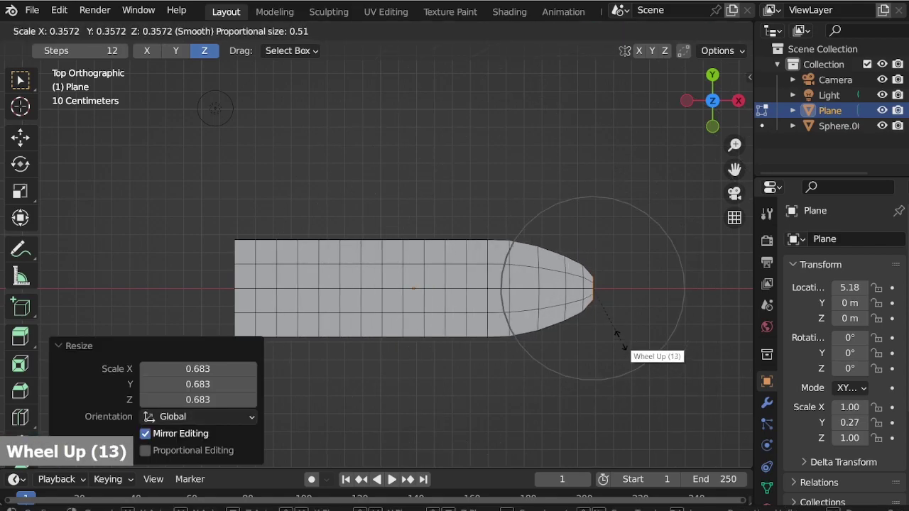
pyautogui.scroll(-1, 617, 338)
pyautogui.click(617, 337)
# Step: Taper the plane's -X end by scaling its end edge to about 0.29 with smooth proportional editing, size 0.83
pyautogui.moveTo(213, 212); pyautogui.dragTo(252, 371)
pyautogui.press('s')
pyautogui.scroll(-5, 416, 390)
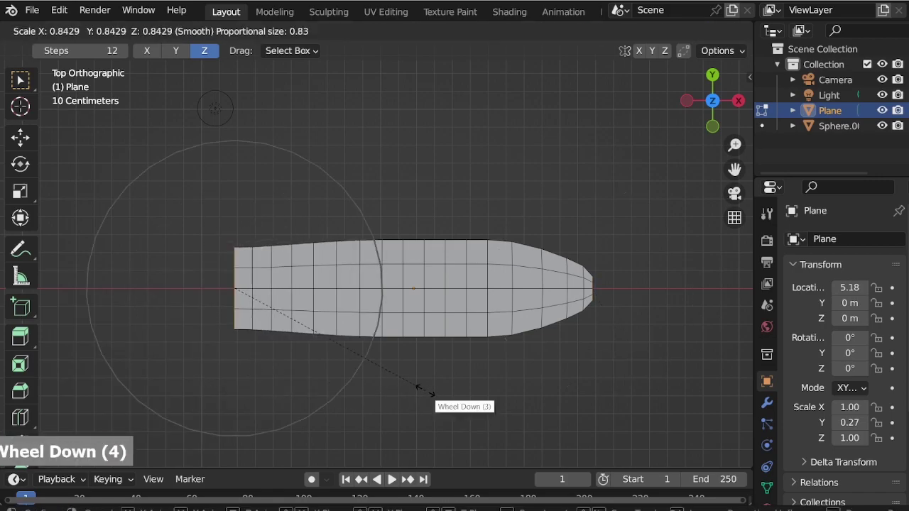
pyautogui.scroll(1, 295, 331)
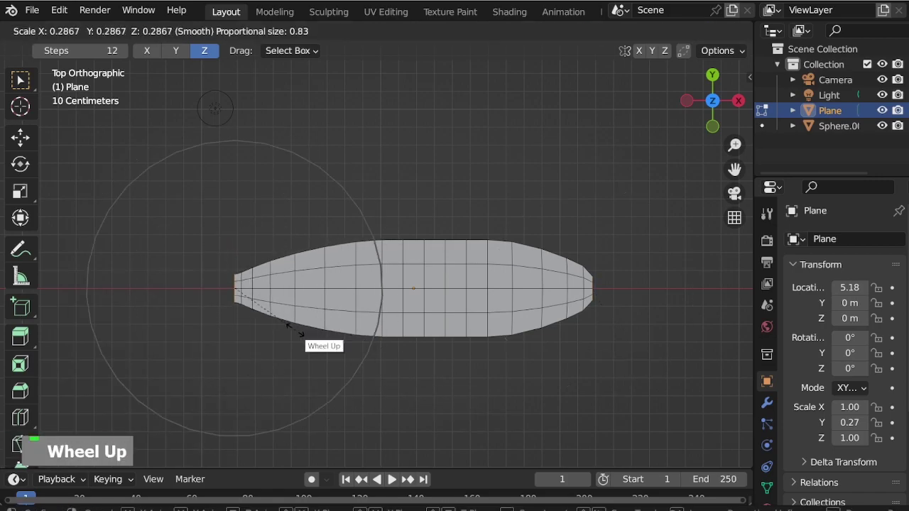
pyautogui.click(295, 330)
# Step: Scale the -X end edge to 0.626 without proportional editing to sharpen that tip
pyautogui.press('s')
pyautogui.press('Escape')
pyautogui.scroll(2, 351, 338)
pyautogui.press('s')
pyautogui.click(331, 355)
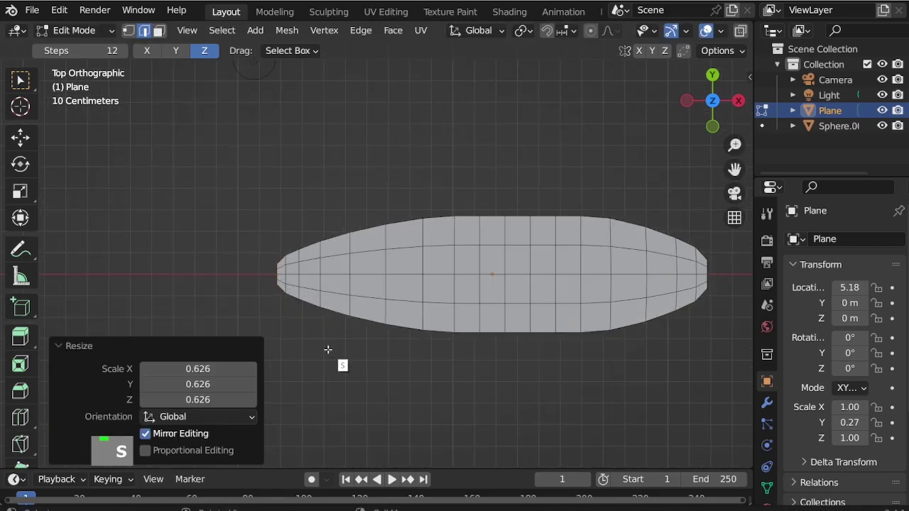
# Step: Raise the plane's middle crosswise edge loop 0.52 m along Z with smooth proportional editing, size 1.611, to arch the leaf
pyautogui.moveTo(327, 350); pyautogui.dragTo(503, 196, button='middle')
pyautogui.scroll(1, 485, 250)
pyautogui.doubleClick(486, 249)
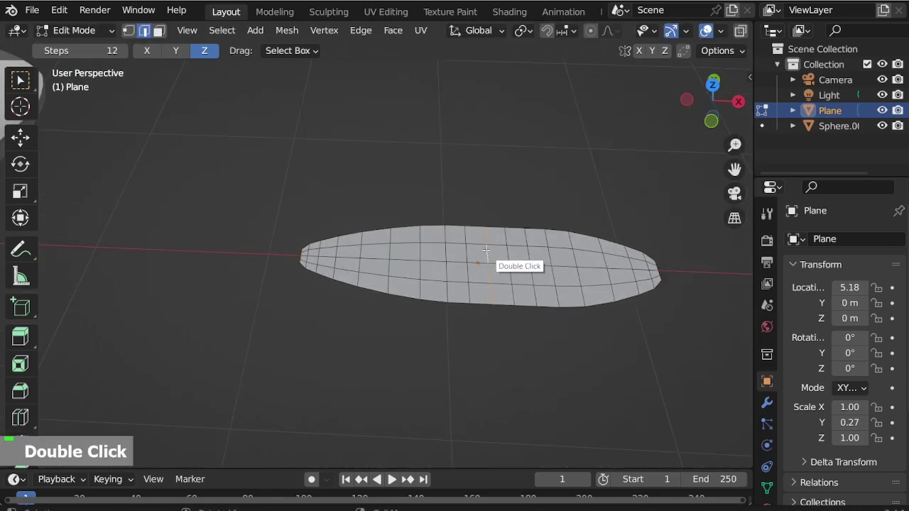
pyautogui.click(590, 31)
pyautogui.press('g')
pyautogui.press('z')
pyautogui.scroll(-7, 554, 156)
pyautogui.click(548, 139)
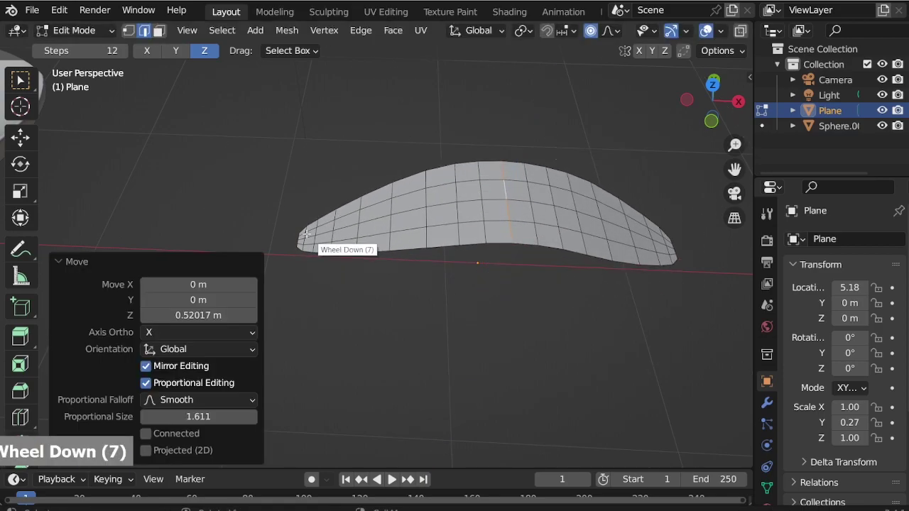
# Step: Lower the leaf's middle lengthwise edge loop about 0.06 m along Z without proportional editing, then return to Object Mode
pyautogui.doubleClick(455, 236)
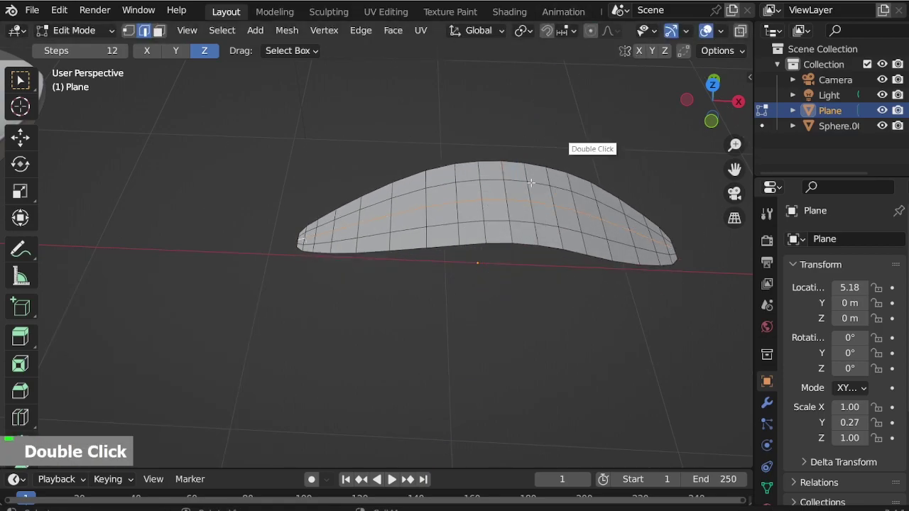
pyautogui.press('g')
pyautogui.press('z')
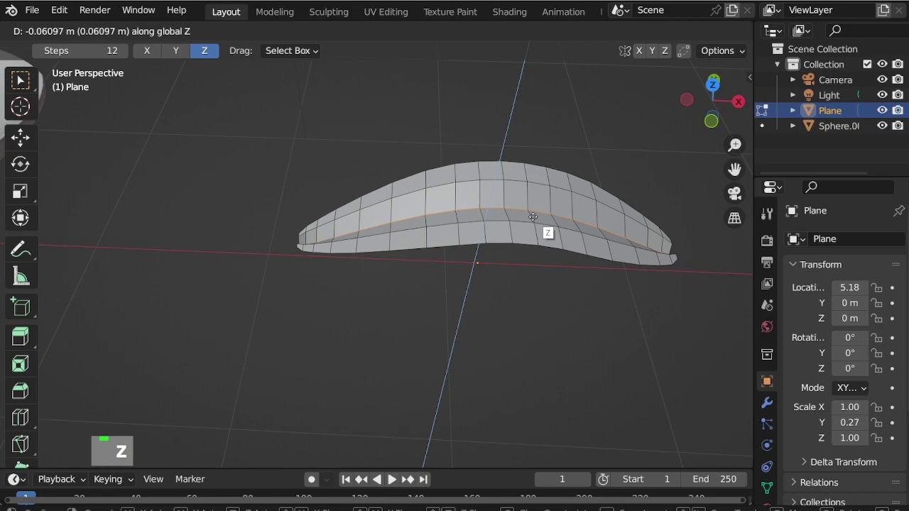
pyautogui.click(532, 216)
pyautogui.hotkey('ctrl', 'Tab')
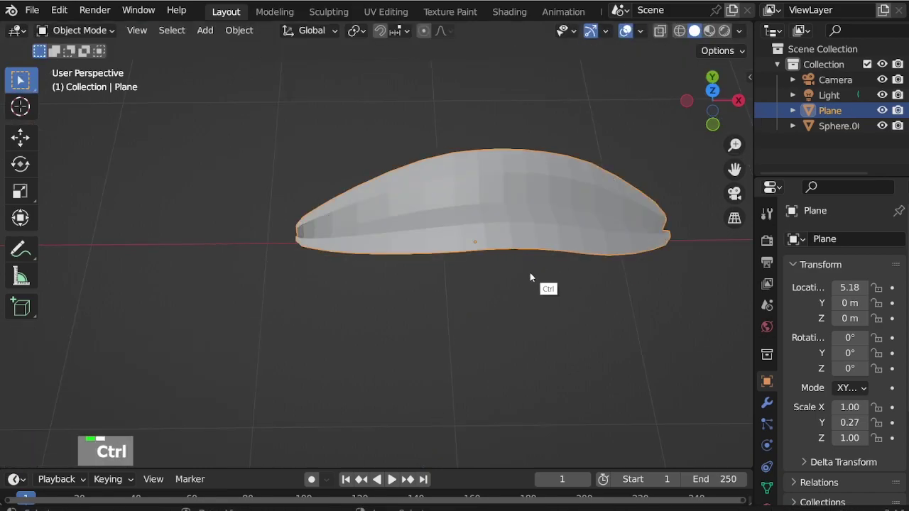
# Step: Add a level 2 Subdivision Surface to the leaf and shade it smooth
pyautogui.hotkey('ctrl', '2')
pyautogui.rightClick(527, 213)
pyautogui.click(523, 209)
# Step: Widen the leaf by scaling it up along the Y axis
pyautogui.press('s')
pyautogui.press('y')
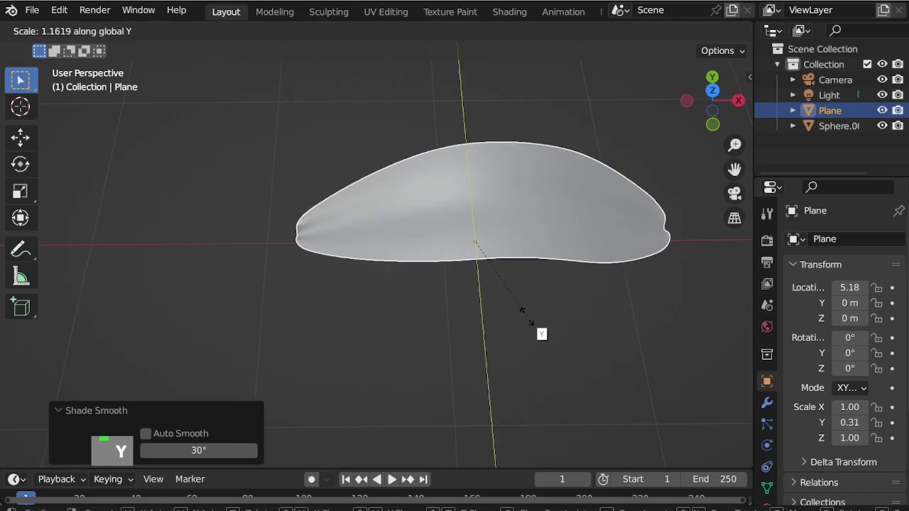
pyautogui.click(523, 341)
# Step: Return the leaf to Edit Mode and make its edit cage follow the Subdivision modifier's smoothed surface
pyautogui.hotkey('ctrl', 'Tab')
pyautogui.click(766, 402)
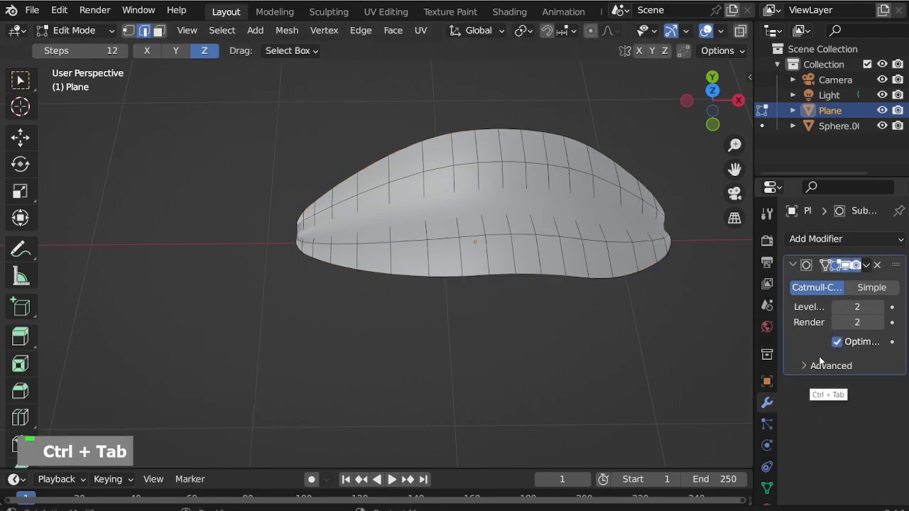
pyautogui.scroll(2, 578, 218)
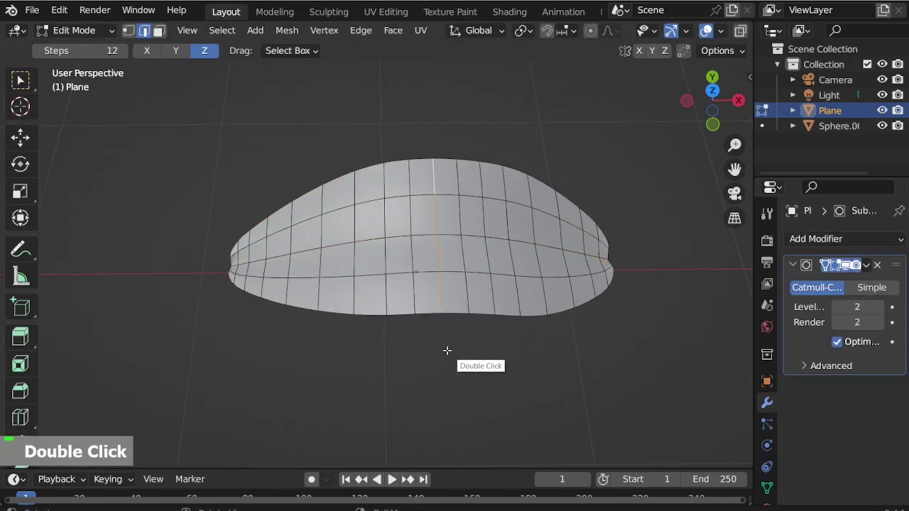
pyautogui.press('g')
pyautogui.press('x')
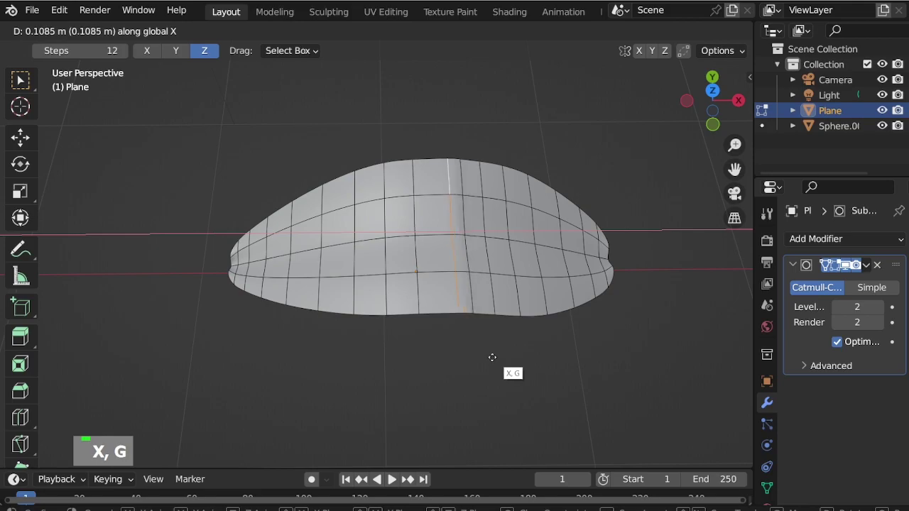
pyautogui.press('Escape')
# Step: Shift the leaf's middle crosswise edge loop 0.16388 m along X with smooth proportional editing, size 0.826
pyautogui.press('g')
pyautogui.press('x')
pyautogui.scroll(-4, 489, 350)
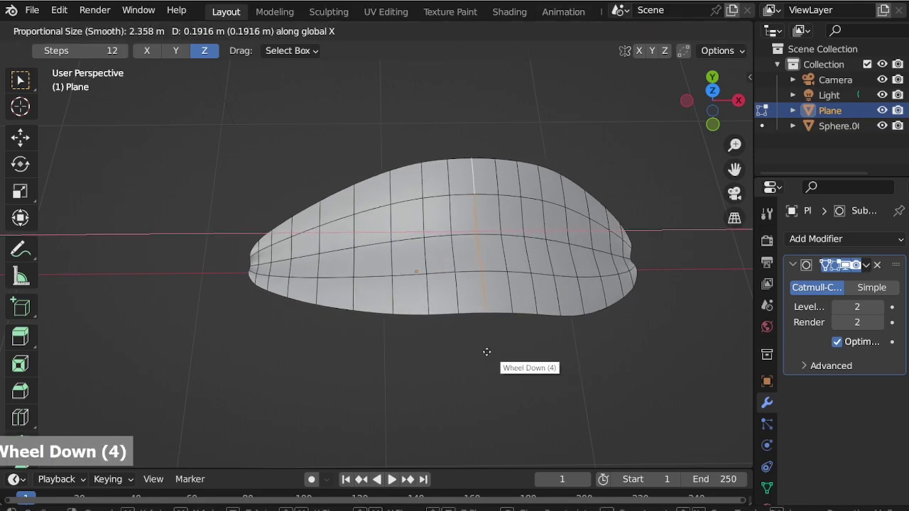
pyautogui.scroll(11, 493, 357)
pyautogui.click(473, 355)
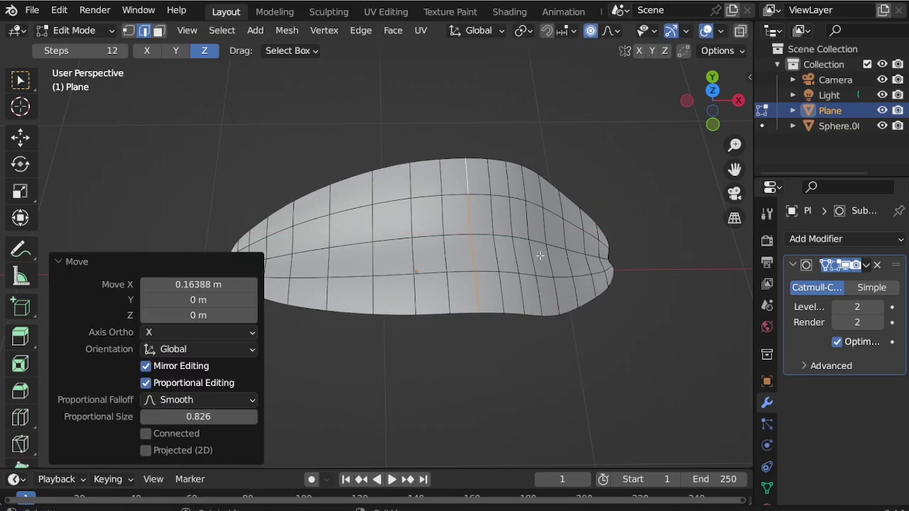
# Step: Shift the edge loop near the leaf's wide end about 0.18 m along X with proportional editing and return to Object Mode
pyautogui.doubleClick(531, 254)
pyautogui.press('g')
pyautogui.press('x')
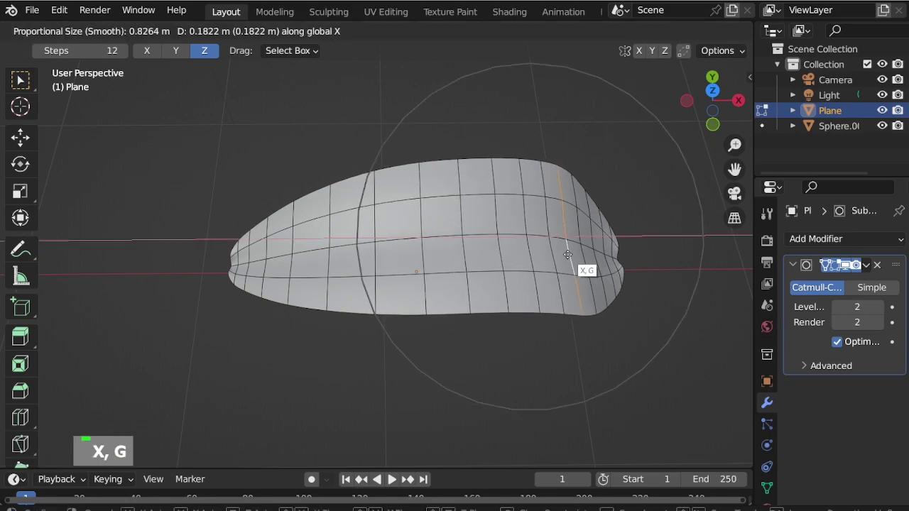
pyautogui.scroll(-2, 568, 251)
pyautogui.click(568, 252)
pyautogui.moveTo(568, 252); pyautogui.dragTo(521, 233, button='middle')
pyautogui.hotkey('ctrl', 'Tab')
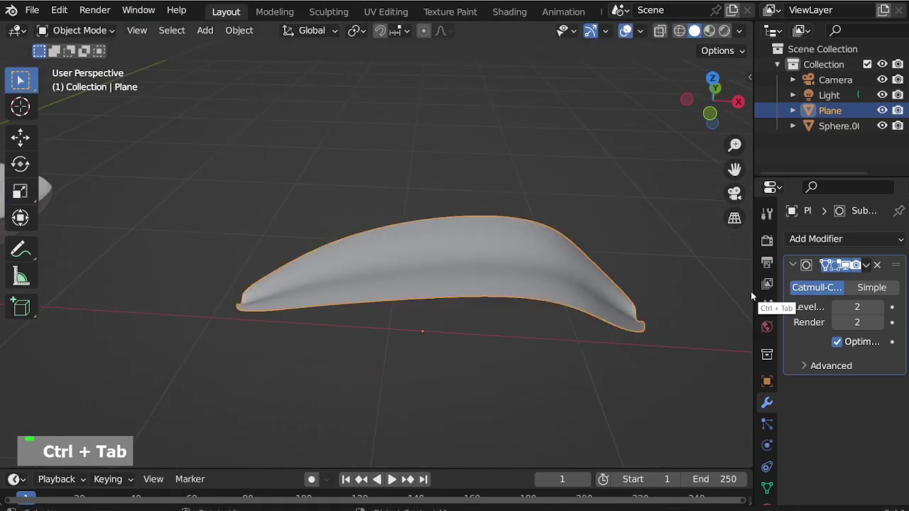
# Step: Add a Solidify modifier to the leaf with a thickness of 0.02 m
pyautogui.click(816, 239)
pyautogui.click(632, 384)
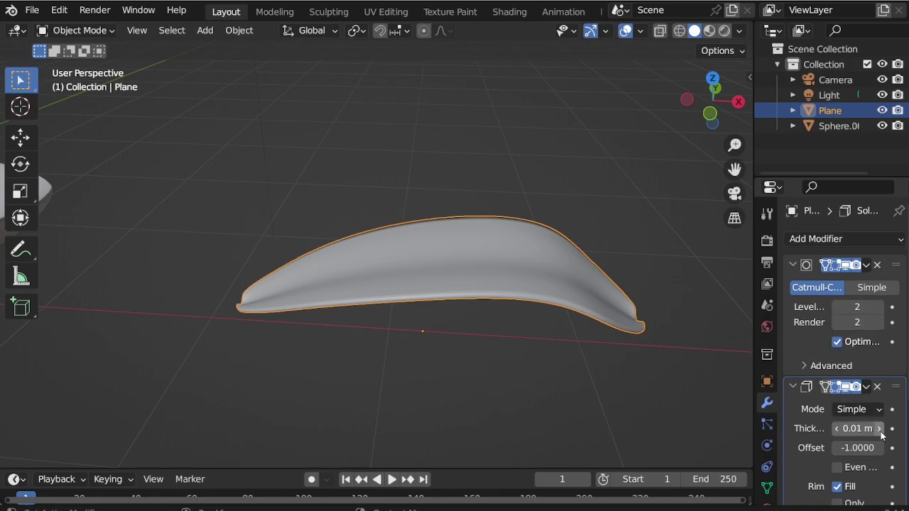
pyautogui.doubleClick(880, 430)
pyautogui.click(837, 429)
pyautogui.moveTo(561, 412); pyautogui.dragTo(531, 251, button='middle')
pyautogui.scroll(-7, 532, 251)
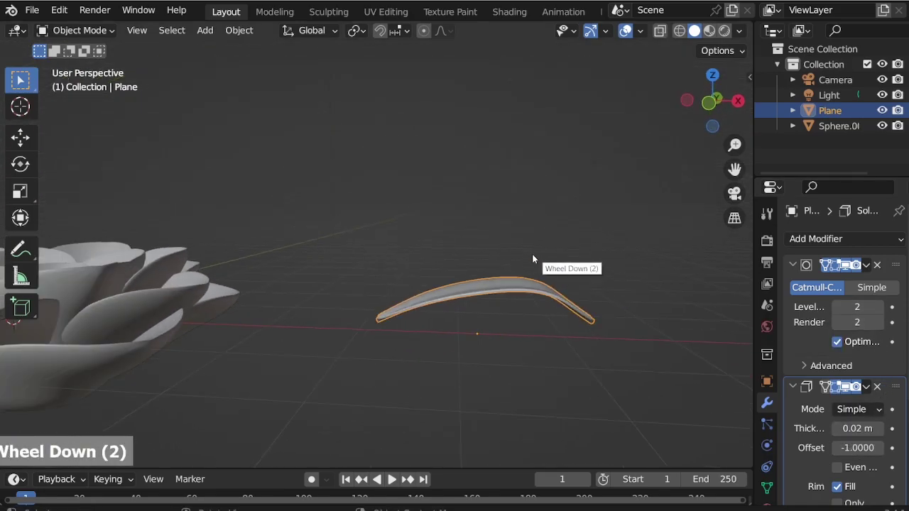
# Step: In front view, move the leaf about -3.96 m in X and -1.08 m in Z under the flower and rotate it -8.46°
pyautogui.press('KP_1')
pyautogui.press('g')
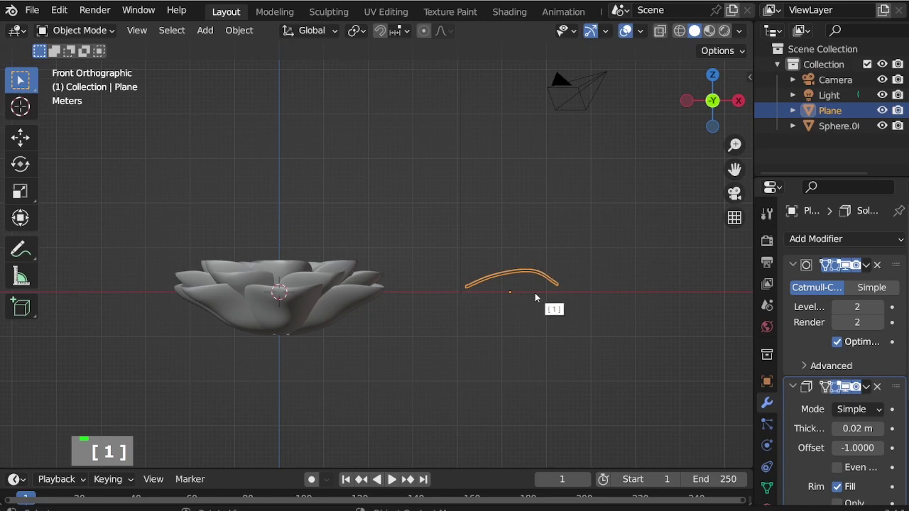
pyautogui.click(536, 294)
pyautogui.press('g')
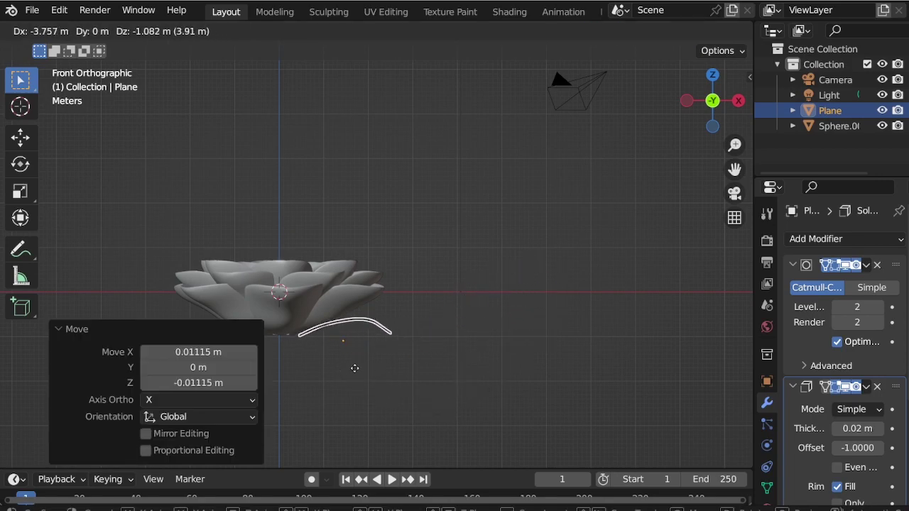
pyautogui.click(344, 366)
pyautogui.press('r')
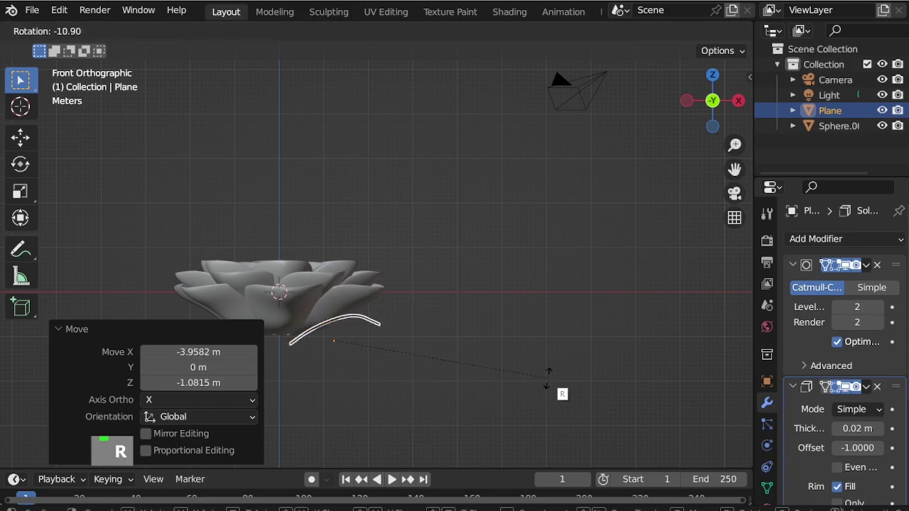
pyautogui.click(554, 389)
# Step: Scale the leaf slightly along X and set its origin to the 3D cursor
pyautogui.press('s')
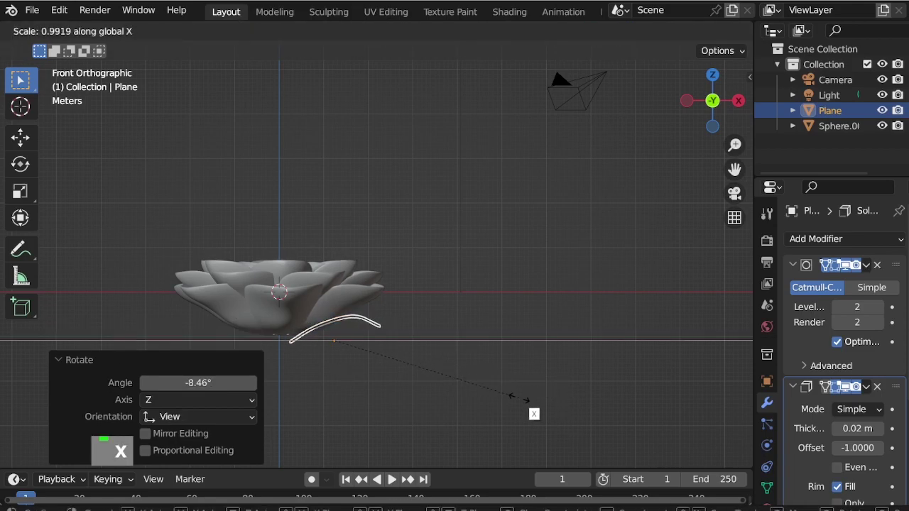
pyautogui.click(519, 398)
pyautogui.click(239, 30)
pyautogui.moveTo(314, 64)
pyautogui.click(440, 97)
pyautogui.scroll(3, 350, 313)
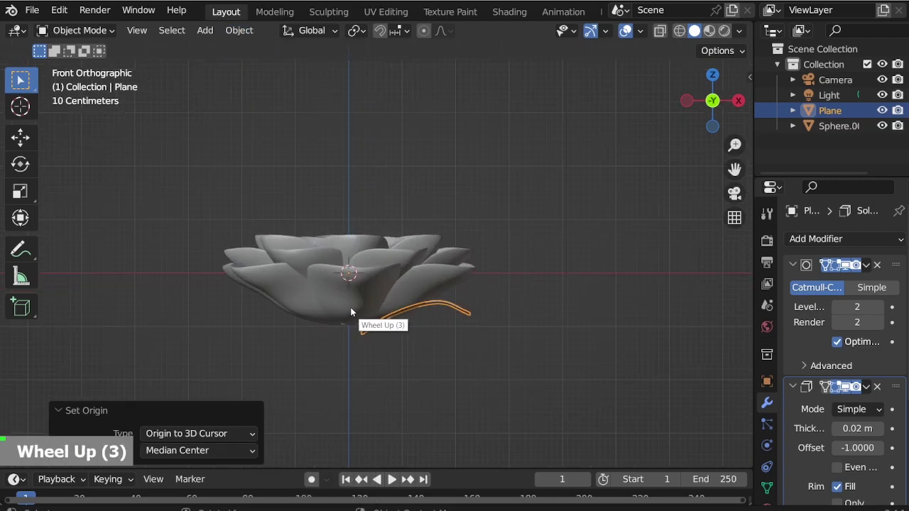
pyautogui.press('KP_7')
pyautogui.moveTo(351, 314); pyautogui.dragTo(494, 391, button='middle')
pyautogui.press('space')
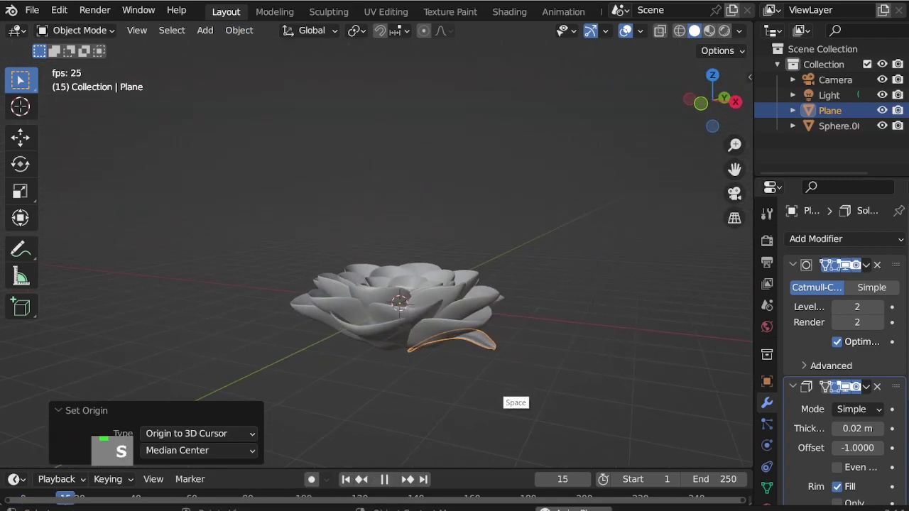
pyautogui.press('s')
pyautogui.click(502, 403)
pyautogui.press('Escape')
# Step: Scale the leaf up by 1.049 in front view and move it out beside the flower
pyautogui.scroll(2, 493, 365)
pyautogui.press('KP_1')
pyautogui.press('s')
pyautogui.click(563, 384)
pyautogui.press('g')
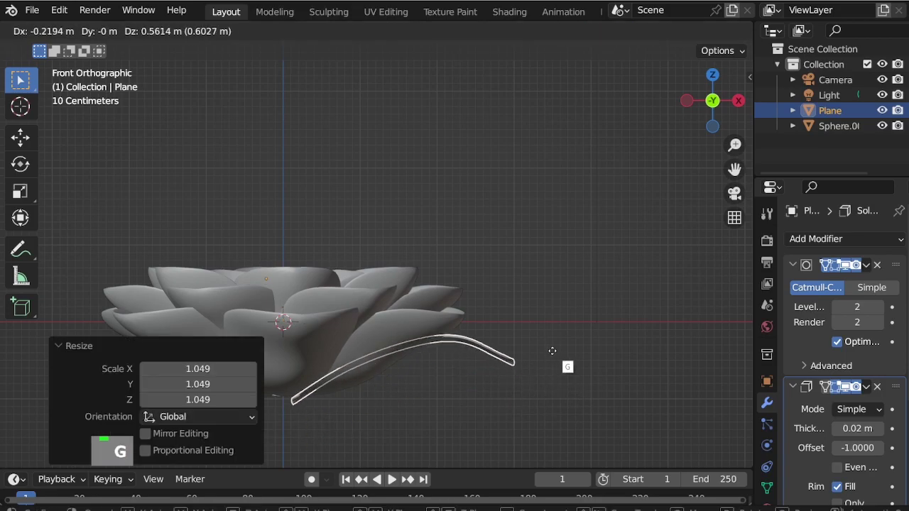
pyautogui.click(552, 350)
pyautogui.scroll(-3, 416, 348)
pyautogui.scroll(2, 396, 318)
pyautogui.press('g')
pyautogui.click(593, 275)
# Step: Pull a vertex on the leaf's inner half down along Z with proportional editing to form an S-curve, and return to Object Mode
pyautogui.scroll(1, 592, 275)
pyautogui.moveTo(592, 275); pyautogui.dragTo(599, 307, button='middle')
pyautogui.hotkey('ctrl', 'Tab')
pyautogui.scroll(2, 462, 280)
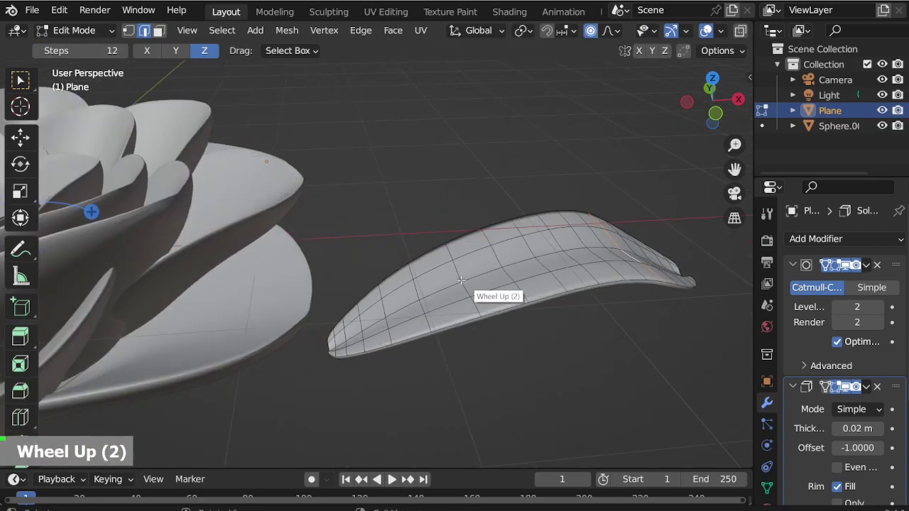
pyautogui.press('1')
pyautogui.press('KP_1')
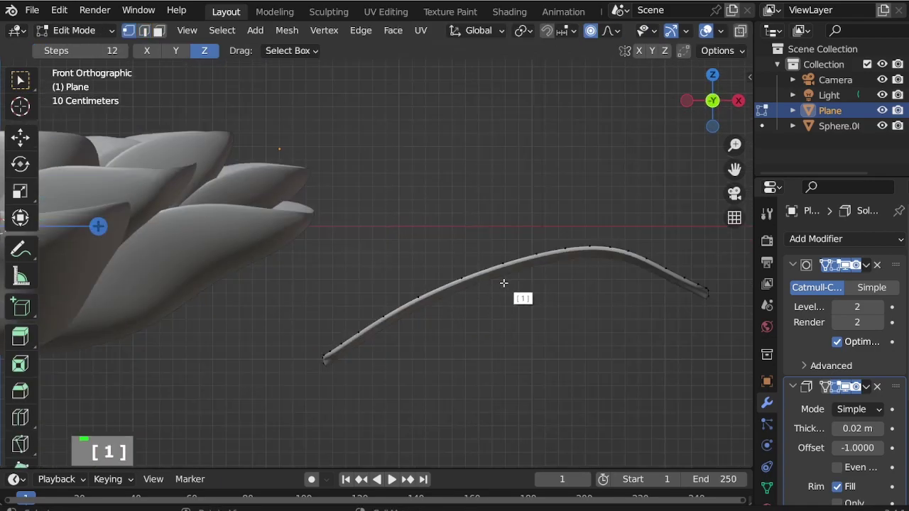
pyautogui.press('g')
pyautogui.press('z')
pyautogui.scroll(-6, 509, 320)
pyautogui.scroll(4, 508, 348)
pyautogui.scroll(-2, 508, 348)
pyautogui.scroll(-2, 492, 337)
pyautogui.scroll(4, 505, 361)
pyautogui.scroll(4, 491, 345)
pyautogui.scroll(-3, 496, 356)
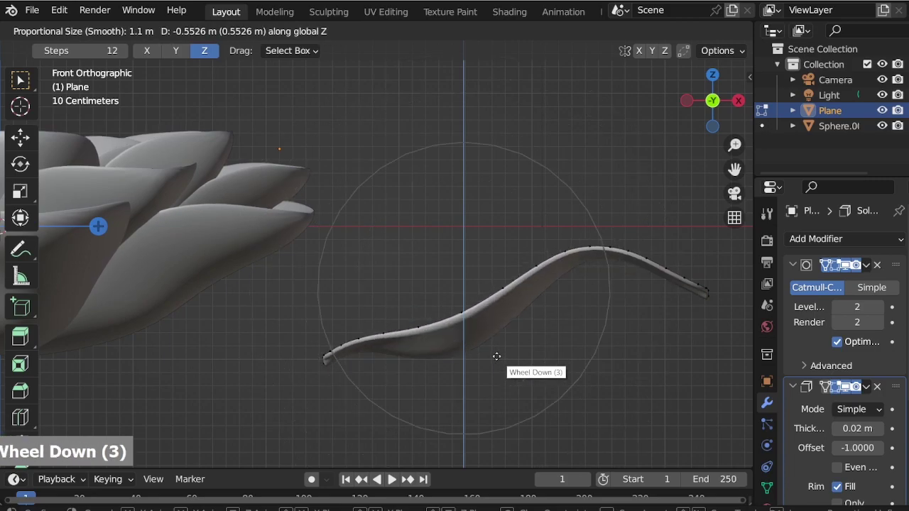
pyautogui.scroll(-2, 497, 362)
pyautogui.click(494, 367)
pyautogui.hotkey('ctrl', 'Tab')
# Step: Move the leaf -2.36 m in X back under the flower and set its origin to the 3D cursor
pyautogui.scroll(-5, 558, 284)
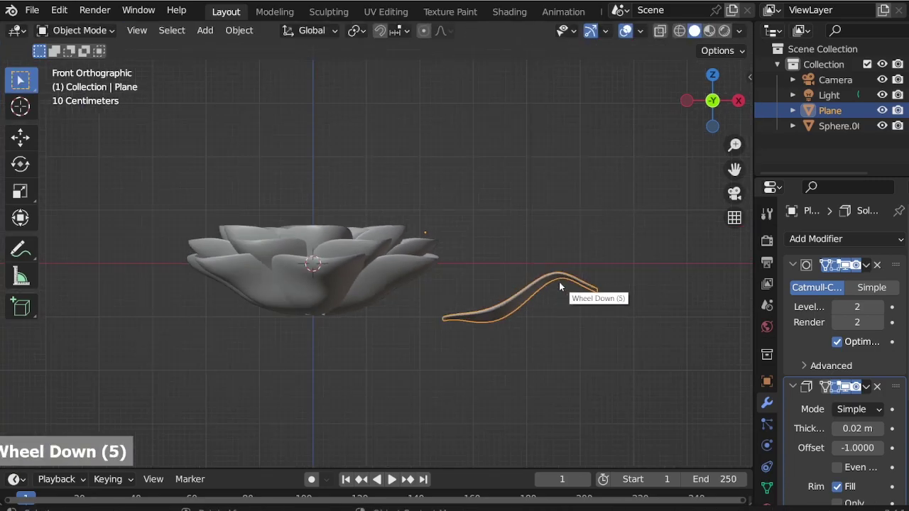
pyautogui.press('g')
pyautogui.click(419, 314)
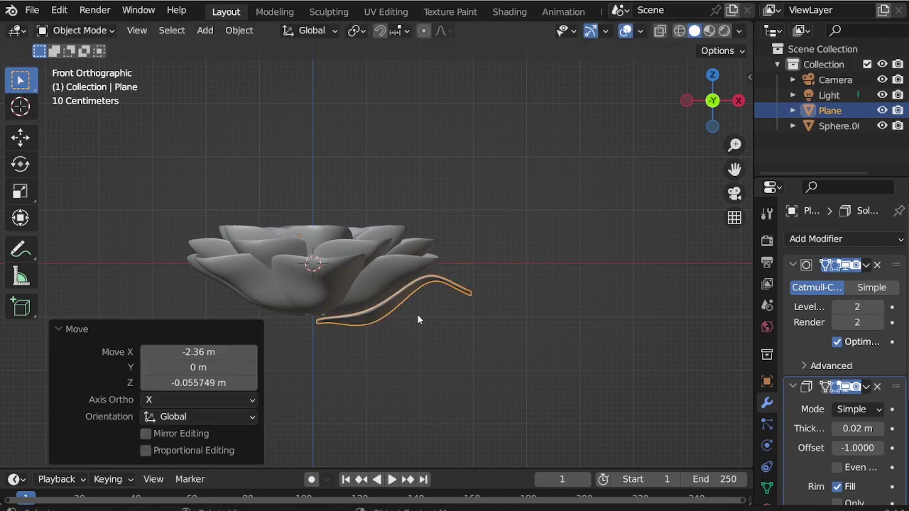
pyautogui.click(239, 30)
pyautogui.moveTo(313, 64)
pyautogui.scroll(1, 333, 334)
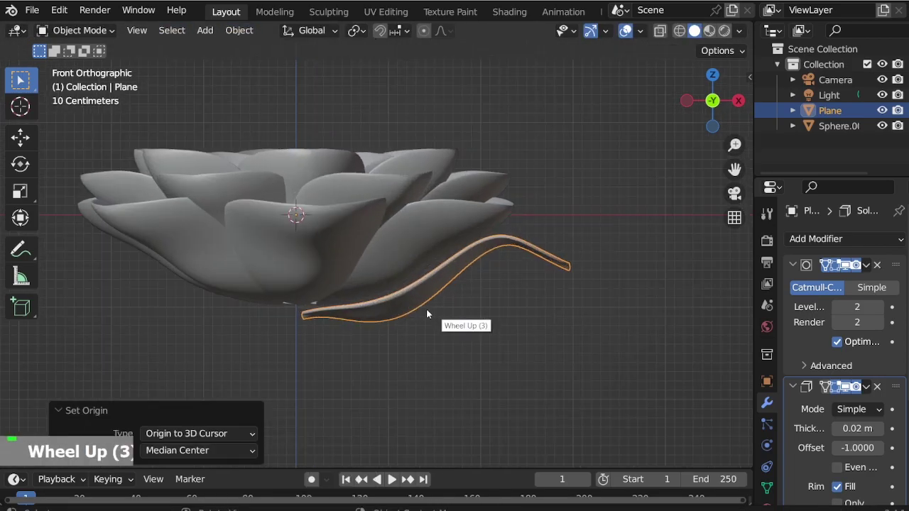
# Step: Narrow the leaf to 0.771 along Y and adjust its tilt and position under the flower in front view
pyautogui.moveTo(432, 314); pyautogui.dragTo(225, 301, button='middle')
pyautogui.press('KP_3')
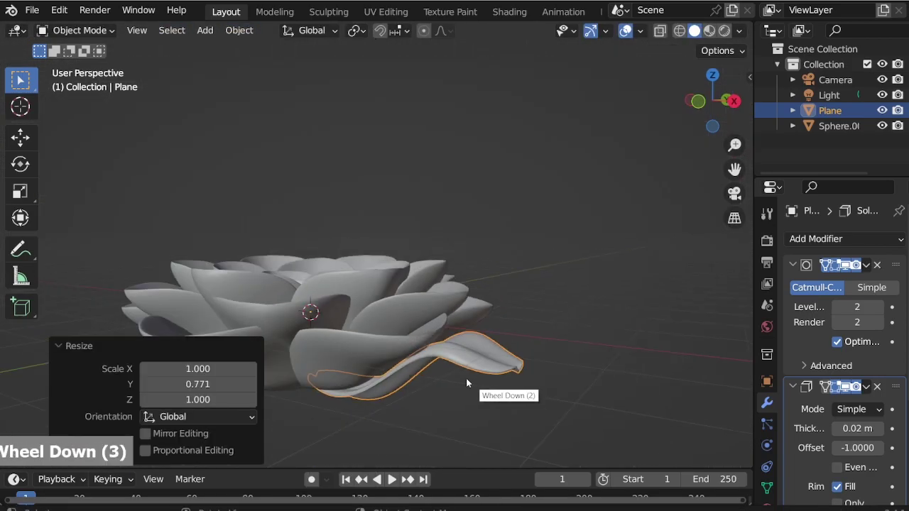
pyautogui.press('KP_1')
pyautogui.scroll(-2, 393, 389)
pyautogui.scroll(1, 629, 390)
pyautogui.press('r')
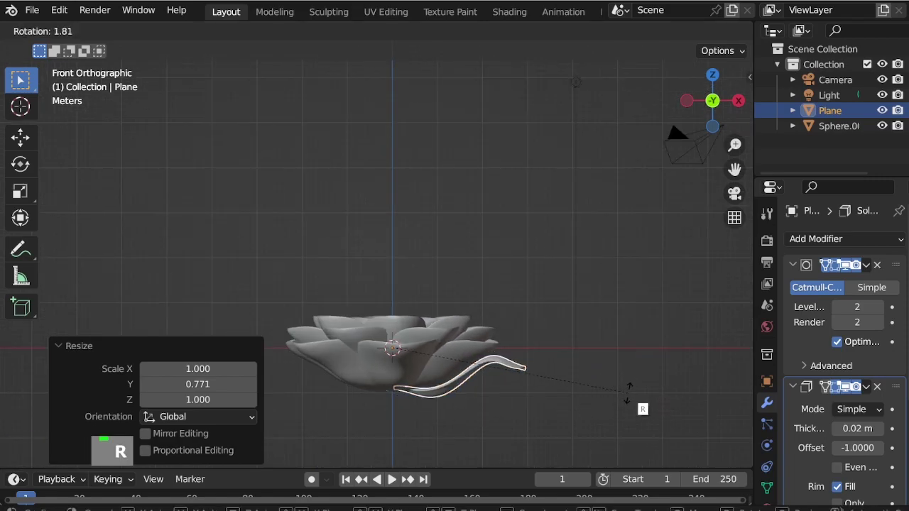
pyautogui.click(627, 393)
pyautogui.press('g')
pyautogui.click(628, 397)
pyautogui.press('r')
pyautogui.click(615, 396)
# Step: Nudge the leaf about -0.04 m in X and 0.03 m in Z and rotate it -1.29° to fit the flower's underside
pyautogui.scroll(1, 614, 396)
pyautogui.scroll(1, 615, 399)
pyautogui.press('g')
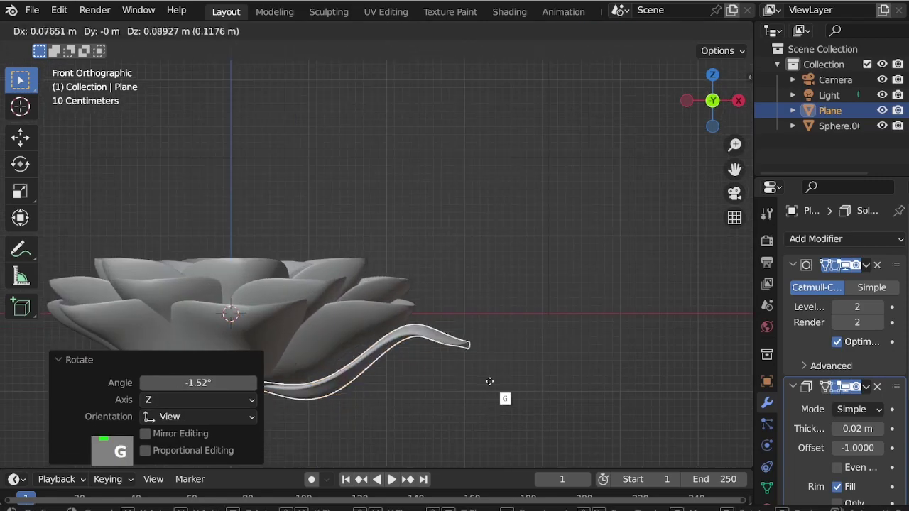
pyautogui.click(482, 389)
pyautogui.scroll(-1, 409, 382)
pyautogui.scroll(4, 677, 388)
pyautogui.press('r')
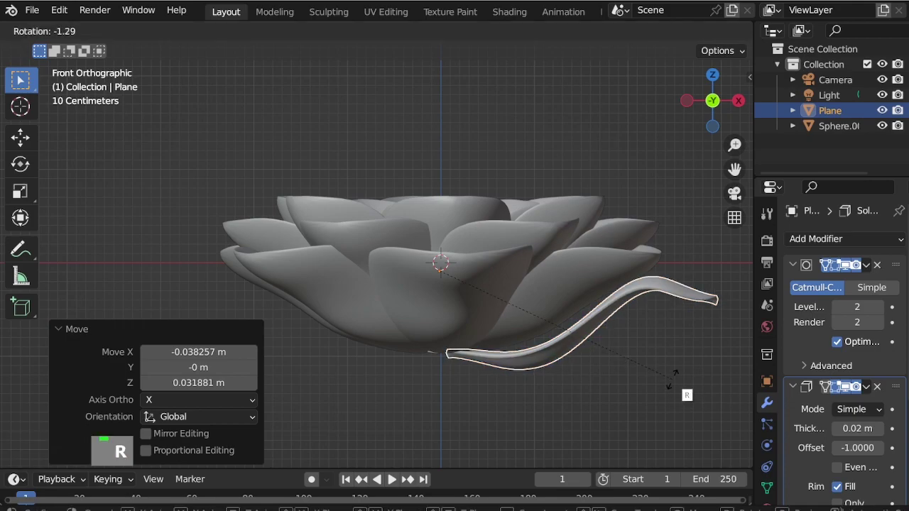
pyautogui.click(677, 379)
# Step: Apply the leaf's Solidify modifier
pyautogui.press('KP_7')
pyautogui.scroll(-3, 486, 333)
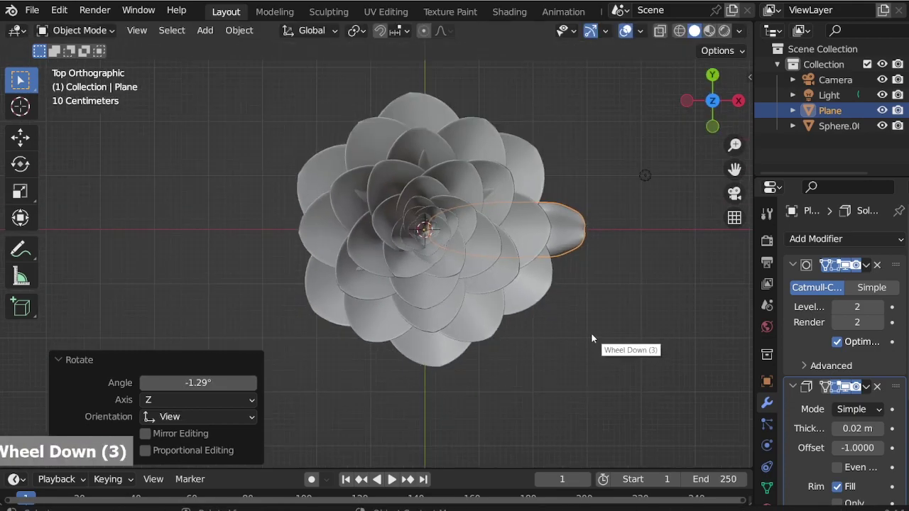
pyautogui.hotkey('ctrl', 'Tab')
pyautogui.hotkey('ctrl', 'Tab')
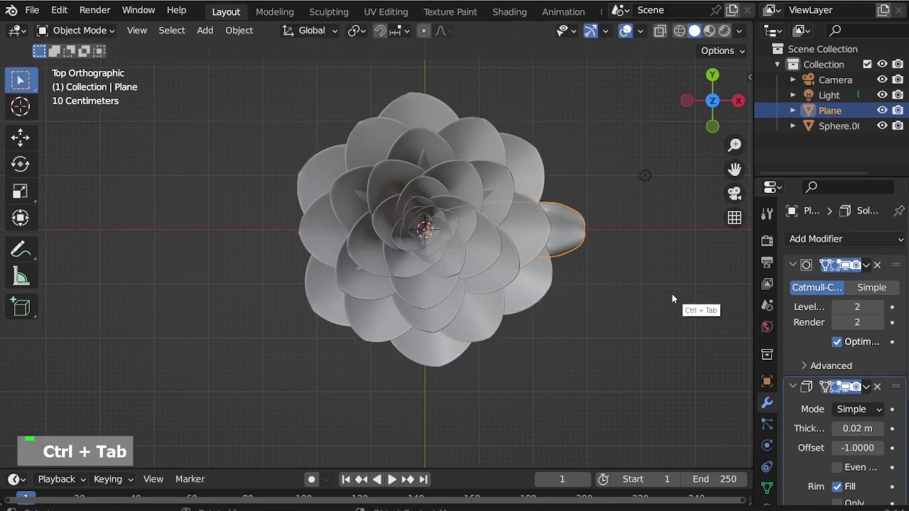
pyautogui.click(865, 387)
pyautogui.click(855, 405)
pyautogui.click(865, 265)
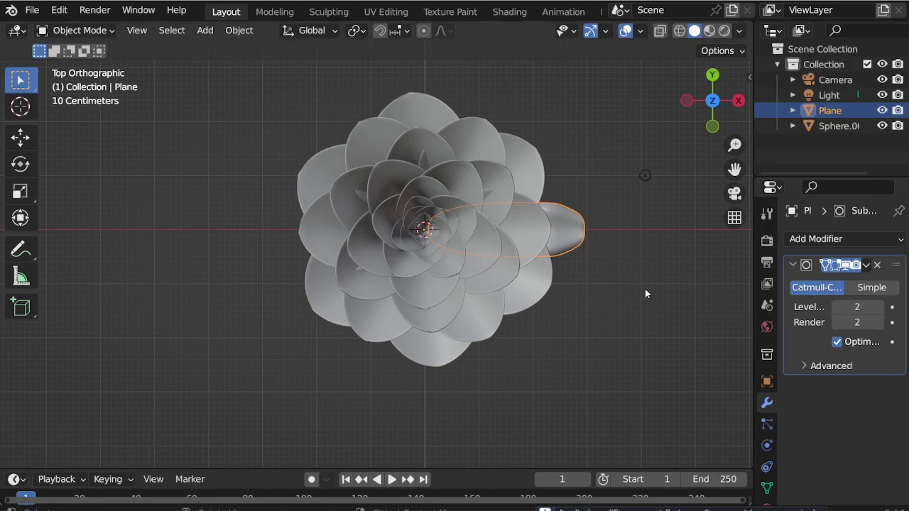
# Step: Spin the leaf's mesh around the flower's centre through 360° in 6 steps
pyautogui.hotkey('ctrl', 'Tab')
pyautogui.press('Escape')
pyautogui.moveTo(522, 130); pyautogui.dragTo(341, 192)
pyautogui.click(197, 321)
pyautogui.write('36')
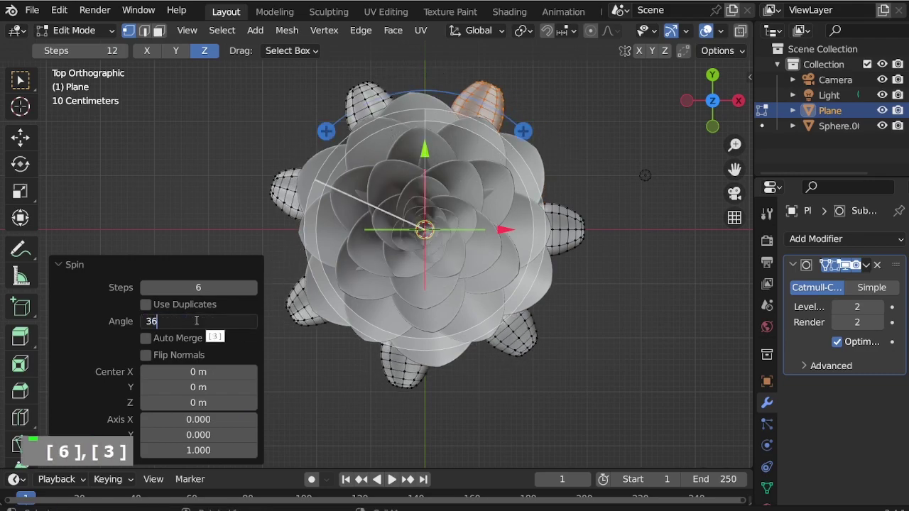
pyautogui.write('0')
pyautogui.press('Return')
# Step: Try 8 and 10 steps for the leaf spin and return the count to 6
pyautogui.click(192, 288)
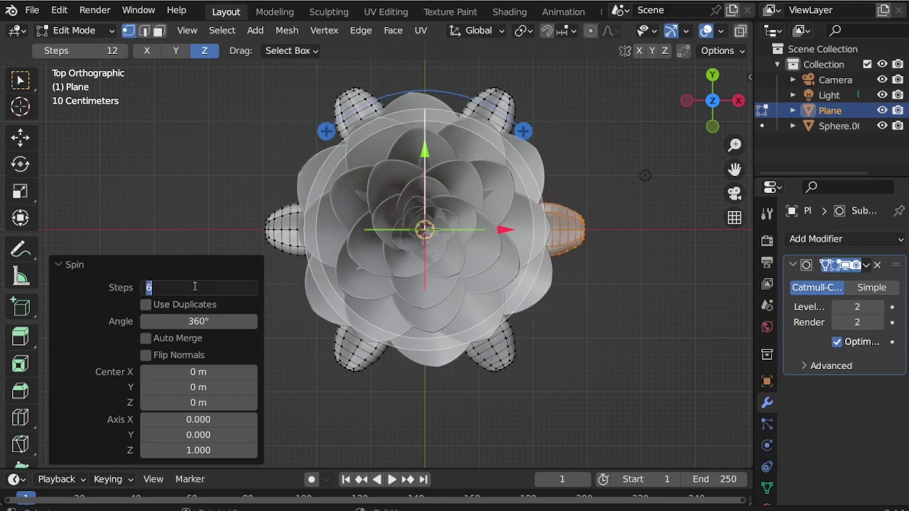
pyautogui.write('8')
pyautogui.press('Return')
pyautogui.write('10')
pyautogui.press('Return')
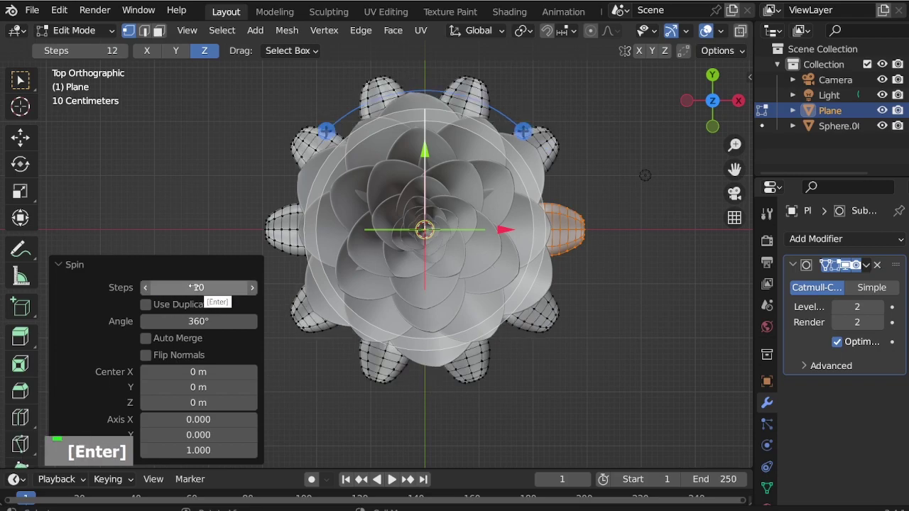
pyautogui.press('Return')
pyautogui.write('6')
pyautogui.press('Return')
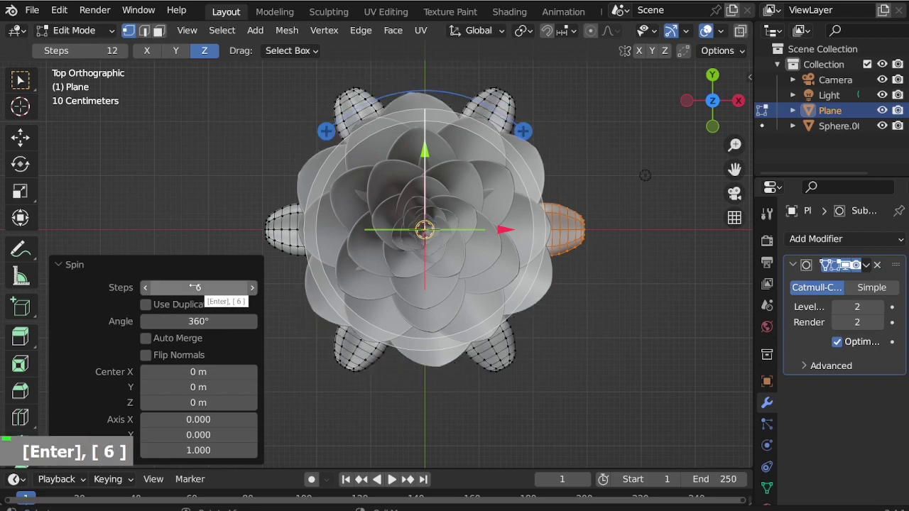
# Step: Delete the selected duplicate leaf that overlaps the first one and return to Object Mode
pyautogui.press('x')
pyautogui.click(521, 225)
pyautogui.press('Tab')
pyautogui.moveTo(522, 225); pyautogui.dragTo(491, 372, button='middle')
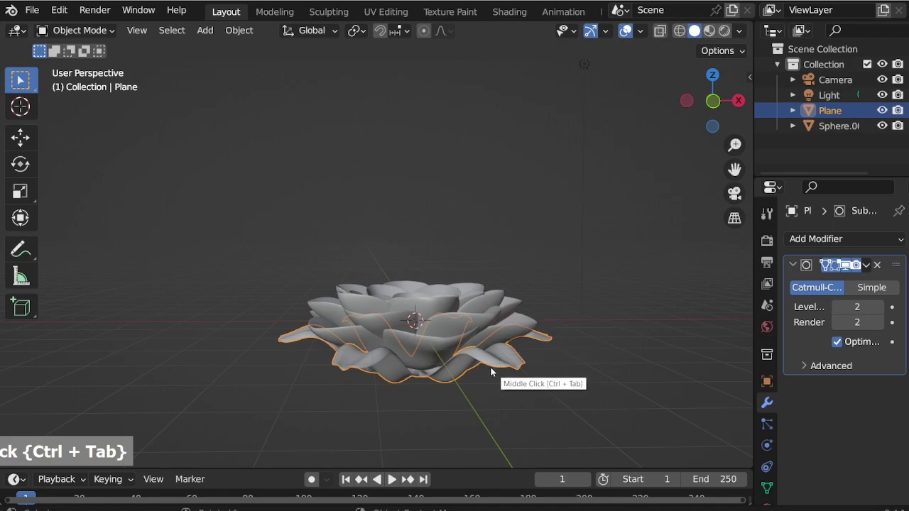
pyautogui.hotkey('alt', 'z')
pyautogui.hotkey('alt', 'z')
# Step: Scale the ring of leaves down to about 0.96 in front view
pyautogui.press('KP_1')
pyautogui.press('s')
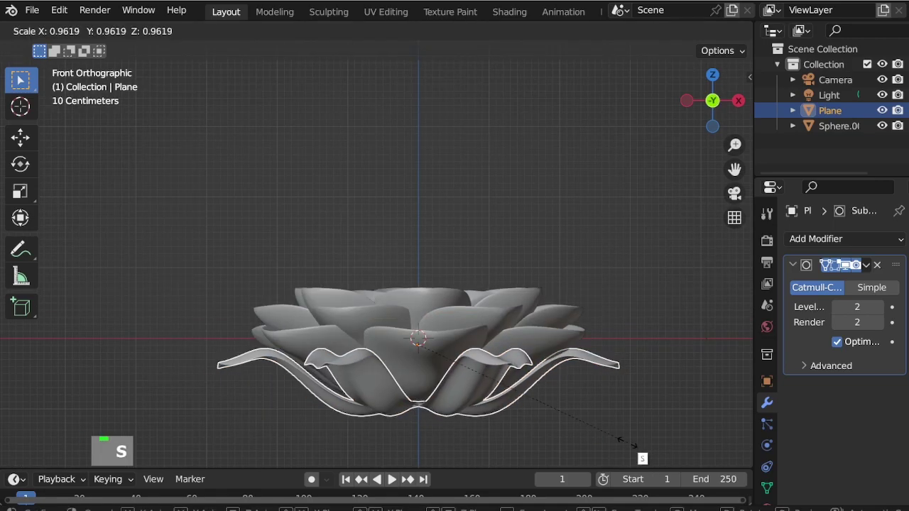
pyautogui.click(619, 437)
pyautogui.press('s')
pyautogui.press('z')
pyautogui.press('Escape')
# Step: Apply the leaf ring's transforms and rescale its height along Z
pyautogui.hotkey('ctrl', 'a')
pyautogui.click(521, 337)
pyautogui.press('s')
pyautogui.press('z')
pyautogui.click(670, 412)
# Step: Flatten the leaf ring to 0.924 along Z and lower it about 0.13 m along Z against the flower's underside
pyautogui.press('g')
pyautogui.press('z')
pyautogui.click(676, 426)
pyautogui.press('s')
pyautogui.press('z')
pyautogui.click(673, 431)
pyautogui.press('g')
pyautogui.press('z')
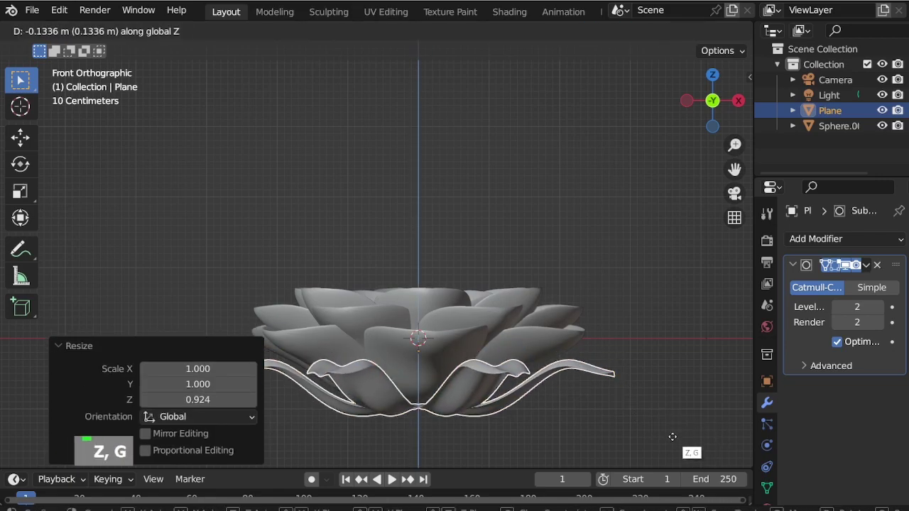
pyautogui.click(634, 312)
# Step: Examine the fit between the leaf ring and the flower from the side and from below
pyautogui.scroll(-4, 634, 312)
pyautogui.moveTo(634, 311); pyautogui.dragTo(557, 395, button='middle')
pyautogui.scroll(2, 506, 343)
pyautogui.moveTo(507, 342); pyautogui.dragTo(546, 301, button='middle')
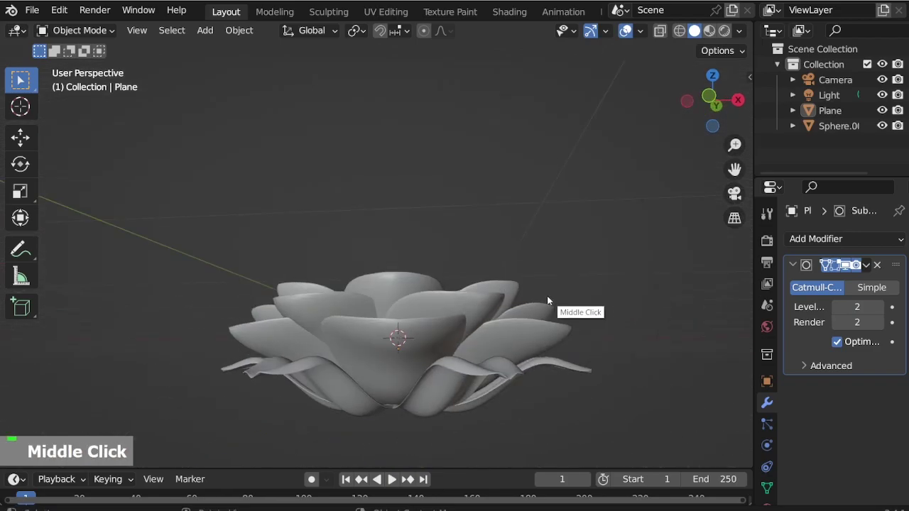
pyautogui.scroll(-3, 483, 306)
pyautogui.scroll(3, 483, 306)
pyautogui.moveTo(483, 306); pyautogui.dragTo(442, 300, button='middle')
# Step: Add a 16-vertex cylinder at the flower's centre and scale it down to stem thickness
pyautogui.hotkey('shift', 'a')
pyautogui.moveTo(426, 213)
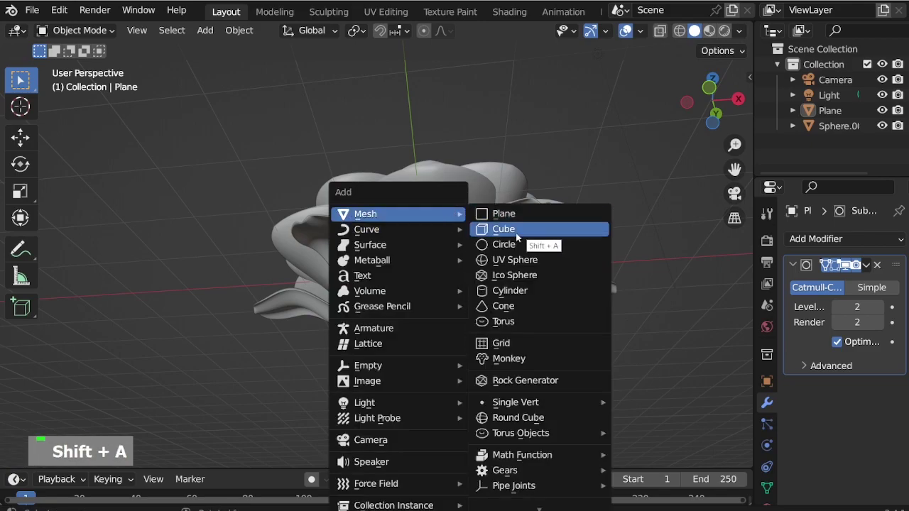
pyautogui.click(515, 291)
pyautogui.moveTo(532, 298); pyautogui.dragTo(632, 380, button='middle')
pyautogui.scroll(-2, 632, 380)
pyautogui.moveTo(571, 275); pyautogui.dragTo(565, 313, button='middle')
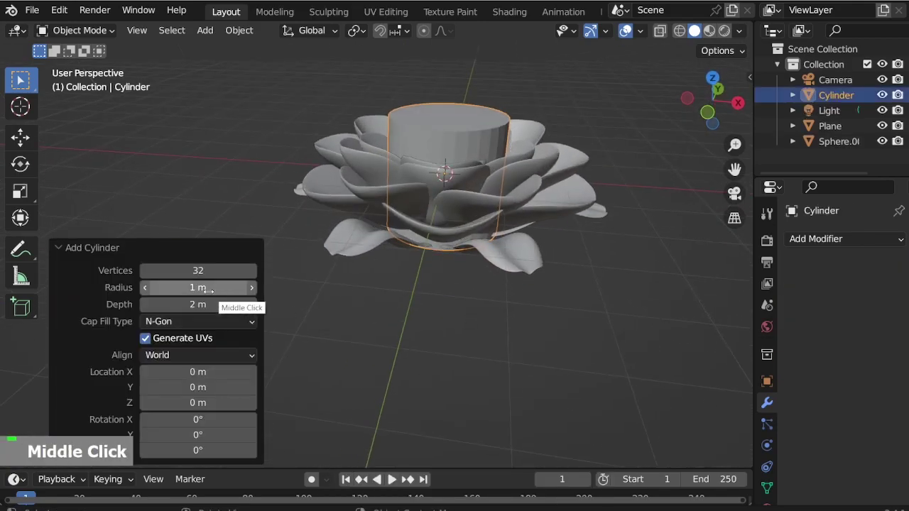
pyautogui.press('s')
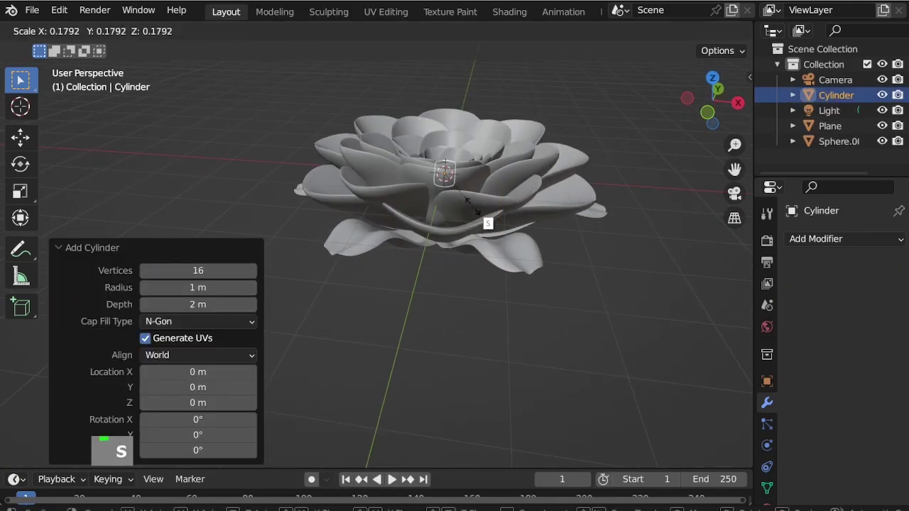
pyautogui.click(469, 199)
# Step: Lower the small cylinder along Z until it sits directly beneath the flower in front view
pyautogui.press('g')
pyautogui.press('z')
pyautogui.click(471, 272)
pyautogui.press('KP_1')
pyautogui.press('g')
pyautogui.press('z')
pyautogui.click(524, 330)
# Step: Select the cylinder's bottom vertices and move them -7.9317 m along Z to form a long stem
pyautogui.press('Tab')
pyautogui.scroll(4, 433, 305)
pyautogui.hotkey('alt', 'z')
pyautogui.moveTo(390, 269); pyautogui.dragTo(473, 298)
pyautogui.hotkey('alt', 'z')
pyautogui.scroll(-4, 366, 309)
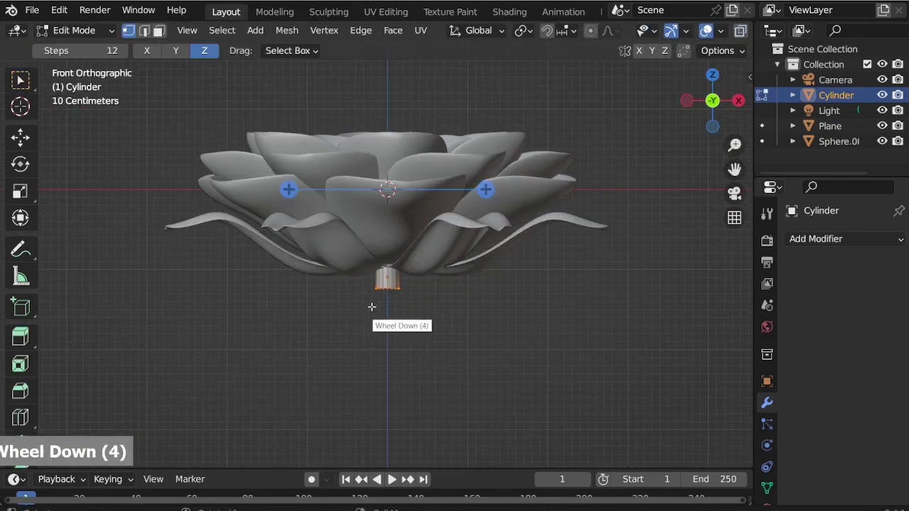
pyautogui.scroll(-5, 366, 309)
pyautogui.press('g')
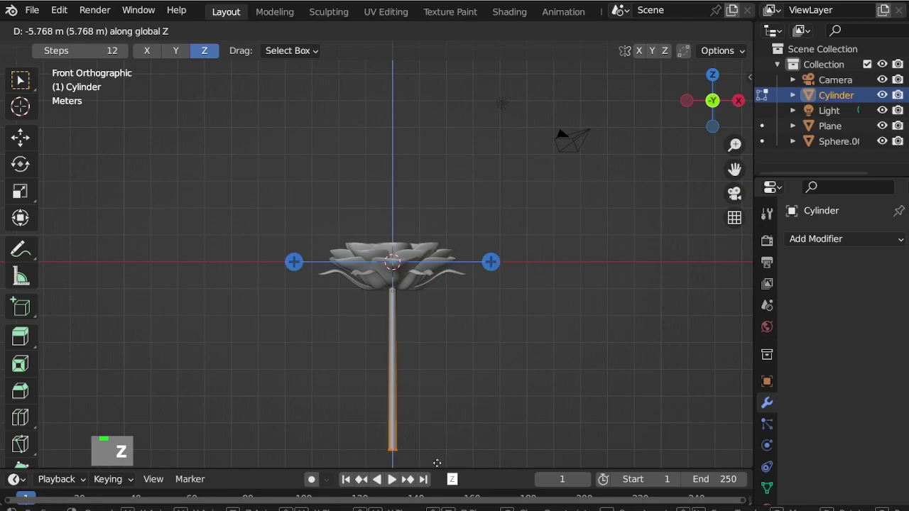
pyautogui.click(448, 95)
pyautogui.scroll(-4, 481, 116)
pyautogui.scroll(3, 419, 203)
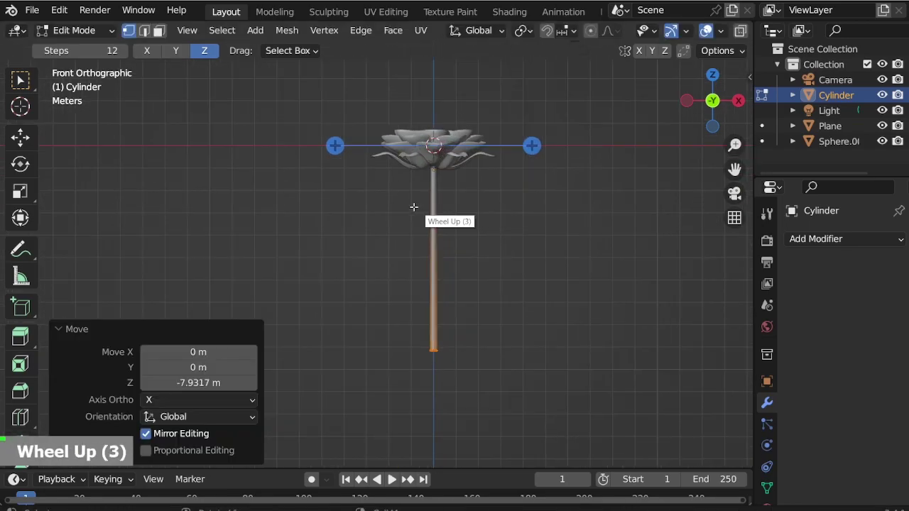
# Step: Divide the stem with 22 unslid loop cuts and turn on X-ray display
pyautogui.hotkey('ctrl', 'r')
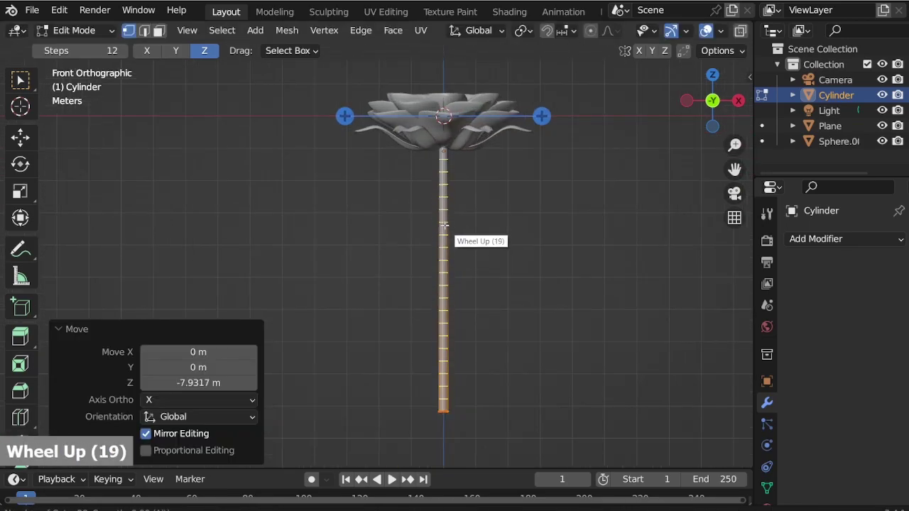
pyautogui.scroll(1, 444, 225)
pyautogui.rightClick(444, 225)
pyautogui.hotkey('alt', 'z')
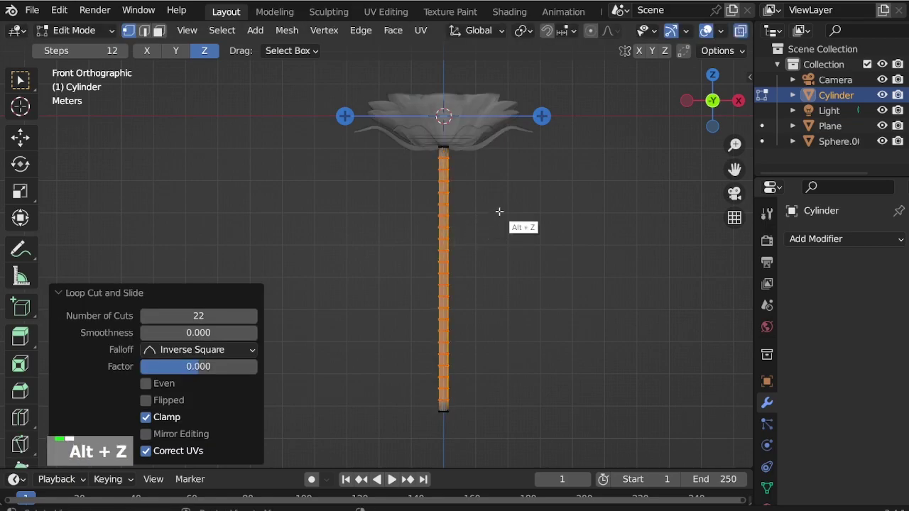
pyautogui.click(435, 190)
pyautogui.press('g')
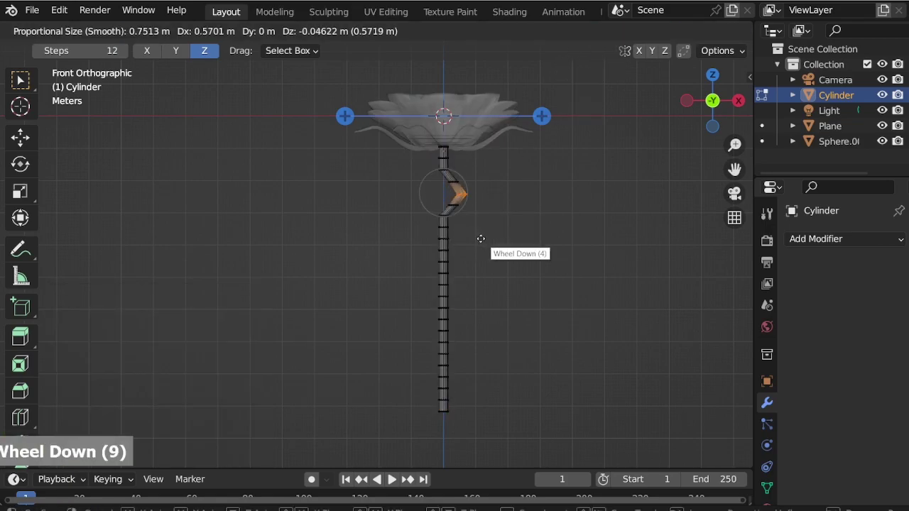
pyautogui.press('Escape')
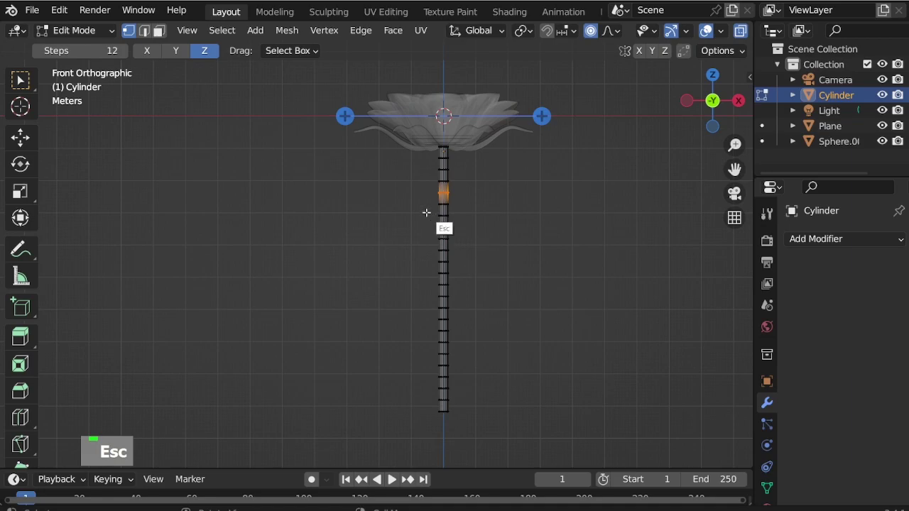
# Step: Bend the upper stem by moving a ring 0.4314 m along X and -0.077 m along Z with proportional size 2.358
pyautogui.press('g')
pyautogui.scroll(-4, 475, 224)
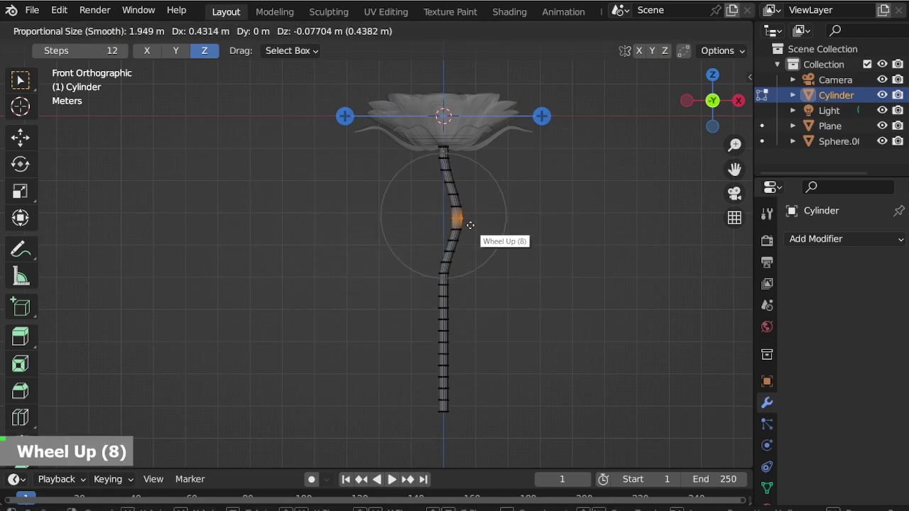
pyautogui.click(470, 225)
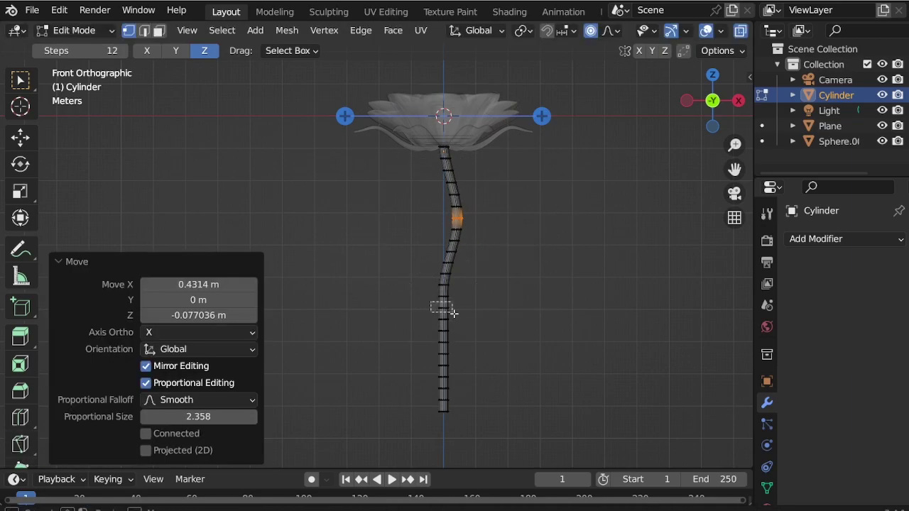
# Step: Bend the middle of the stem toward negative X with a wide proportional editing radius
pyautogui.keyDown('alt'); pyautogui.click(452, 312); pyautogui.keyUp('alt')
pyautogui.press('g')
pyautogui.scroll(-5, 466, 322)
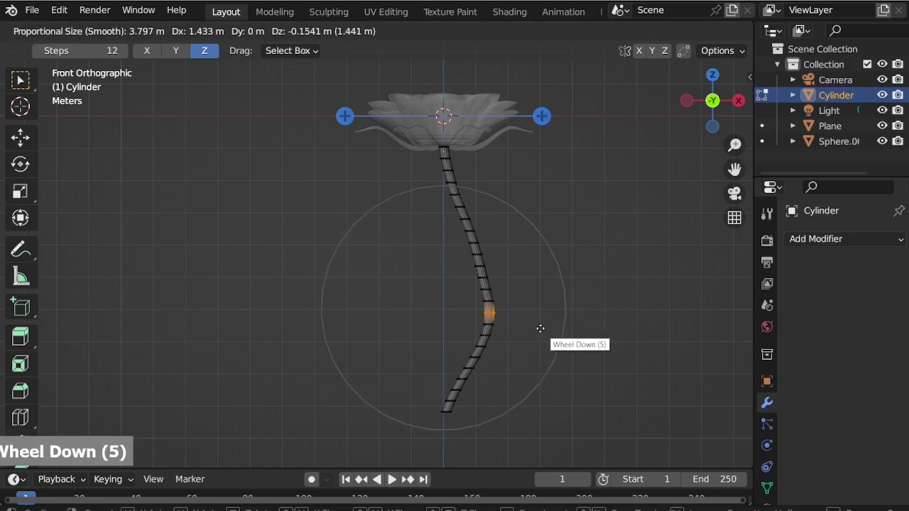
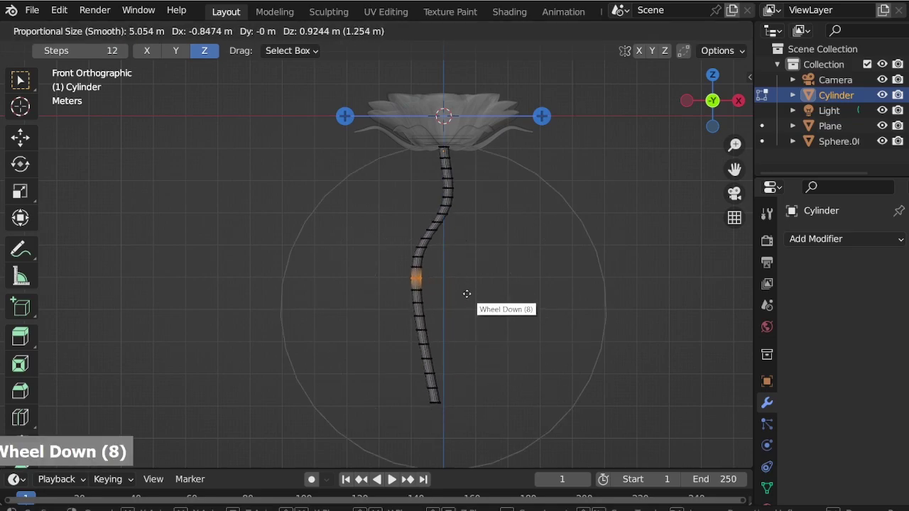
pyautogui.click(467, 332)
# Step: Bend the lower stem back about 0.66 m along X with a smaller proportional radius and return to Object Mode
pyautogui.keyDown('alt'); pyautogui.click(452, 355); pyautogui.keyUp('alt')
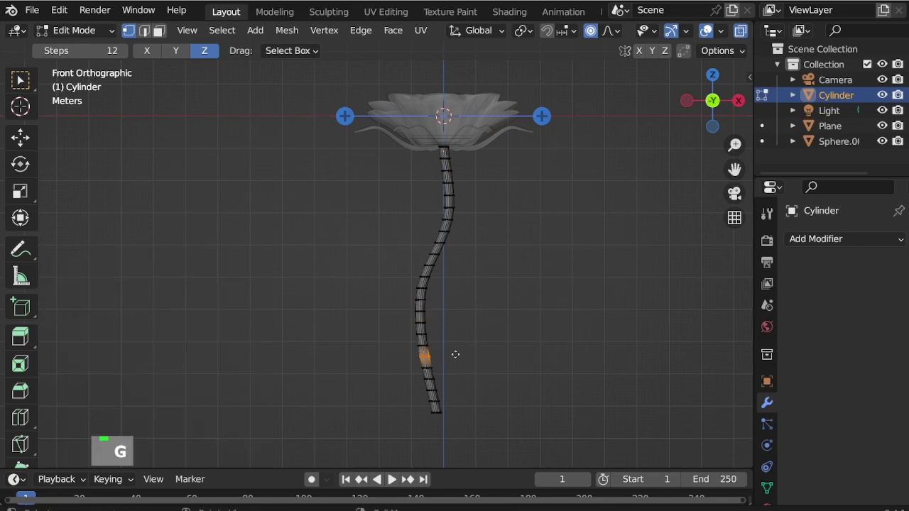
pyautogui.press('g')
pyautogui.scroll(4, 476, 354)
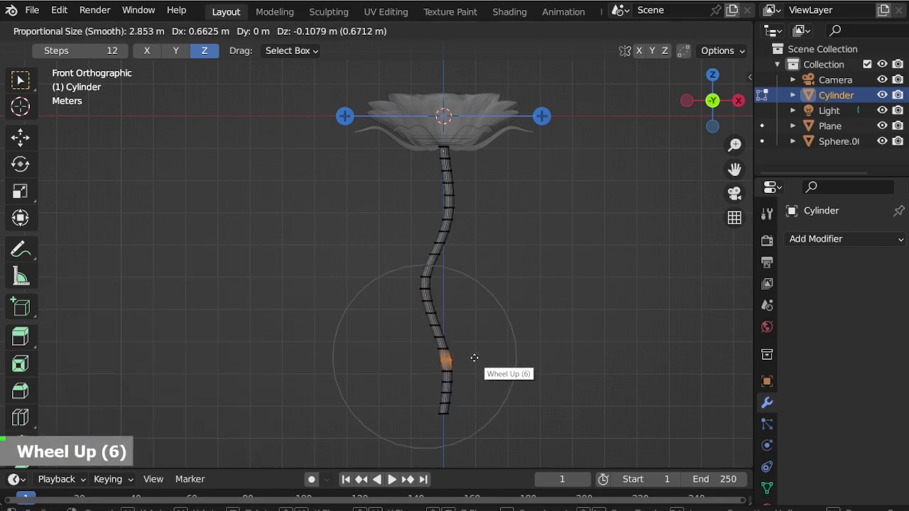
pyautogui.click(475, 358)
pyautogui.hotkey('ctrl', 'Tab')
# Step: Rescale the whole stem and adjust its length along Z in front view
pyautogui.moveTo(497, 270); pyautogui.dragTo(436, 280, button='middle')
pyautogui.scroll(3, 436, 280)
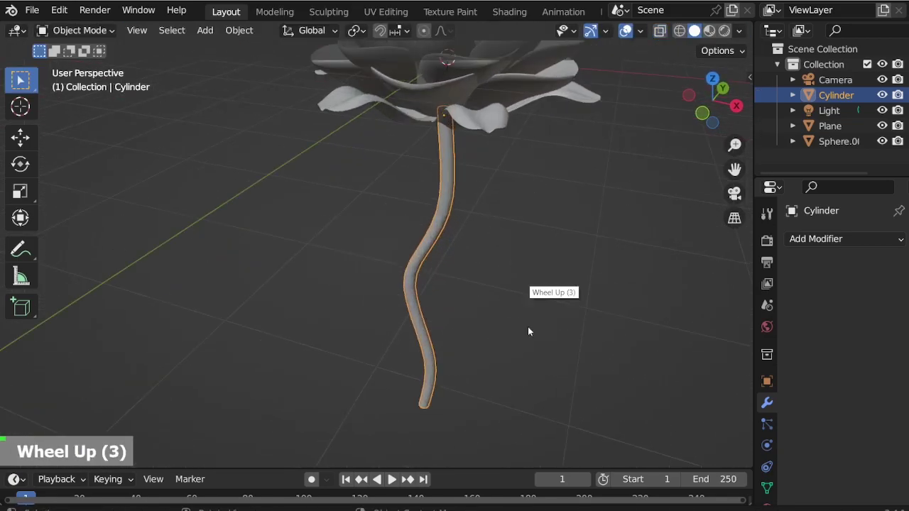
pyautogui.press('s')
pyautogui.click(520, 364)
pyautogui.press('KP_1')
pyautogui.scroll(-3, 511, 348)
pyautogui.press('s')
pyautogui.press('z')
pyautogui.click(491, 256)
# Step: Scale the stem uniformly to 0.861 and readjust its length along Z
pyautogui.moveTo(492, 255); pyautogui.dragTo(511, 333, button='middle')
pyautogui.press('s')
pyautogui.click(491, 310)
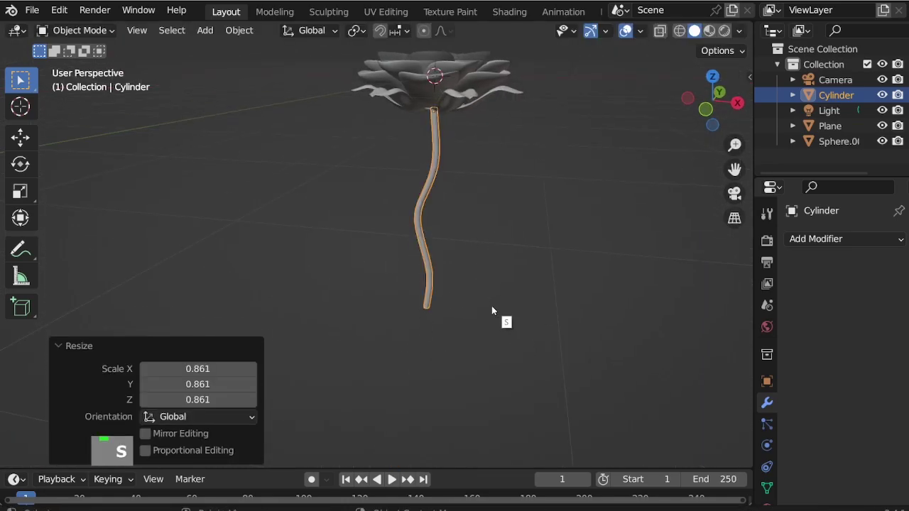
pyautogui.press('s')
pyautogui.press('z')
pyautogui.click(504, 373)
pyautogui.moveTo(504, 373); pyautogui.dragTo(460, 176, button='middle')
pyautogui.scroll(-1, 460, 175)
pyautogui.scroll(3, 400, 126)
pyautogui.moveTo(400, 126); pyautogui.dragTo(449, 173, button='middle')
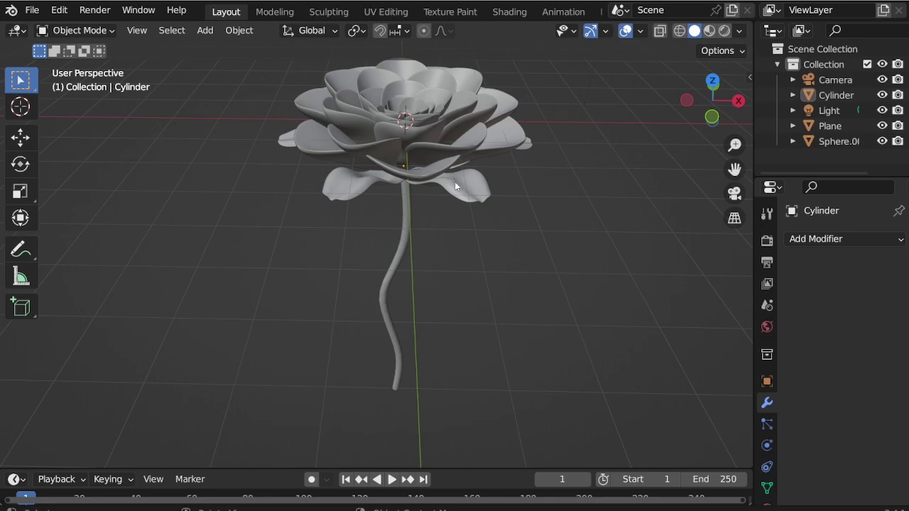
# Step: Parent the flower and the leaf ring to the stem with the Object option
pyautogui.moveTo(456, 184); pyautogui.dragTo(413, 119, button='middle')
pyautogui.click(418, 116)
pyautogui.keyDown('shift'); pyautogui.click(405, 223); pyautogui.keyUp('shift')
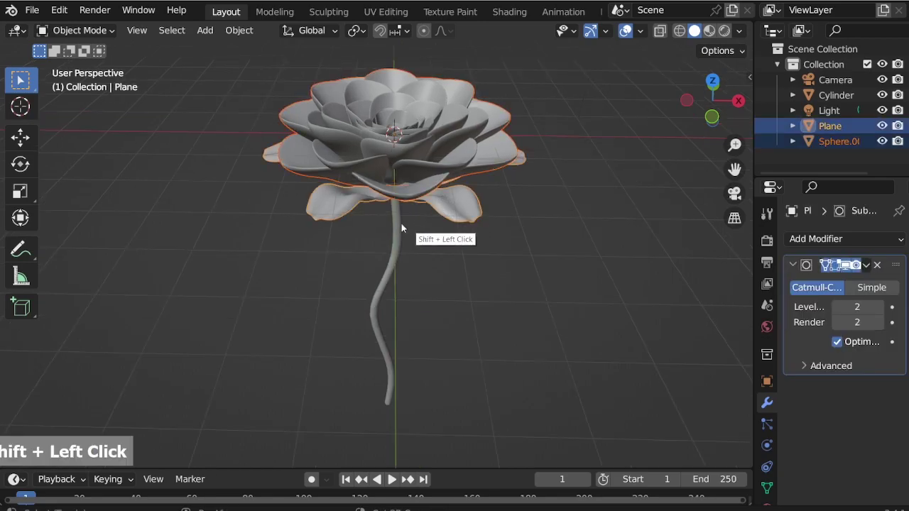
pyautogui.keyDown('shift'); pyautogui.click(395, 227); pyautogui.keyUp('shift')
pyautogui.hotkey('ctrl', 'p')
pyautogui.click(396, 225)
# Step: Raise the stem with its parented flower 9.3082 m along Z so its base meets the ground grid
pyautogui.scroll(-2, 507, 254)
pyautogui.moveTo(507, 254); pyautogui.dragTo(436, 310, button='middle')
pyautogui.scroll(-4, 436, 302)
pyautogui.press('g')
pyautogui.press('z')
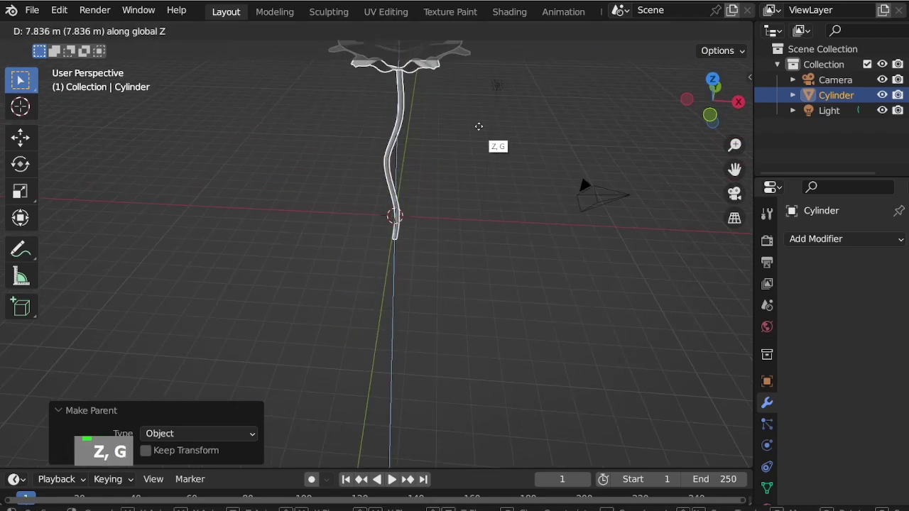
pyautogui.click(435, 148)
pyautogui.scroll(3, 367, 174)
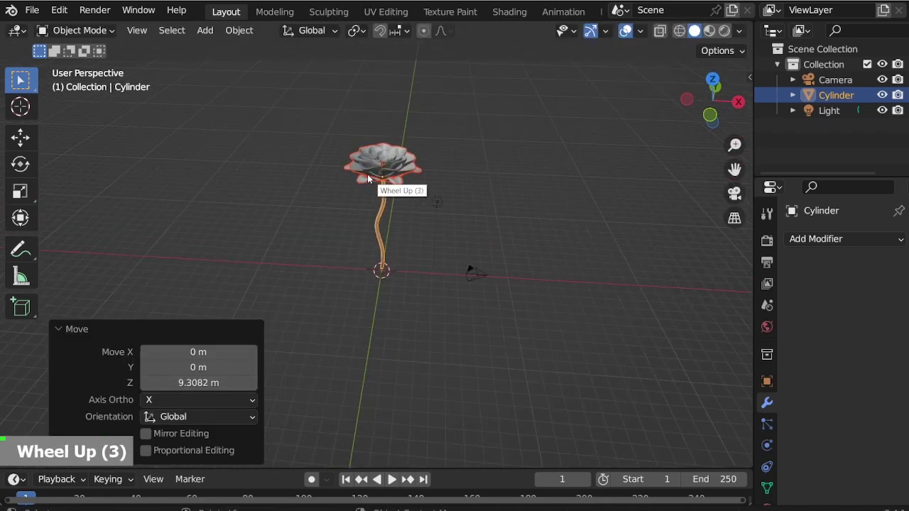
# Step: Tilt the stemmed flower about -61° in right view and lower it toward the ground line
pyautogui.press('KP_3')
pyautogui.press('r')
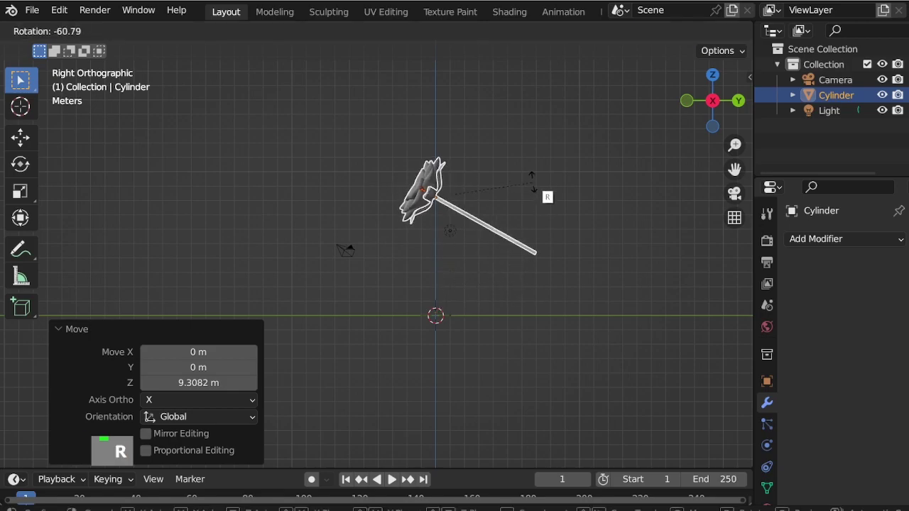
pyautogui.click(531, 183)
pyautogui.press('g')
pyautogui.click(531, 277)
# Step: Fine-tune the flower's tilt and position until the petals and stem end rest on the ground line in right view
pyautogui.press('r')
pyautogui.click(557, 258)
pyautogui.press('g')
pyautogui.click(561, 284)
pyautogui.press('r')
pyautogui.click(563, 273)
pyautogui.press('g')
pyautogui.click(559, 284)
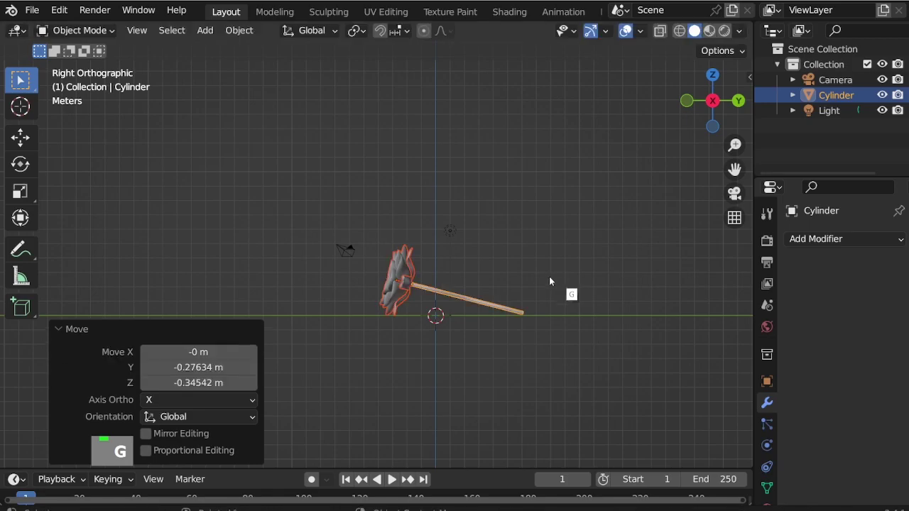
# Step: Try duplicating the flower, leaves and stem in top view and rotating the copy -21.4° about Z
pyautogui.press('KP_7')
pyautogui.scroll(3, 379, 285)
pyautogui.click(380, 249)
pyautogui.keyDown('ctrl'); pyautogui.click(382, 243); pyautogui.keyUp('ctrl')
pyautogui.keyDown('shift'); pyautogui.click(401, 278); pyautogui.keyUp('shift')
pyautogui.hotkey('shift', 'd')
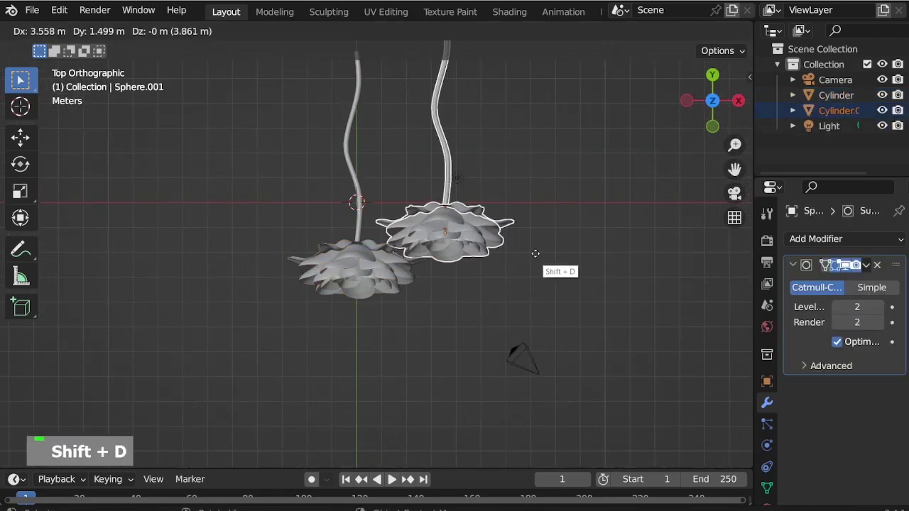
pyautogui.rightClick(528, 299)
pyautogui.press('r')
pyautogui.click(580, 243)
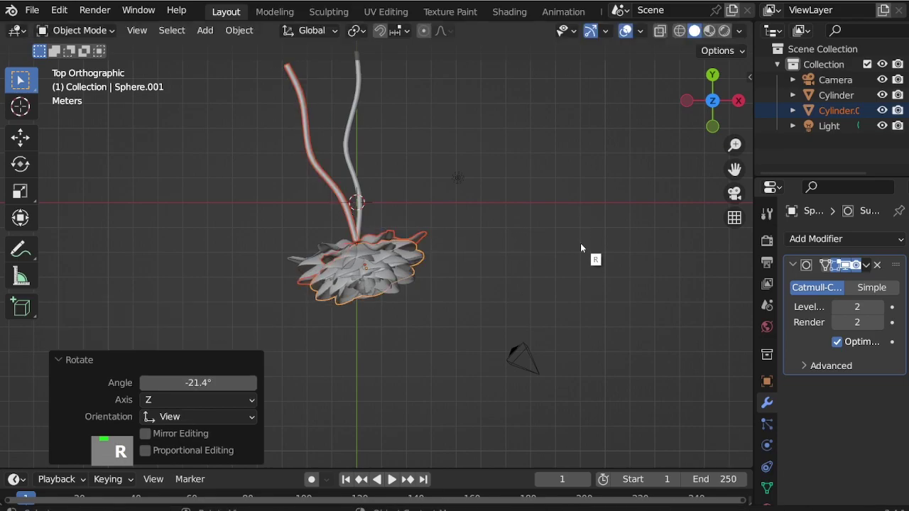
pyautogui.press('Delete')
# Step: Make a linked duplicate of the flower, stem and leaf ring in place and rotate it -23° about Z
pyautogui.click(373, 269)
pyautogui.keyDown('shift'); pyautogui.click(359, 231); pyautogui.keyUp('shift')
pyautogui.keyDown('shift'); pyautogui.click(377, 244); pyautogui.keyUp('shift')
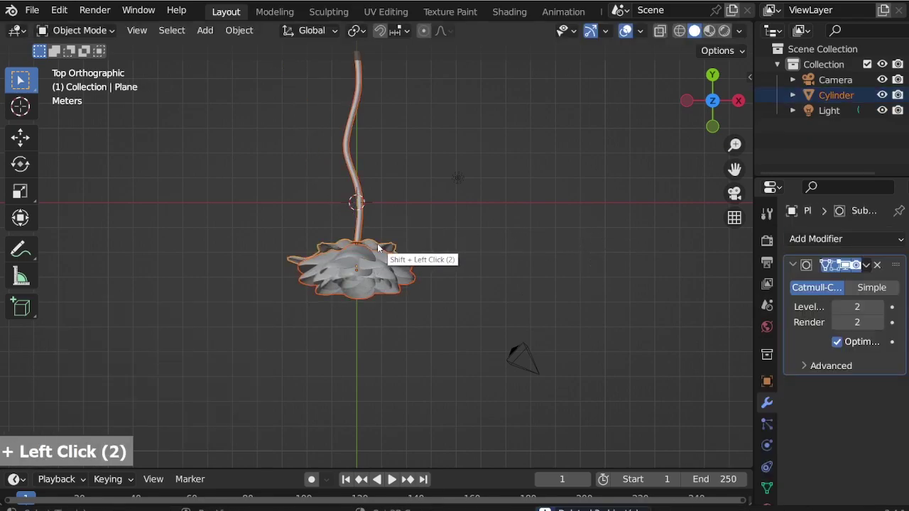
pyautogui.hotkey('alt', 'd')
pyautogui.rightClick(485, 315)
pyautogui.press('r')
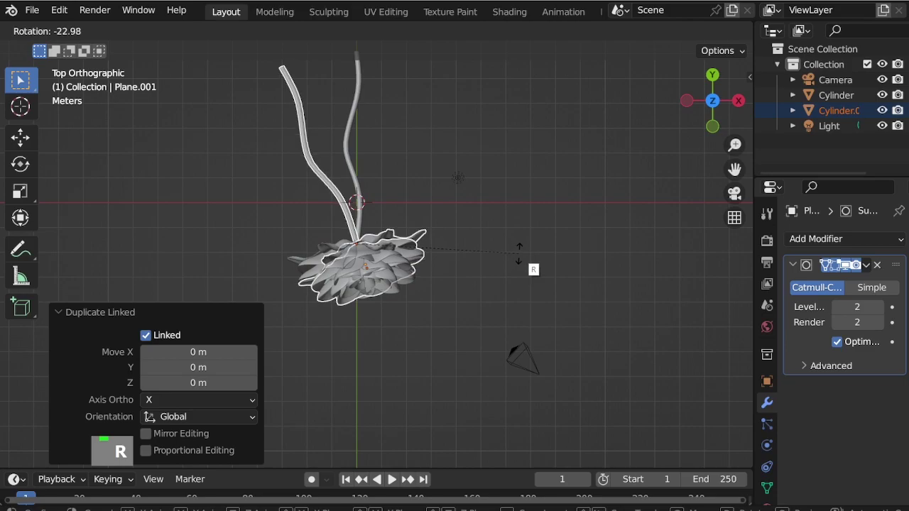
pyautogui.click(531, 271)
# Step: Move the linked copy beside the original flower toward positive X and Y and rotate it 13.1° about Z
pyautogui.press('g')
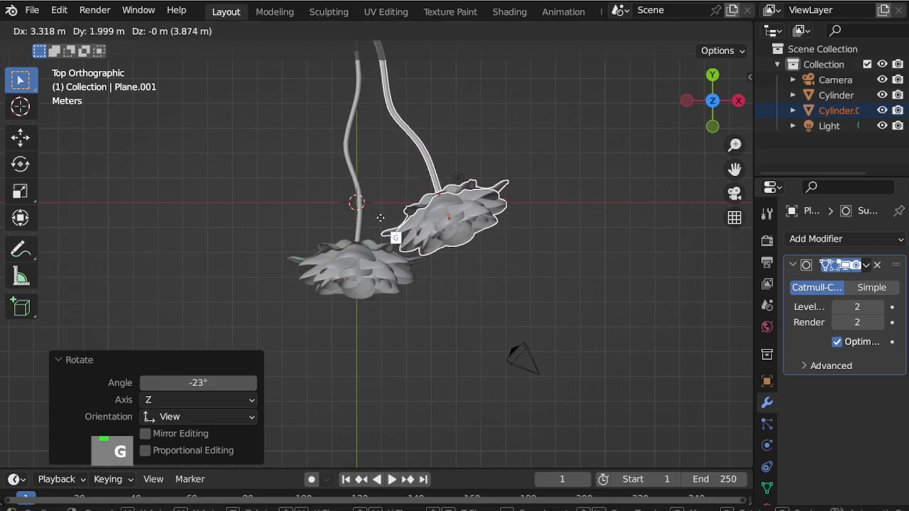
pyautogui.click(386, 207)
pyautogui.press('r')
pyautogui.click(568, 355)
# Step: Fine-tune the copied flower's placement, shifting it -0.3255 m along X and 0.25039 m along Y
pyautogui.scroll(-2, 623, 390)
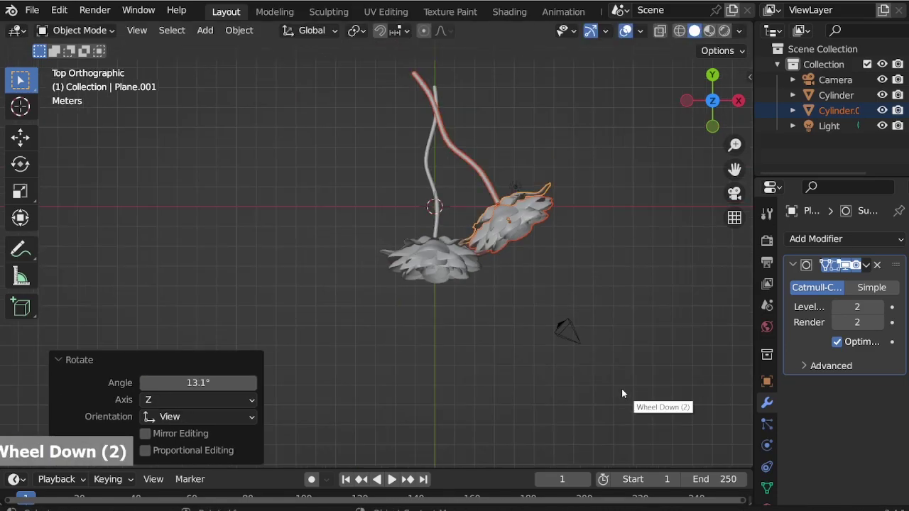
pyautogui.press('r')
pyautogui.press('g')
pyautogui.click(660, 317)
pyautogui.moveTo(659, 317); pyautogui.dragTo(578, 221, button='middle')
pyautogui.scroll(3, 555, 262)
pyautogui.scroll(2, 579, 220)
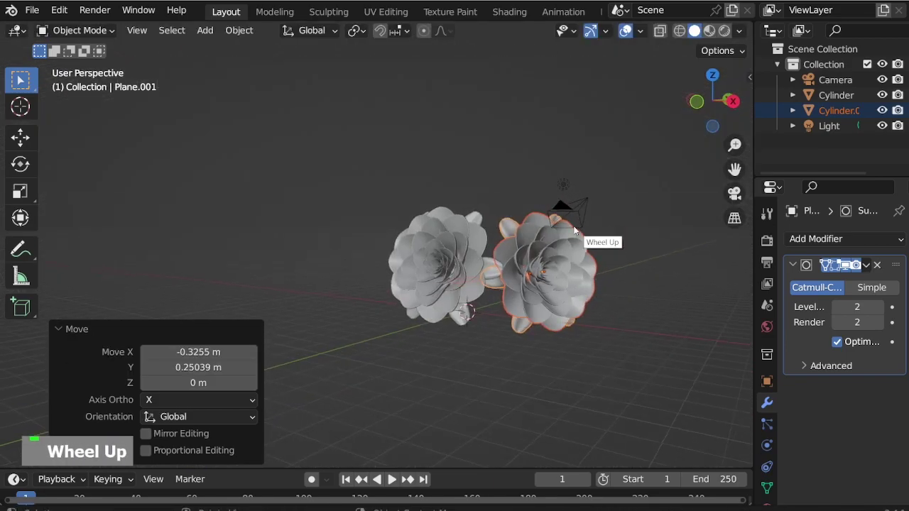
# Step: Add a 2 m plane as a ground surface and scale it to -17.162
pyautogui.hotkey('shift', 'a')
pyautogui.moveTo(554, 210)
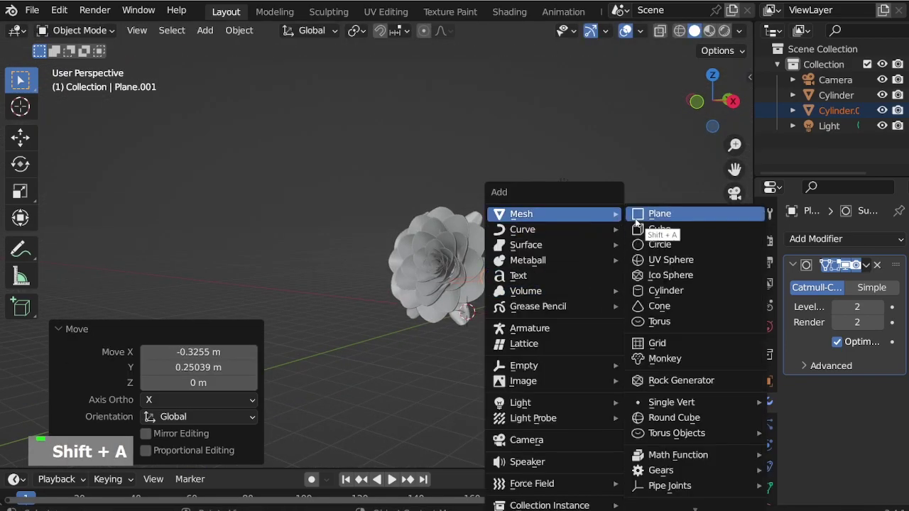
pyautogui.click(649, 211)
pyautogui.scroll(-3, 433, 317)
pyautogui.press('s')
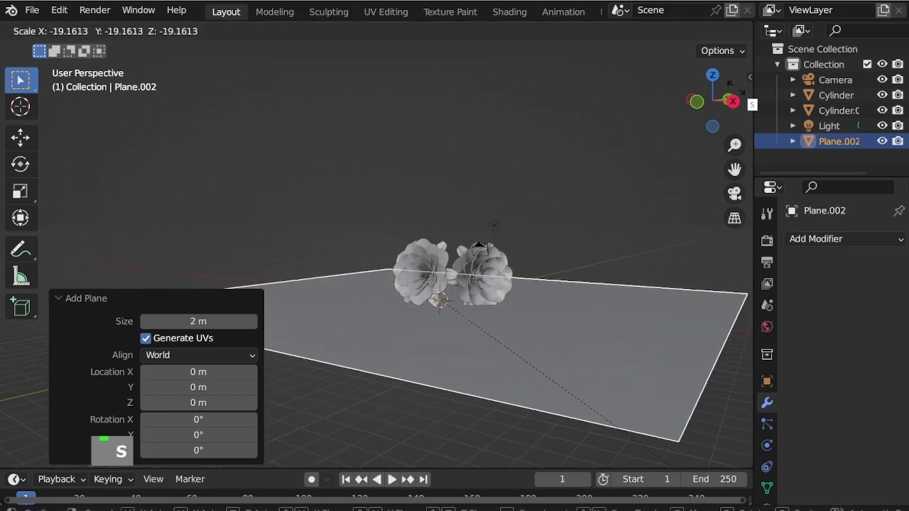
pyautogui.click(406, 320)
# Step: Lower the ground plane 0.46307 m along Z in front view so it lies just beneath both flowers
pyautogui.scroll(5, 406, 320)
pyautogui.scroll(4, 390, 341)
pyautogui.press('KP_1')
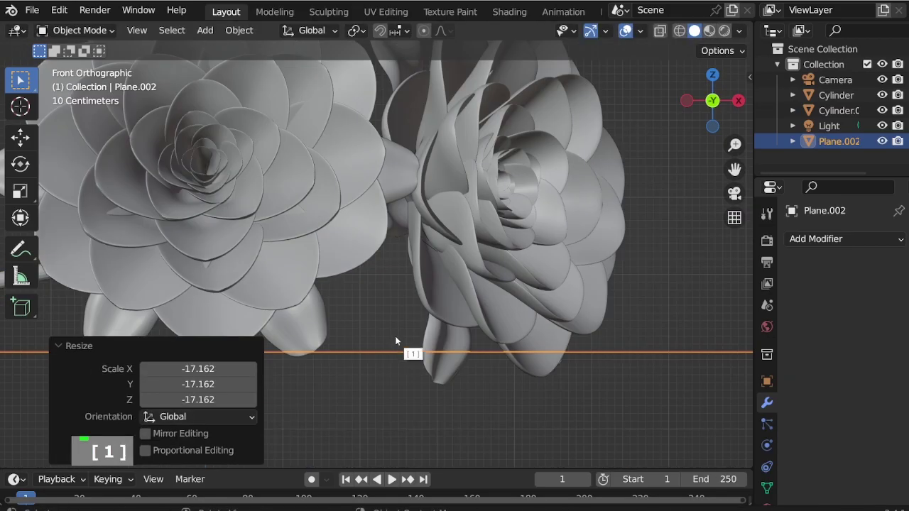
pyautogui.press('g')
pyautogui.press('z')
pyautogui.click(390, 372)
pyautogui.scroll(-5, 454, 341)
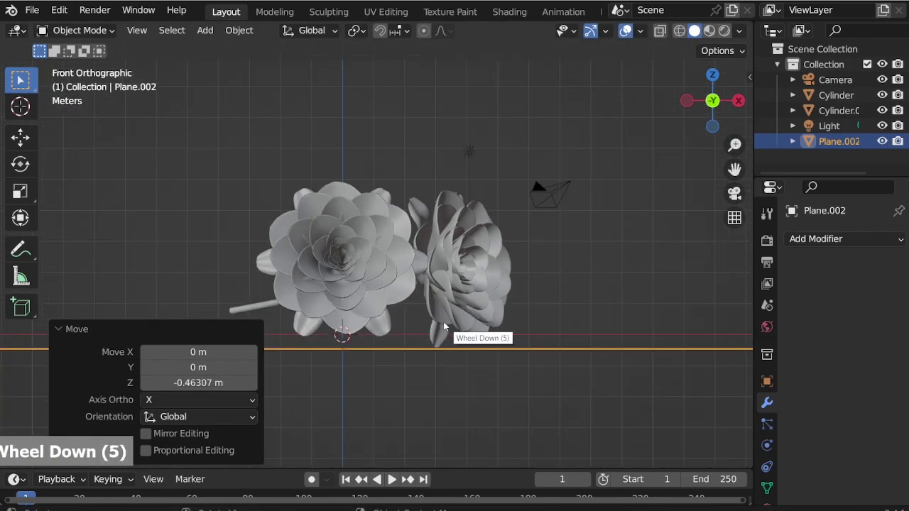
# Step: Raise the ground plane along Z in front view to about -0.12 m so it lies closer beneath the flowers
pyautogui.scroll(3, 383, 327)
pyautogui.press('g')
pyautogui.press('z')
pyautogui.doubleClick(497, 295)
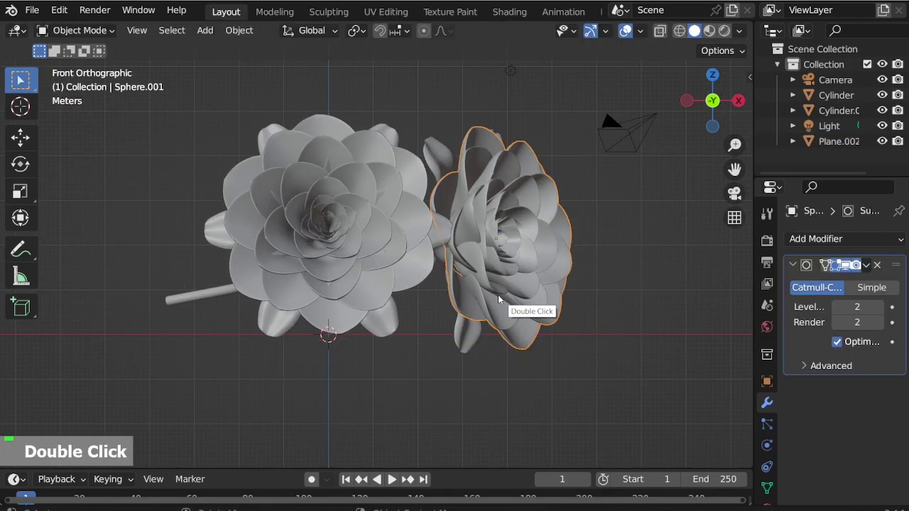
# Step: Select the linked flower copy by its stem and rotate it 8.17° in the right view
pyautogui.press('KP_3')
pyautogui.click(611, 283)
pyautogui.scroll(-3, 560, 259)
pyautogui.scroll(2, 527, 288)
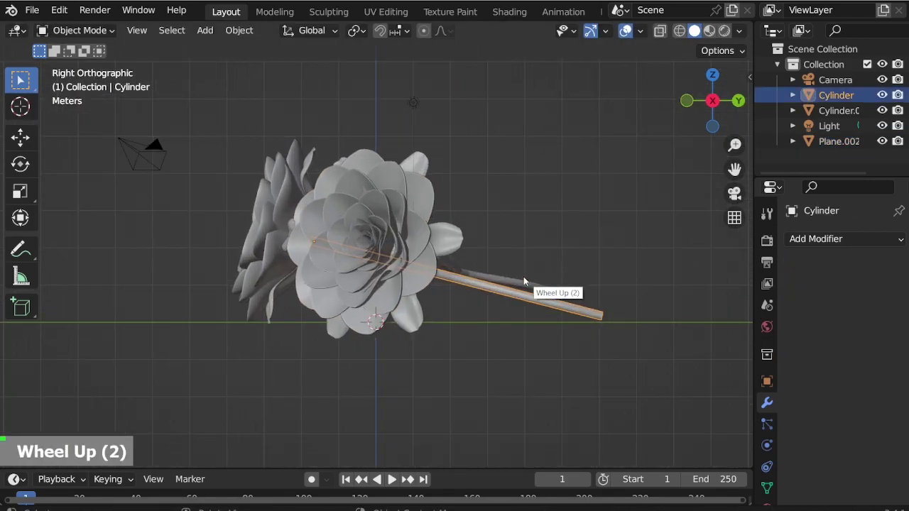
pyautogui.click(528, 289)
pyautogui.press('r')
pyautogui.click(586, 224)
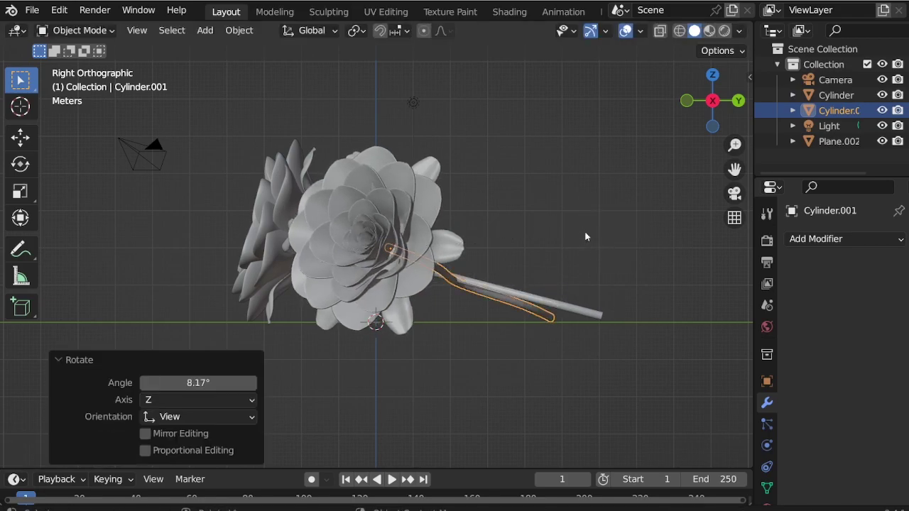
# Step: Tilt the flower copy slightly from an orbited view and adjust its height along Z
pyautogui.press('g')
pyautogui.press('z')
pyautogui.press('Escape')
pyautogui.moveTo(588, 234); pyautogui.dragTo(450, 228, button='middle')
pyautogui.press('r')
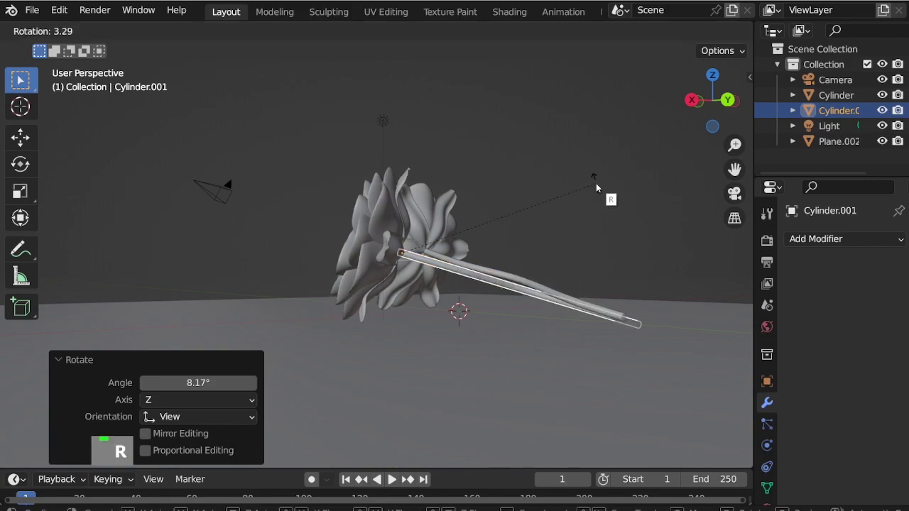
pyautogui.press('g')
pyautogui.press('z')
pyautogui.click(609, 197)
# Step: Fine-tune the flower copy's tilt, lower it 0.031702 m along Z, and finish with a 1.79° rotation
pyautogui.press('r')
pyautogui.click(609, 194)
pyautogui.press('g')
pyautogui.press('z')
pyautogui.click(615, 184)
pyautogui.press('g')
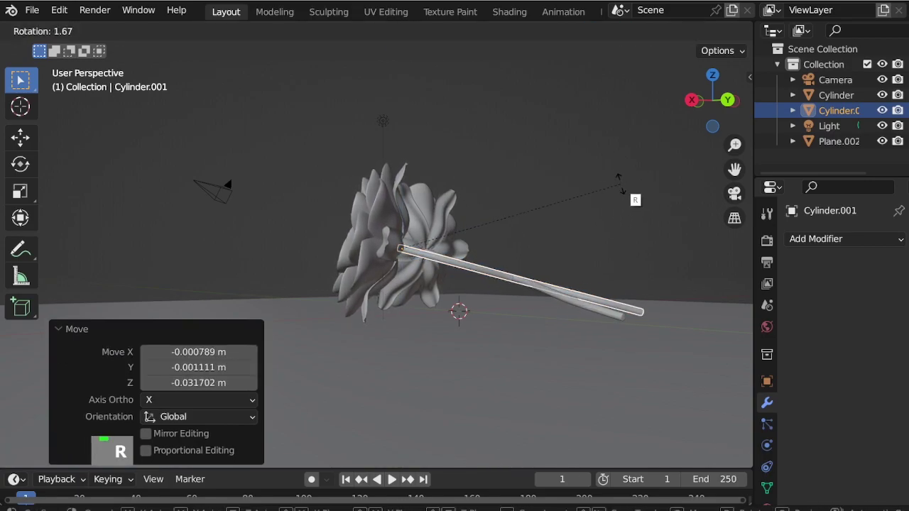
pyautogui.click(619, 184)
# Step: Make a linked duplicate of the flower copy, leaving it in place as a third flower
pyautogui.press('KP_1')
pyautogui.moveTo(589, 182); pyautogui.dragTo(567, 264, button='middle')
pyautogui.scroll(-2, 567, 264)
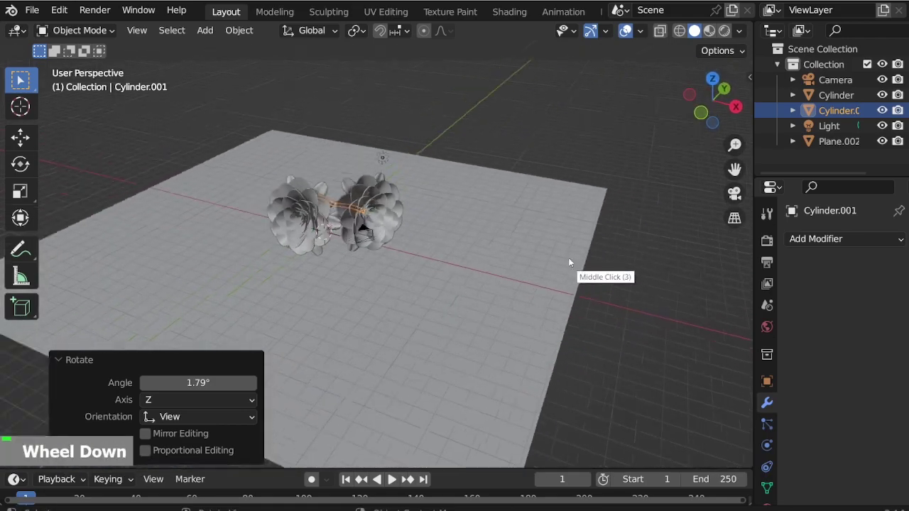
pyautogui.scroll(3, 408, 273)
pyautogui.hotkey('alt', 'd')
pyautogui.rightClick(438, 150)
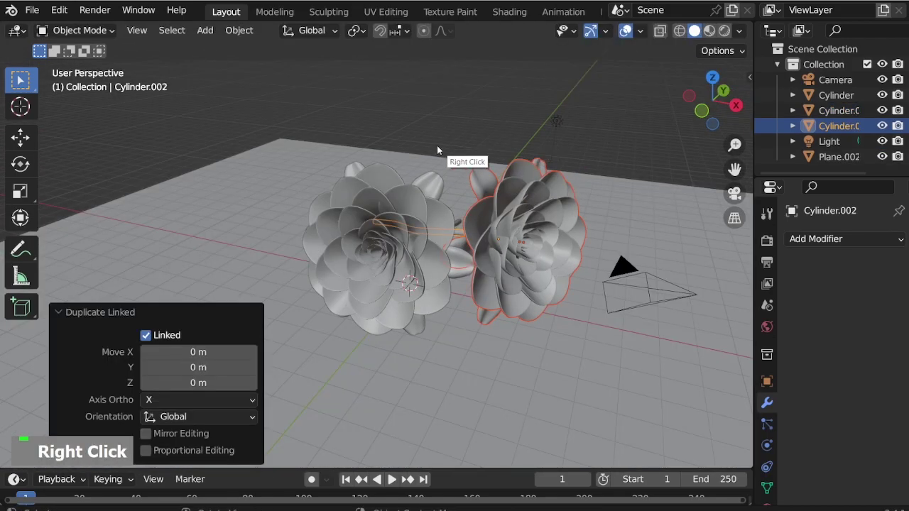
# Step: In front view, rotate the third flower -70.5° and move it -2.6427 m along X and 4.8267 m along Z
pyautogui.press('KP_1')
pyautogui.press('r')
pyautogui.click(582, 229)
pyautogui.press('g')
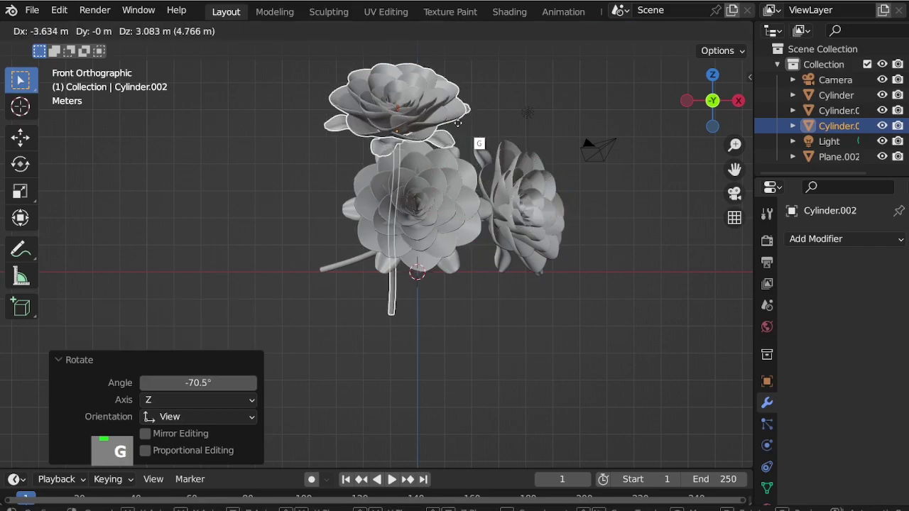
pyautogui.click(488, 78)
pyautogui.scroll(-2, 482, 113)
pyautogui.scroll(1, 480, 140)
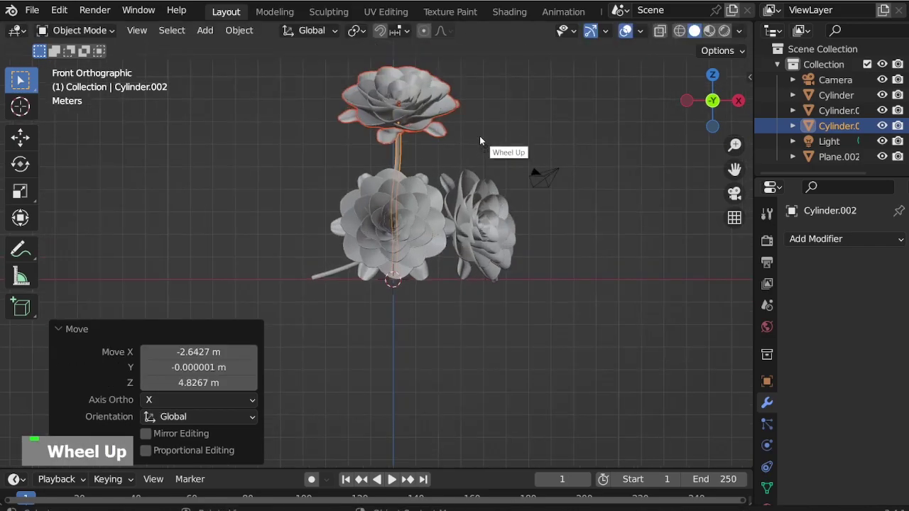
# Step: Tilt the third flower in right view so its bloom faces negative Y and its stem slopes down toward positive Y
pyautogui.press('KP_3')
pyautogui.press('r')
pyautogui.click(464, 223)
# Step: Rotate the second flower in the side view and raise it along Z so its bloom stands above the ground
pyautogui.moveTo(463, 218); pyautogui.dragTo(525, 250, button='middle')
pyautogui.click(525, 250)
pyautogui.scroll(-2, 483, 262)
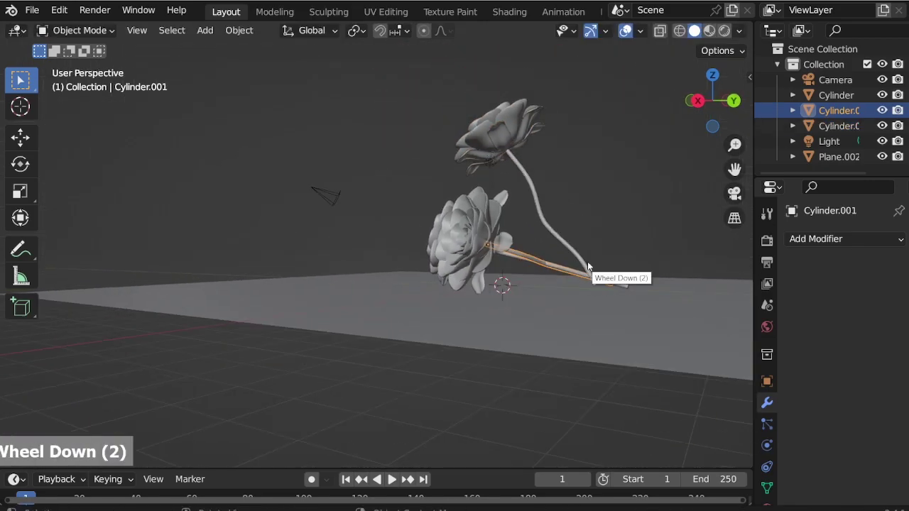
pyautogui.scroll(1, 613, 228)
pyautogui.press('r')
pyautogui.click(639, 241)
pyautogui.press('g')
pyautogui.press('z')
pyautogui.click(639, 199)
# Step: In right view, rotate the third flower -20.7° and move it -0.95749 m along Y and -1.4987 m along Z
pyautogui.moveTo(419, 199); pyautogui.dragTo(558, 236, button='middle')
pyautogui.scroll(-3, 558, 237)
pyautogui.moveTo(392, 184); pyautogui.dragTo(345, 174, button='middle')
pyautogui.click(340, 171)
pyautogui.press('KP_3')
pyautogui.press('r')
pyautogui.click(529, 135)
pyautogui.press('g')
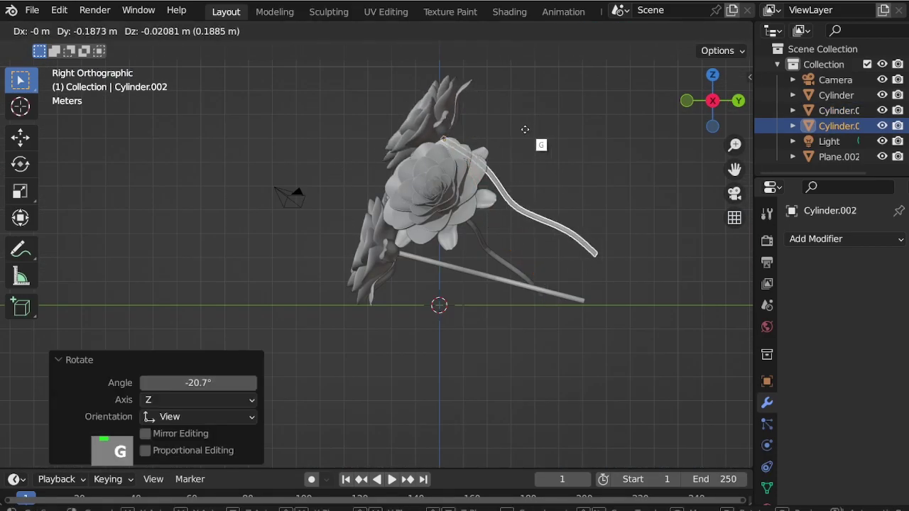
pyautogui.click(523, 167)
# Step: In top view, turn the third flower about the vertical axis and shift it toward negative X and Y
pyautogui.press('KP_7')
pyautogui.press('r')
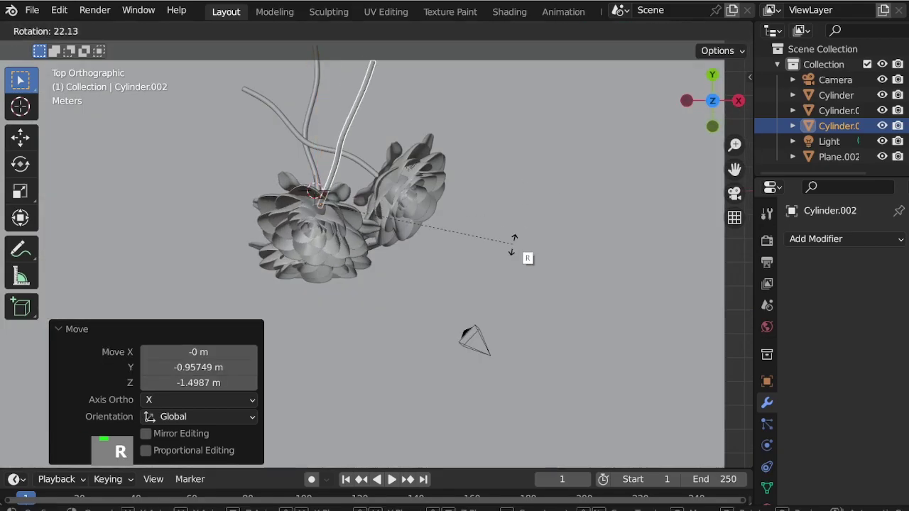
pyautogui.click(497, 260)
pyautogui.press('g')
pyautogui.click(447, 290)
# Step: Extrude the ground plane's two rear edges about 20 m upward along Z to form backdrop walls
pyautogui.moveTo(447, 290); pyautogui.dragTo(395, 101, button='middle')
pyautogui.scroll(2, 470, 95)
pyautogui.moveTo(470, 96); pyautogui.dragTo(468, 142, button='middle')
pyautogui.scroll(-7, 405, 231)
pyautogui.scroll(3, 353, 213)
pyautogui.click(352, 208)
pyautogui.hotkey('ctrl', 'Tab')
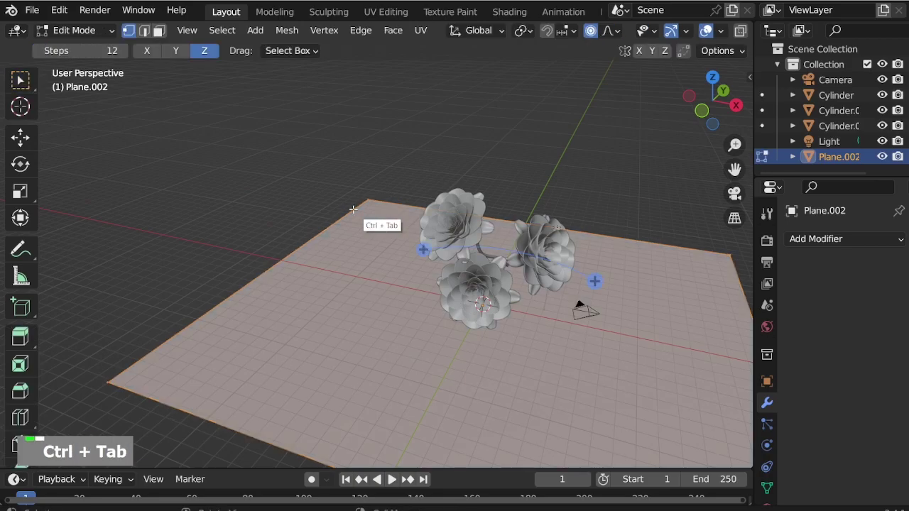
pyautogui.scroll(-2, 575, 284)
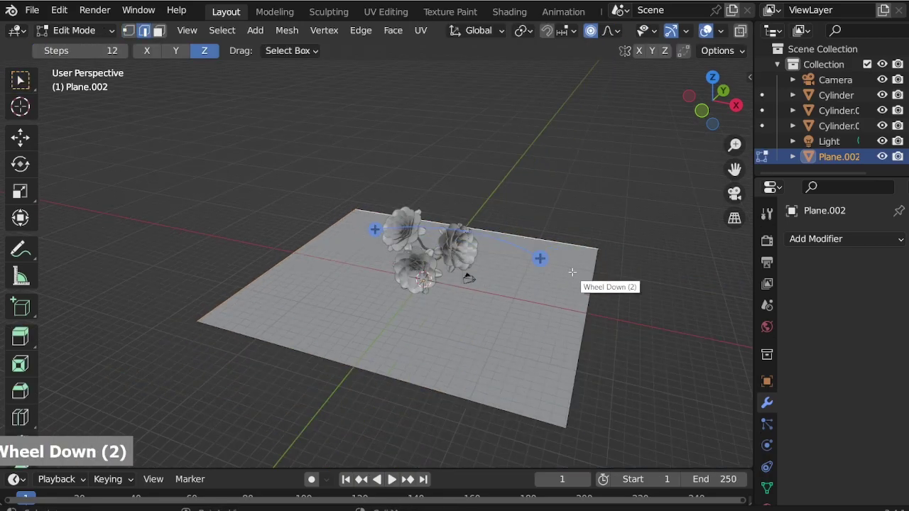
pyautogui.scroll(1, 495, 234)
pyautogui.press('e')
pyautogui.press('z')
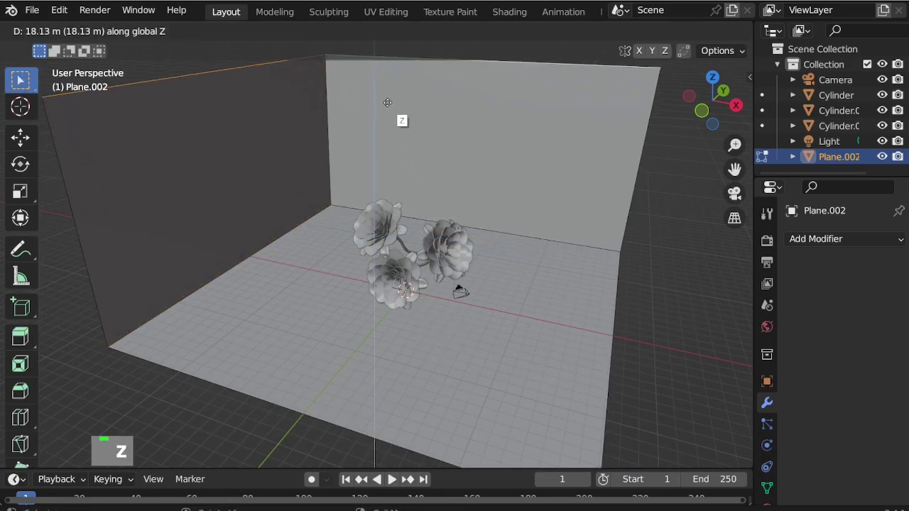
pyautogui.click(388, 85)
# Step: Bevel the two edges where the walls meet the floor into a wide, many-segment curve
pyautogui.click(357, 211)
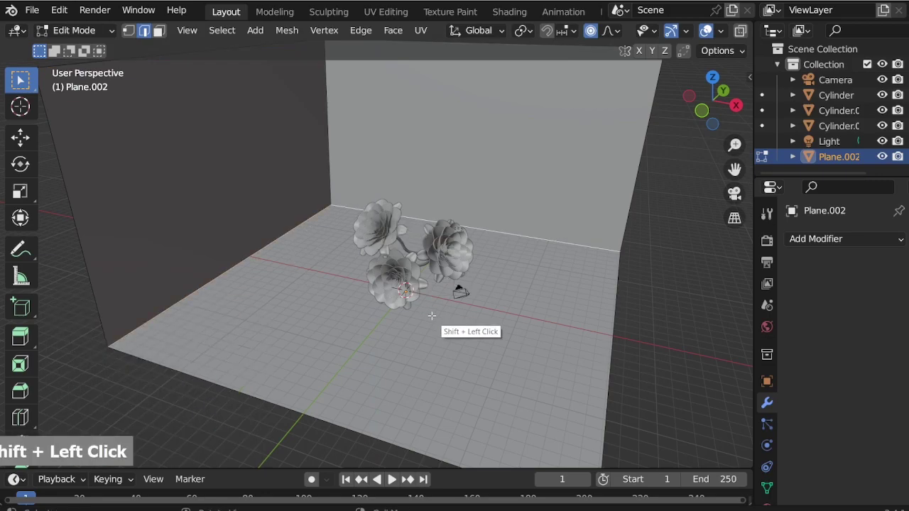
pyautogui.hotkey('ctrl', 'b')
pyautogui.scroll(-4, 478, 383)
pyautogui.scroll(11, 479, 376)
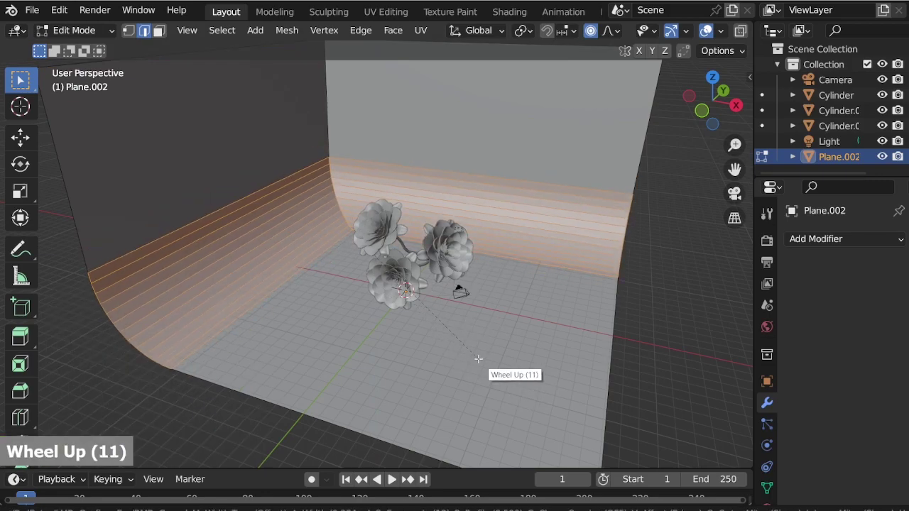
pyautogui.click(478, 358)
pyautogui.press('Tab')
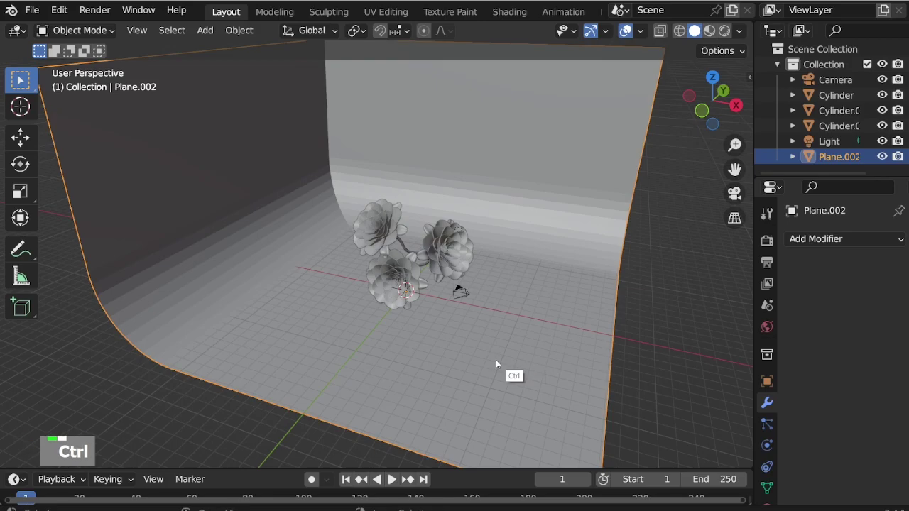
# Step: Add a level 2 subdivision surface to the backdrop and shade it smooth
pyautogui.hotkey('ctrl', '2')
pyautogui.rightClick(495, 228)
pyautogui.click(497, 229)
# Step: Rotate the backdrop -17.6° about the global Z axis behind the flowers
pyautogui.scroll(-3, 370, 348)
pyautogui.scroll(6, 370, 330)
pyautogui.moveTo(376, 317); pyautogui.dragTo(394, 301, button='middle')
pyautogui.scroll(-3, 362, 304)
pyautogui.scroll(6, 383, 326)
pyautogui.moveTo(443, 341); pyautogui.dragTo(419, 341, button='middle')
pyautogui.scroll(-1, 417, 340)
pyautogui.scroll(-3, 417, 342)
pyautogui.scroll(4, 329, 366)
pyautogui.press('r')
pyautogui.press('z')
pyautogui.click(505, 294)
pyautogui.scroll(-2, 509, 240)
pyautogui.moveTo(509, 239); pyautogui.dragTo(428, 272, button='middle')
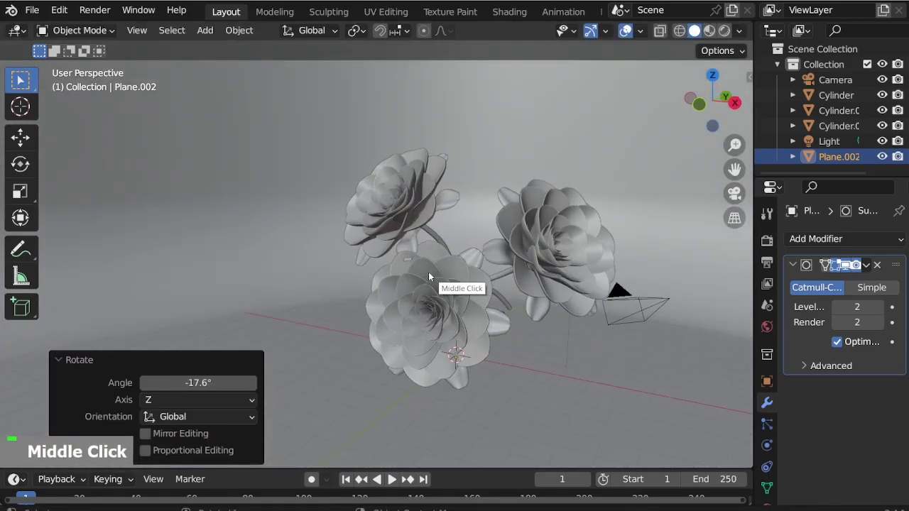
# Step: Look through the scene camera and lock the camera to the view
pyautogui.press('KP_0')
pyautogui.moveTo(418, 355); pyautogui.dragTo(418, 342, button='middle')
pyautogui.scroll(-1, 418, 342)
pyautogui.scroll(-5, 418, 343)
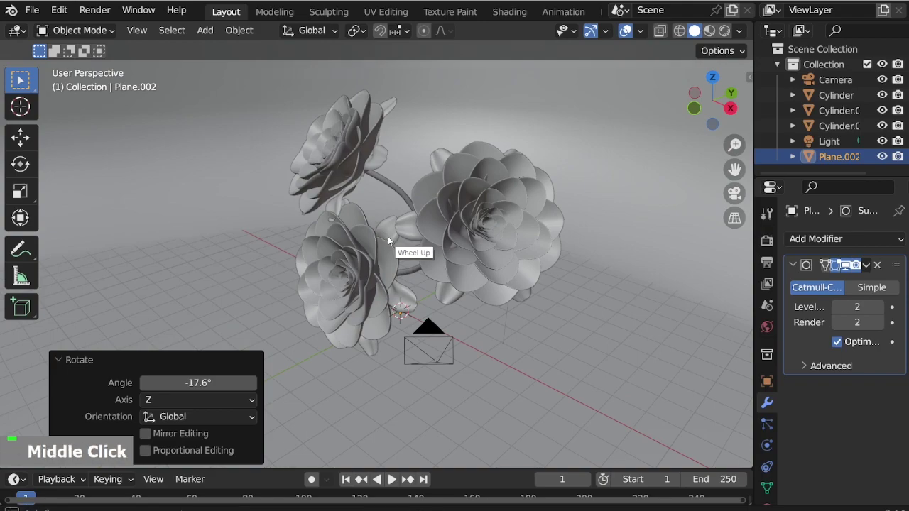
pyautogui.press('KP_0')
pyautogui.press('n')
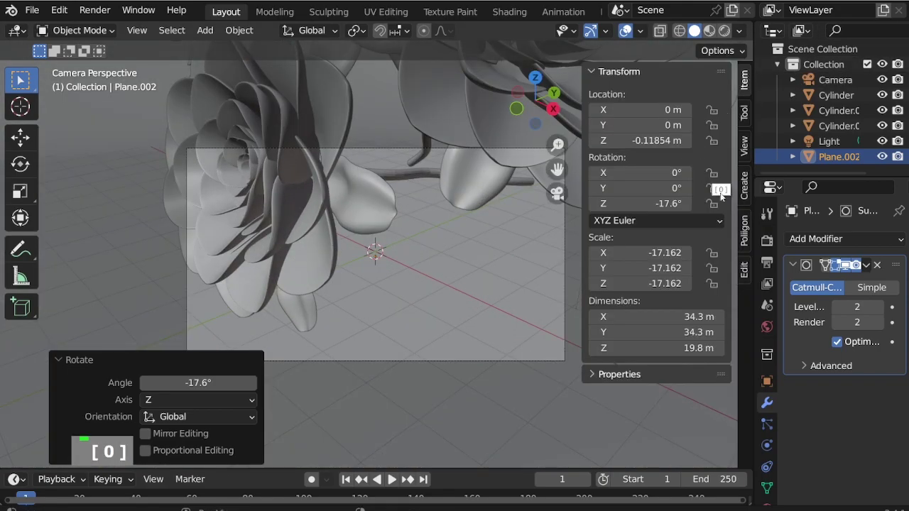
pyautogui.click(744, 139)
pyautogui.click(652, 264)
# Step: Reposition the camera to frame all three flowers, and unlock it from the view
pyautogui.moveTo(397, 306); pyautogui.dragTo(373, 314, button='middle')
pyautogui.scroll(-6, 344, 336)
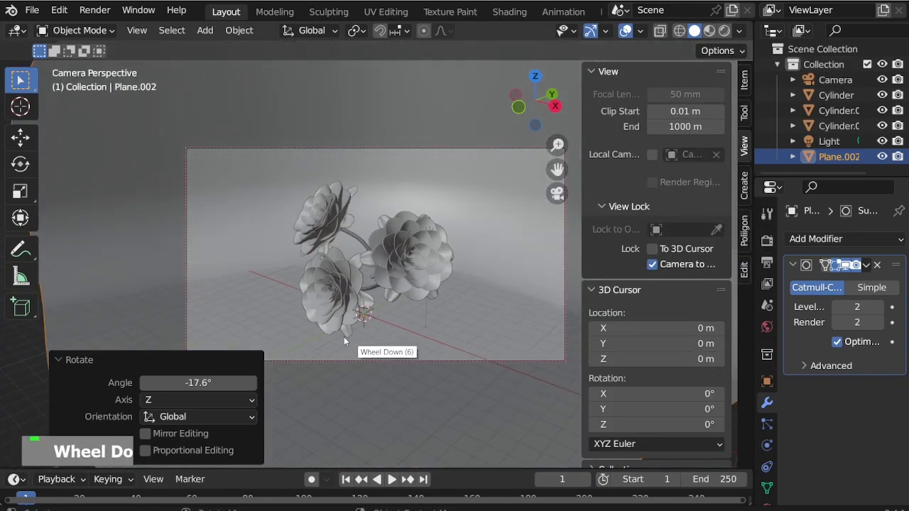
pyautogui.scroll(1, 342, 336)
pyautogui.scroll(-2, 286, 297)
pyautogui.scroll(2, 259, 264)
pyautogui.moveTo(260, 264); pyautogui.dragTo(327, 246, button='middle')
pyautogui.scroll(-1, 335, 259)
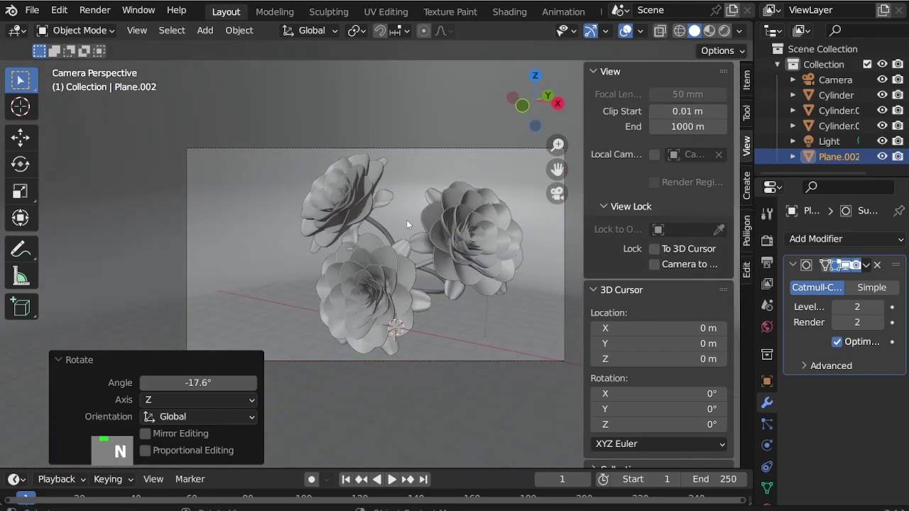
pyautogui.press('n')
# Step: Select the upper flower's petals and create a new material for them in the Shading workspace
pyautogui.click(365, 190)
pyautogui.click(510, 12)
pyautogui.moveTo(450, 245); pyautogui.dragTo(418, 69, button='middle')
pyautogui.click(536, 306)
pyautogui.moveTo(525, 375); pyautogui.dragTo(377, 454, button='middle')
# Step: Add a Shader to RGB node to the petal material
pyautogui.hotkey('shift', 'a')
pyautogui.click(464, 330)
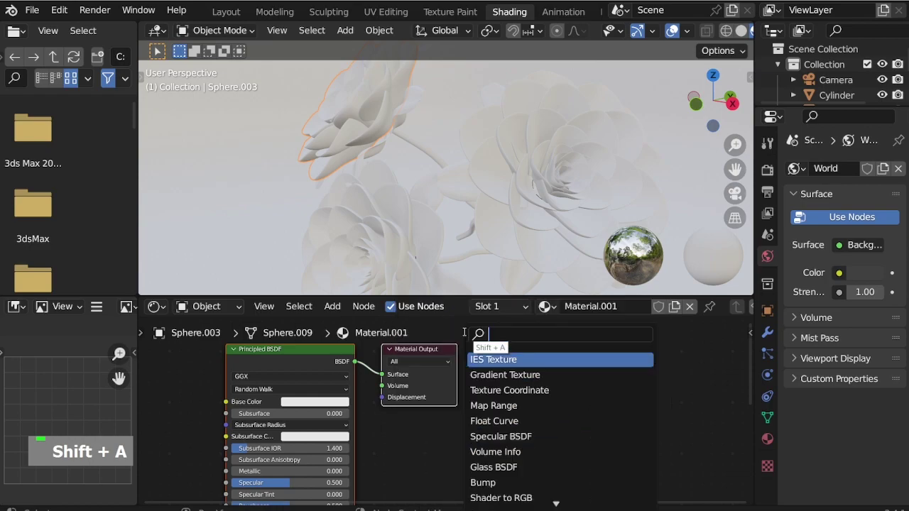
pyautogui.write('rgb')
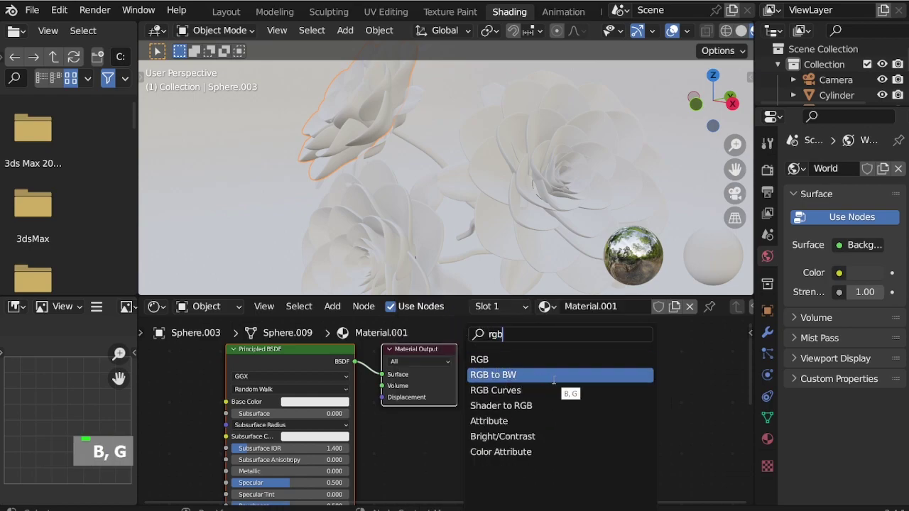
pyautogui.click(540, 405)
pyautogui.click(519, 398)
pyautogui.scroll(-3, 519, 399)
pyautogui.moveTo(519, 398); pyautogui.dragTo(472, 441, button='middle')
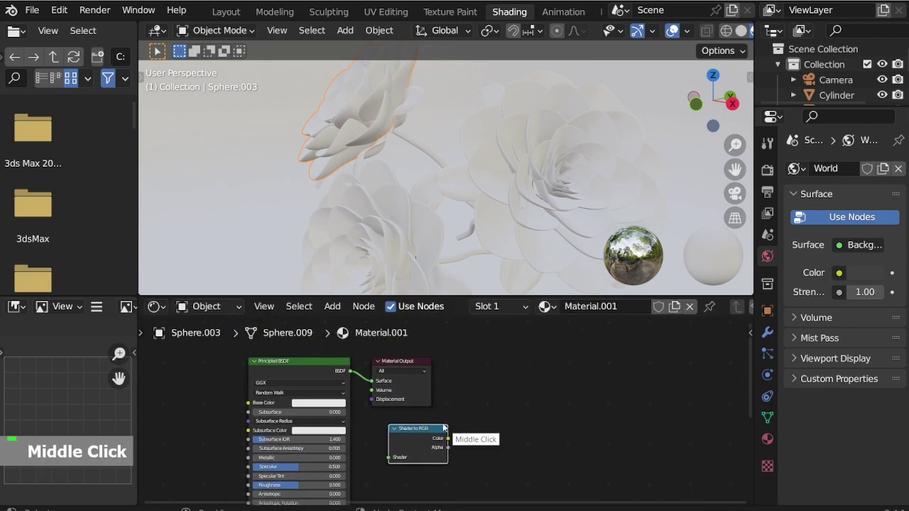
# Step: Move the Material Output node aside to make room and add a ColorRamp node before it
pyautogui.moveTo(377, 381); pyautogui.dragTo(629, 382)
pyautogui.hotkey('shift', 'a')
pyautogui.write('colo')
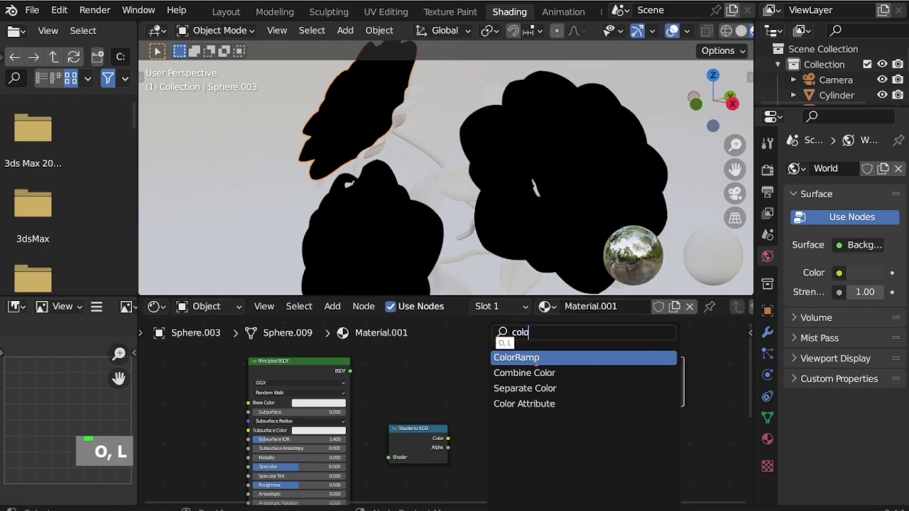
pyautogui.press('Return')
pyautogui.click(500, 334)
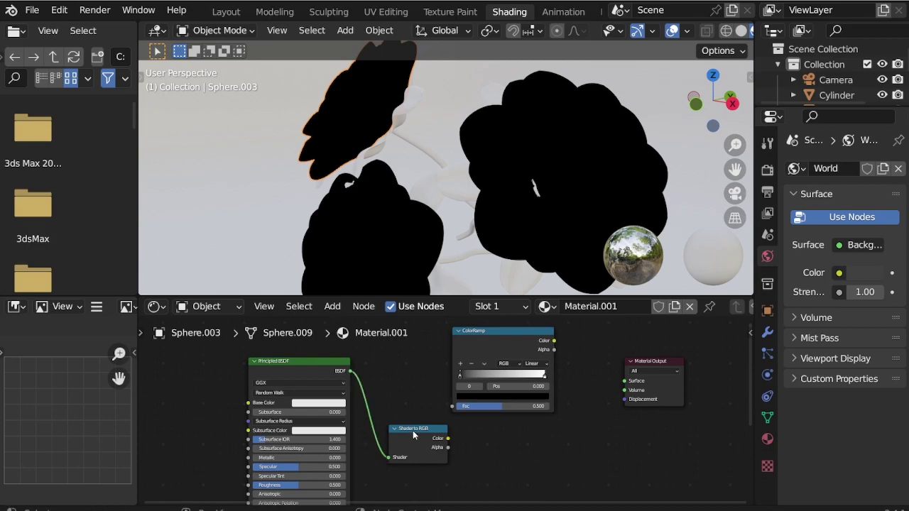
# Step: Chain Principled BSDF through Shader to RGB and ColorRamp into the output Surface, and set the ramp interpolation to Constant
pyautogui.moveTo(413, 435); pyautogui.dragTo(385, 387)
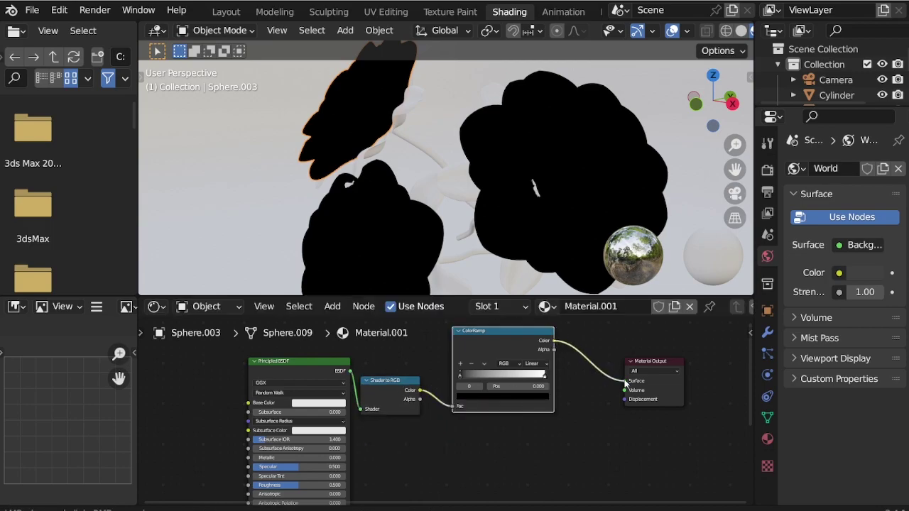
pyautogui.scroll(3, 539, 383)
pyautogui.click(555, 374)
pyautogui.click(555, 430)
# Step: Pull the ColorRamp's white stop back to about three quarters and add two black stops at 0.258 and 0.508
pyautogui.scroll(2, 568, 426)
pyautogui.moveTo(568, 389); pyautogui.dragTo(536, 397)
pyautogui.click(441, 371)
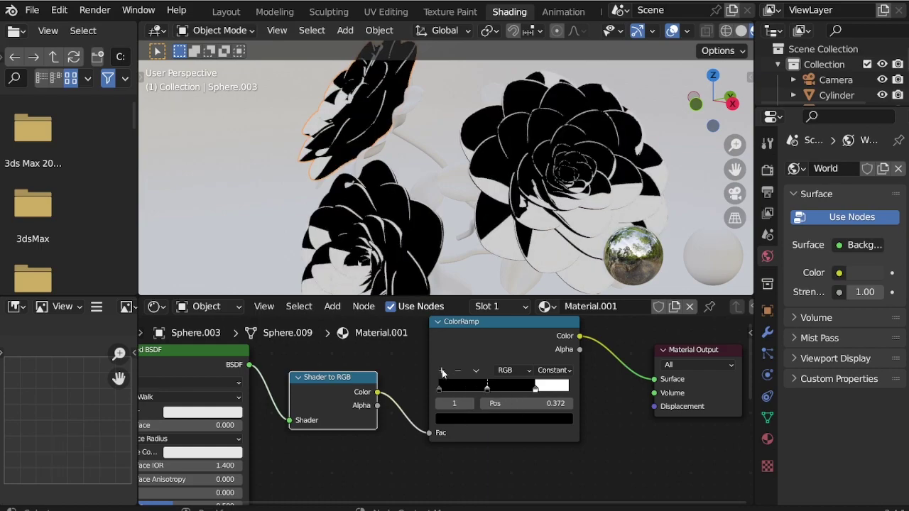
pyautogui.moveTo(463, 390); pyautogui.dragTo(471, 392)
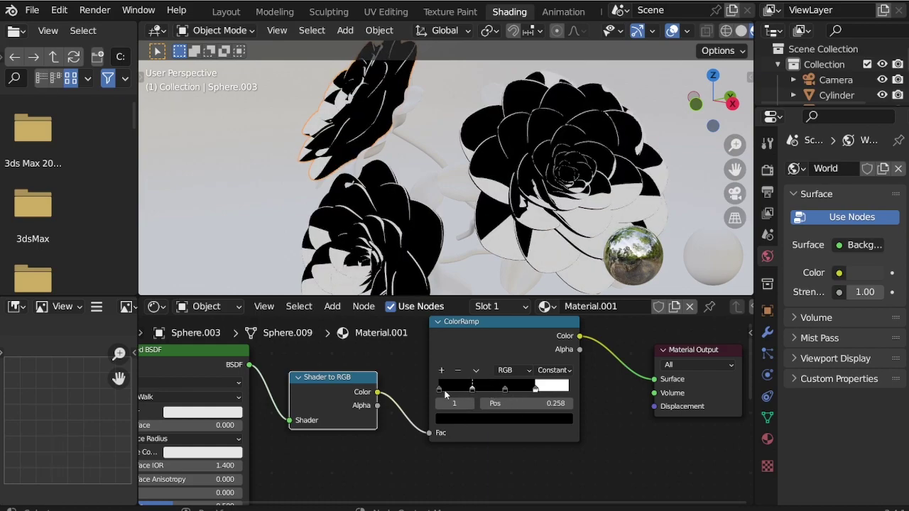
# Step: Set the ColorRamp's first stop to dark red with hue 0.005, saturation 0.933 and value 0.354
pyautogui.click(462, 420)
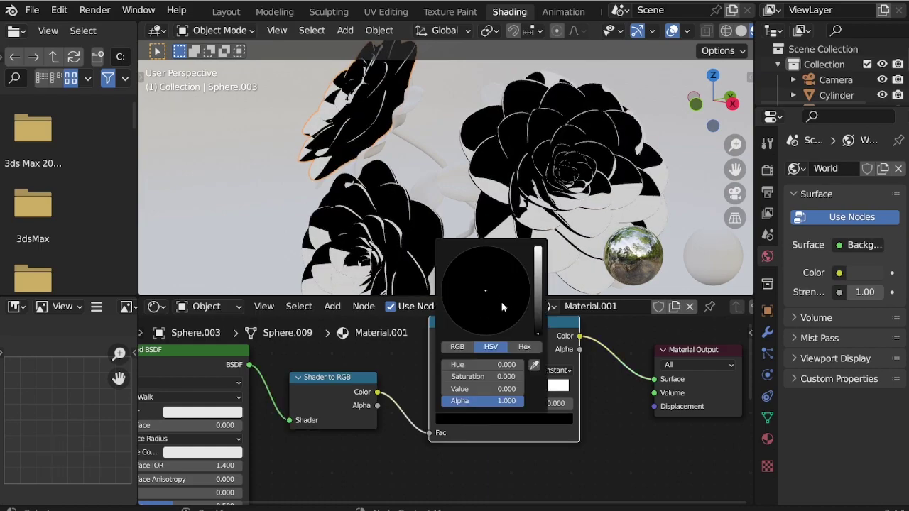
pyautogui.moveTo(537, 291); pyautogui.dragTo(537, 278)
pyautogui.click(483, 324)
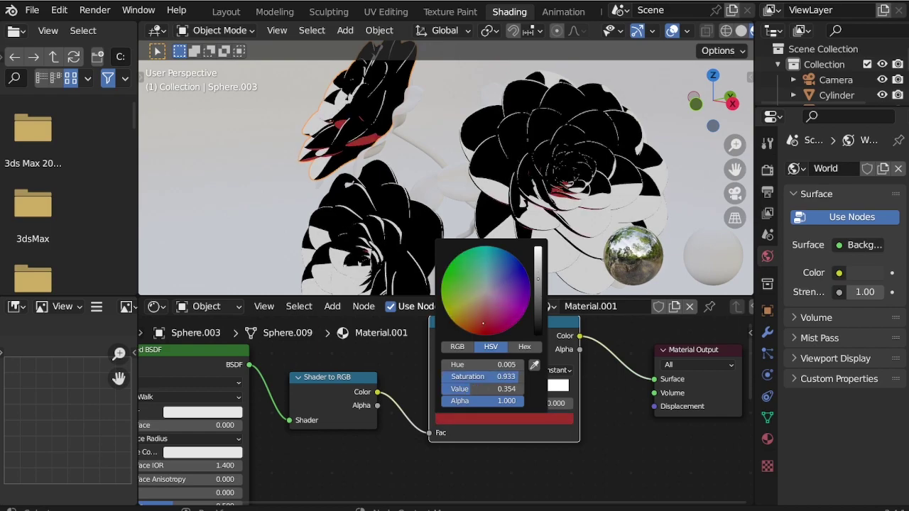
# Step: Color the ramp stop at 0.258 a brighter saturated red with value 0.466
pyautogui.click(482, 419)
pyautogui.click(534, 364)
pyautogui.click(464, 383)
pyautogui.click(483, 420)
pyautogui.moveTo(538, 289); pyautogui.dragTo(538, 270)
pyautogui.click(482, 318)
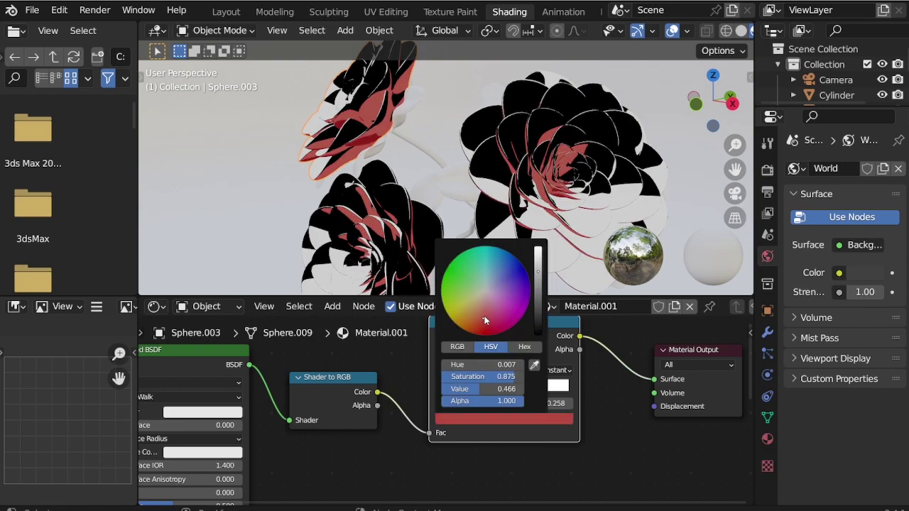
pyautogui.moveTo(485, 317); pyautogui.dragTo(490, 328)
# Step: Color the ramp stop at 0.508 a brighter version of the neighboring red, and the 0.744 stop light red with hue 0.004 and saturation 0.890
pyautogui.click(512, 422)
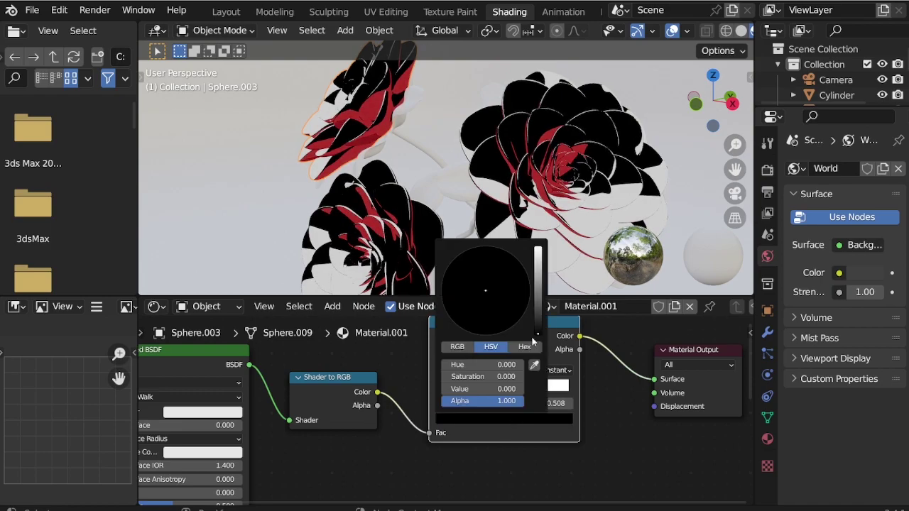
pyautogui.click(533, 367)
pyautogui.click(484, 385)
pyautogui.click(507, 419)
pyautogui.moveTo(538, 289); pyautogui.dragTo(537, 261)
pyautogui.click(546, 420)
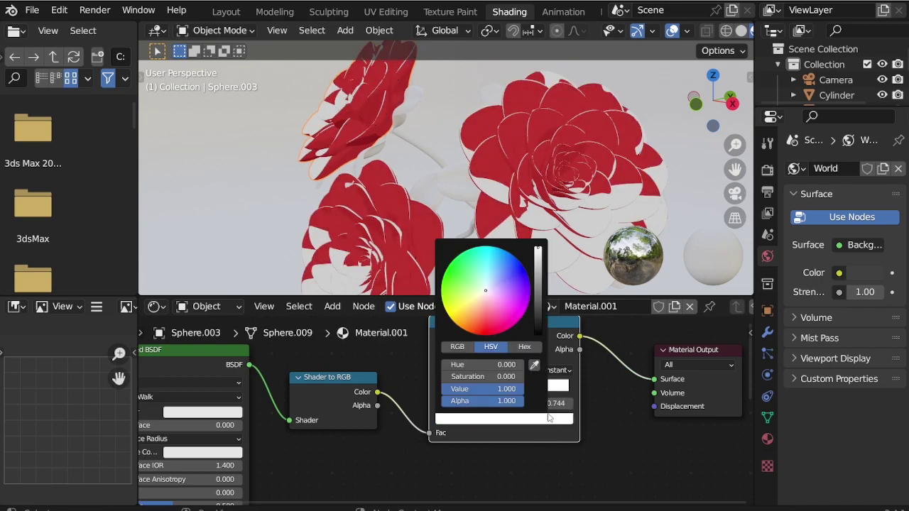
pyautogui.click(473, 306)
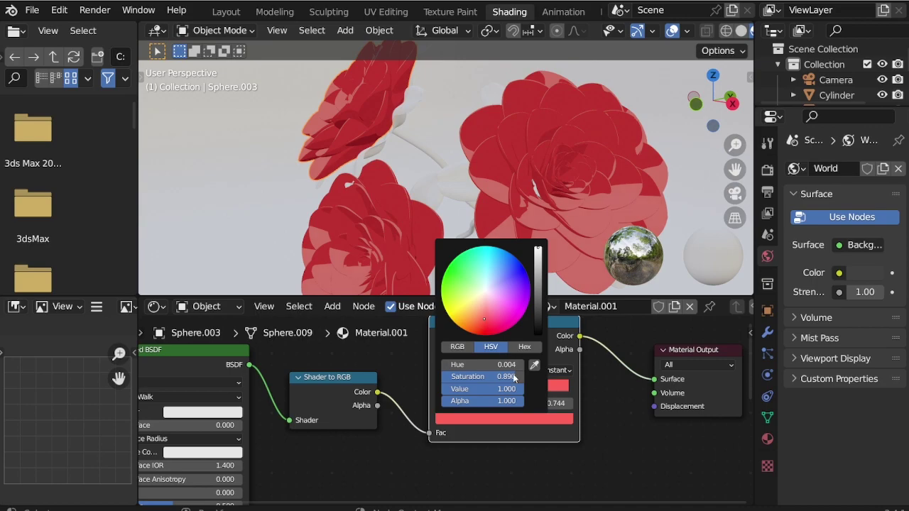
# Step: Reposition the red ramp's upper three stops to 0.320, 0.586 and 0.772 to balance the toon shading on the petals
pyautogui.moveTo(538, 391); pyautogui.dragTo(543, 390)
pyautogui.moveTo(542, 390); pyautogui.dragTo(555, 389)
pyautogui.moveTo(514, 391)
pyautogui.mouseDown()
pyautogui.moveTo(550, 392)
pyautogui.moveTo(530, 394)
pyautogui.mouseUp()
pyautogui.moveTo(497, 185); pyautogui.dragTo(532, 385, button='middle')
pyautogui.moveTo(565, 393); pyautogui.dragTo(499, 395)
pyautogui.scroll(4, 490, 206)
pyautogui.moveTo(490, 206); pyautogui.dragTo(565, 343, button='middle')
pyautogui.scroll(-4, 517, 182)
pyautogui.scroll(4, 516, 182)
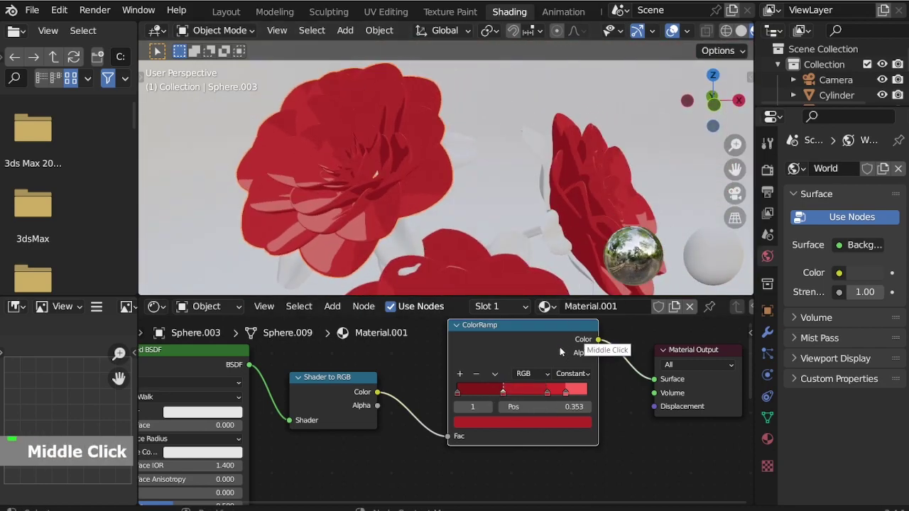
pyautogui.moveTo(504, 395)
pyautogui.mouseDown()
pyautogui.moveTo(492, 398)
pyautogui.moveTo(545, 394)
pyautogui.mouseUp()
pyautogui.moveTo(433, 188); pyautogui.dragTo(327, 216, button='middle')
pyautogui.scroll(-2, 432, 178)
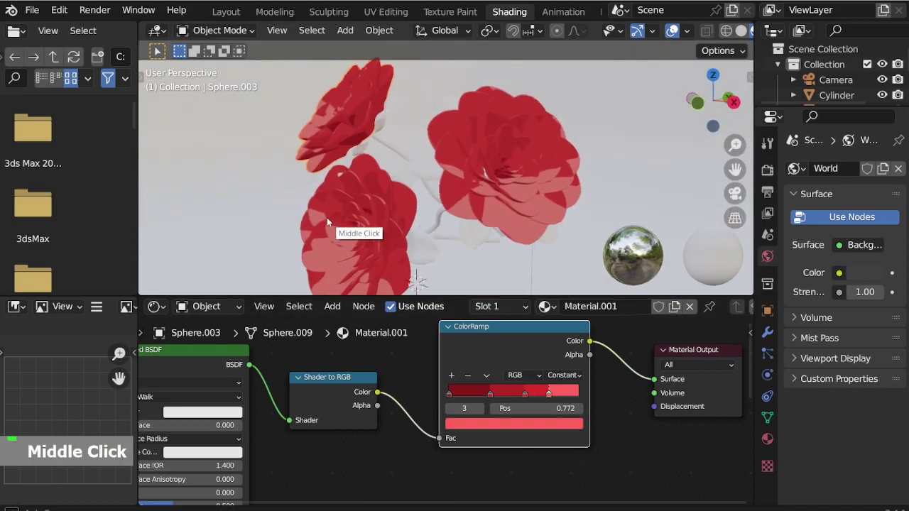
pyautogui.scroll(-1, 349, 183)
pyautogui.moveTo(349, 183); pyautogui.dragTo(383, 199, button='middle')
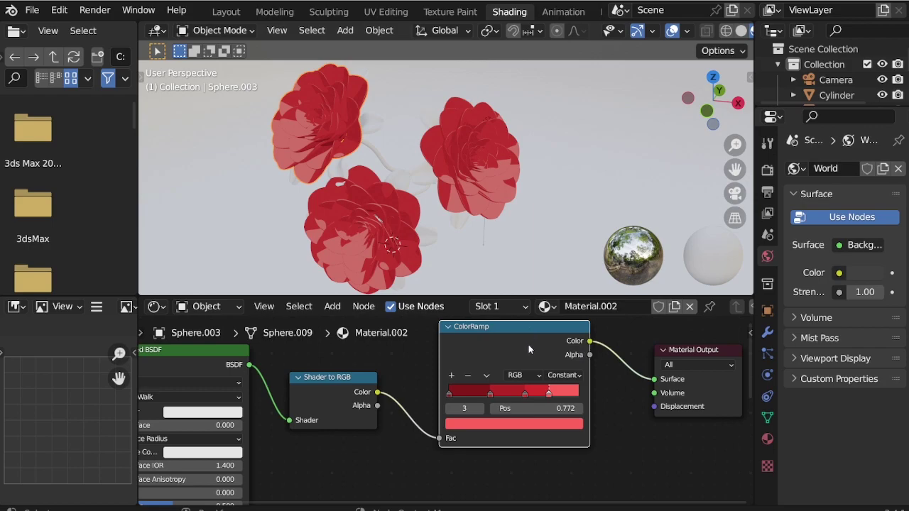
# Step: Assign Material.002, the copy of the petal material, to the lower flower's leaves
pyautogui.click(408, 172)
pyautogui.click(767, 332)
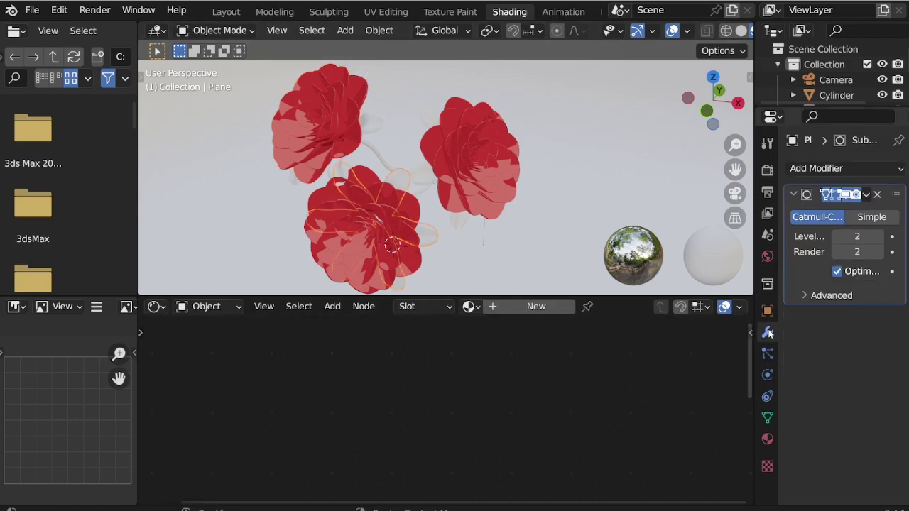
pyautogui.click(767, 439)
pyautogui.click(795, 235)
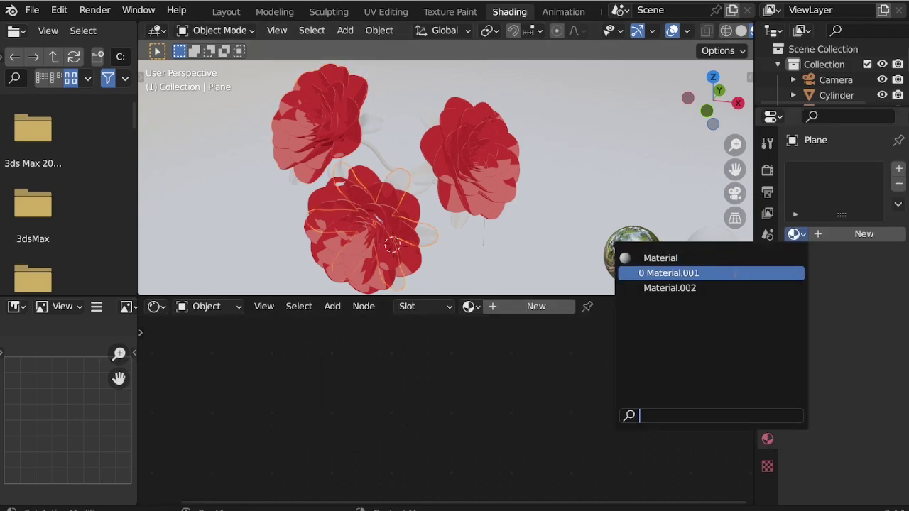
pyautogui.click(734, 288)
# Step: Give the leaves their own independent copy of the assigned material and check the leaves of the other flowers
pyautogui.click(390, 162)
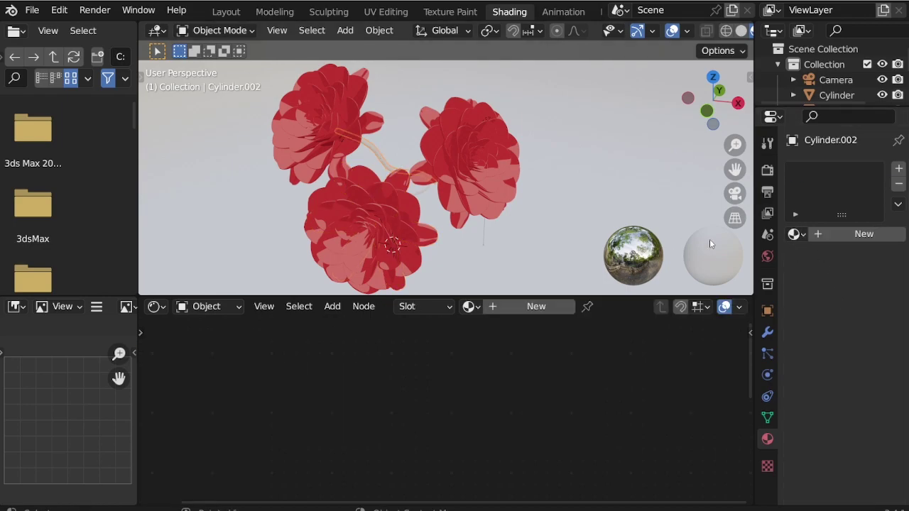
pyautogui.click(419, 180)
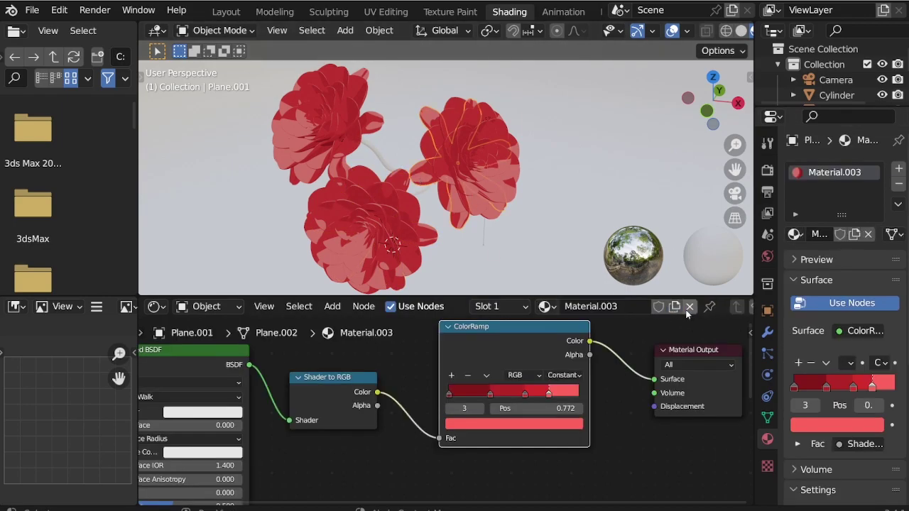
pyautogui.click(380, 145)
pyautogui.click(379, 142)
pyautogui.click(374, 128)
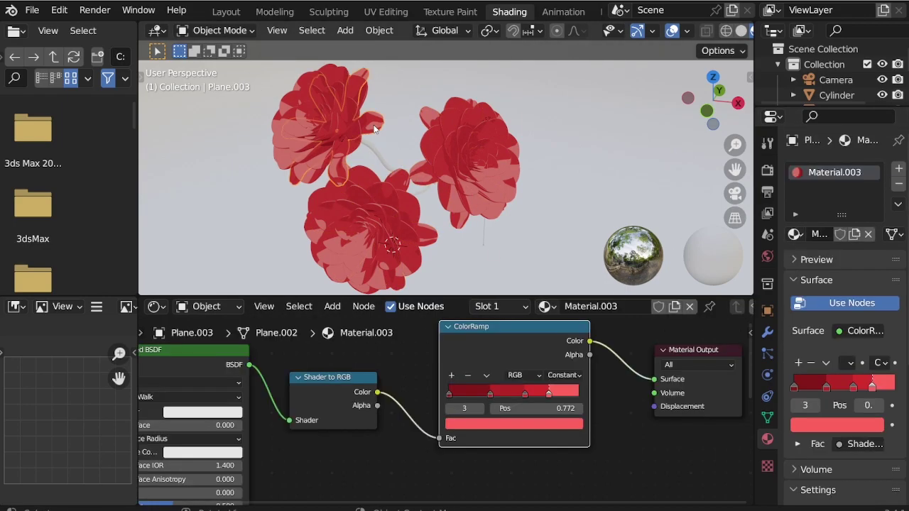
pyautogui.click(343, 122)
# Step: Try Material.001 and then Material.002 on the stem
pyautogui.click(380, 155)
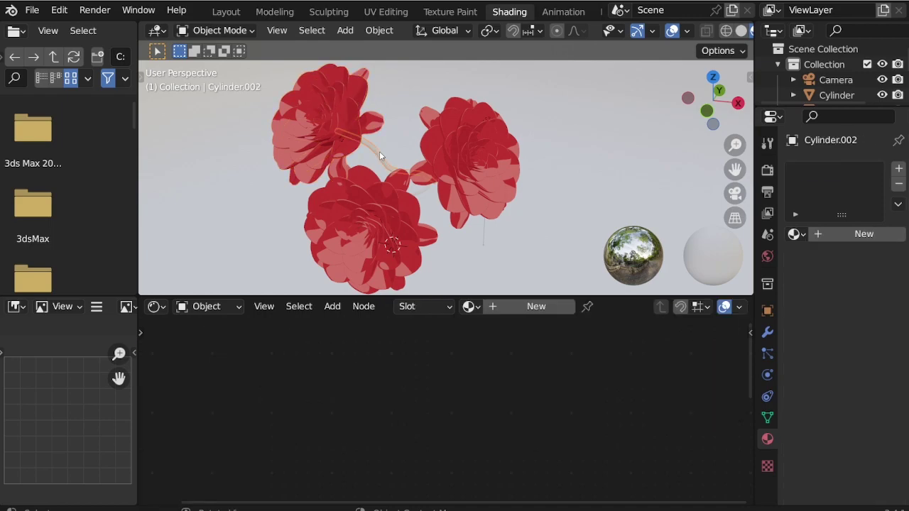
pyautogui.click(796, 234)
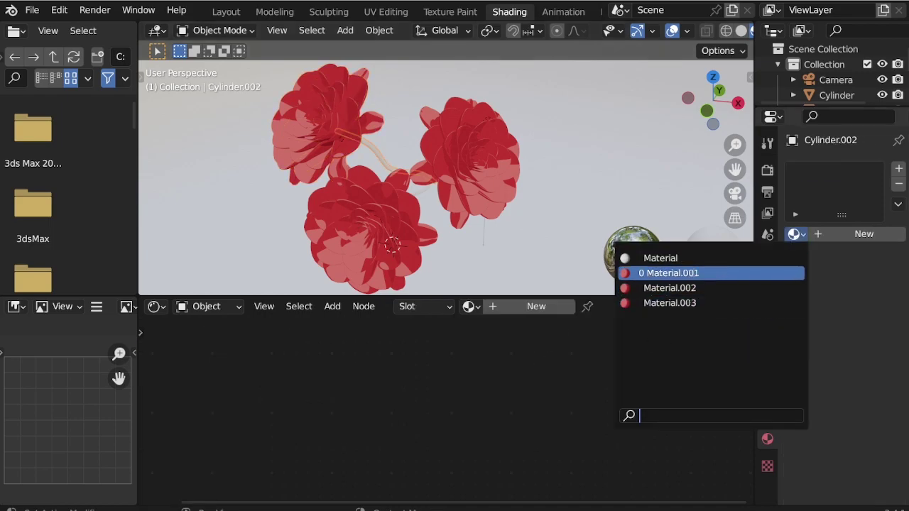
pyautogui.click(668, 272)
pyautogui.click(868, 234)
pyautogui.click(795, 234)
pyautogui.click(643, 286)
# Step: Check which material the leaves use and assign that same Material.003 to the stem
pyautogui.click(437, 174)
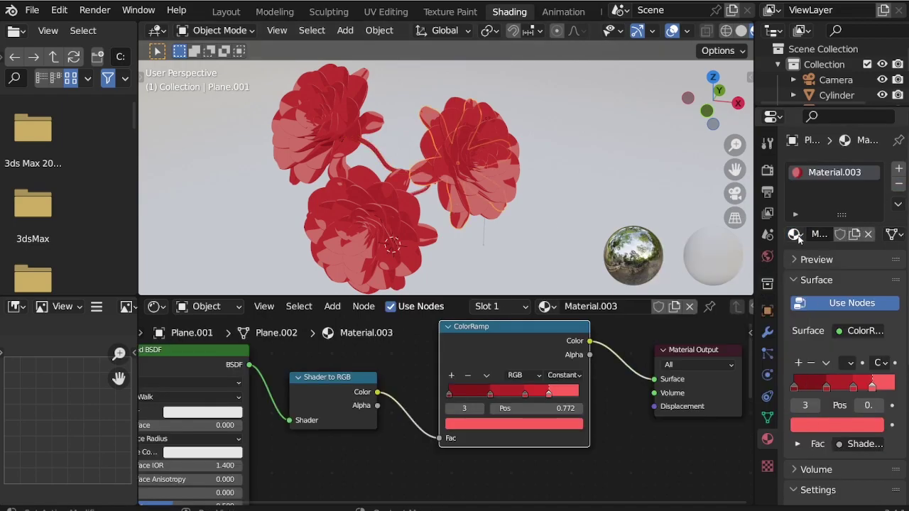
pyautogui.click(395, 166)
pyautogui.click(794, 234)
pyautogui.click(667, 305)
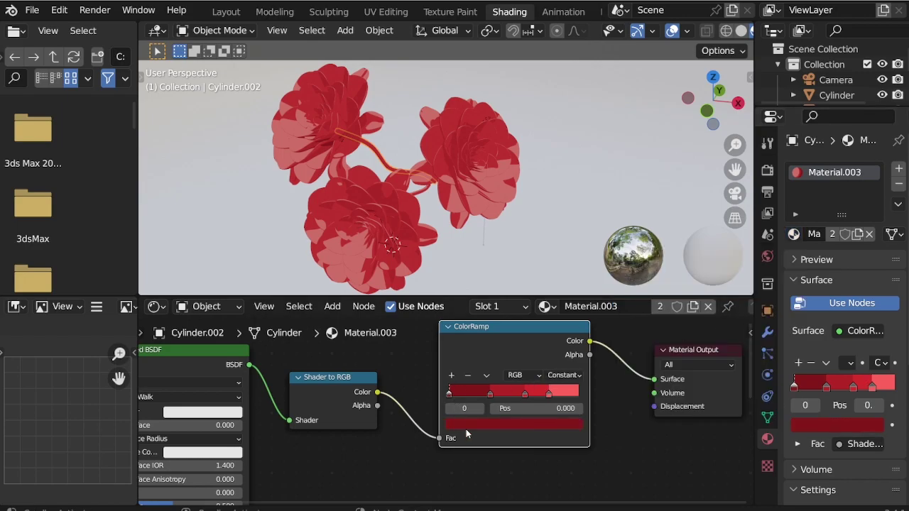
# Step: Color the first ramp stop of Material.003 dark green with hue 0.358, saturation 1.000 and value 0.098
pyautogui.click(466, 434)
pyautogui.click(468, 260)
pyautogui.moveTo(549, 303); pyautogui.dragTo(549, 316)
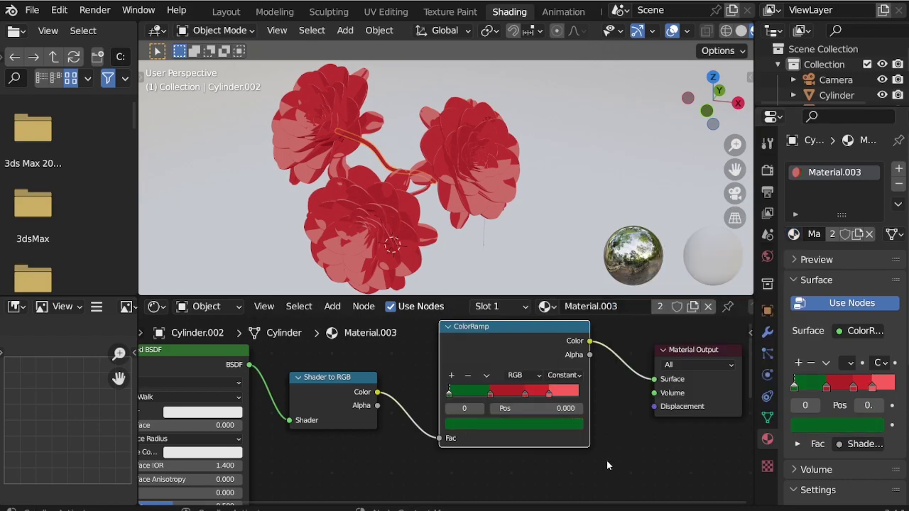
# Step: Copy the dark green onto the second ramp stop at 0.320 and brighten it to a medium green
pyautogui.click(496, 396)
pyautogui.click(506, 423)
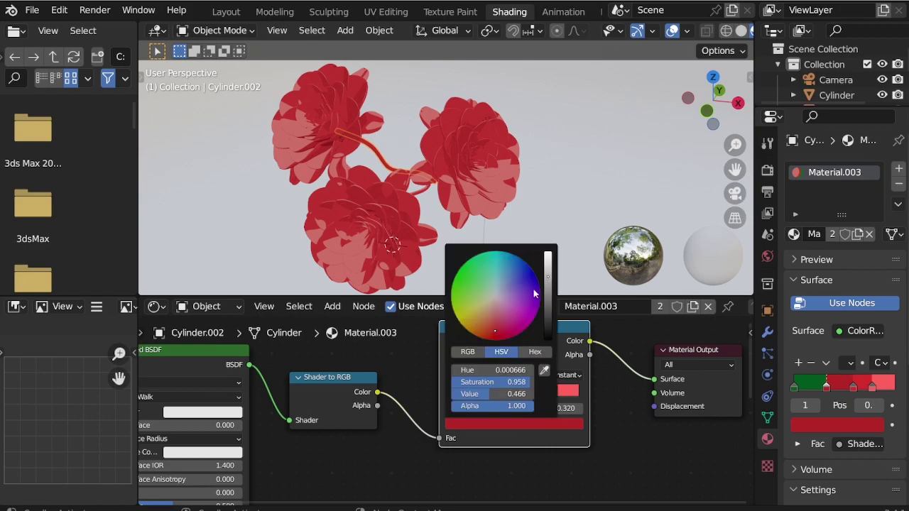
pyautogui.click(465, 267)
pyautogui.click(545, 373)
pyautogui.click(474, 390)
pyautogui.click(509, 424)
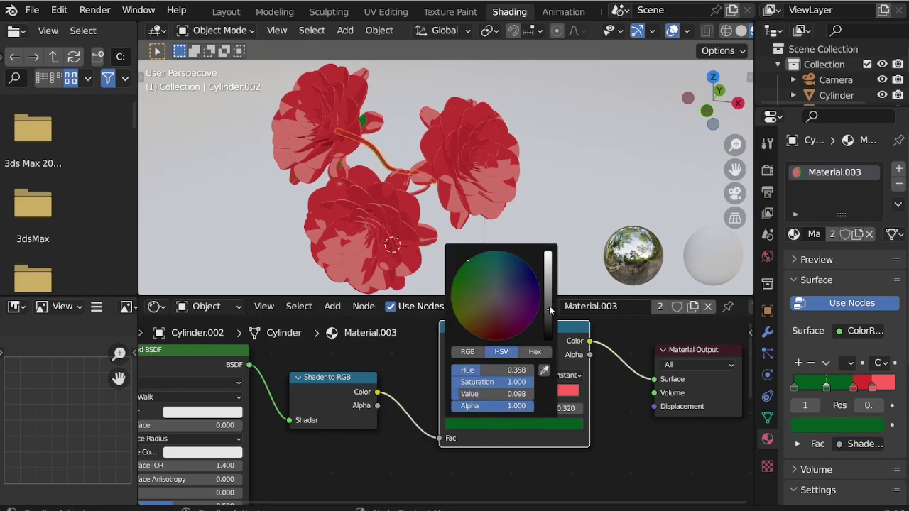
pyautogui.moveTo(549, 308); pyautogui.dragTo(549, 282)
# Step: Copy the medium green onto the ramp stop at 0.586 and brighten it to hue 0.353, saturation 1.000, value 0.570
pyautogui.click(525, 394)
pyautogui.click(514, 423)
pyautogui.click(544, 370)
pyautogui.click(468, 392)
pyautogui.click(514, 424)
pyautogui.click(547, 257)
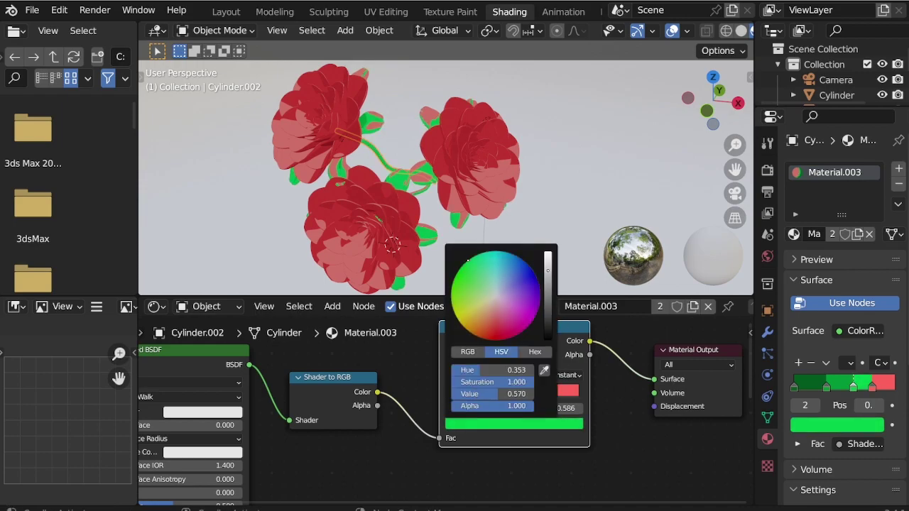
# Step: Color the last ramp stop at 0.772 a light, bright green
pyautogui.click(572, 396)
pyautogui.click(569, 426)
pyautogui.moveTo(476, 291); pyautogui.dragTo(471, 282)
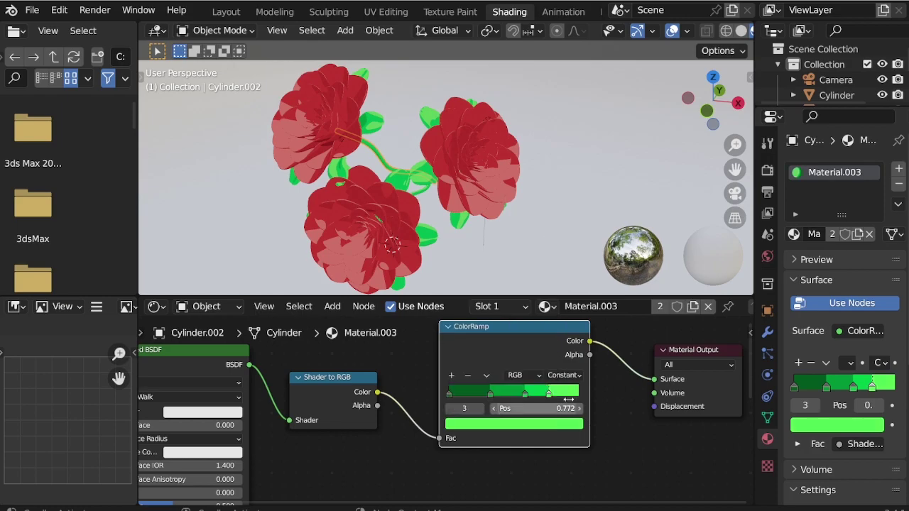
# Step: Shift the green ramp's stops to rebalance the leaf and stem shading, placing the second stop at 0.425
pyautogui.moveTo(495, 396); pyautogui.dragTo(540, 400)
pyautogui.scroll(1, 390, 194)
pyautogui.moveTo(390, 193); pyautogui.dragTo(370, 160, button='middle')
pyautogui.moveTo(554, 396); pyautogui.dragTo(500, 396)
pyautogui.moveTo(474, 203); pyautogui.dragTo(487, 245, button='middle')
pyautogui.scroll(-2, 397, 369)
pyautogui.scroll(-6, 496, 179)
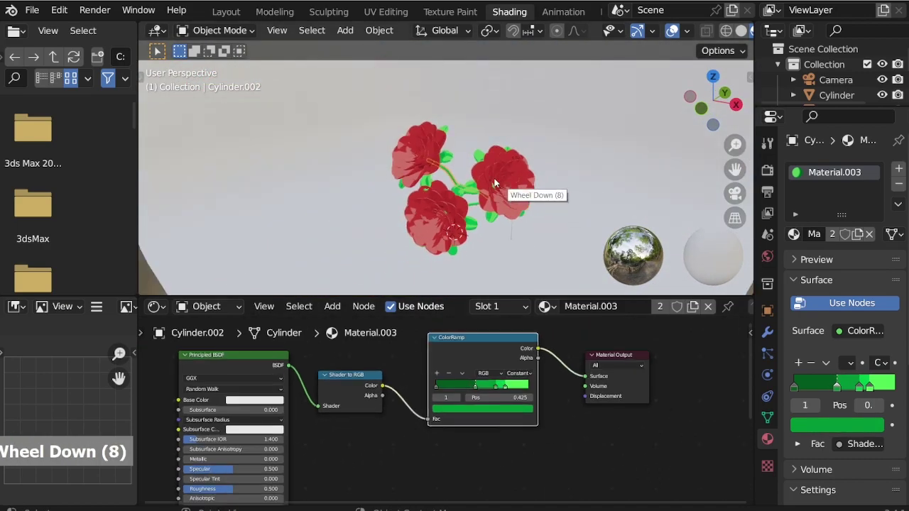
# Step: Place the last green ramp stop at 0.749 and shift its color to a slightly cooler light green
pyautogui.moveTo(496, 178); pyautogui.dragTo(513, 135, button='middle')
pyautogui.scroll(3, 513, 135)
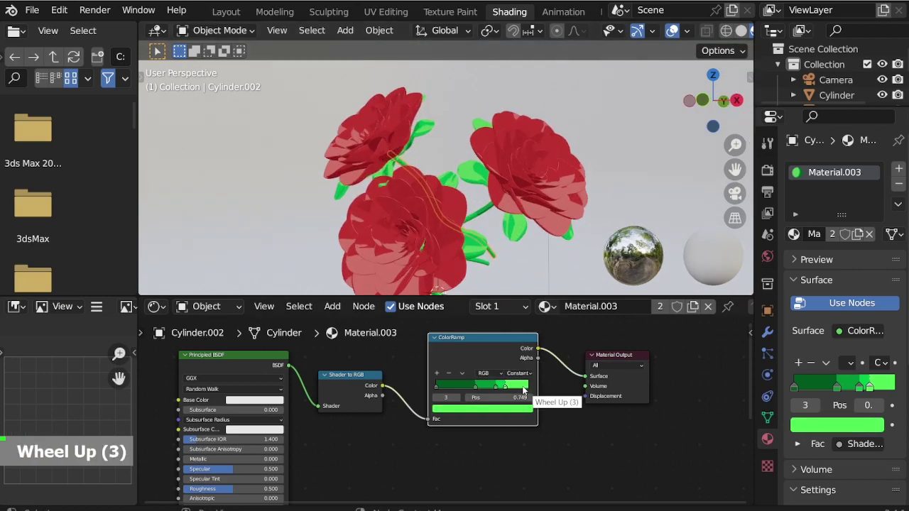
pyautogui.click(523, 409)
pyautogui.click(506, 287)
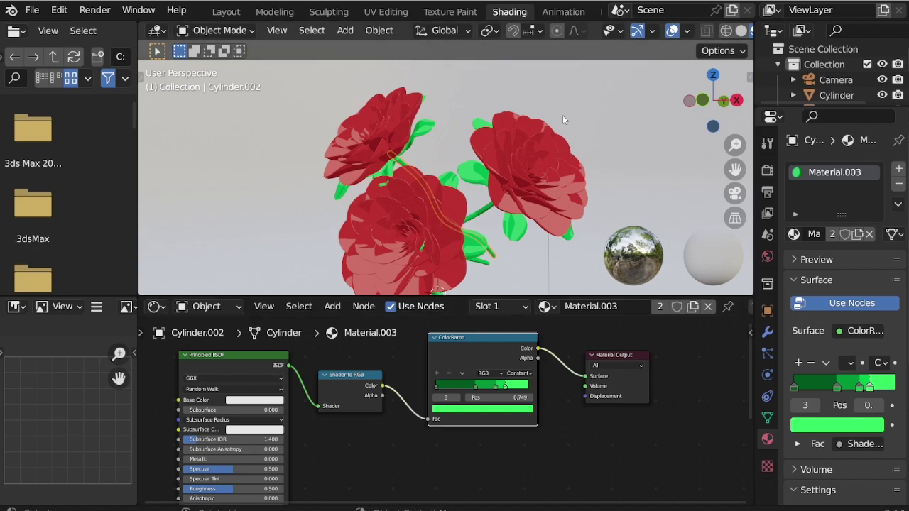
# Step: Switch the viewport to rendered shading and examine how the flowers and backdrop are lit
pyautogui.scroll(-3, 731, 30)
pyautogui.click(724, 31)
pyautogui.scroll(-5, 466, 161)
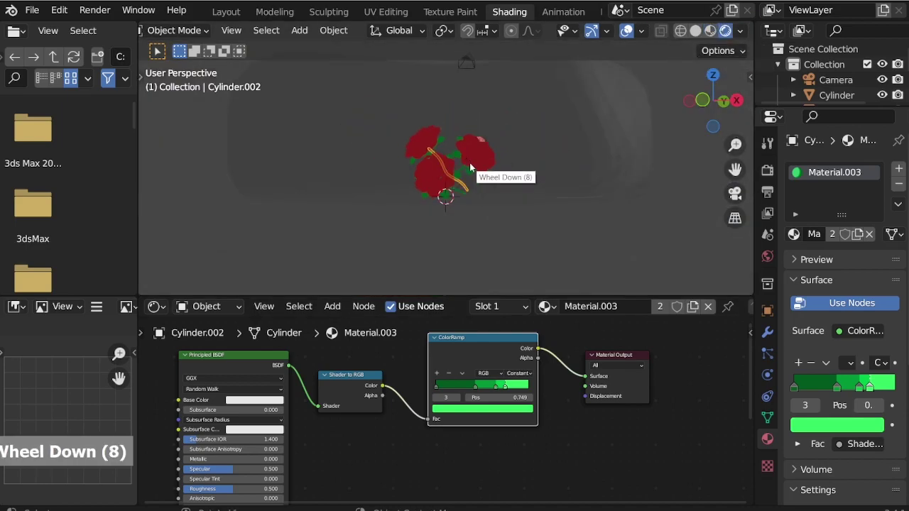
pyautogui.moveTo(467, 160); pyautogui.dragTo(532, 204, button='middle')
pyautogui.scroll(-5, 487, 163)
pyautogui.scroll(3, 480, 133)
pyautogui.moveTo(479, 133); pyautogui.dragTo(582, 125, button='middle')
pyautogui.rightClick(431, 258)
pyautogui.scroll(-8, 477, 219)
pyautogui.moveTo(547, 166); pyautogui.dragTo(646, 169, button='middle')
pyautogui.scroll(2, 538, 91)
pyautogui.scroll(-7, 852, 97)
# Step: Select the point light and move it in close above the flowers
pyautogui.click(830, 75)
pyautogui.scroll(5, 537, 172)
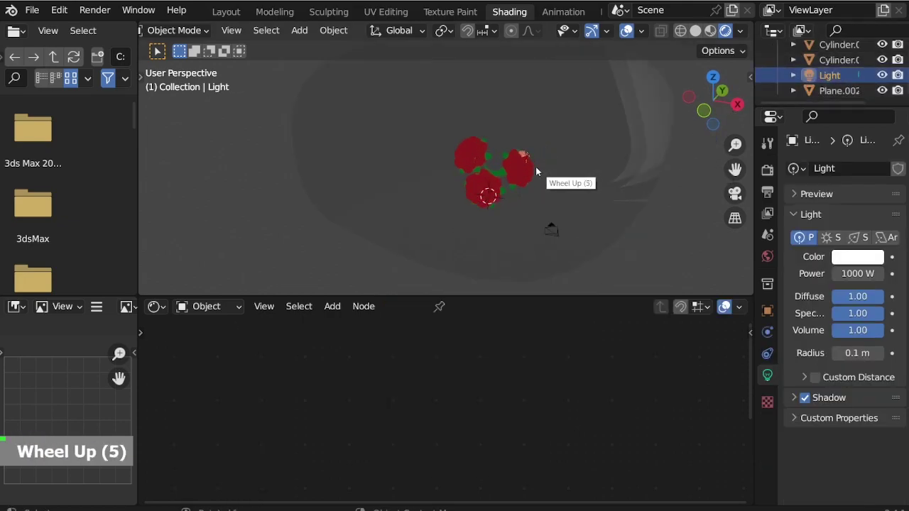
pyautogui.scroll(2, 536, 171)
pyautogui.press('g')
pyautogui.click(468, 139)
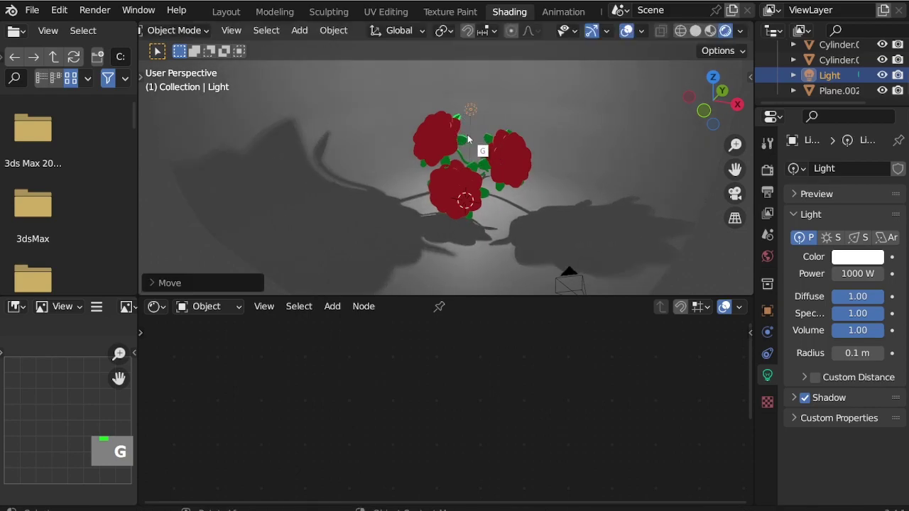
# Step: Reposition the light in front of and above the flowers, toward their right side
pyautogui.press('KP_7')
pyautogui.press('g')
pyautogui.click(514, 222)
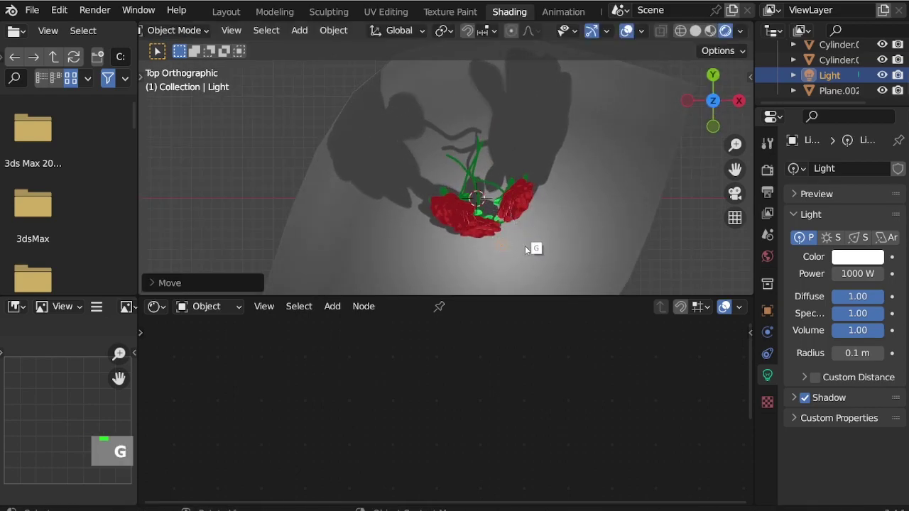
pyautogui.press('KP_1')
pyautogui.press('g')
pyautogui.click(587, 148)
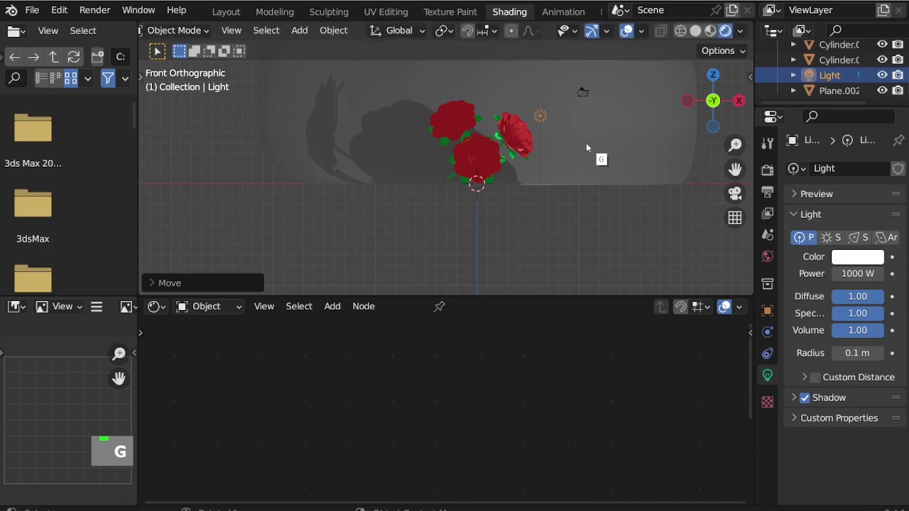
pyautogui.press('KP_3')
pyautogui.press('g')
pyautogui.click(614, 109)
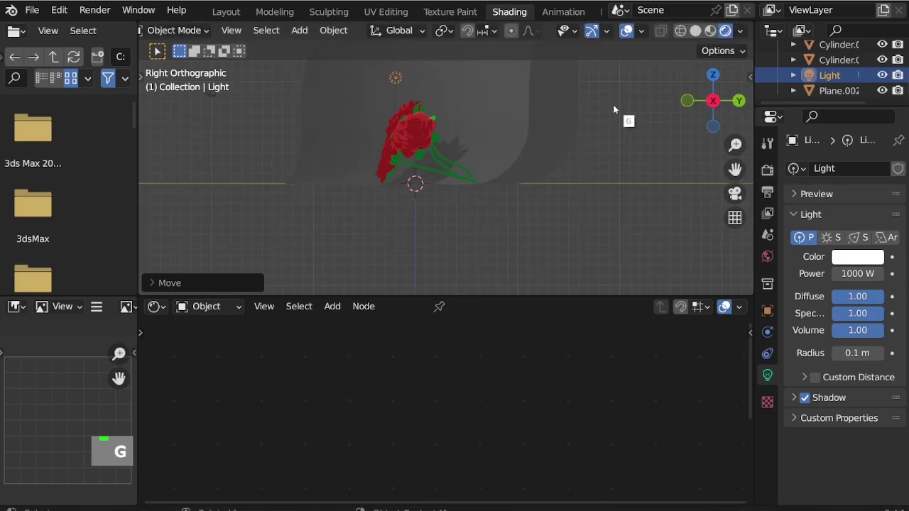
# Step: Move the light farther out to the right of the flowers and lower it to about flower height
pyautogui.press('KP_7')
pyautogui.press('g')
pyautogui.click(625, 84)
pyautogui.press('KP_1')
pyautogui.press('g')
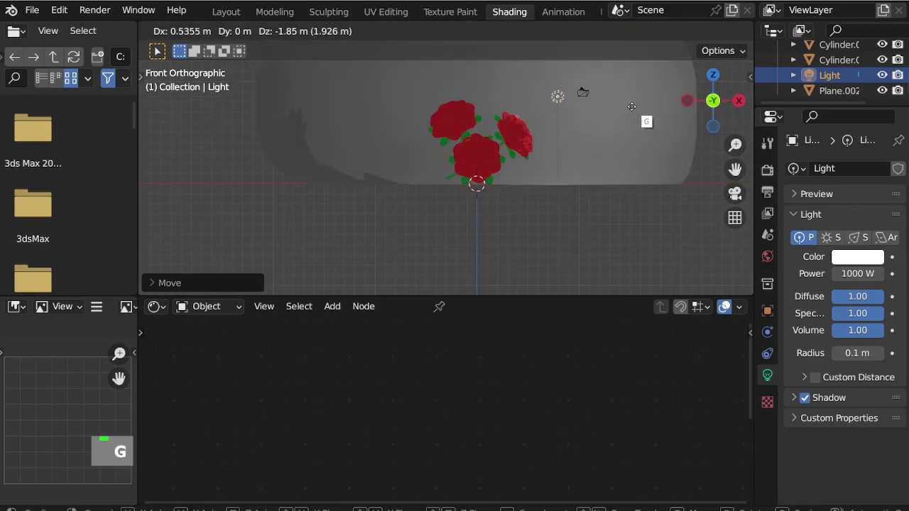
pyautogui.click(644, 122)
pyautogui.press('KP_3')
pyautogui.press('g')
pyautogui.click(601, 129)
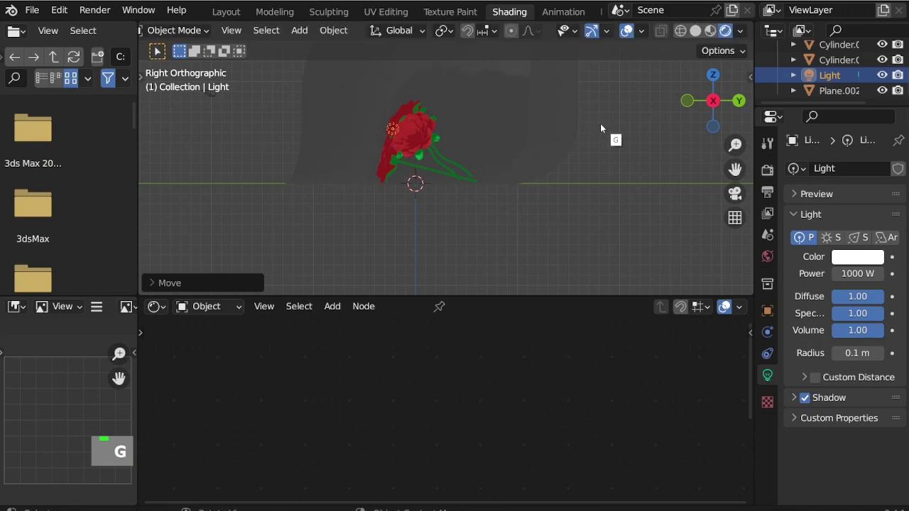
# Step: Duplicate the light and place the copy above the flowers on their left side
pyautogui.scroll(3, 399, 116)
pyautogui.moveTo(400, 116); pyautogui.dragTo(505, 163, button='middle')
pyautogui.scroll(-1, 505, 163)
pyautogui.scroll(2, 560, 230)
pyautogui.moveTo(560, 230); pyautogui.dragTo(582, 178, button='middle')
pyautogui.scroll(3, 637, 176)
pyautogui.press('KP_1')
pyautogui.hotkey('shift', 'd')
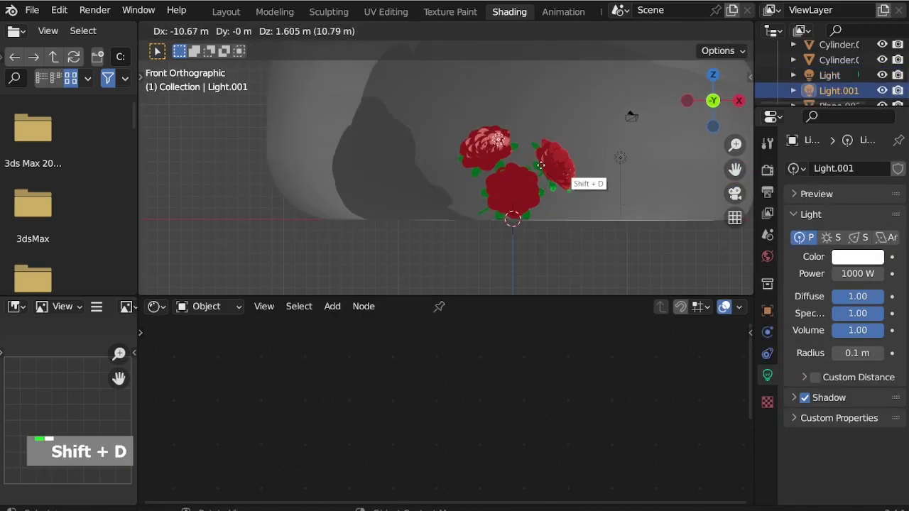
pyautogui.click(522, 124)
# Step: Move the duplicated light forward and closer to the upper left flower, adjusting its position from side, top and front
pyautogui.press('KP_3')
pyautogui.press('g')
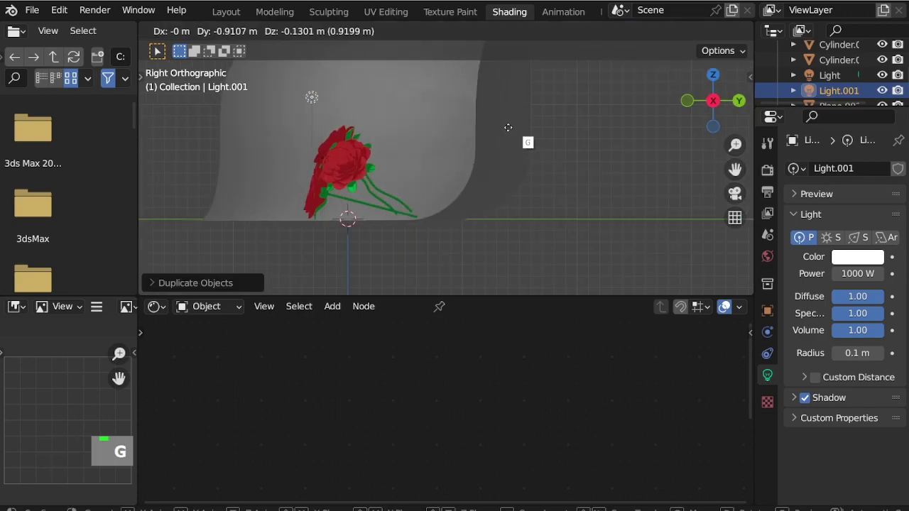
pyautogui.click(492, 140)
pyautogui.press('KP_7')
pyautogui.scroll(3, 526, 233)
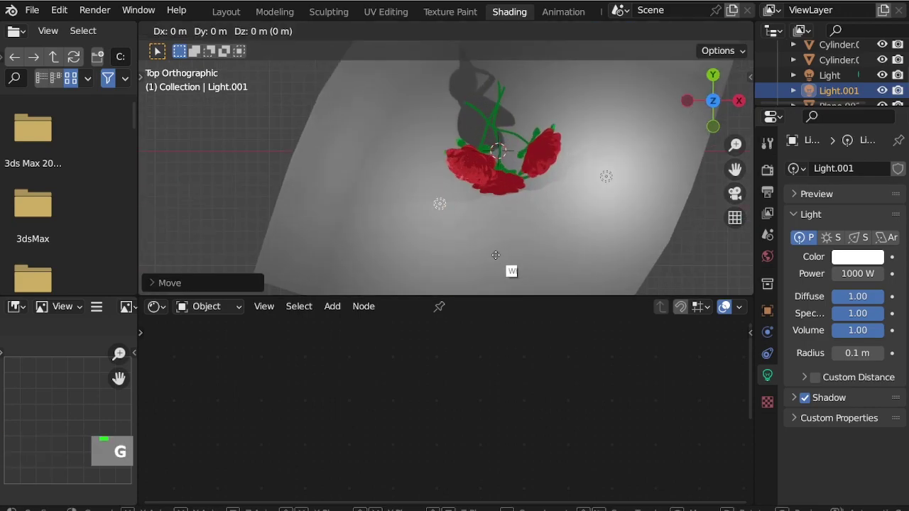
pyautogui.click(519, 257)
pyautogui.press('KP_1')
pyautogui.press('g')
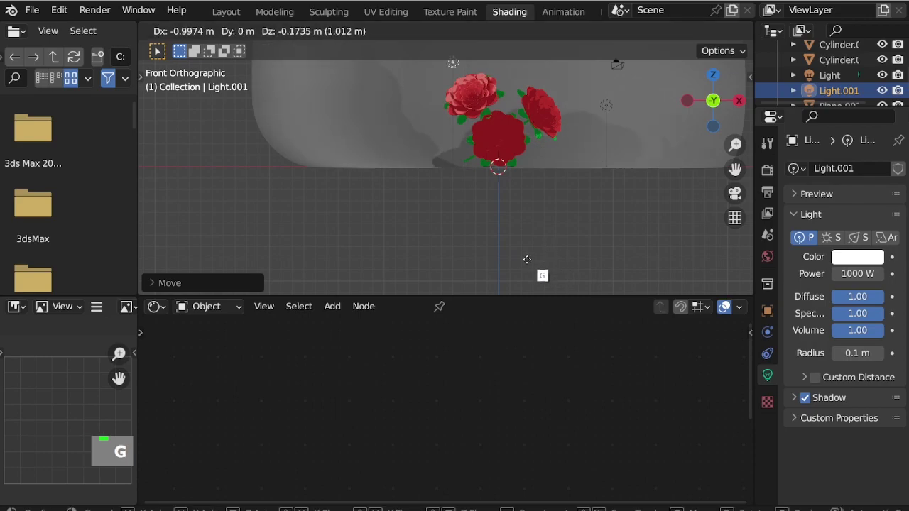
pyautogui.click(525, 256)
pyautogui.moveTo(524, 68); pyautogui.dragTo(548, 211, button='middle')
pyautogui.scroll(-3, 462, 202)
pyautogui.scroll(1, 466, 197)
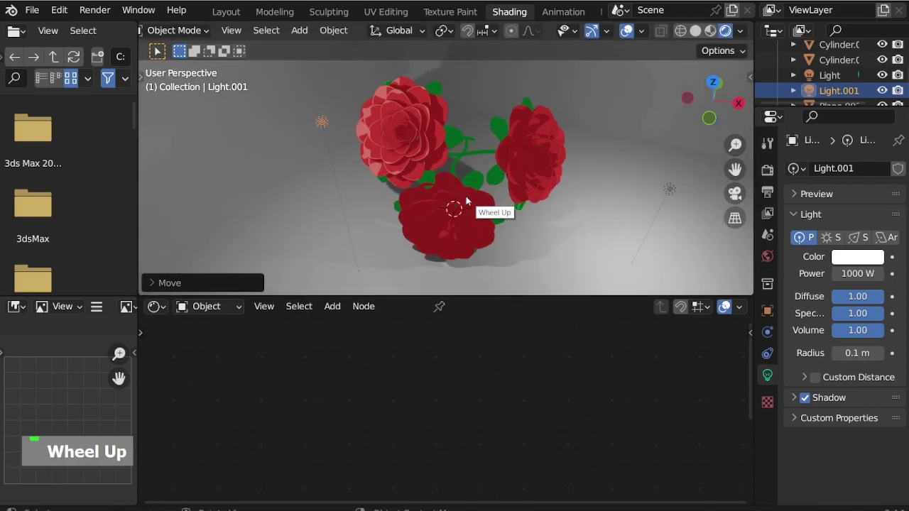
# Step: Set the duplicated point light's power to 2000 W
pyautogui.press('KP_7')
pyautogui.press('g')
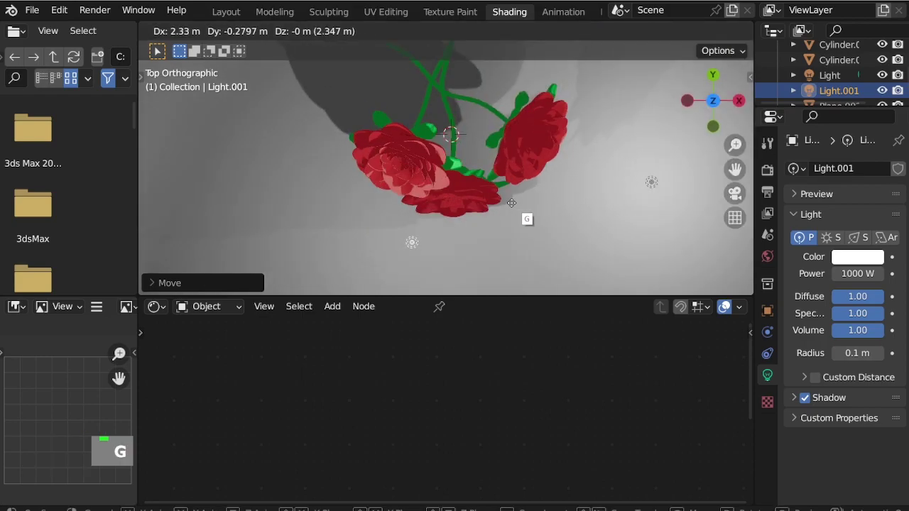
pyautogui.click(857, 274)
pyautogui.write('2000')
pyautogui.press('Return')
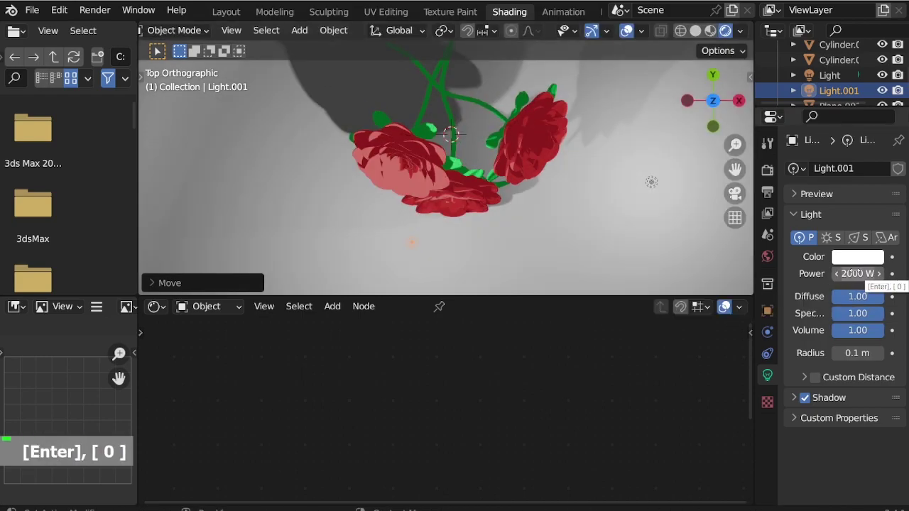
# Step: Move the duplicated light in the side view and rotate it slightly
pyautogui.scroll(-1, 582, 198)
pyautogui.press('KP_3')
pyautogui.press('g')
pyautogui.click(568, 213)
pyautogui.scroll(-3, 564, 228)
pyautogui.press('r')
pyautogui.click(580, 206)
pyautogui.scroll(3, 468, 112)
# Step: Reposition the duplicated light in front of and to the left of the flowers, at about flower height
pyautogui.press('KP_7')
pyautogui.scroll(-2, 446, 106)
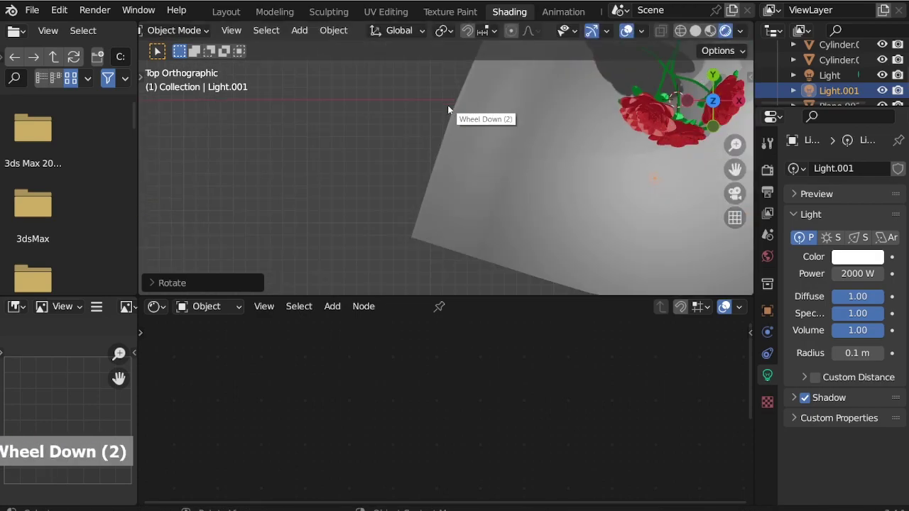
pyautogui.scroll(3, 611, 116)
pyautogui.press('g')
pyautogui.click(639, 232)
pyautogui.press('KP_1')
pyautogui.press('g')
pyautogui.click(646, 261)
pyautogui.press('KP_3')
pyautogui.press('g')
pyautogui.click(602, 266)
pyautogui.moveTo(603, 266); pyautogui.dragTo(550, 257, button='middle')
pyautogui.scroll(3, 684, 223)
pyautogui.moveTo(684, 223); pyautogui.dragTo(584, 227, button='middle')
pyautogui.scroll(4, 429, 68)
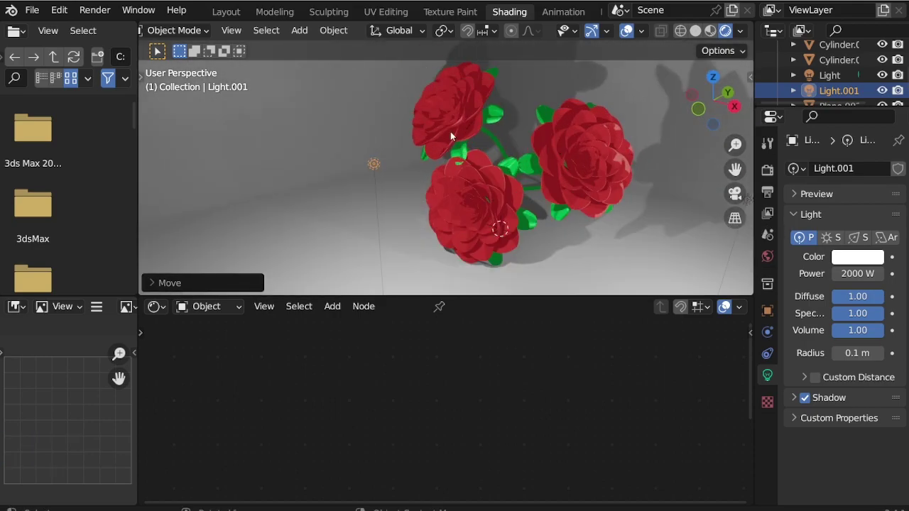
# Step: Select the right flower and add a second material slot with a new material
pyautogui.click(578, 162)
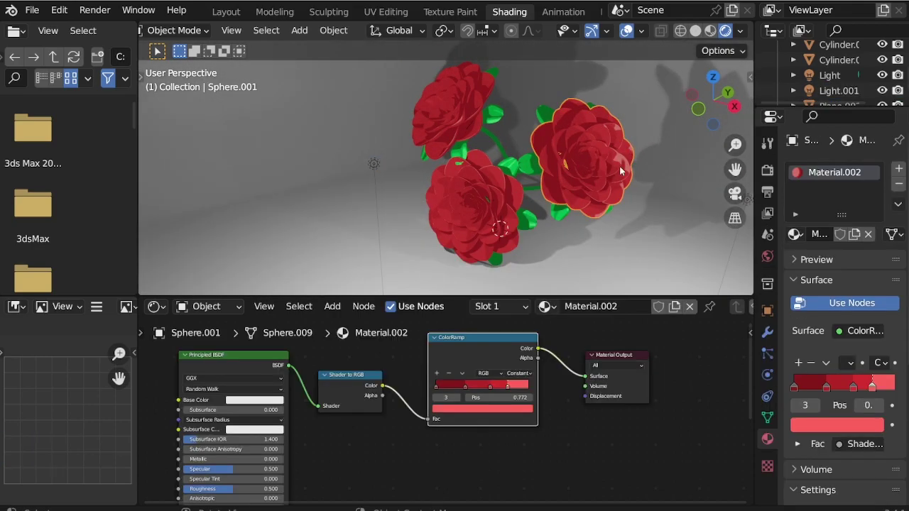
pyautogui.click(898, 169)
pyautogui.click(519, 310)
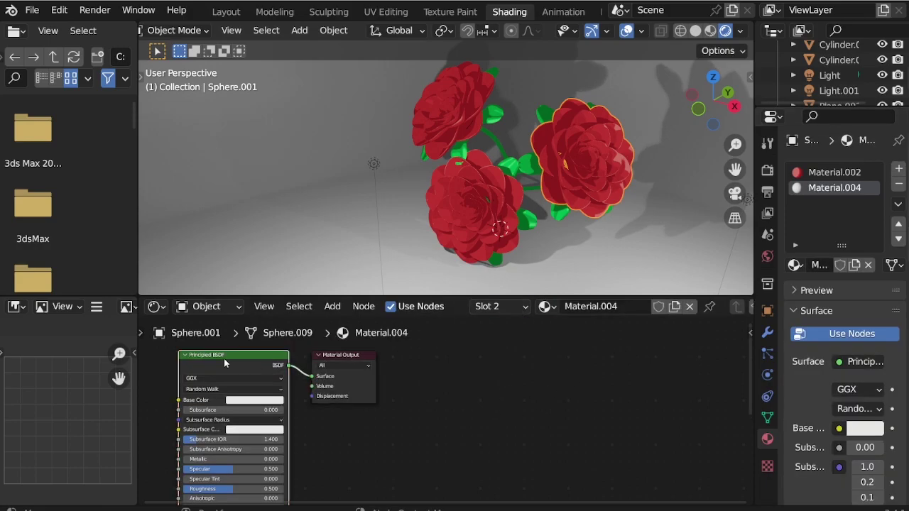
# Step: Replace the new material's Principled BSDF with an Emission node feeding the Material Output surface
pyautogui.press('Delete')
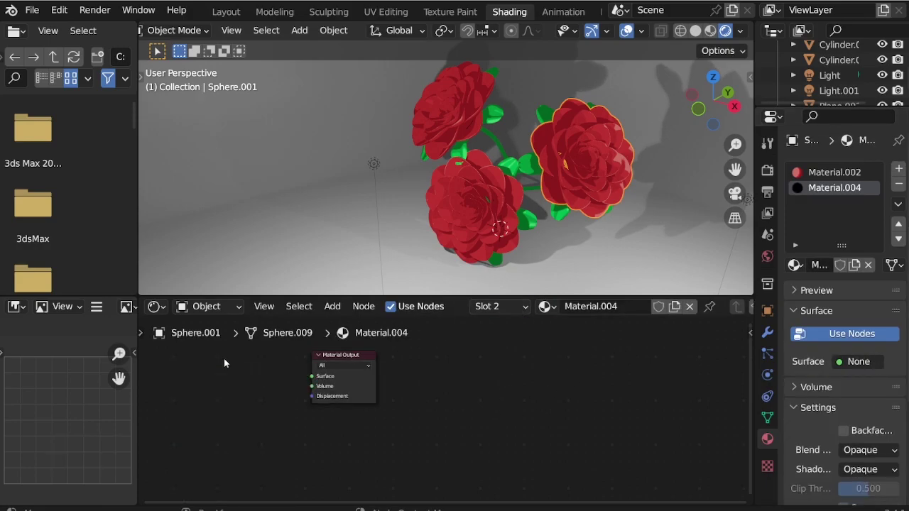
pyautogui.hotkey('shift', 'a')
pyautogui.press('m')
pyautogui.press('e')
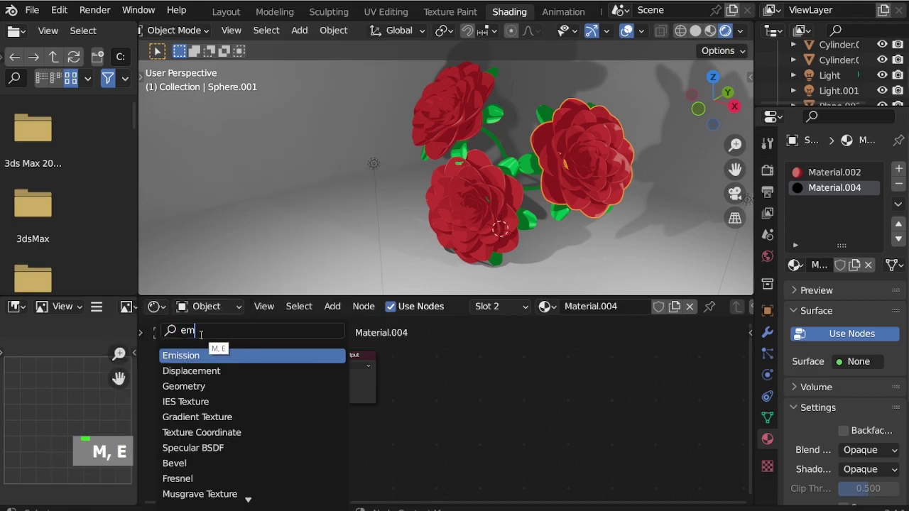
pyautogui.click(201, 355)
pyautogui.click(306, 398)
pyautogui.scroll(4, 312, 403)
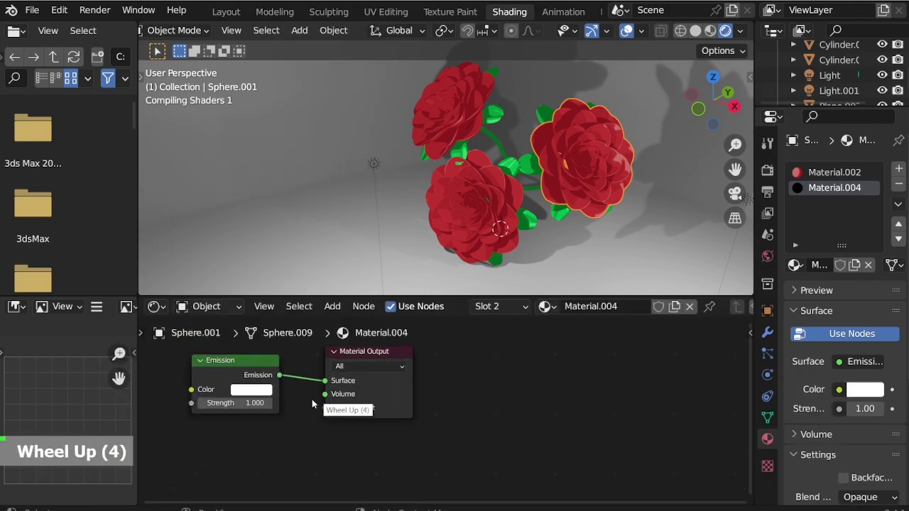
# Step: Set the Emission colour to a very dark red and widen the properties area
pyautogui.click(260, 390)
pyautogui.moveTo(334, 260); pyautogui.dragTo(333, 284)
pyautogui.moveTo(756, 364); pyautogui.dragTo(660, 357)
pyautogui.scroll(-15, 767, 419)
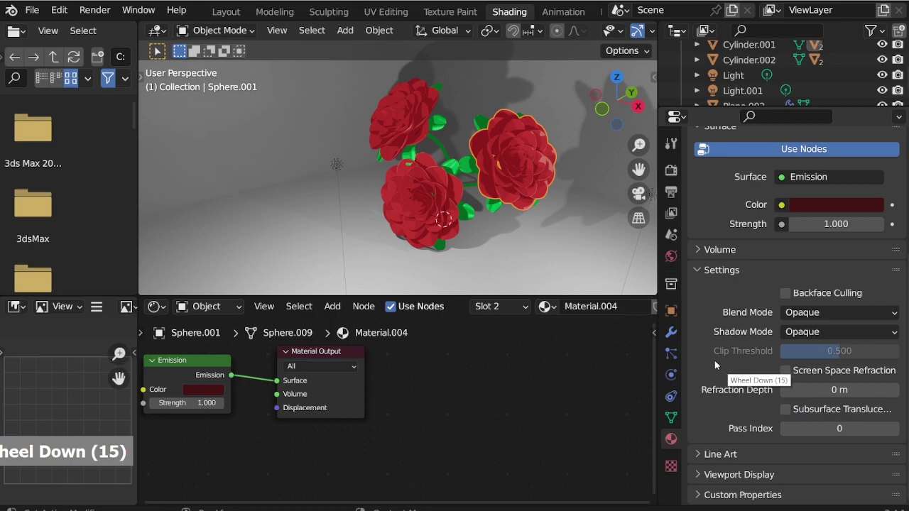
# Step: Add a Solidify modifier to the right flower after its Subdivision modifier
pyautogui.click(670, 332)
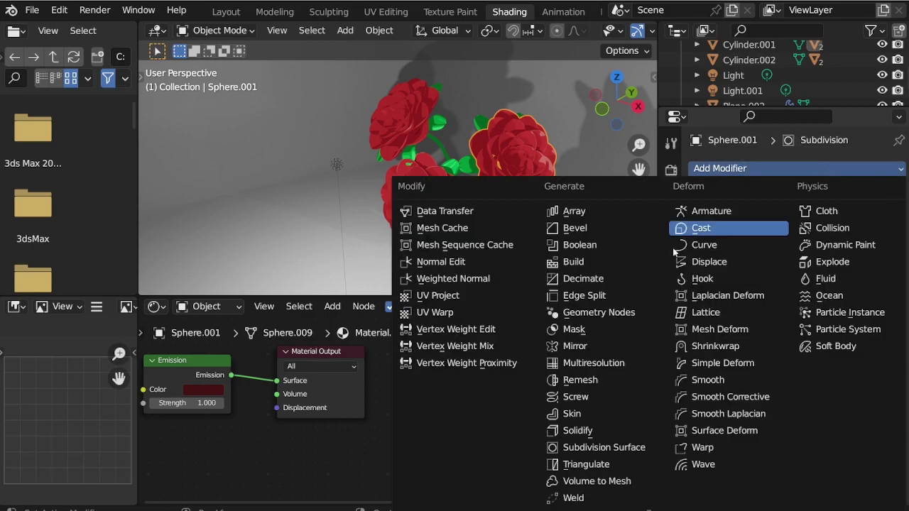
pyautogui.click(637, 429)
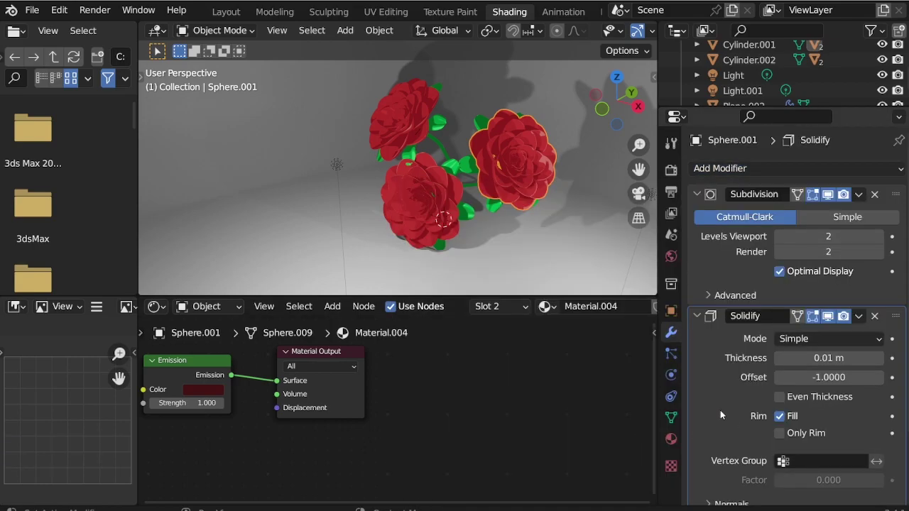
pyautogui.scroll(-3, 723, 402)
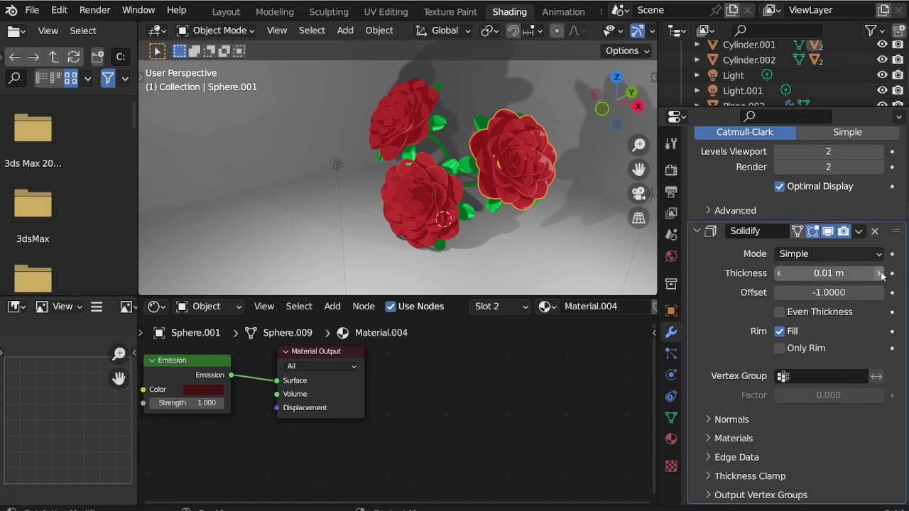
# Step: Set the Solidify modifier's material offset to 1 so the shell uses the second material
pyautogui.click(708, 420)
pyautogui.click(708, 420)
pyautogui.click(707, 436)
pyautogui.scroll(-2, 899, 431)
pyautogui.click(879, 422)
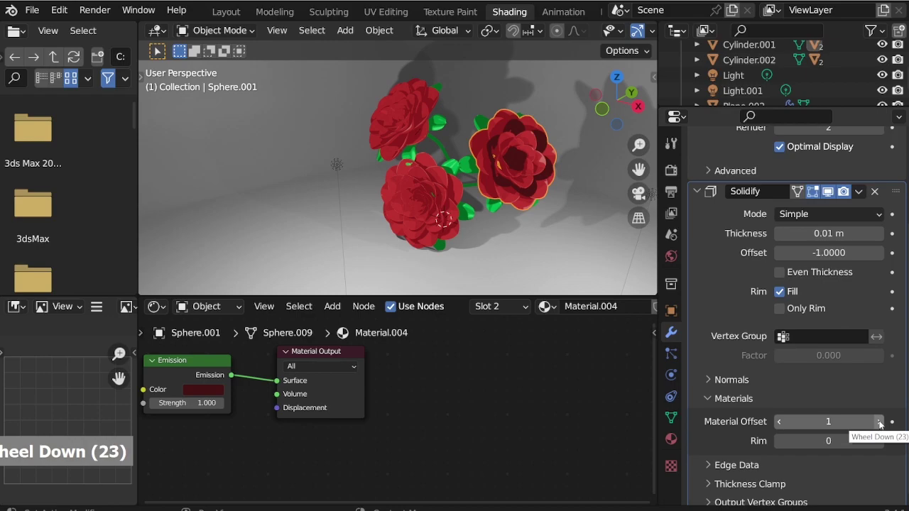
pyautogui.scroll(3, 575, 132)
pyautogui.scroll(-1, 545, 162)
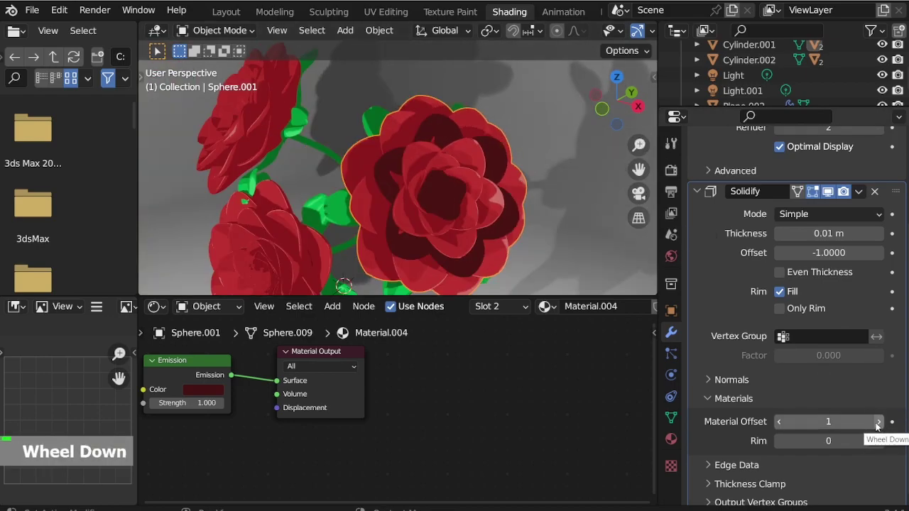
pyautogui.scroll(11, 726, 252)
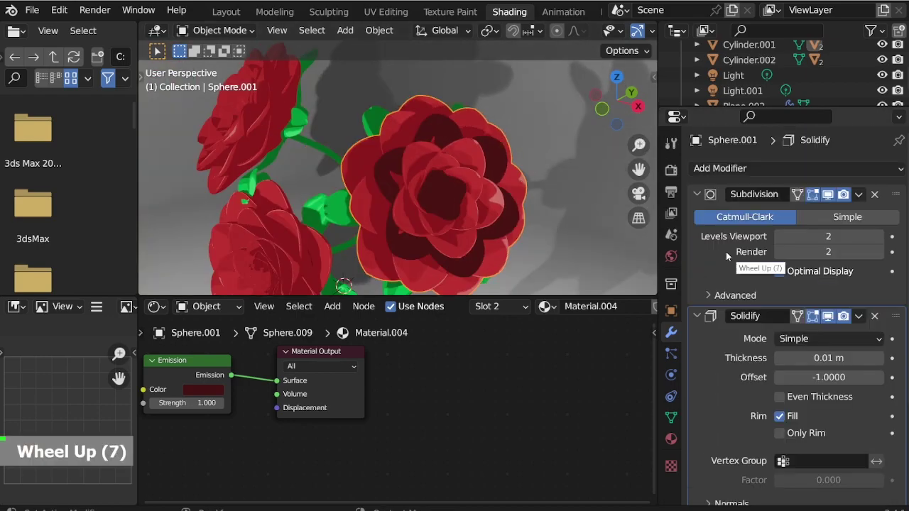
# Step: Raise the Solidify material offset to 3 and flip the modifier's normals
pyautogui.click(671, 439)
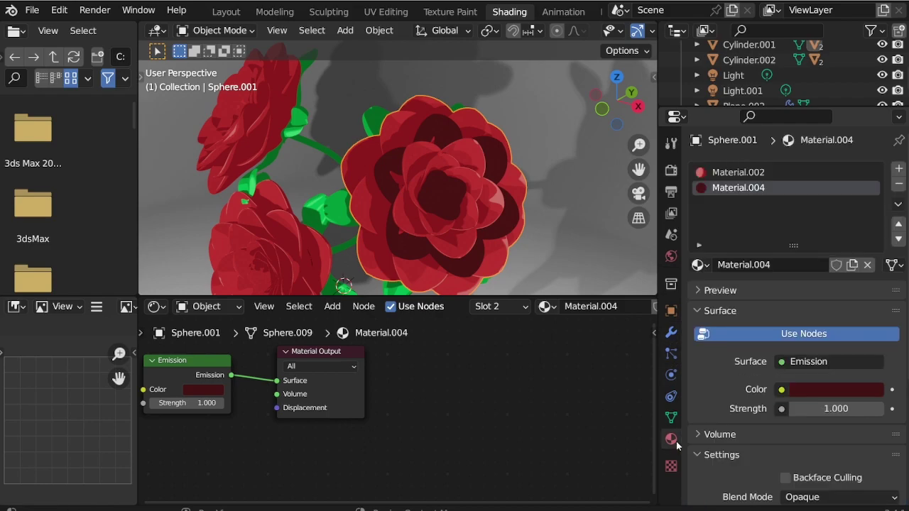
pyautogui.click(671, 331)
pyautogui.scroll(-6, 872, 426)
pyautogui.scroll(4, 872, 426)
pyautogui.scroll(2, 455, 195)
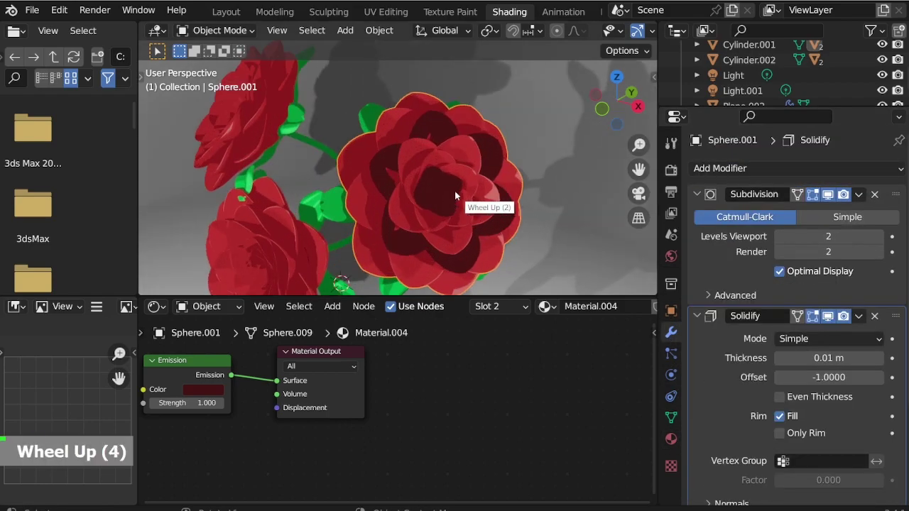
pyautogui.scroll(-7, 720, 424)
pyautogui.click(707, 371)
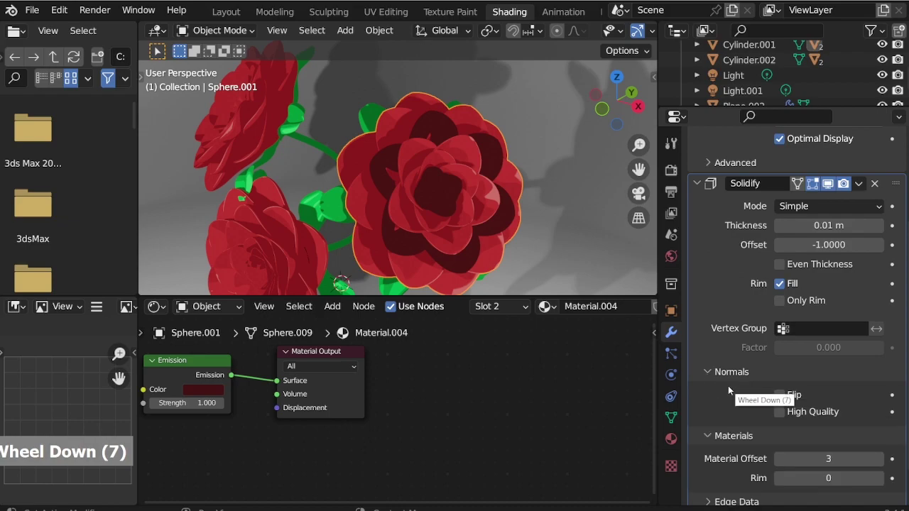
pyautogui.click(781, 394)
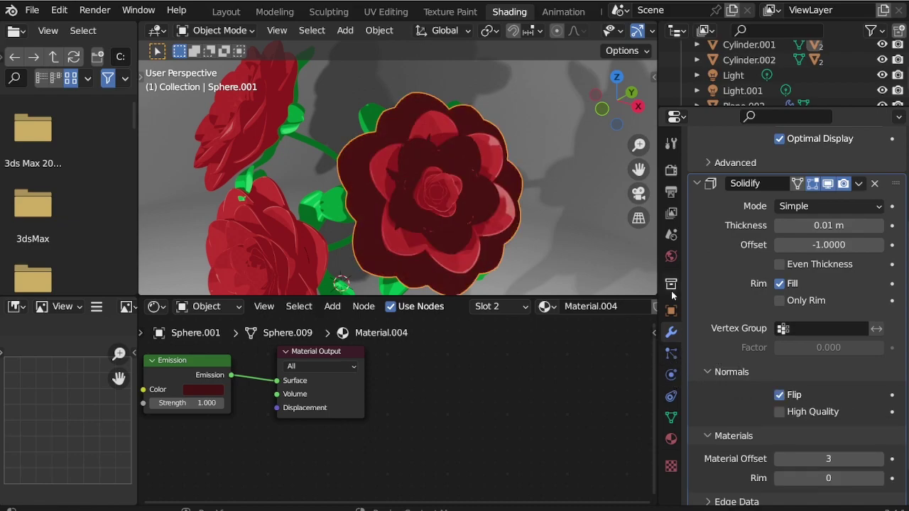
# Step: Enable backface culling for the dark red emission material
pyautogui.click(671, 466)
pyautogui.click(670, 439)
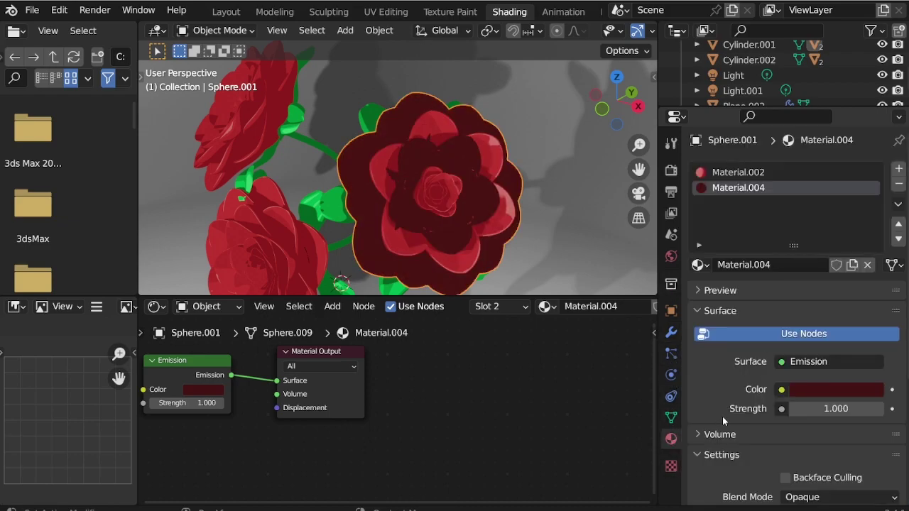
pyautogui.scroll(-19, 724, 407)
pyautogui.click(785, 294)
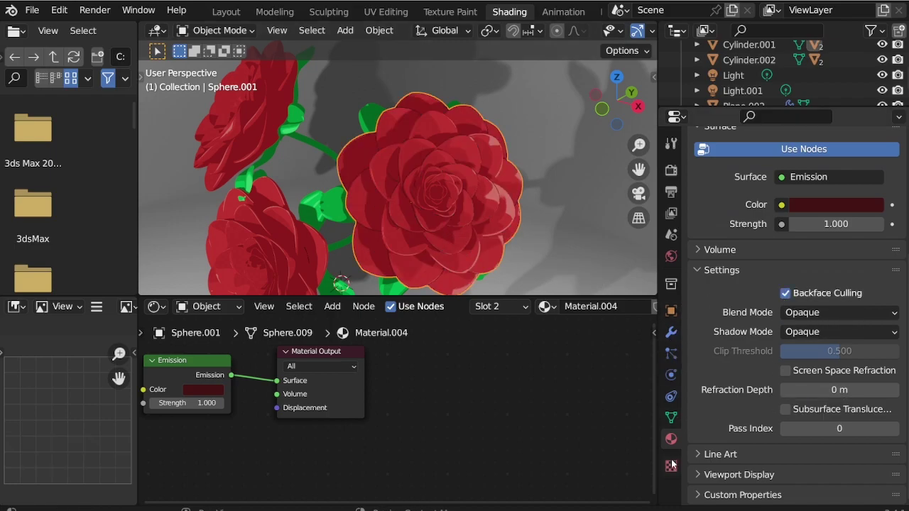
# Step: Set the Solidify modifier's offset to 1 and its material offset to 2
pyautogui.click(671, 332)
pyautogui.scroll(10, 439, 202)
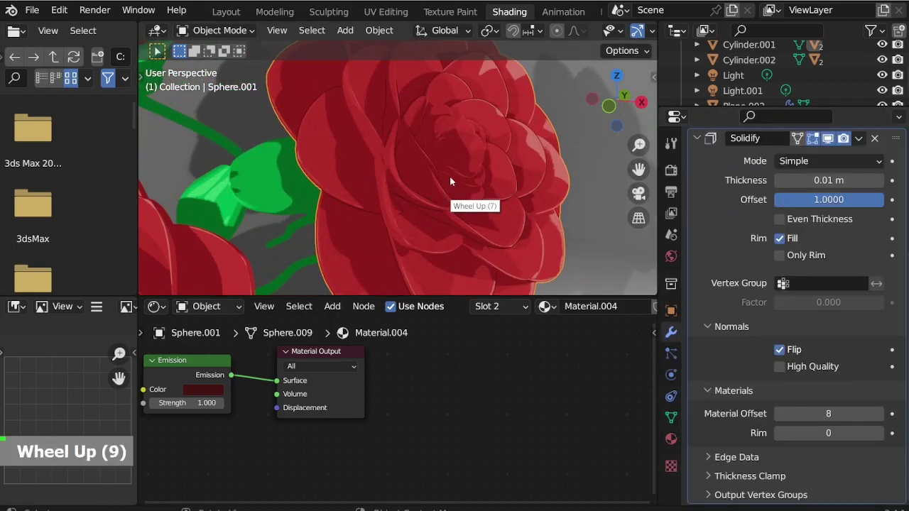
pyautogui.moveTo(810, 413); pyautogui.dragTo(844, 414)
pyautogui.press('Return')
pyautogui.write('2')
pyautogui.moveTo(519, 241)
pyautogui.mouseDown(button='middle')
pyautogui.moveTo(493, 221)
pyautogui.moveTo(313, 214)
pyautogui.moveTo(523, 229)
pyautogui.mouseUp(button='middle')
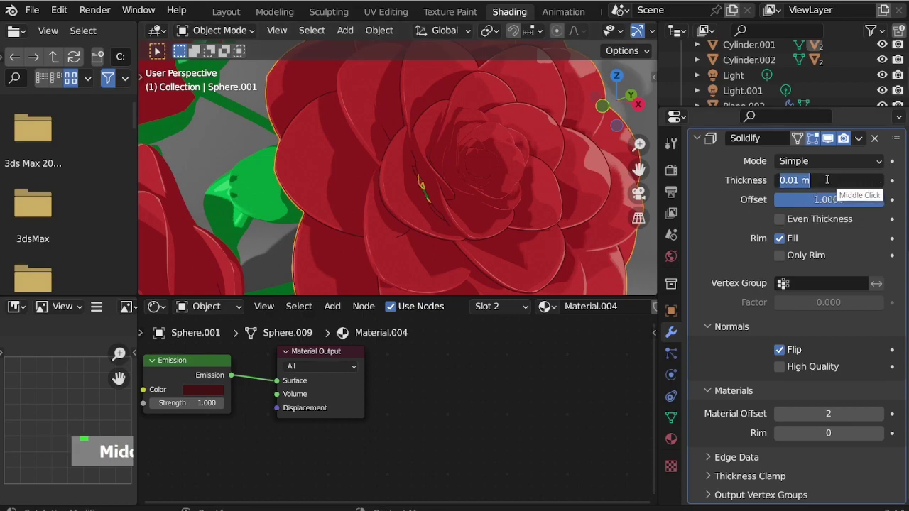
# Step: Set the Solidify thickness to 0.5 m and the material offset to 1, keeping the modifier's offset at 1
pyautogui.write('1')
pyautogui.press('Return')
pyautogui.write('2')
pyautogui.press('Return')
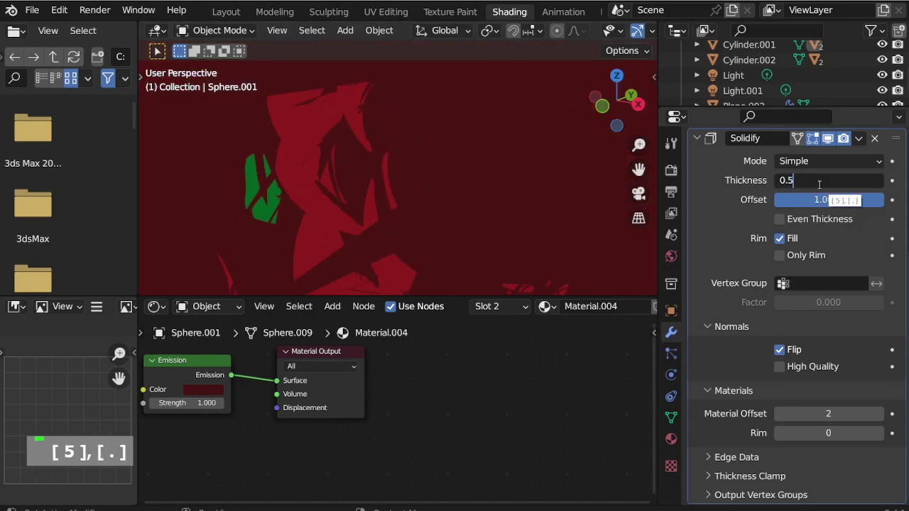
pyautogui.press('Return')
pyautogui.scroll(-4, 558, 196)
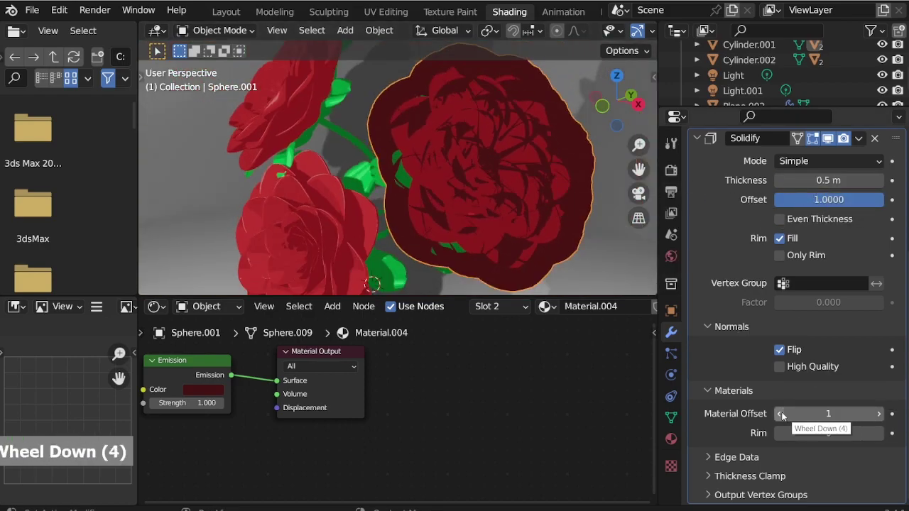
pyautogui.moveTo(828, 200); pyautogui.dragTo(774, 200)
pyautogui.write('1')
pyautogui.press('Return')
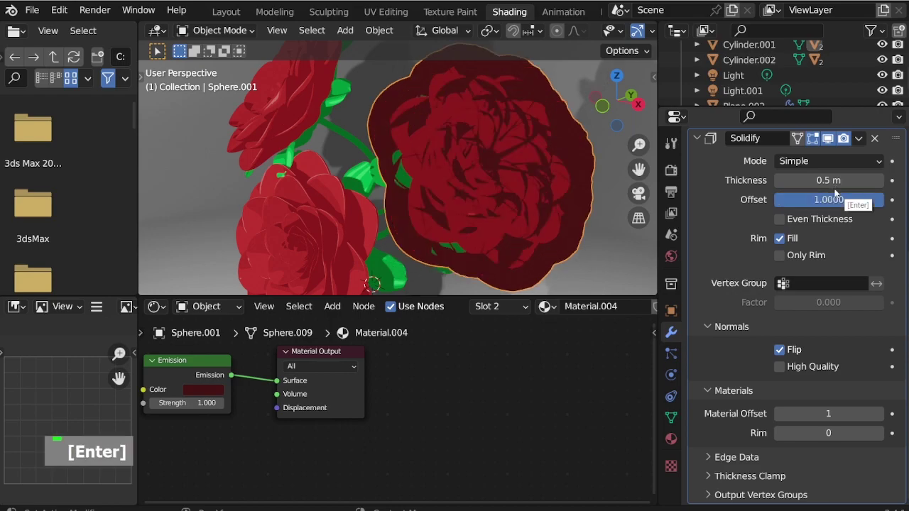
# Step: Reduce the Solidify thickness to 0.1 m and finally 0.05 m, and apply the right flower's object transform
pyautogui.write('0.1')
pyautogui.press('Return')
pyautogui.scroll(3, 565, 166)
pyautogui.moveTo(565, 166); pyautogui.dragTo(555, 164, button='middle')
pyautogui.click(841, 179)
pyautogui.write('0.05')
pyautogui.press('Return')
pyautogui.scroll(-5, 538, 121)
pyautogui.moveTo(537, 121); pyautogui.dragTo(446, 121, button='middle')
pyautogui.scroll(3, 446, 120)
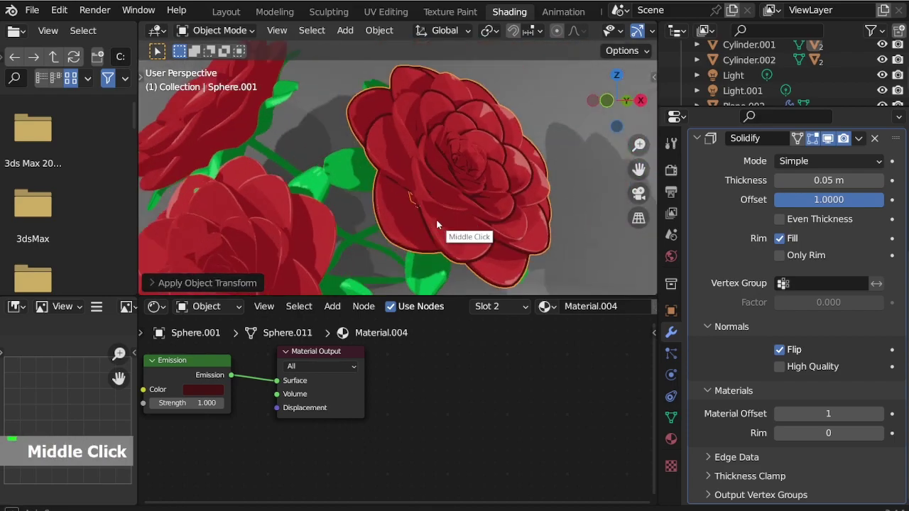
# Step: Link the right flower's object data to the front flower and copy its modifiers across
pyautogui.scroll(-3, 436, 213)
pyautogui.moveTo(443, 223); pyautogui.dragTo(358, 232, button='middle')
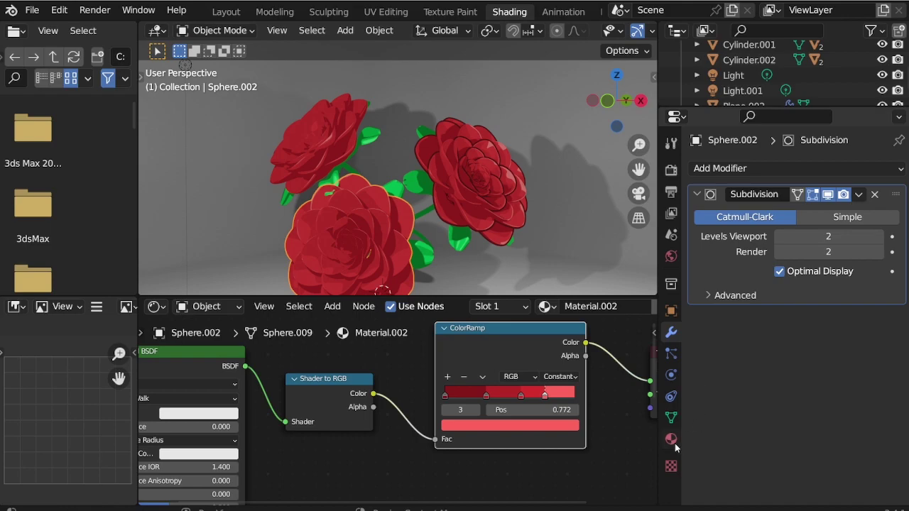
pyautogui.keyDown('shift'); pyautogui.click(475, 182); pyautogui.keyUp('shift')
pyautogui.keyDown('shift'); pyautogui.click(474, 184); pyautogui.keyUp('shift')
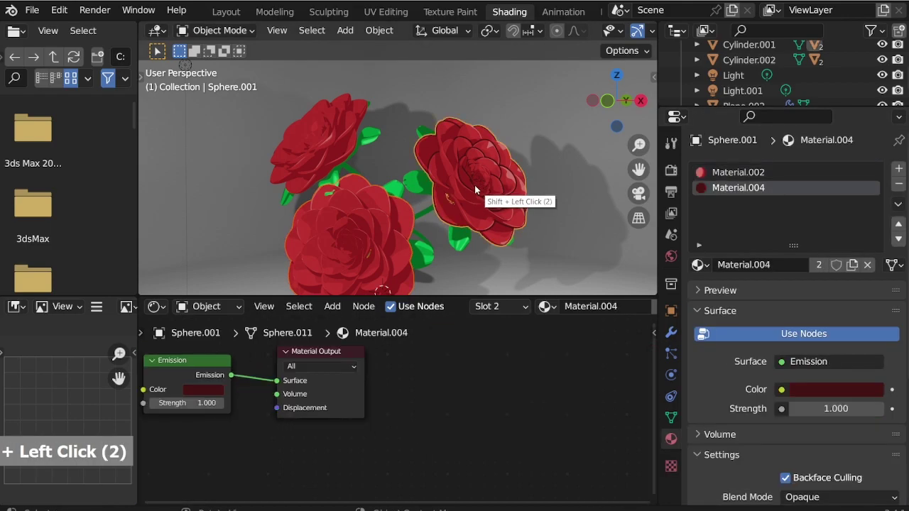
pyautogui.hotkey('ctrl', 'l')
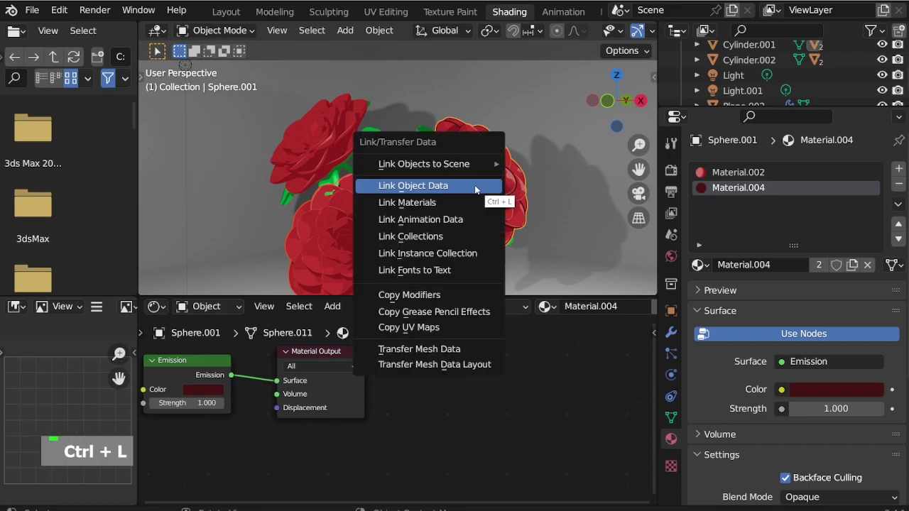
pyautogui.click(486, 294)
# Step: Link the front flower's materials to the rear-left flower and copy its modifiers
pyautogui.scroll(-1, 552, 160)
pyautogui.scroll(2, 552, 159)
pyautogui.keyDown('shift'); pyautogui.click(434, 251); pyautogui.keyUp('shift')
pyautogui.hotkey('ctrl', 'l')
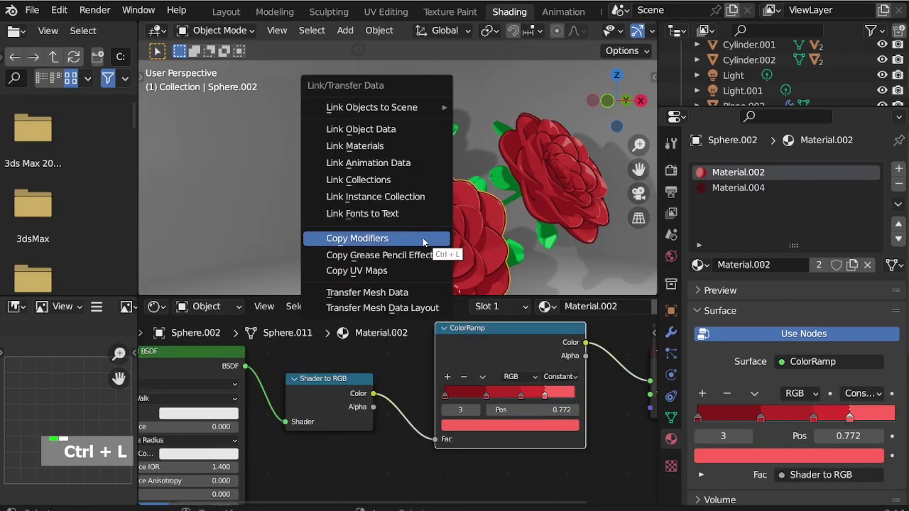
pyautogui.click(421, 146)
pyautogui.hotkey('ctrl', 'l')
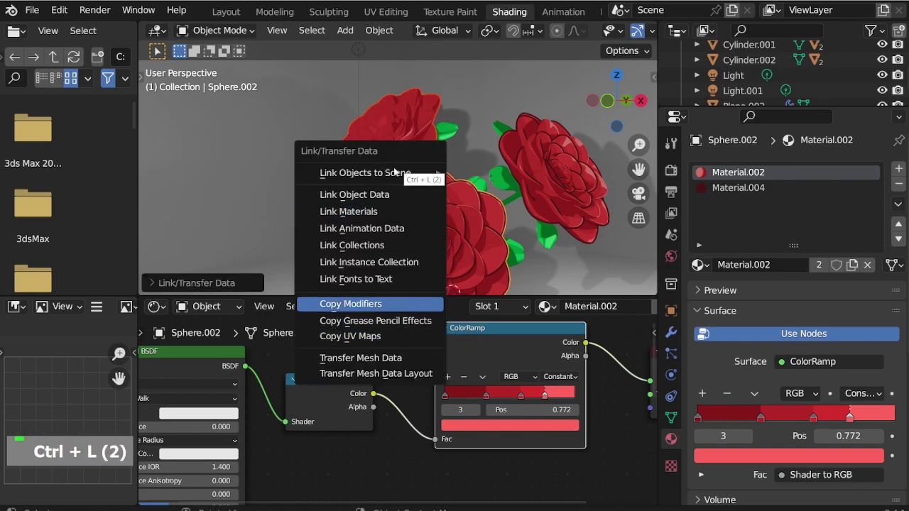
pyautogui.moveTo(525, 188); pyautogui.dragTo(472, 222, button='middle')
pyautogui.scroll(-2, 429, 122)
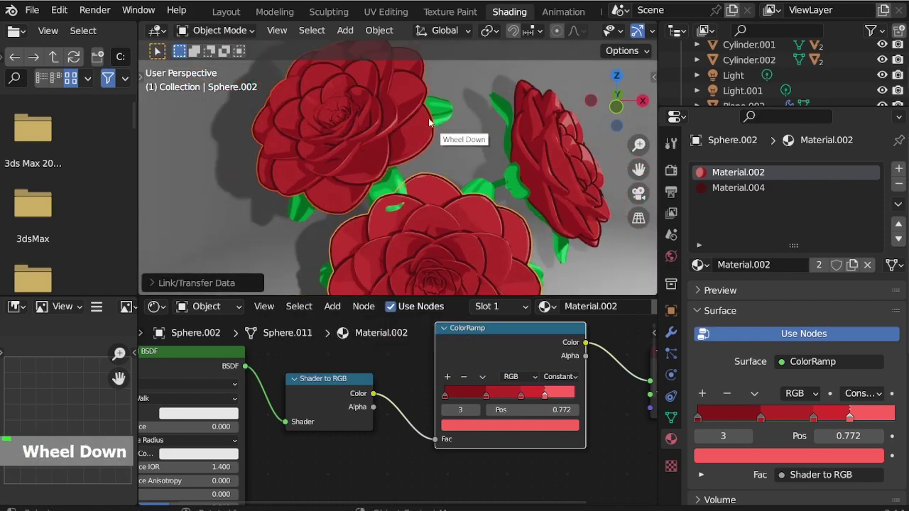
# Step: Try to link the front flower's materials and copy its modifiers to the green leaf groups, and undo both
pyautogui.click(438, 110)
pyautogui.keyDown('shift'); pyautogui.click(483, 194); pyautogui.keyUp('shift')
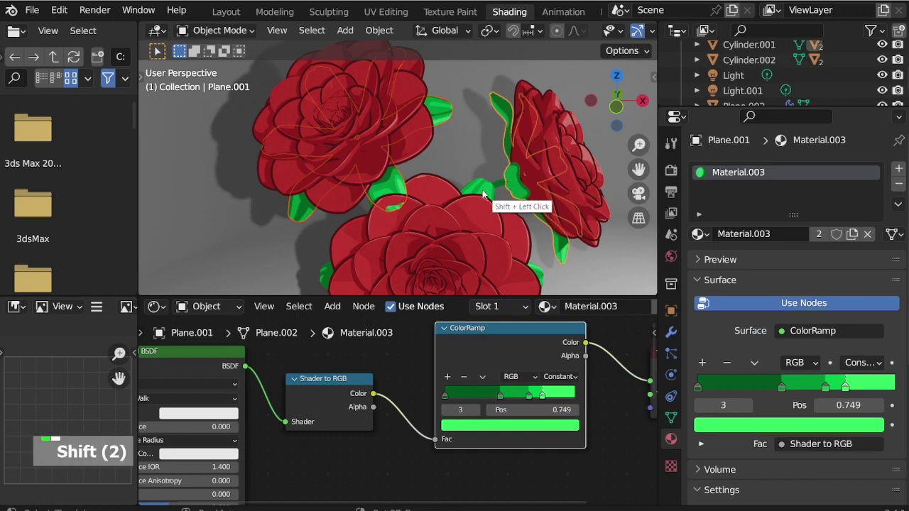
pyautogui.keyDown('shift'); pyautogui.click(470, 212); pyautogui.keyUp('shift')
pyautogui.hotkey('ctrl', 'l')
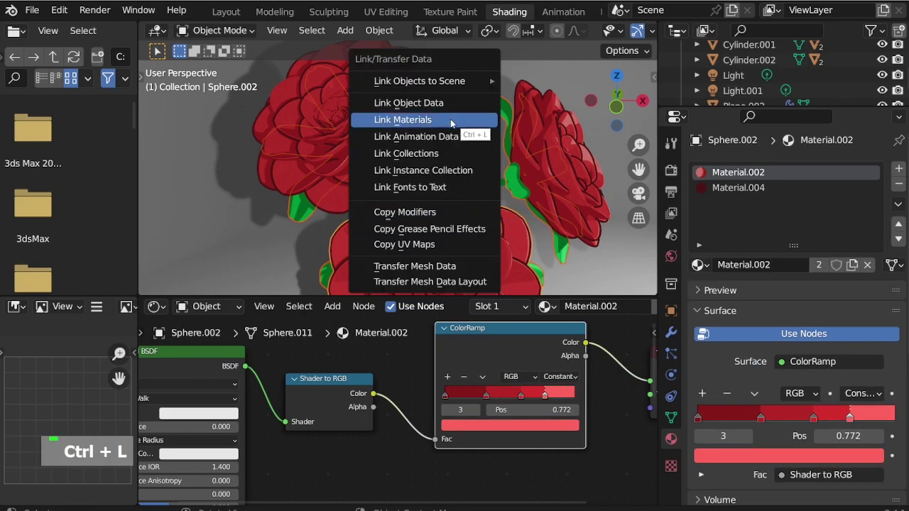
pyautogui.click(452, 121)
pyautogui.hotkey('ctrl', 'l')
pyautogui.click(456, 232)
pyautogui.moveTo(456, 232); pyautogui.dragTo(463, 187, button='middle')
pyautogui.hotkey('ctrl', 'z')
pyautogui.hotkey('ctrl', 'z')
# Step: Copy the front flower's modifiers to the green leaf groups beneath the flowers
pyautogui.hotkey('ctrl', 'l')
pyautogui.click(505, 187)
pyautogui.click(430, 149)
pyautogui.moveTo(430, 149); pyautogui.dragTo(473, 191, button='middle')
pyautogui.keyDown('shift'); pyautogui.click(505, 184); pyautogui.keyUp('shift')
# Step: Add a second material slot with a new material to the front flower's leaf group
pyautogui.click(473, 190)
pyautogui.click(898, 169)
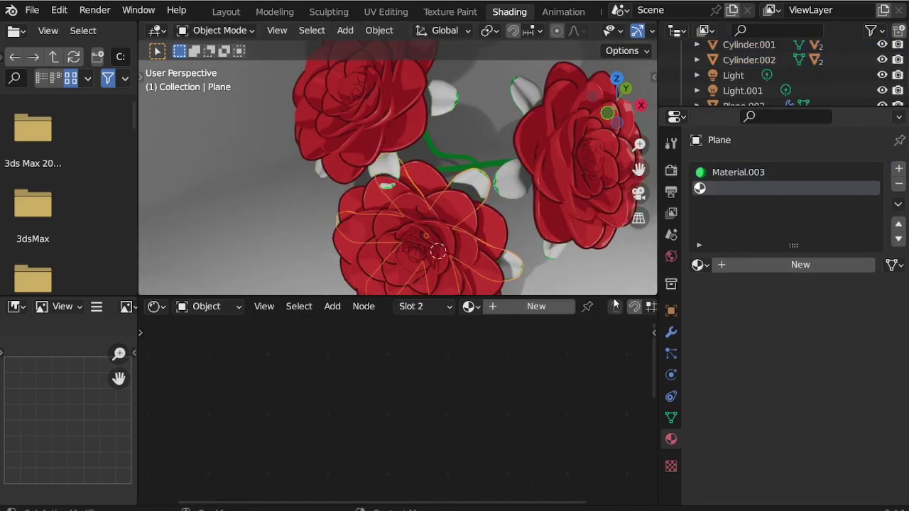
pyautogui.click(516, 306)
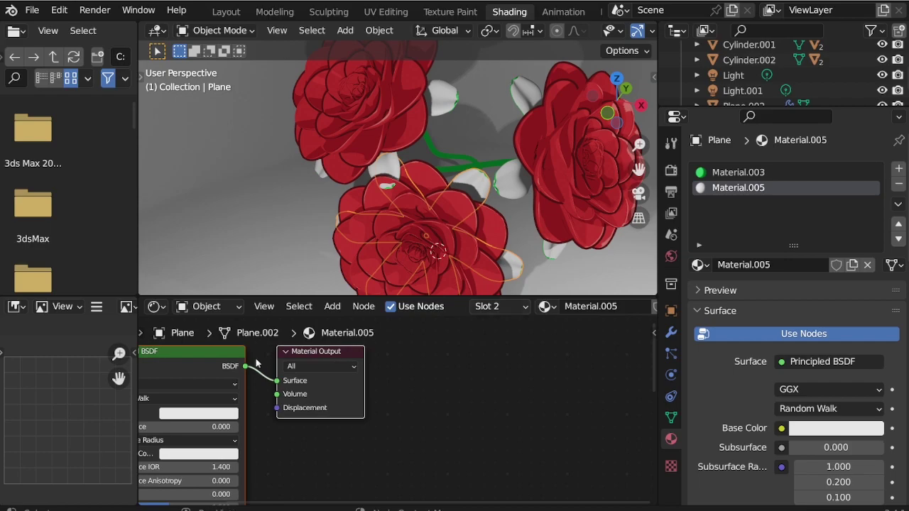
# Step: Replace the new material's Principled BSDF with an Emission node connected to the Material Output's Surface input
pyautogui.press('Delete')
pyautogui.hotkey('shift', 'a')
pyautogui.write('emis')
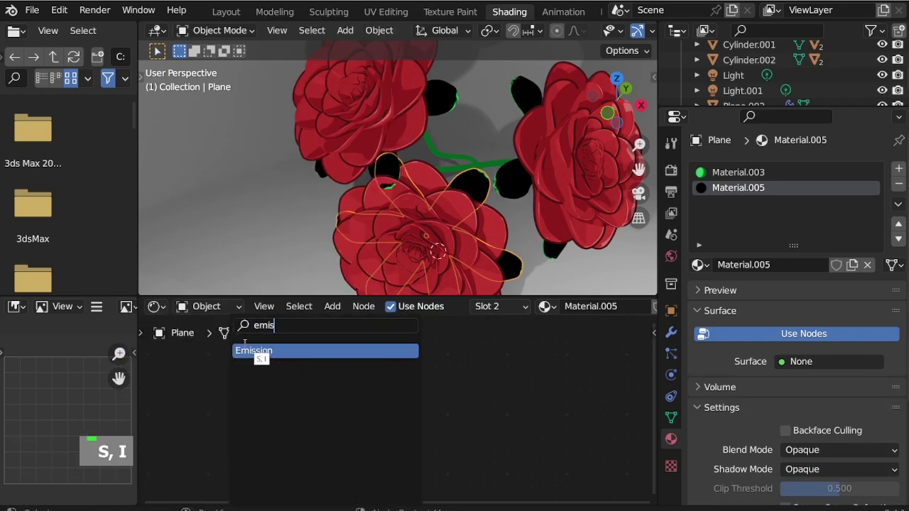
pyautogui.press('Return')
pyautogui.click(242, 362)
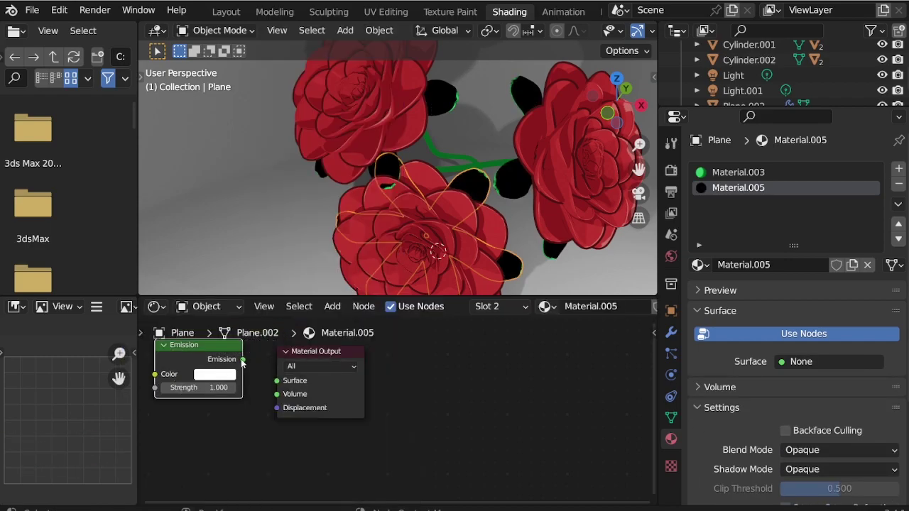
pyautogui.moveTo(276, 384); pyautogui.dragTo(276, 383)
# Step: Set the leaf outline's emission color to dark green and enable backface culling for that material
pyautogui.click(223, 374)
pyautogui.moveTo(211, 238); pyautogui.dragTo(207, 236)
pyautogui.moveTo(296, 246); pyautogui.dragTo(296, 268)
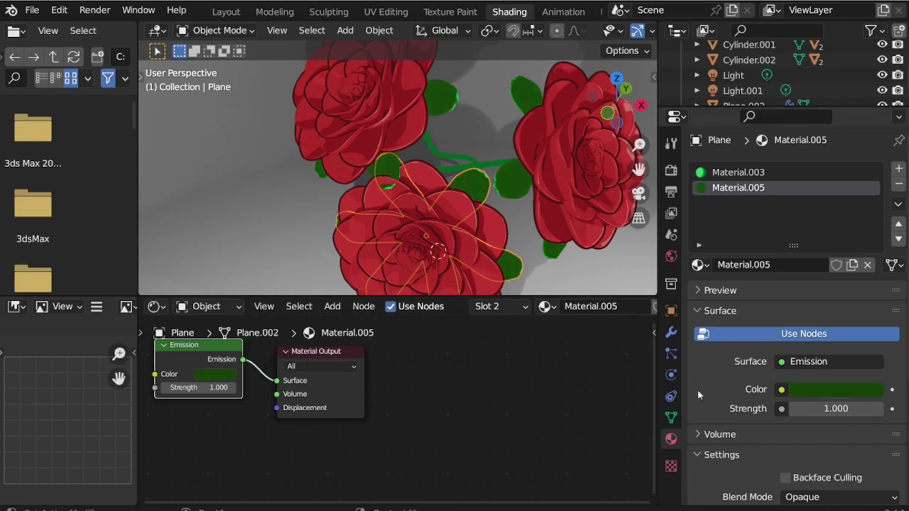
pyautogui.scroll(-15, 697, 390)
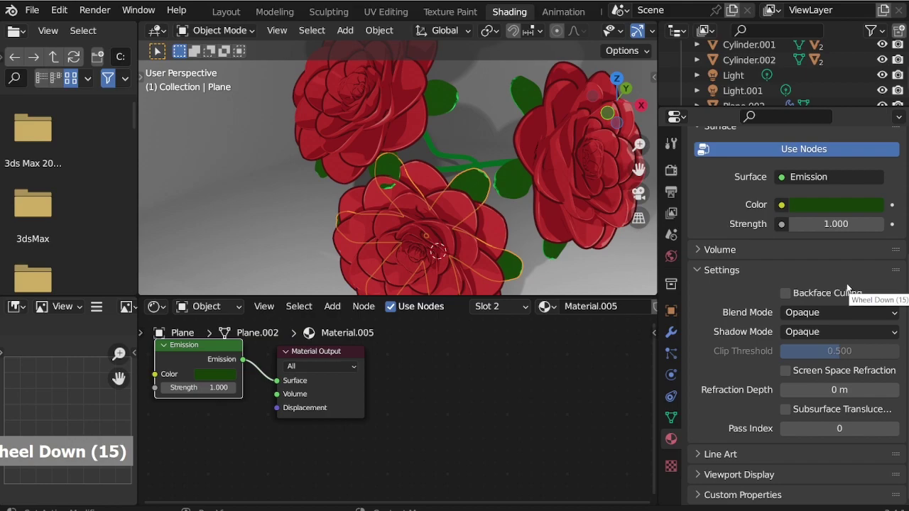
pyautogui.click(788, 292)
pyautogui.scroll(4, 737, 311)
pyautogui.scroll(-7, 728, 308)
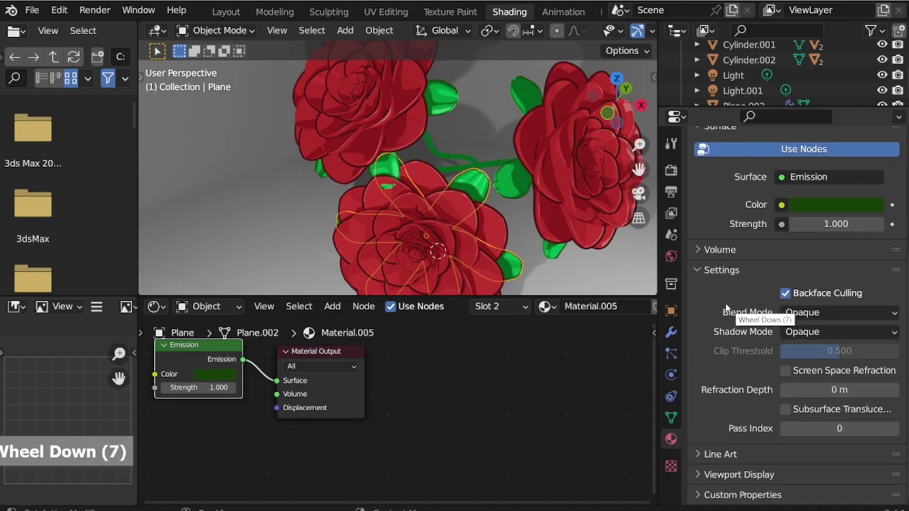
# Step: Copy the leaf group's Solidify outline modifier and green materials to the three stems
pyautogui.click(671, 333)
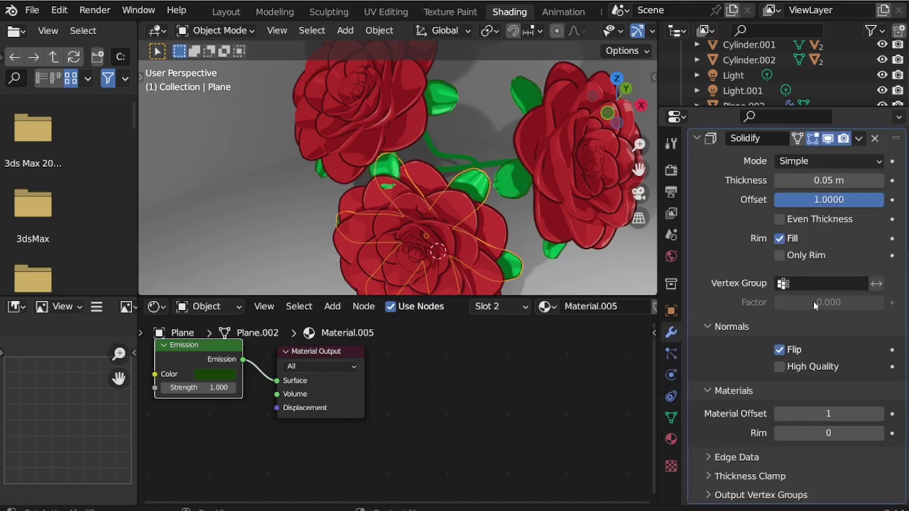
pyautogui.scroll(2, 526, 205)
pyautogui.moveTo(525, 206); pyautogui.dragTo(501, 174, button='middle')
pyautogui.scroll(-3, 547, 222)
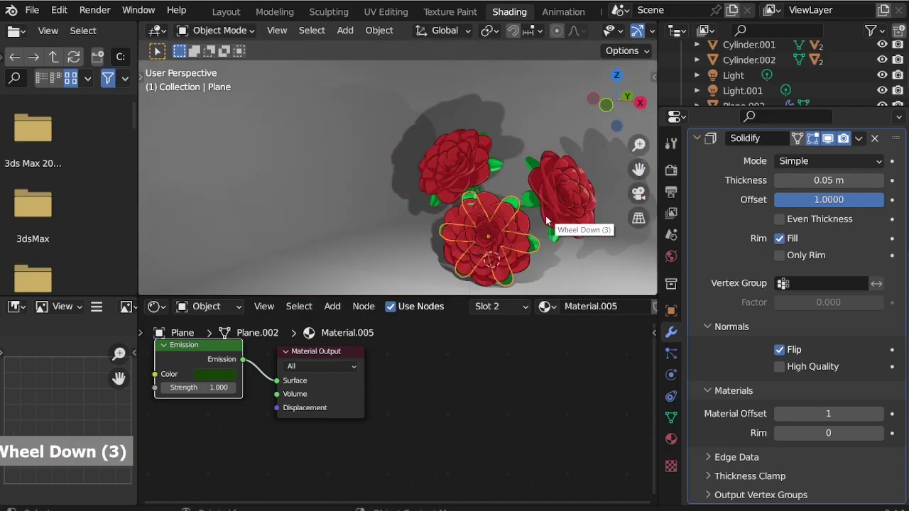
pyautogui.scroll(6, 497, 186)
pyautogui.click(446, 223)
pyautogui.keyDown('shift'); pyautogui.click(450, 229); pyautogui.keyUp('shift')
pyautogui.keyDown('shift'); pyautogui.click(450, 229); pyautogui.keyUp('shift')
pyautogui.scroll(-2, 452, 176)
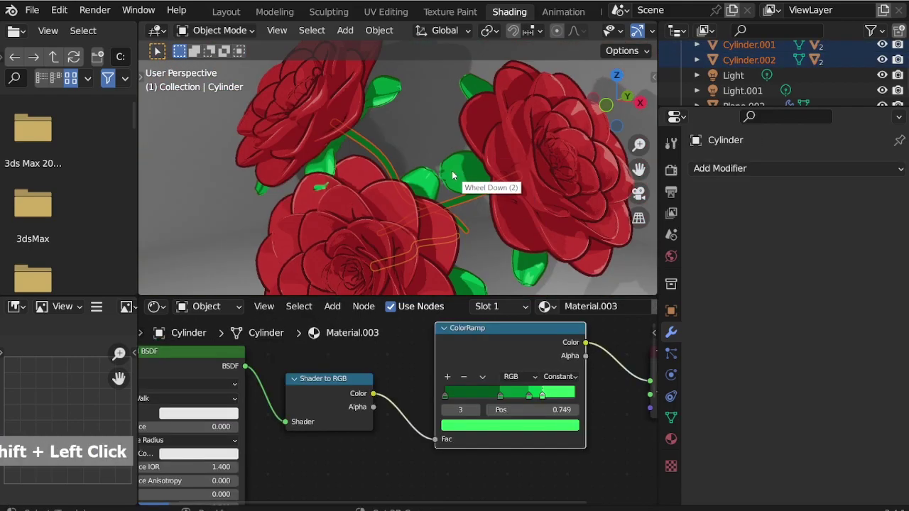
pyautogui.keyDown('shift'); pyautogui.click(452, 173); pyautogui.keyUp('shift')
pyautogui.hotkey('ctrl', 'l')
pyautogui.click(452, 172)
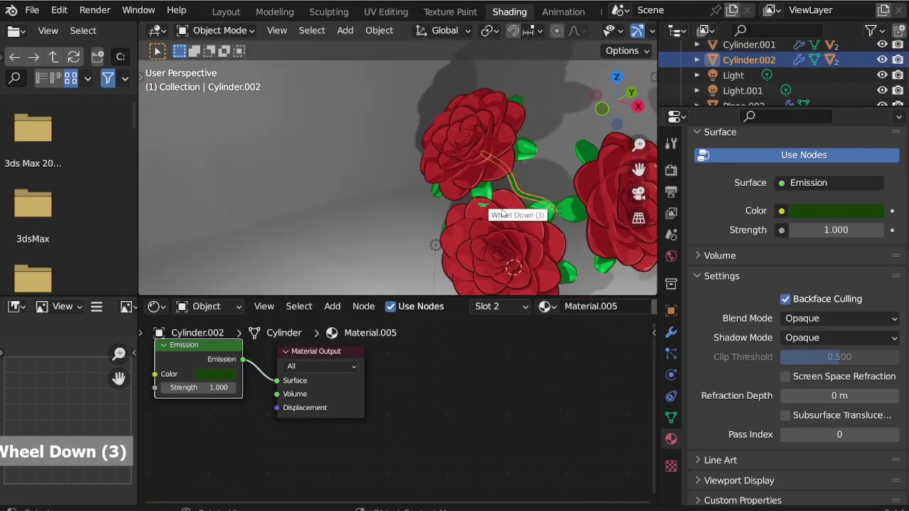
# Step: Examine the outlines on the flowers, leaves and stems from several angles
pyautogui.moveTo(461, 206); pyautogui.dragTo(587, 230, button='middle')
pyautogui.press('r')
pyautogui.click(594, 146)
pyautogui.moveTo(533, 186); pyautogui.dragTo(473, 182, button='middle')
pyautogui.scroll(4, 531, 193)
pyautogui.scroll(1, 537, 199)
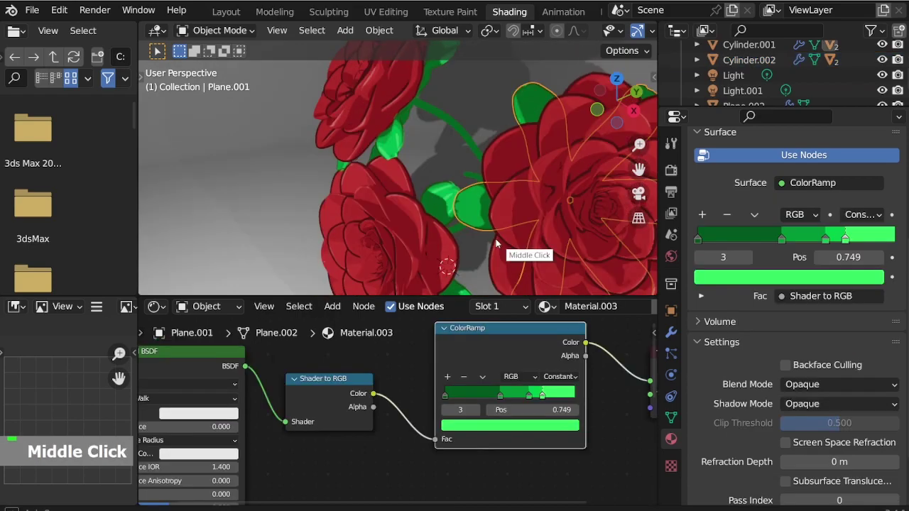
pyautogui.moveTo(511, 249); pyautogui.dragTo(524, 206, button='middle')
pyautogui.scroll(1, 524, 206)
pyautogui.click(520, 272)
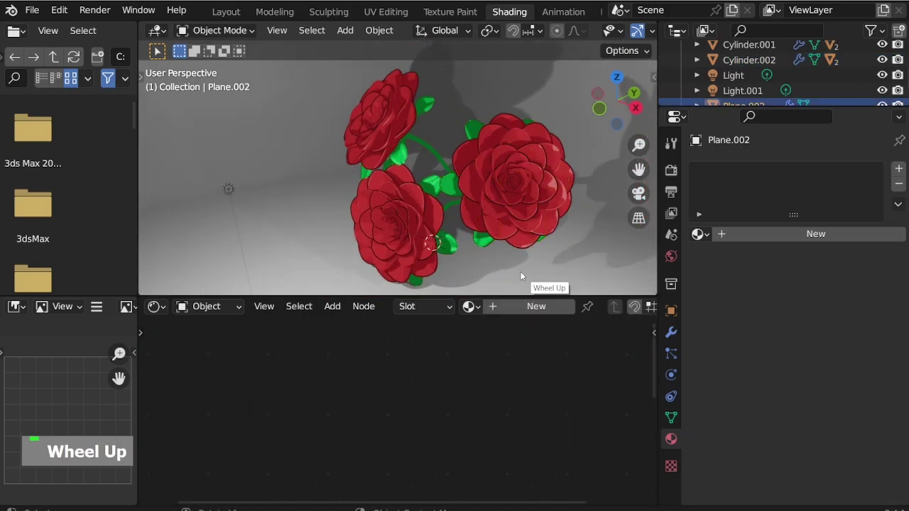
# Step: Try Material.001 in the right flower's first material slot, and restore Material.002
pyautogui.click(518, 218)
pyautogui.click(735, 172)
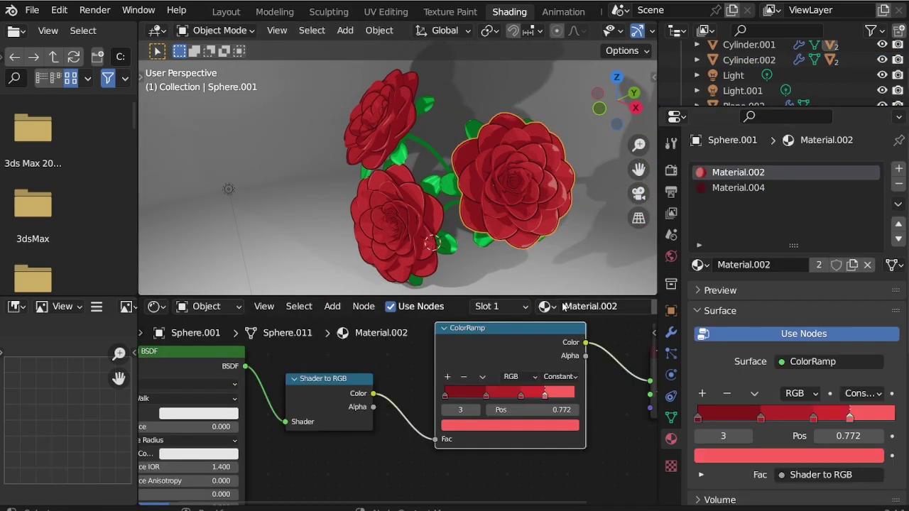
pyautogui.click(699, 265)
pyautogui.click(698, 264)
pyautogui.click(698, 265)
pyautogui.click(740, 305)
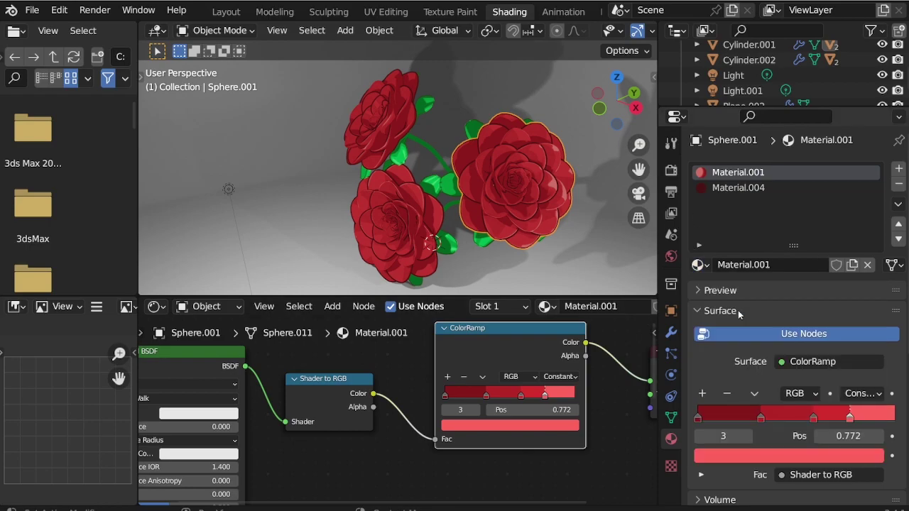
pyautogui.click(699, 264)
pyautogui.click(740, 318)
# Step: Assign the existing Material.001 to the curved backdrop
pyautogui.click(328, 191)
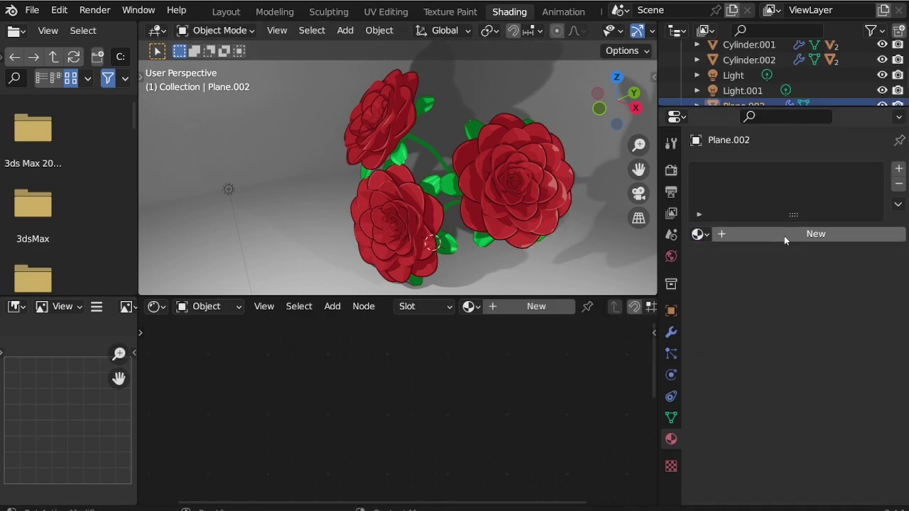
pyautogui.click(732, 235)
pyautogui.click(698, 233)
pyautogui.click(724, 273)
pyautogui.scroll(-1, 319, 142)
pyautogui.scroll(2, 323, 186)
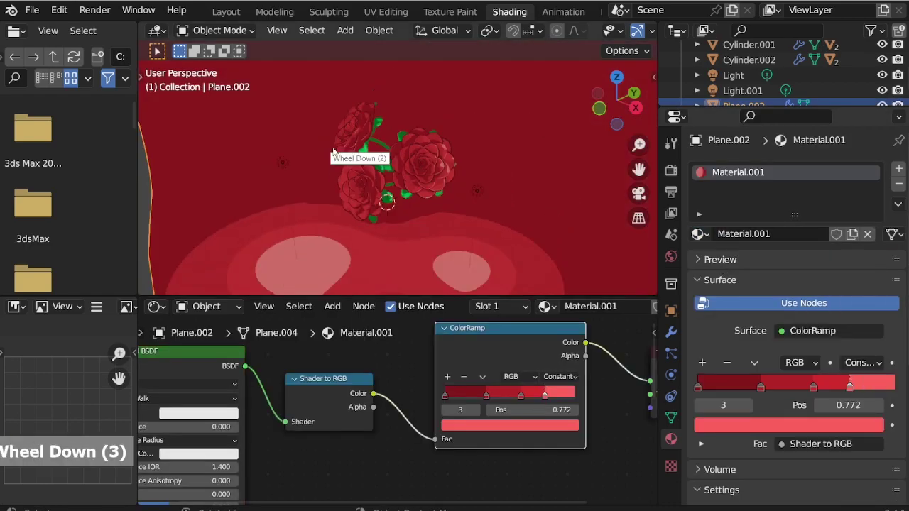
# Step: Recolor the backdrop ramp's first stop to dark magenta with hue 0.947, saturation 1.000 and value 0.155
pyautogui.moveTo(322, 185); pyautogui.dragTo(333, 226, button='middle')
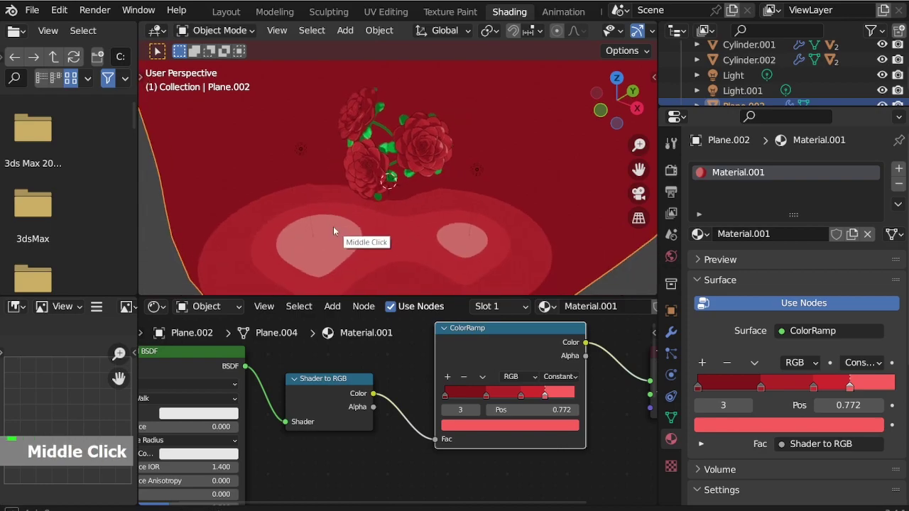
pyautogui.click(451, 396)
pyautogui.click(490, 425)
pyautogui.moveTo(490, 315); pyautogui.dragTo(459, 328)
pyautogui.moveTo(545, 296)
pyautogui.mouseDown()
pyautogui.moveTo(545, 306)
pyautogui.moveTo(474, 290)
pyautogui.moveTo(507, 258)
pyautogui.moveTo(494, 340)
pyautogui.mouseUp()
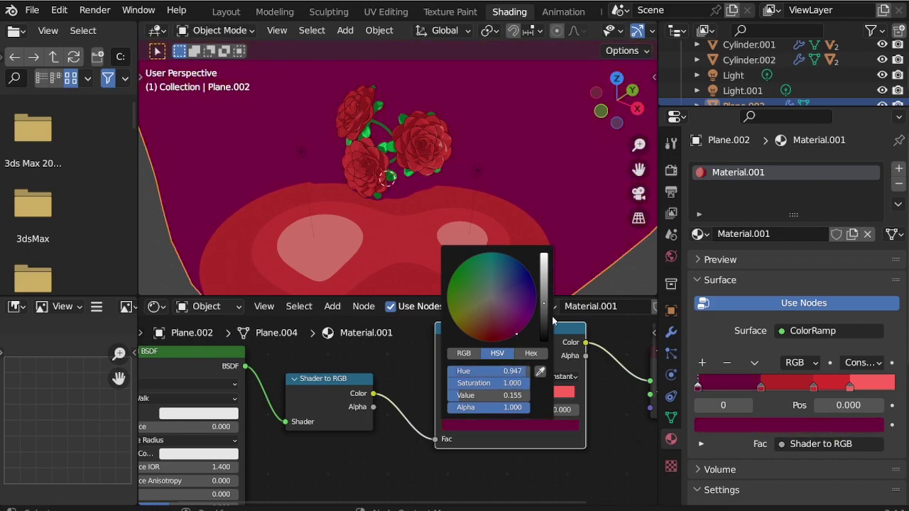
# Step: Sample the first stop's magenta for the ramp's second stop and brighten it to value 0.265
pyautogui.click(485, 395)
pyautogui.click(523, 425)
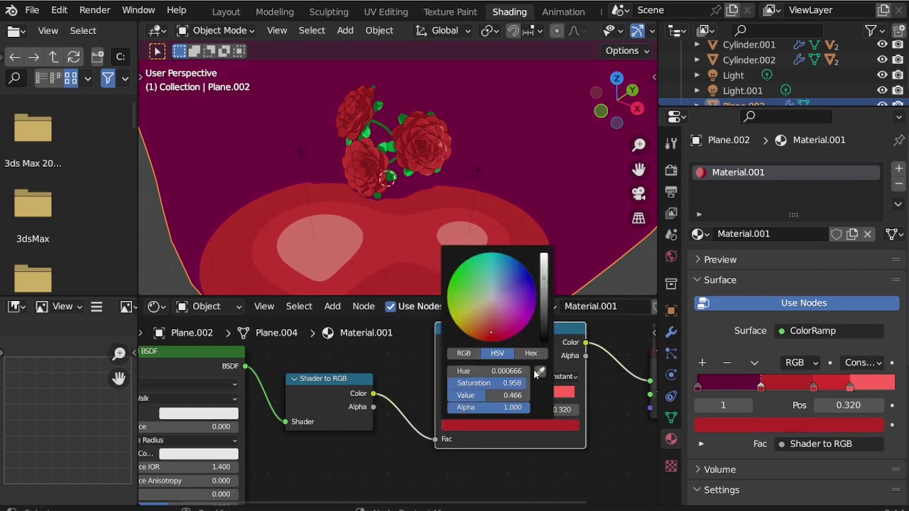
pyautogui.click(539, 371)
pyautogui.click(469, 391)
pyautogui.click(515, 426)
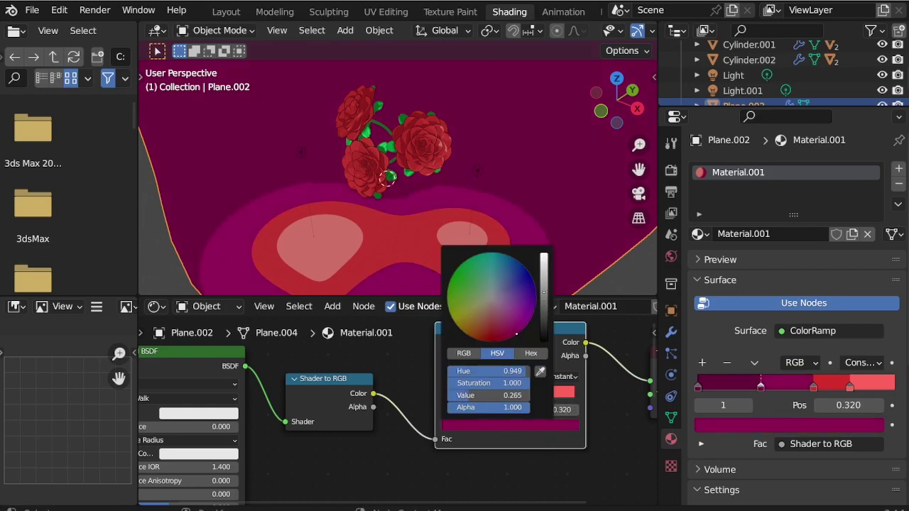
# Step: Sample magenta for the ramp's third stop and adjust it to hue 0.943, saturation 0.968 and value 0.450
pyautogui.click(521, 396)
pyautogui.click(530, 426)
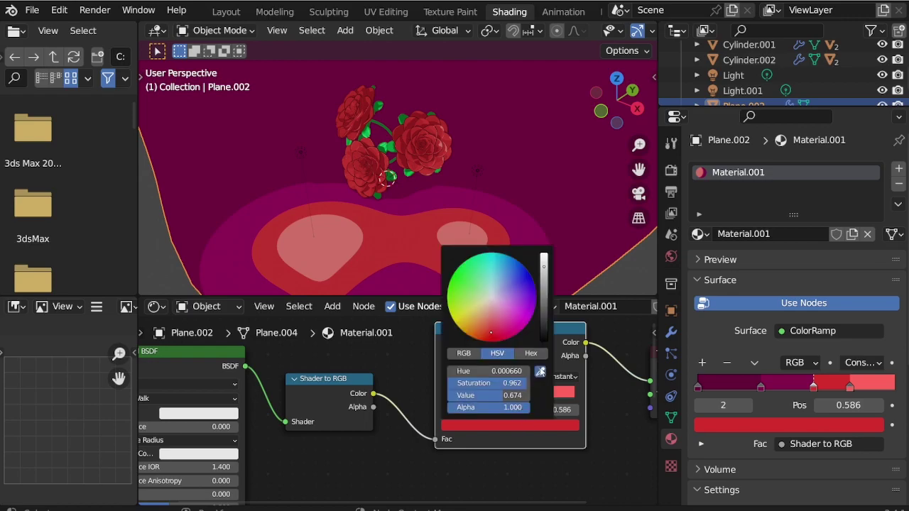
pyautogui.click(539, 371)
pyautogui.click(506, 392)
pyautogui.click(530, 427)
pyautogui.moveTo(545, 291); pyautogui.dragTo(545, 284)
pyautogui.moveTo(512, 319); pyautogui.dragTo(512, 330)
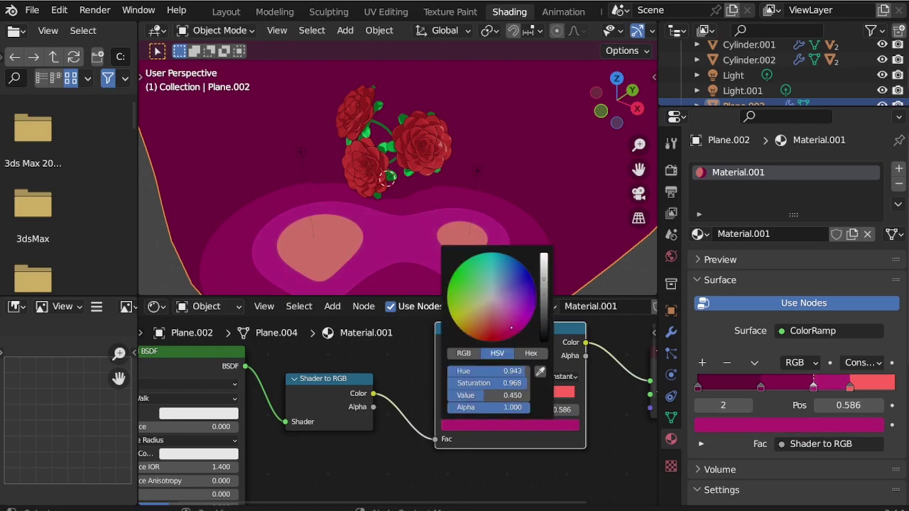
# Step: Sample magenta for the ramp's fourth stop and brighten it to a vivid pink with value 0.857
pyautogui.click(561, 395)
pyautogui.click(543, 426)
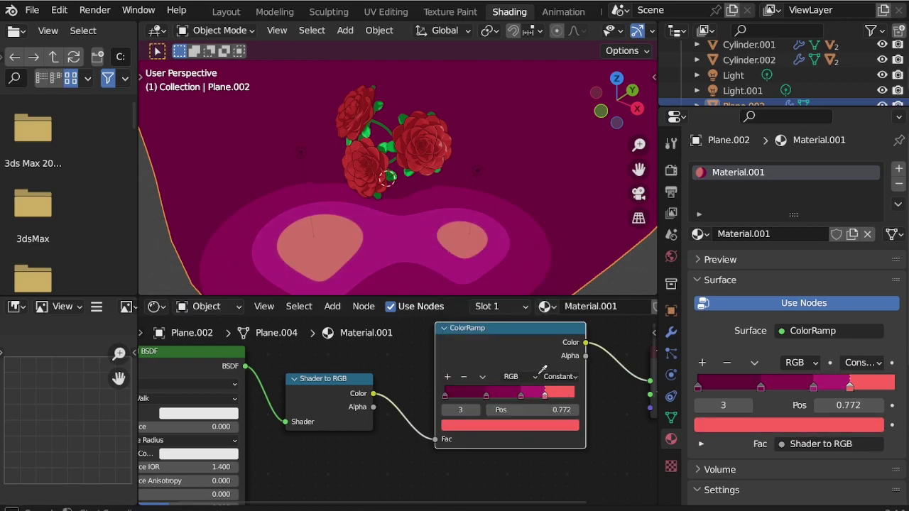
pyautogui.click(540, 374)
pyautogui.click(543, 426)
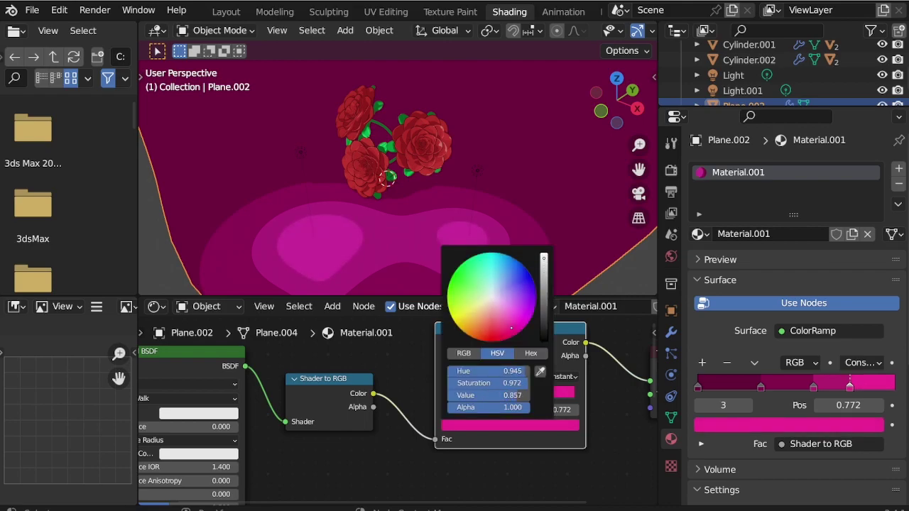
# Step: Reposition the ColorRamp node and move the backdrop ramp's second color stop to position 0.147
pyautogui.moveTo(484, 336); pyautogui.dragTo(463, 365)
pyautogui.scroll(-1, 497, 197)
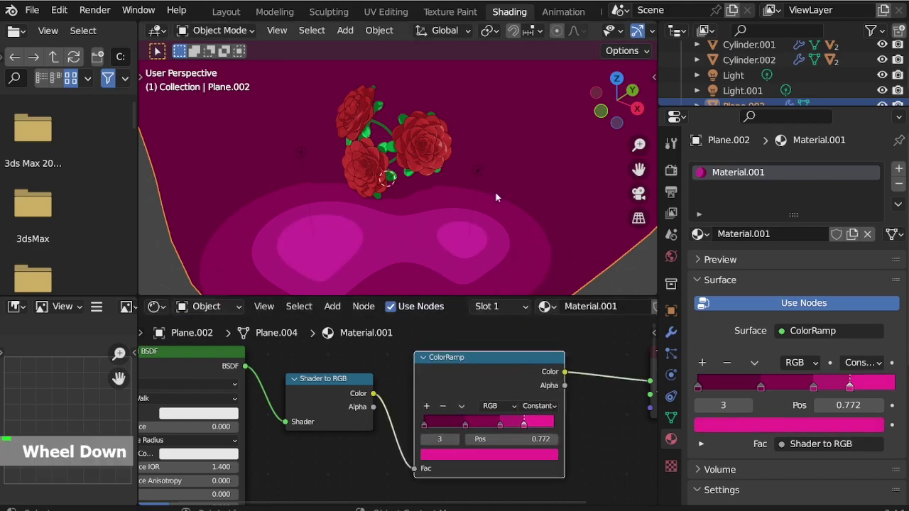
pyautogui.click(463, 425)
pyautogui.moveTo(463, 426); pyautogui.dragTo(442, 430)
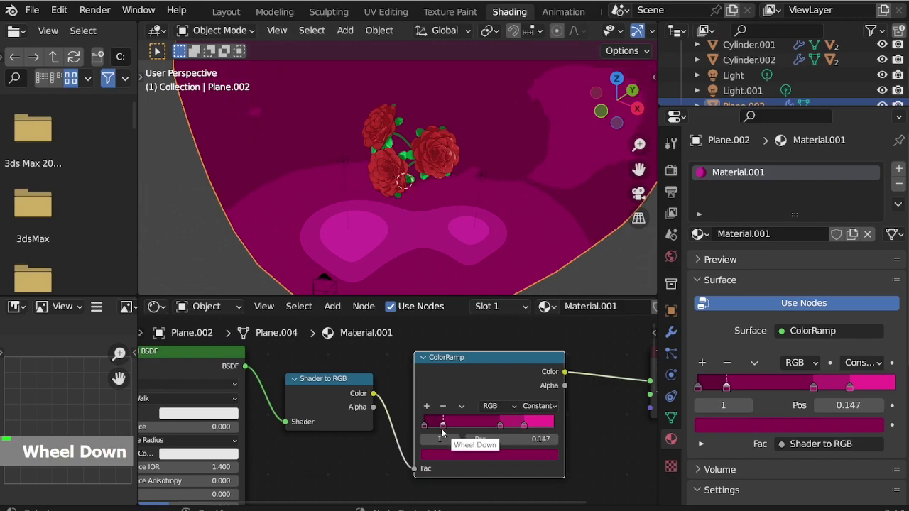
# Step: Try moving the backdrop ramp's third and fourth color stops down toward the darker end, with the fourth stop at position 0.426
pyautogui.moveTo(499, 425); pyautogui.dragTo(467, 427)
pyautogui.moveTo(524, 430); pyautogui.dragTo(476, 427)
pyautogui.moveTo(417, 430)
pyautogui.mouseDown()
pyautogui.moveTo(462, 431)
pyautogui.moveTo(453, 431)
pyautogui.mouseUp()
pyautogui.scroll(-2, 433, 231)
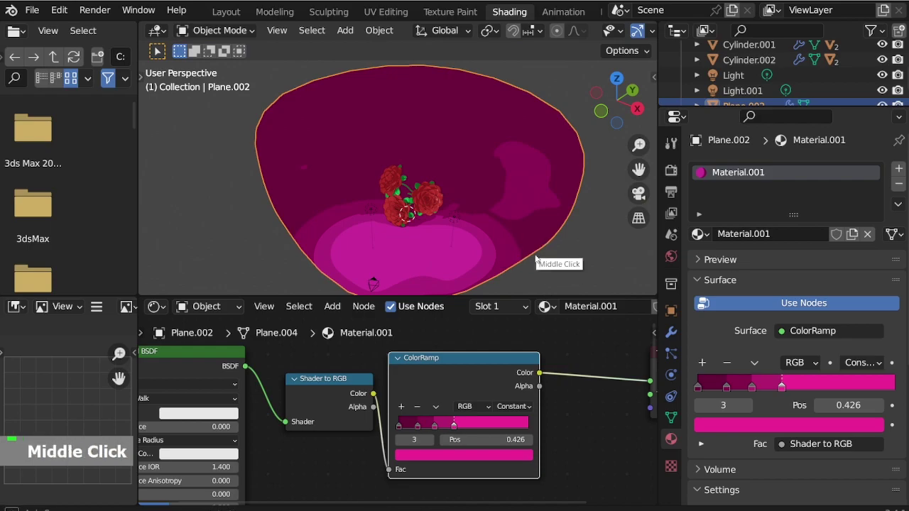
# Step: Move the backdrop ramp's first color stop inward and set the second stop to position 0.183
pyautogui.moveTo(537, 258); pyautogui.dragTo(490, 133, button='middle')
pyautogui.scroll(3, 489, 133)
pyautogui.moveTo(399, 426); pyautogui.dragTo(416, 430)
pyautogui.moveTo(420, 428); pyautogui.dragTo(423, 426)
pyautogui.moveTo(421, 426); pyautogui.dragTo(424, 427)
pyautogui.moveTo(490, 156); pyautogui.dragTo(462, 186, button='middle')
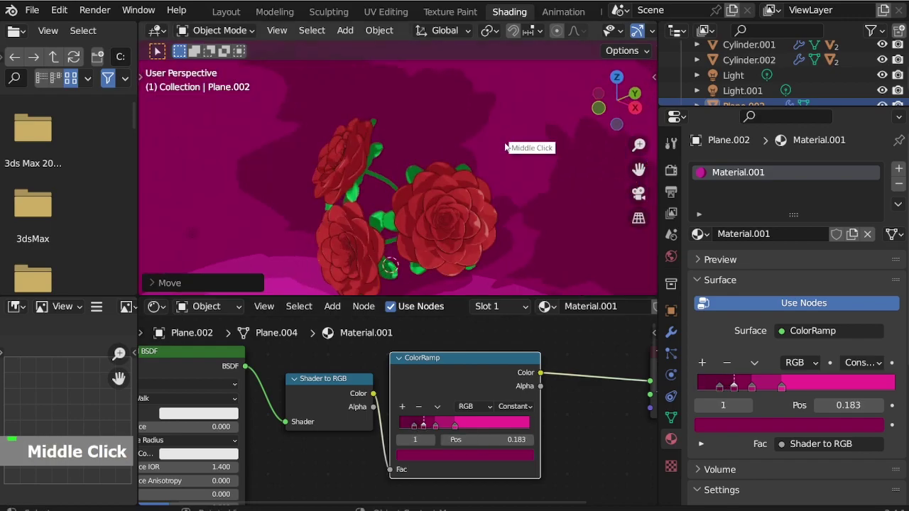
pyautogui.scroll(-5, 462, 187)
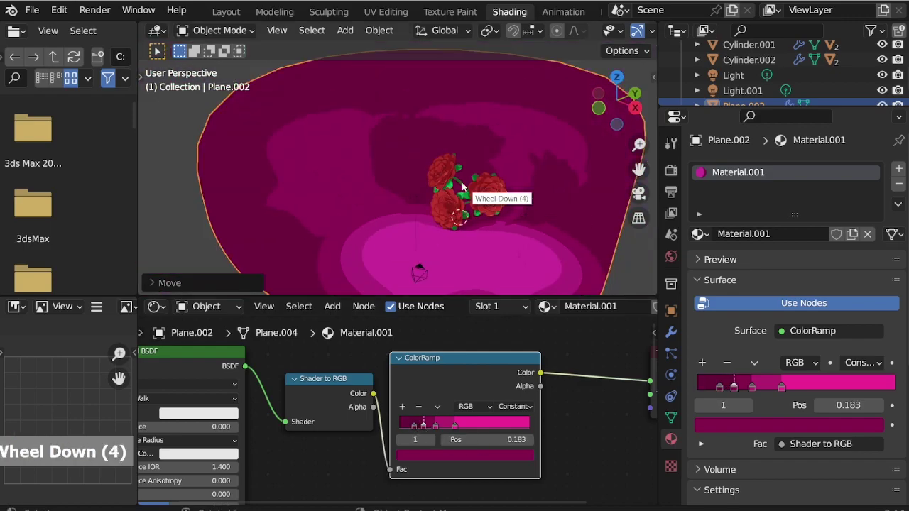
# Step: Spread the brighter bands by moving the ramp's third stop up and the fourth stop to position 0.607
pyautogui.moveTo(463, 427)
pyautogui.mouseDown()
pyautogui.moveTo(483, 427)
pyautogui.moveTo(426, 426)
pyautogui.moveTo(490, 429)
pyautogui.moveTo(479, 429)
pyautogui.mouseUp()
pyautogui.scroll(-2, 541, 170)
pyautogui.moveTo(538, 176); pyautogui.dragTo(519, 217, button='middle')
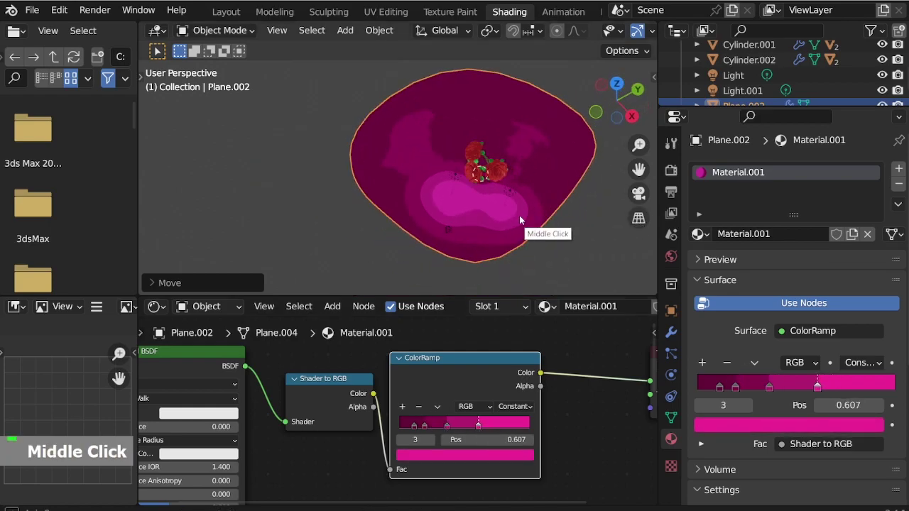
# Step: Switch to the Layout workspace and display the camera view in Rendered shading
pyautogui.scroll(3, 531, 177)
pyautogui.scroll(5, 437, 138)
pyautogui.moveTo(396, 162); pyautogui.dragTo(255, 39, button='middle')
pyautogui.click(227, 12)
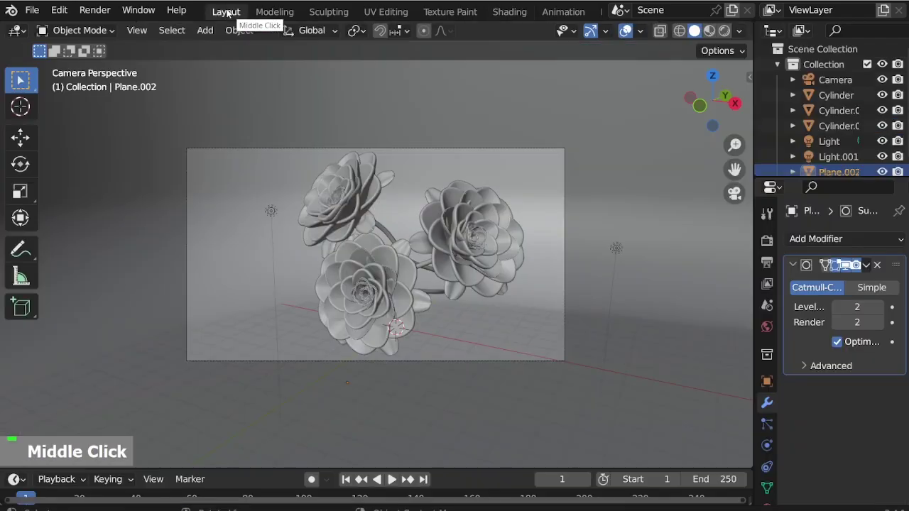
pyautogui.click(724, 30)
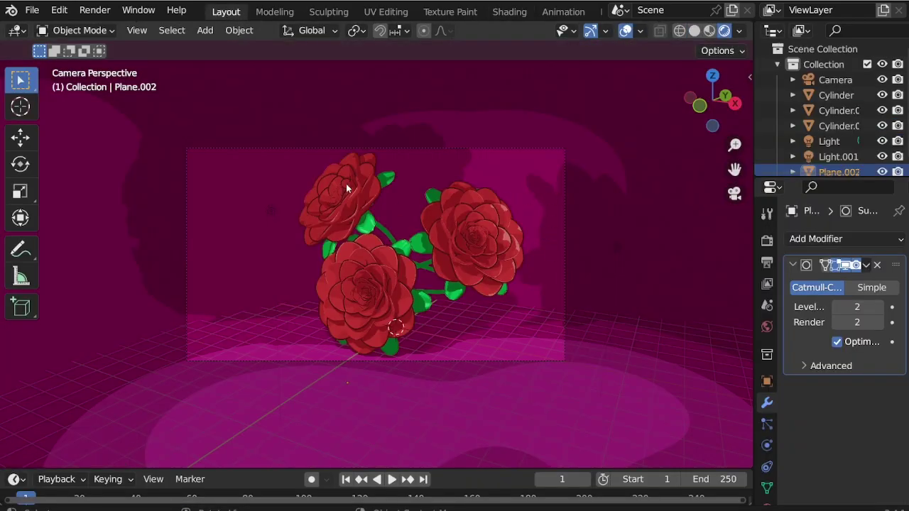
# Step: Find a slightly angled close view of the three roses against the backdrop and align the scene camera to it
pyautogui.scroll(2, 426, 298)
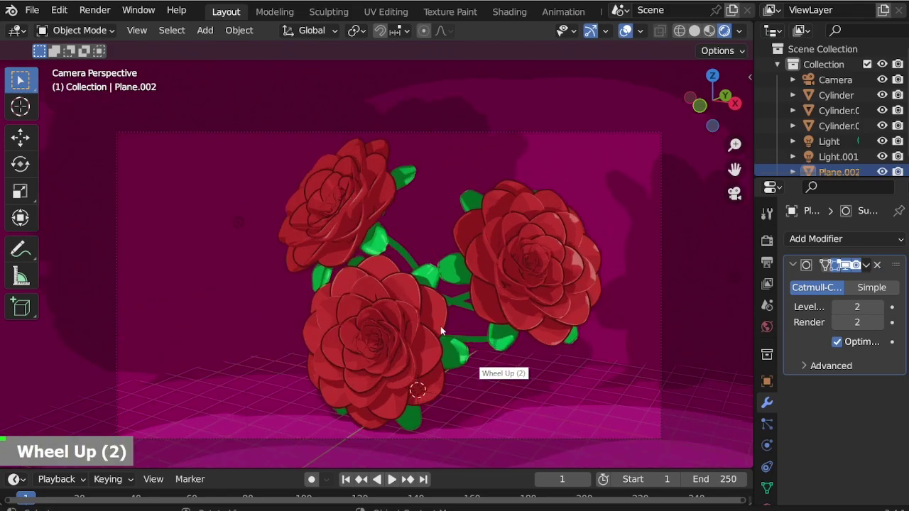
pyautogui.moveTo(440, 326); pyautogui.dragTo(416, 257, button='middle')
pyautogui.scroll(4, 334, 255)
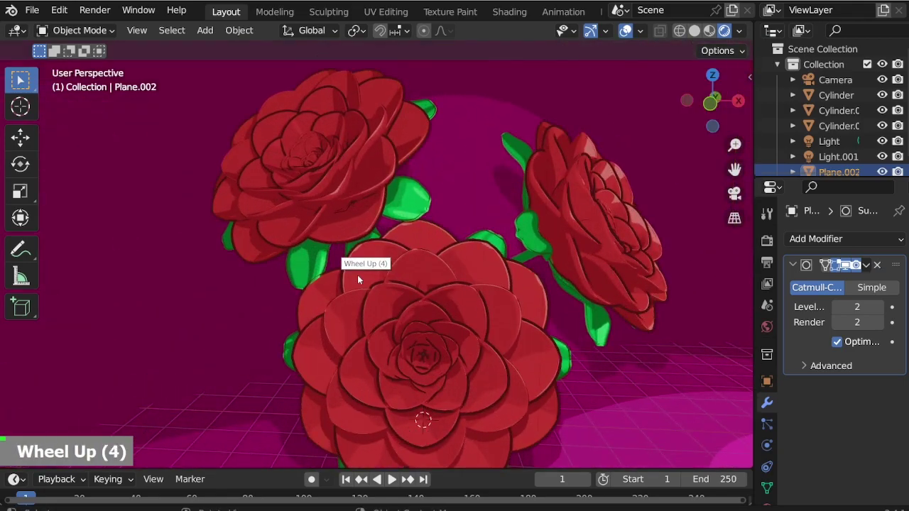
pyautogui.moveTo(335, 256); pyautogui.dragTo(310, 303, button='middle')
pyautogui.scroll(-1, 385, 369)
pyautogui.moveTo(384, 373); pyautogui.dragTo(454, 370, button='middle')
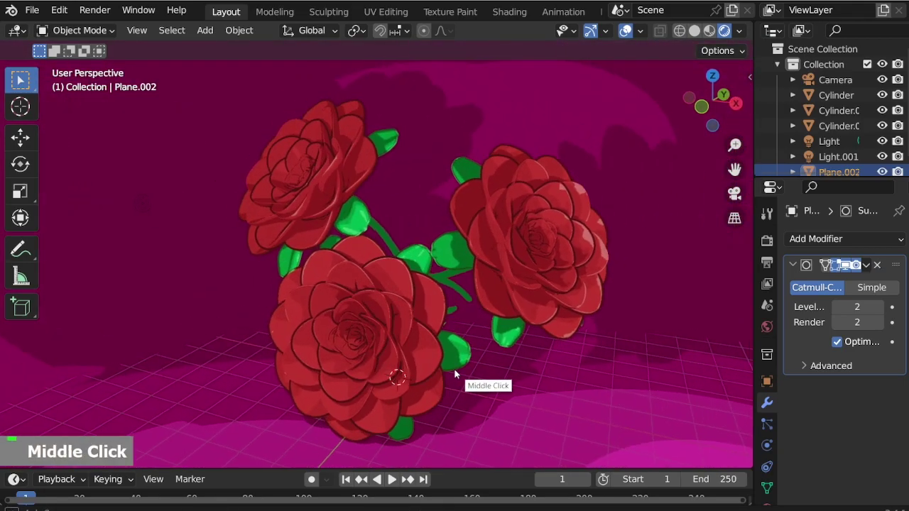
pyautogui.moveTo(522, 391); pyautogui.dragTo(402, 265, button='middle')
pyautogui.scroll(-3, 401, 264)
pyautogui.scroll(1, 348, 215)
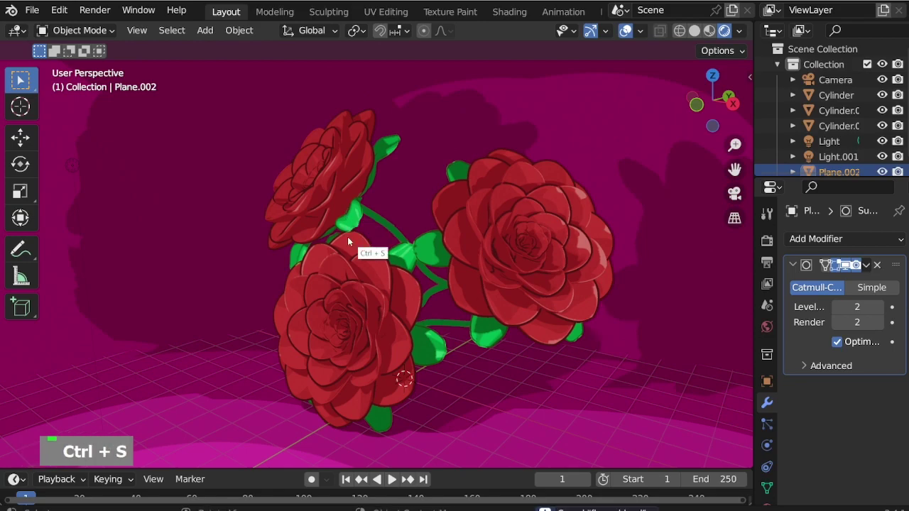
pyautogui.press('ctrl+alt+KP_0')
# Step: Select the camera and move it back about 8.25 m along its local Z while looking through it
pyautogui.click(283, 132)
pyautogui.click(251, 132)
pyautogui.doubleClick(250, 132)
pyautogui.moveTo(250, 133); pyautogui.dragTo(263, 157, button='middle')
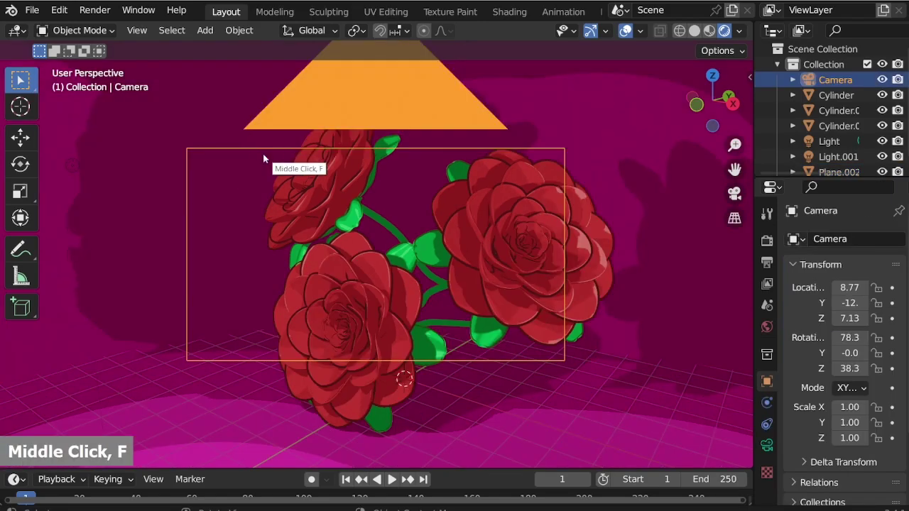
pyautogui.press('KP_0')
pyautogui.press('g')
pyautogui.middleClick(291, 229)
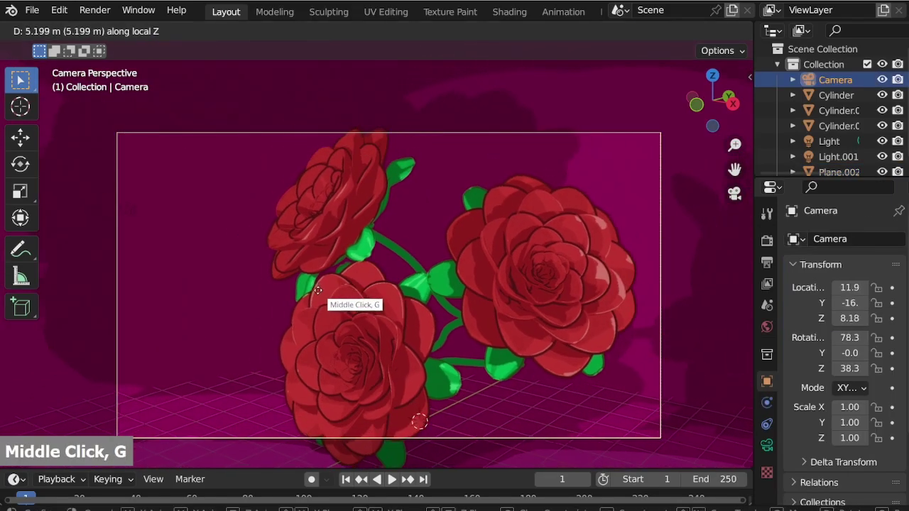
pyautogui.click(342, 343)
# Step: Fine-tune the camera's distance along its viewing axis and shift it within the view plane to center the three roses in the frame
pyautogui.press('g')
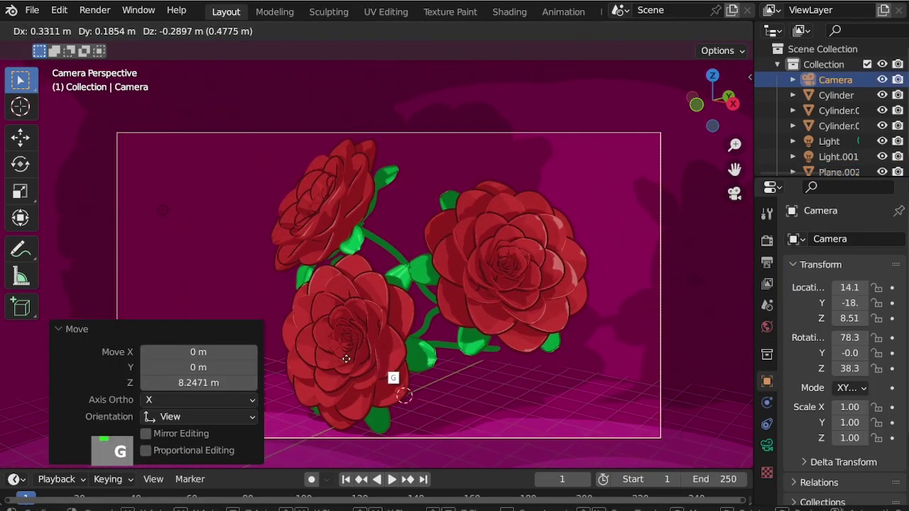
pyautogui.click(348, 338)
pyautogui.press('g')
pyautogui.middleClick(347, 343)
pyautogui.click(341, 392)
pyautogui.press('g')
pyautogui.click(287, 393)
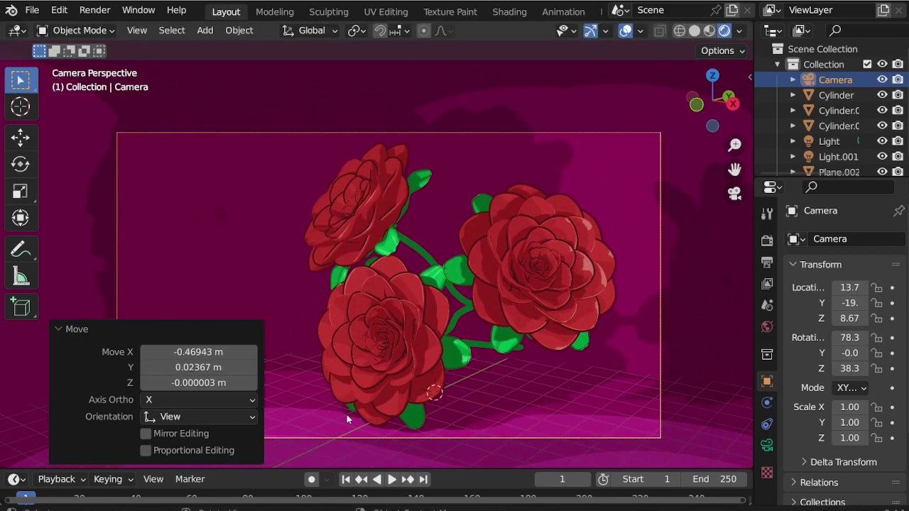
pyautogui.press('g')
pyautogui.click(387, 362)
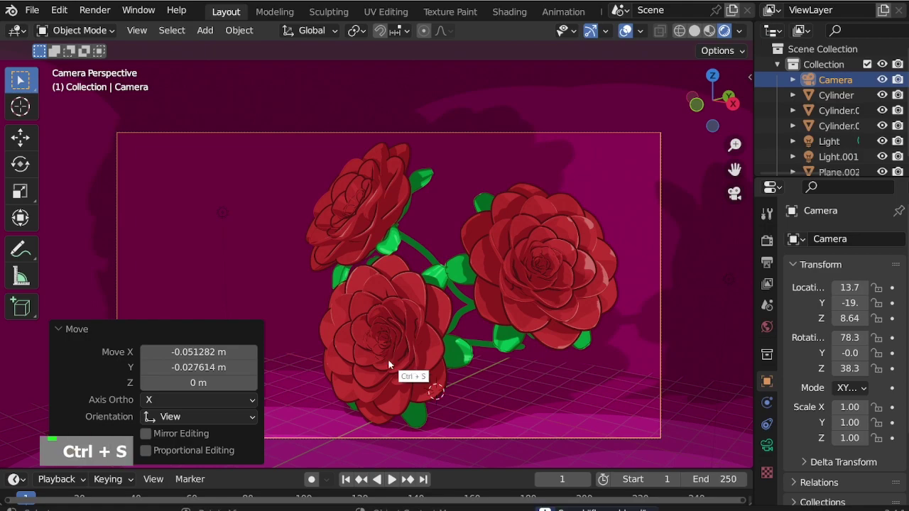